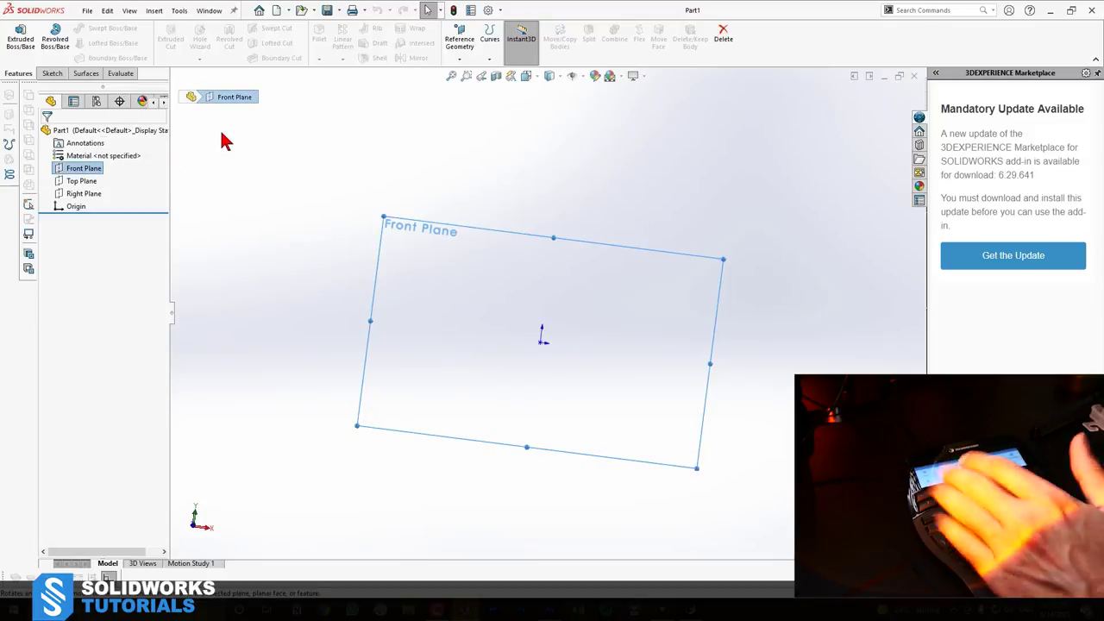
On the Front Plane, sketch a stepped open profile: about 24 mm horizontal, 5.6 mm angled up, and 27 mm horizontal ending above the origin
click(49, 73)
click(16, 38)
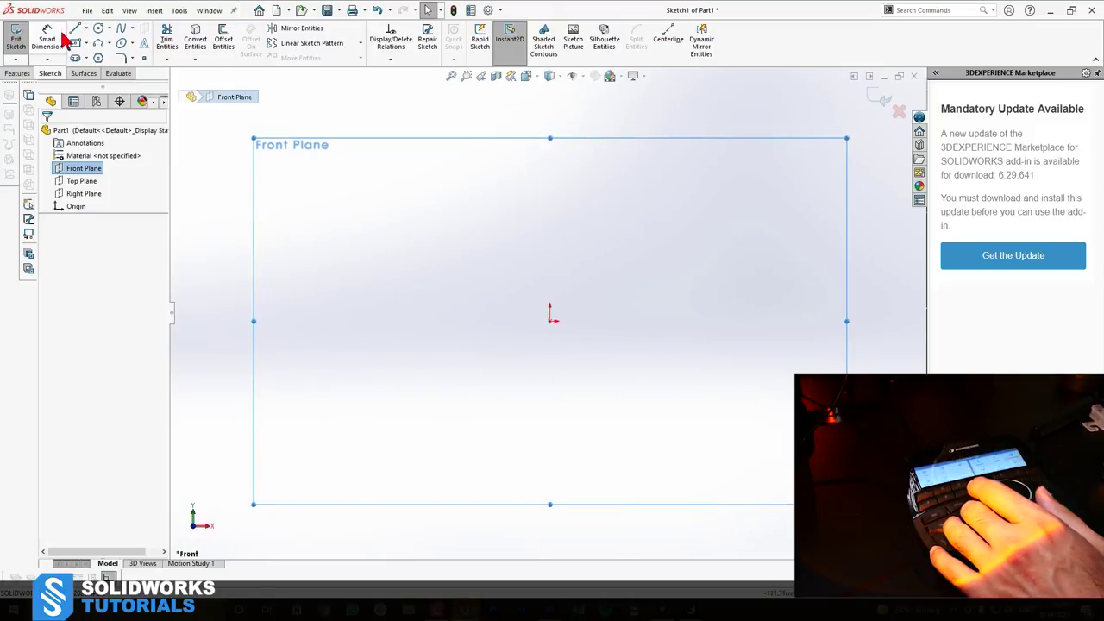
key(l)
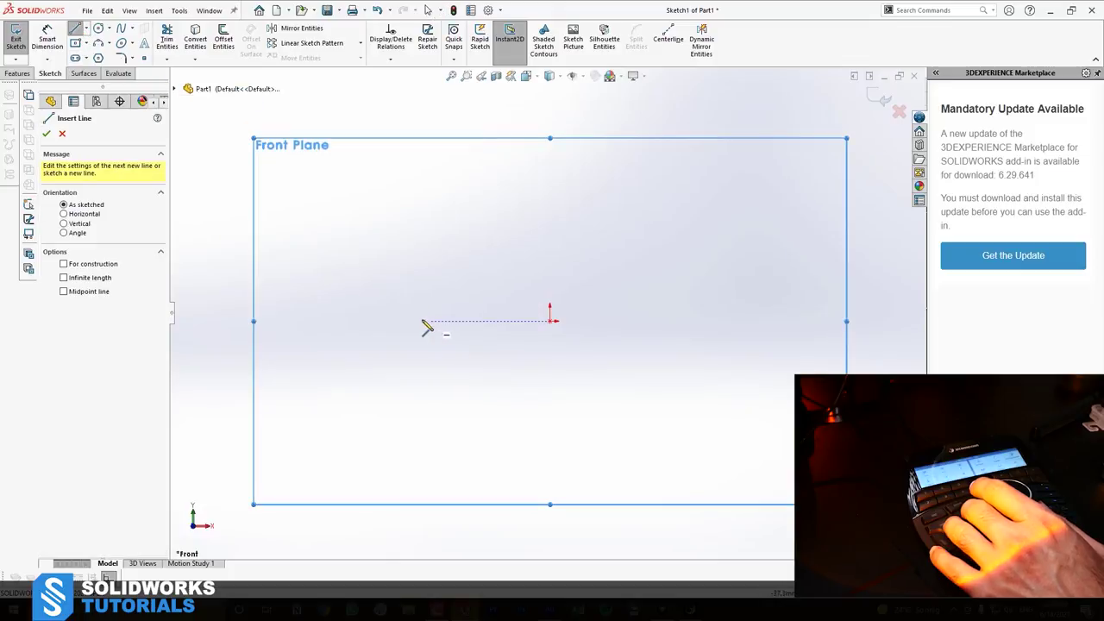
click(366, 321)
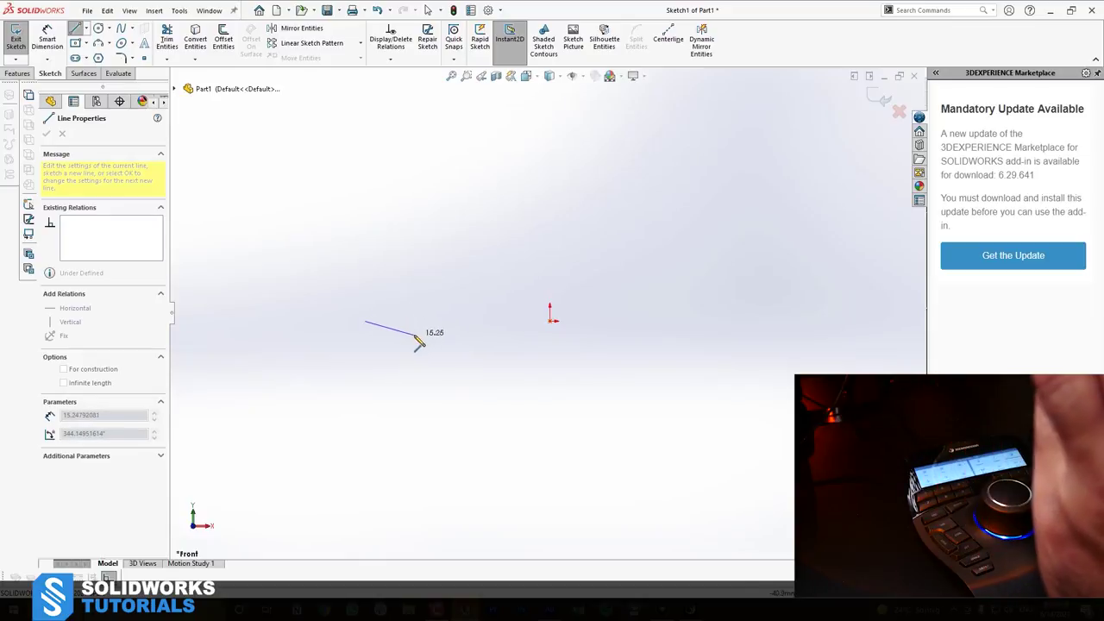
click(446, 322)
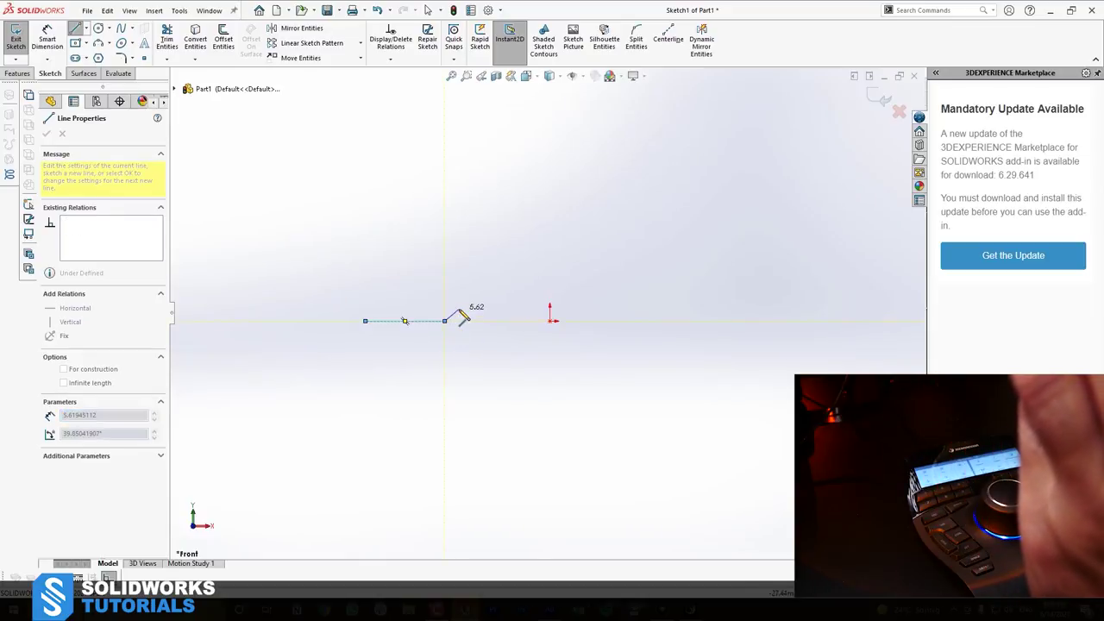
click(458, 310)
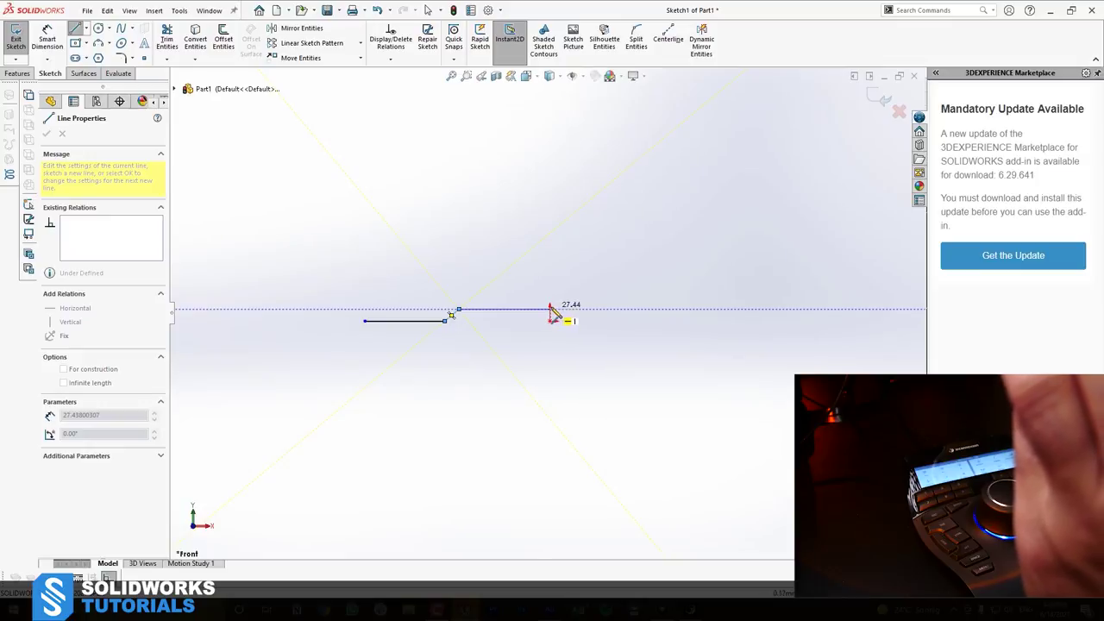
click(550, 309)
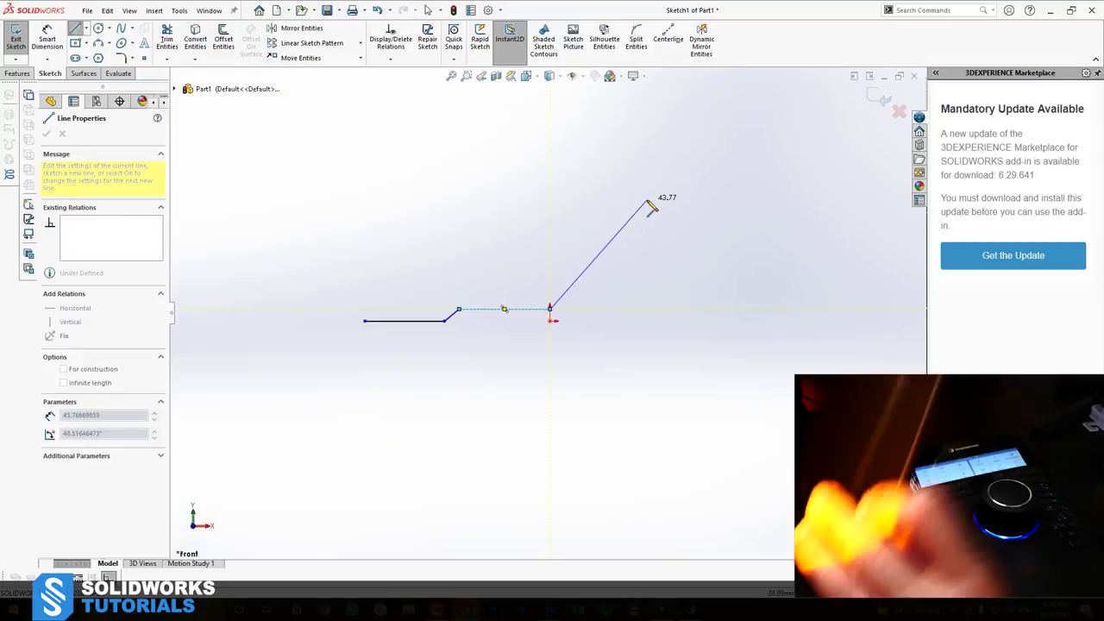
key(Escape)
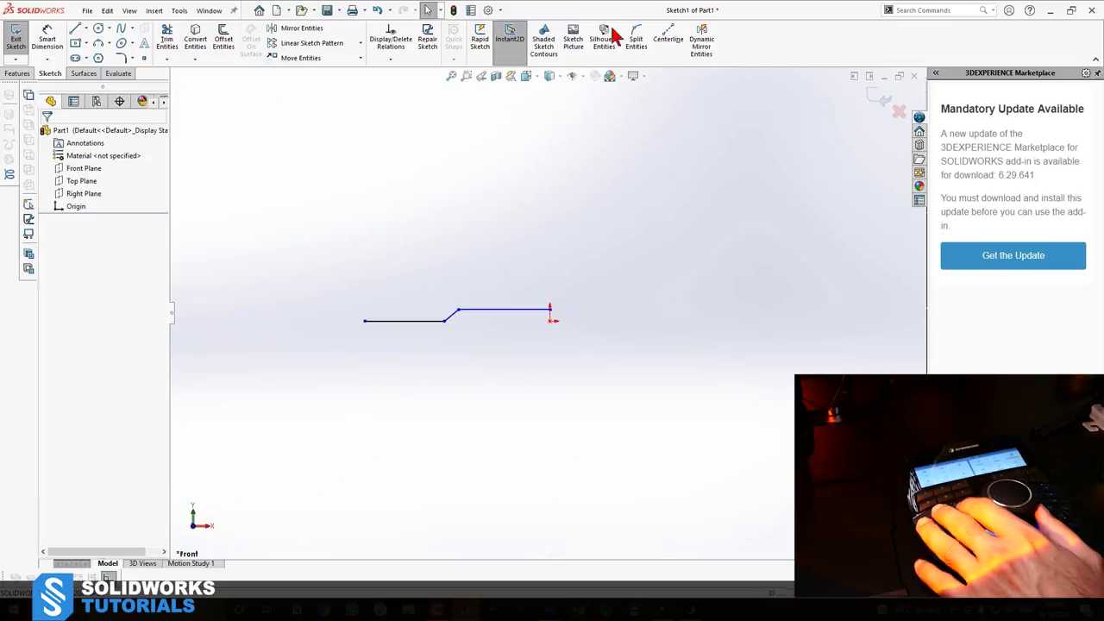
Sketch a vertical centerline from the raised line's end down to the origin
click(667, 42)
click(549, 310)
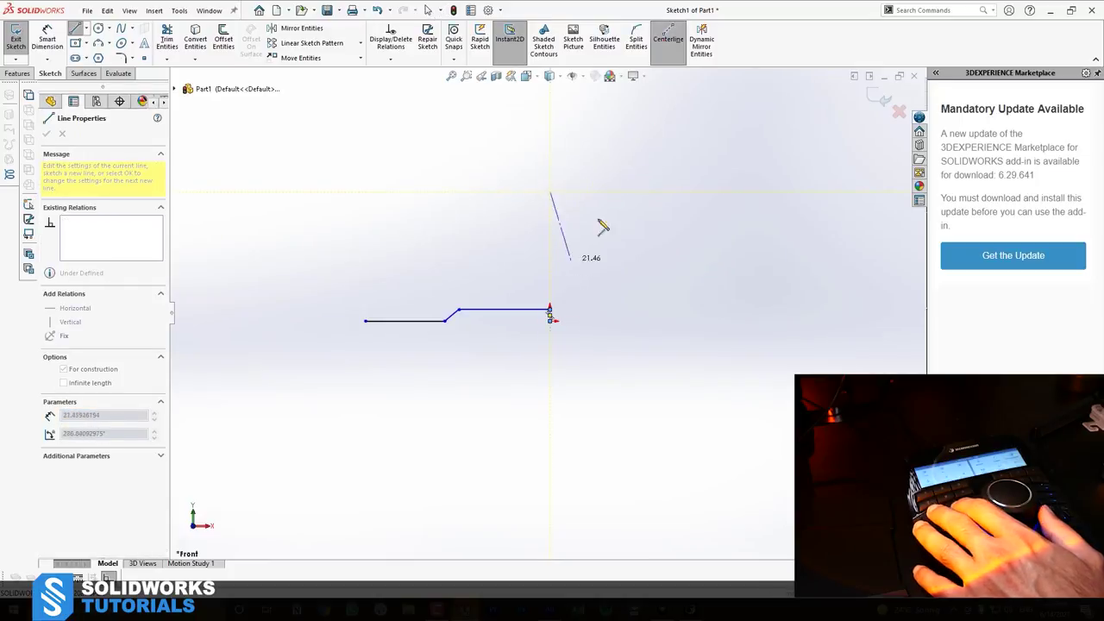
key(Escape)
key(Escape)
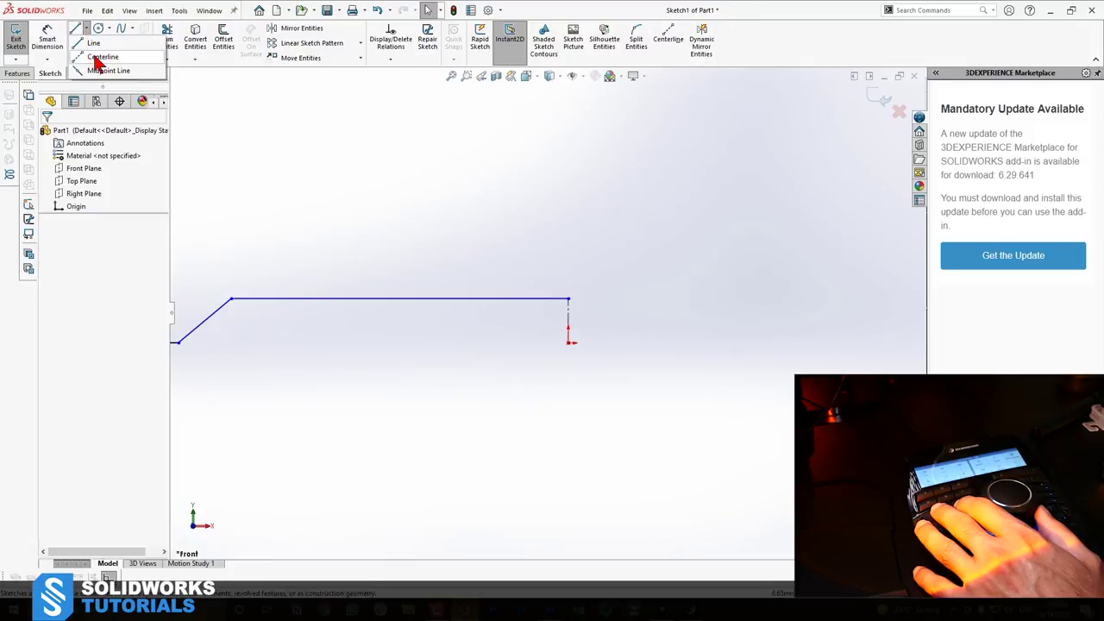
Mirror the three profile lines about the vertical centerline, keeping the originals
drag(469, 230, 227, 423)
click(301, 28)
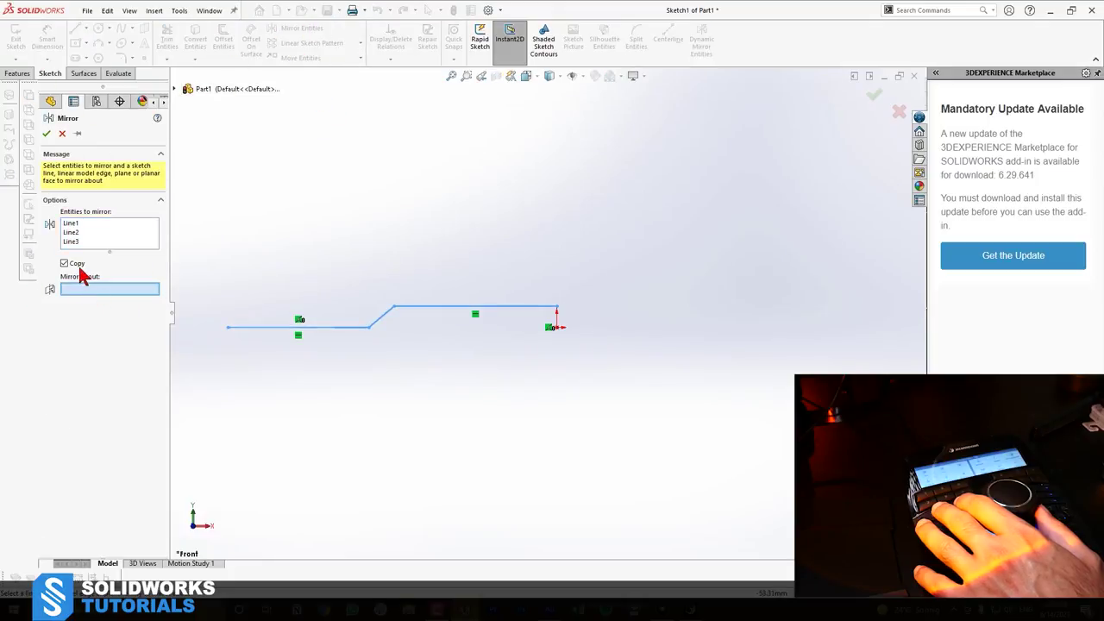
right_click(553, 222)
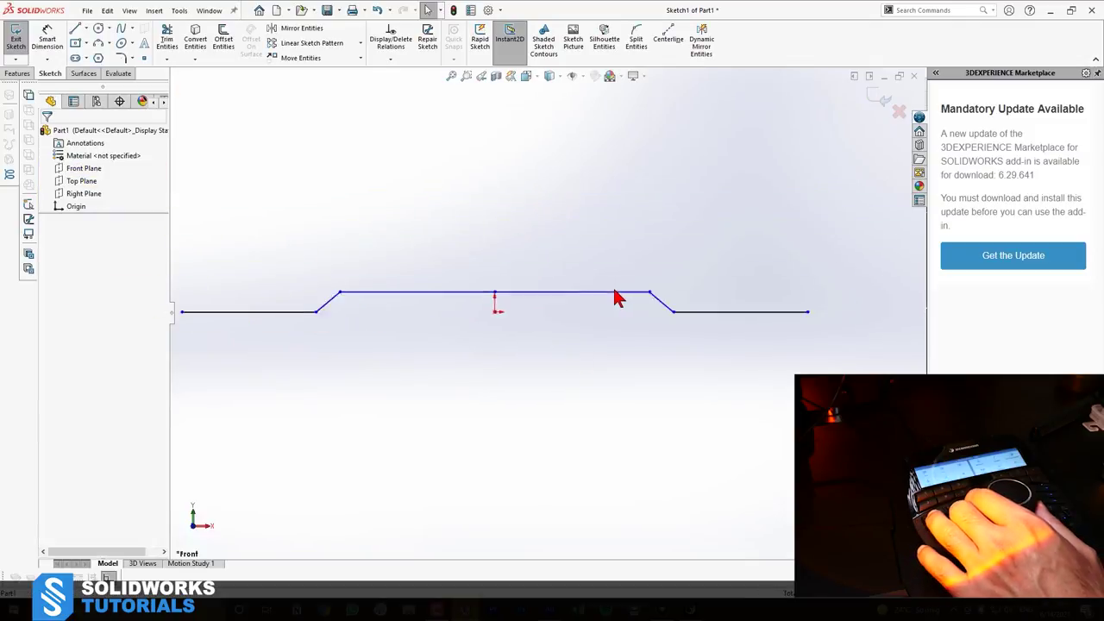
key(ctrl+Right)
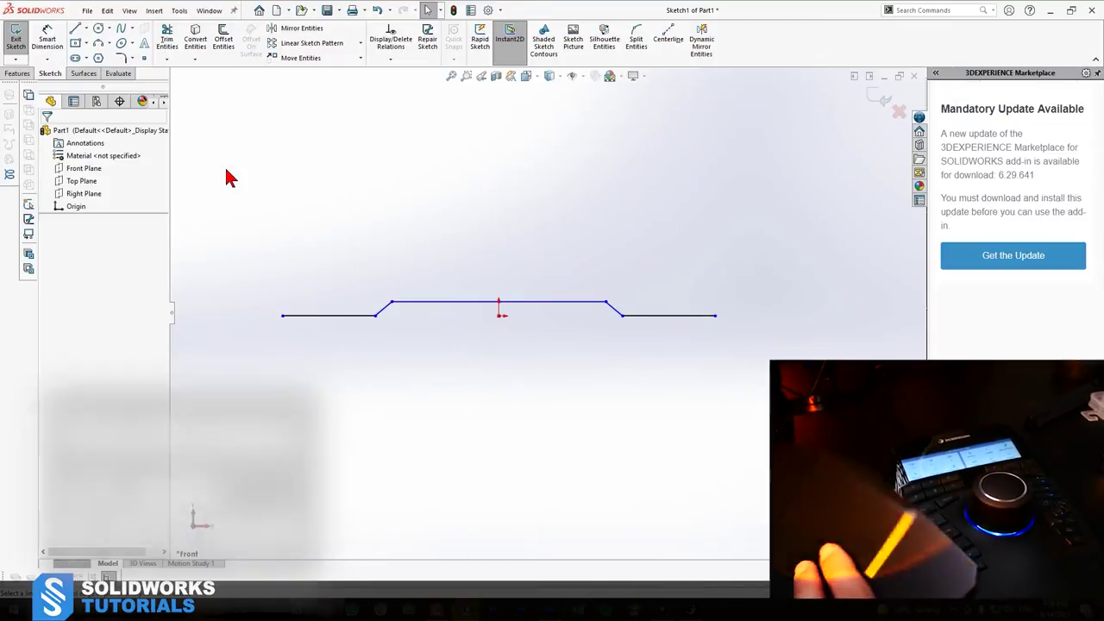
Offset the profile chain 12 mm downward with a dimension, and close both open ends with vertical lines
click(221, 41)
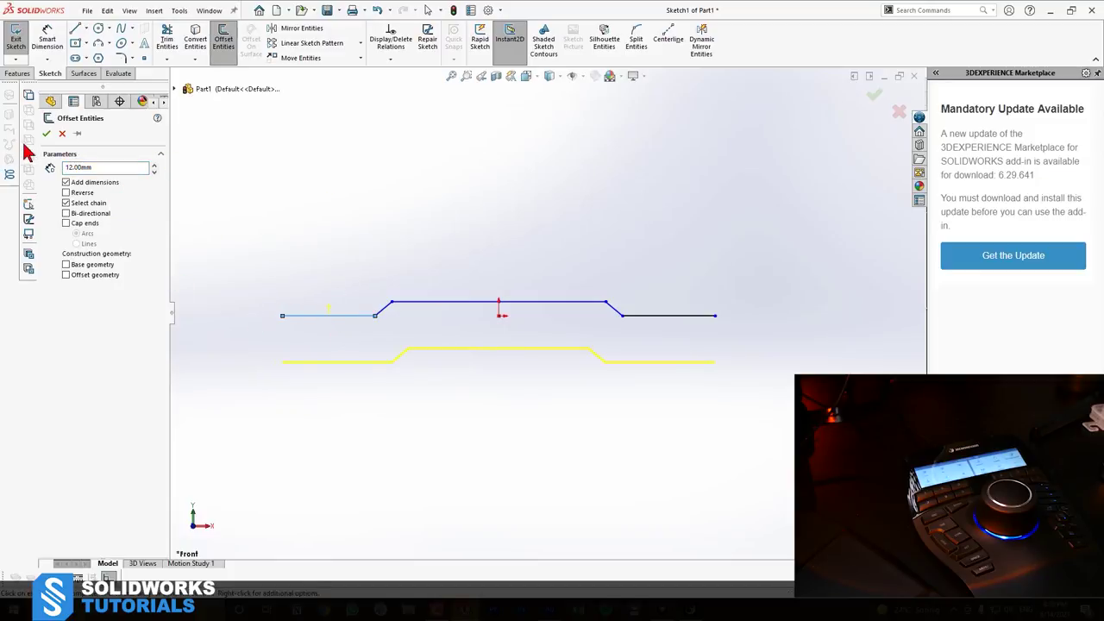
click(47, 134)
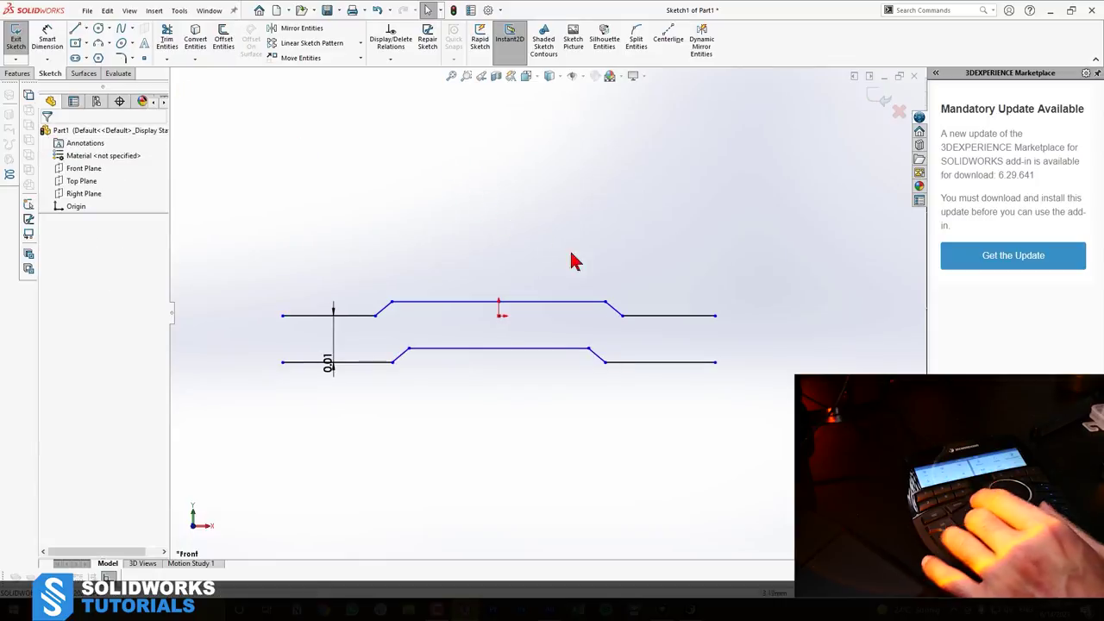
scroll(595, 326, down, 2)
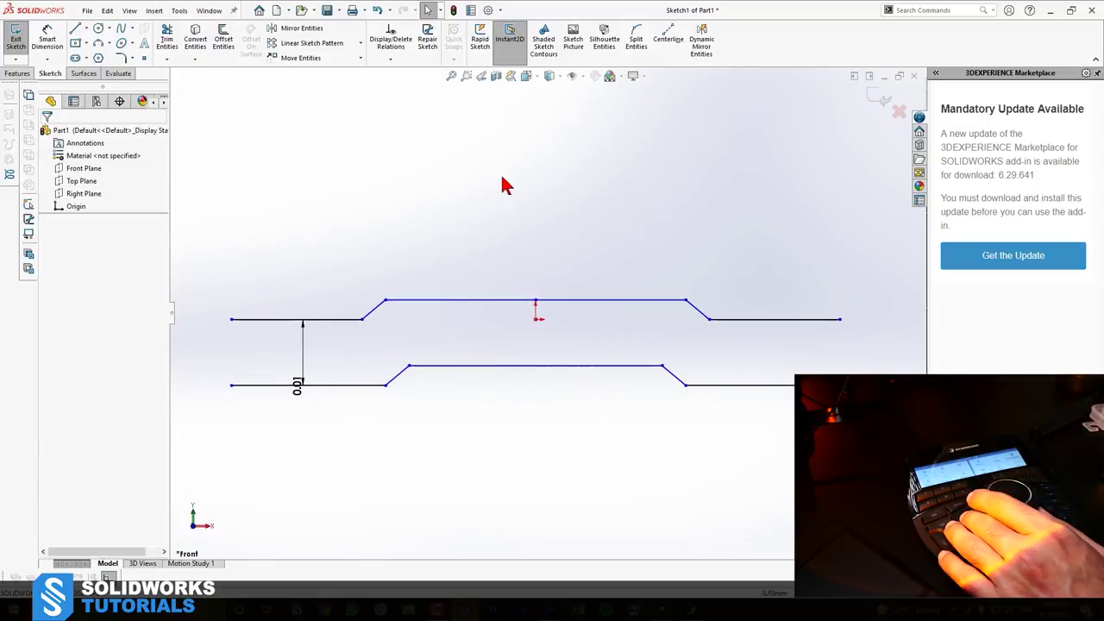
click(75, 29)
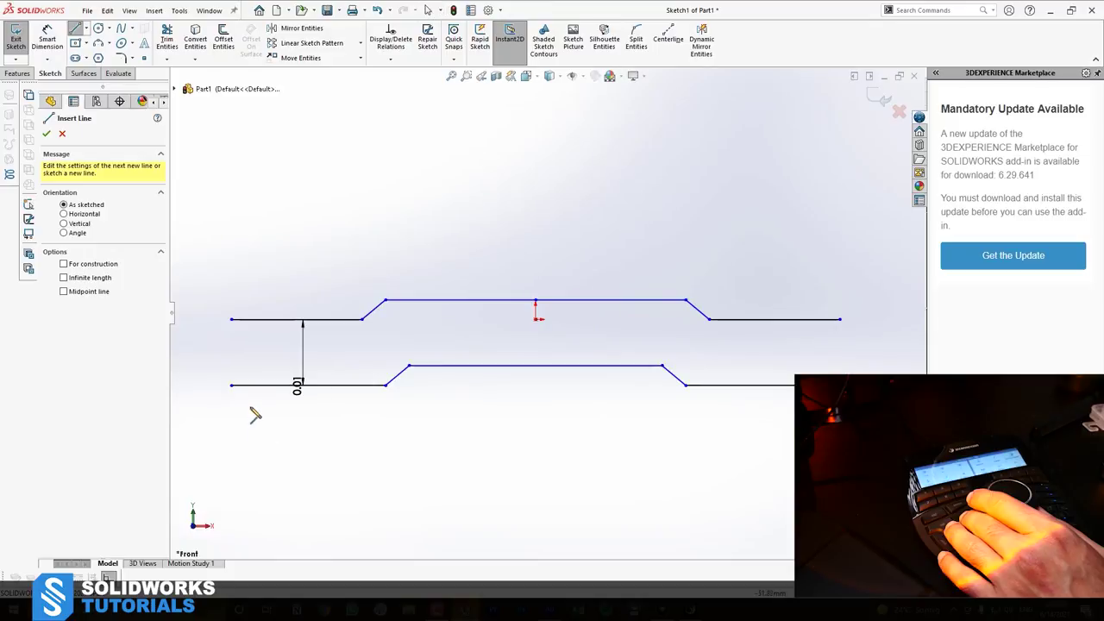
mouse_move(232, 386)
mouse_down()
mouse_move(235, 306)
mouse_move(231, 319)
mouse_up()
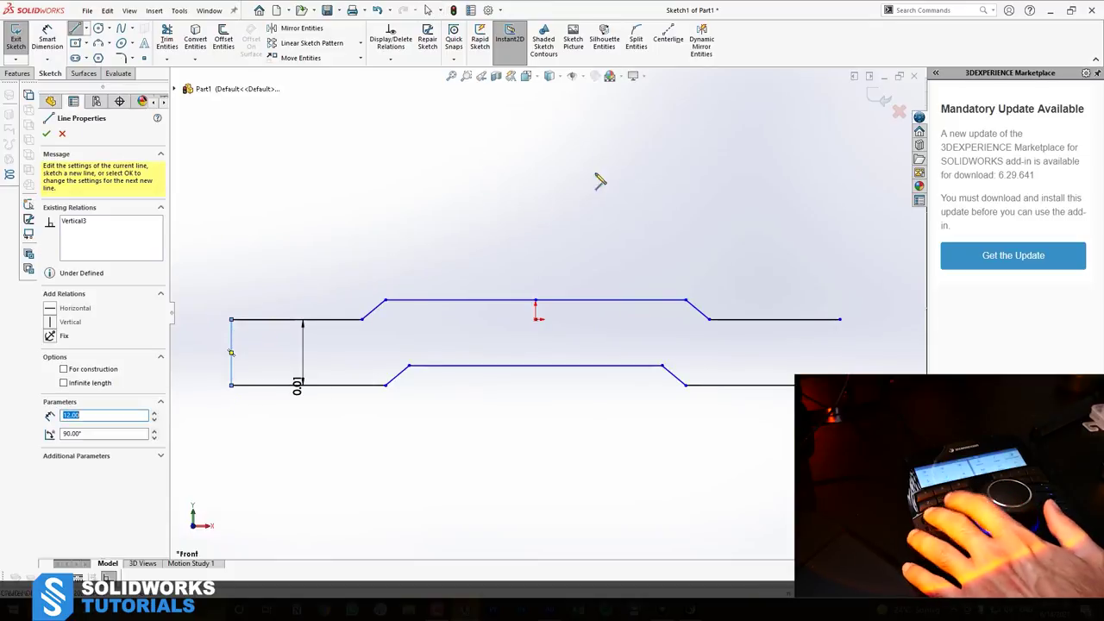
click(840, 320)
key(Escape)
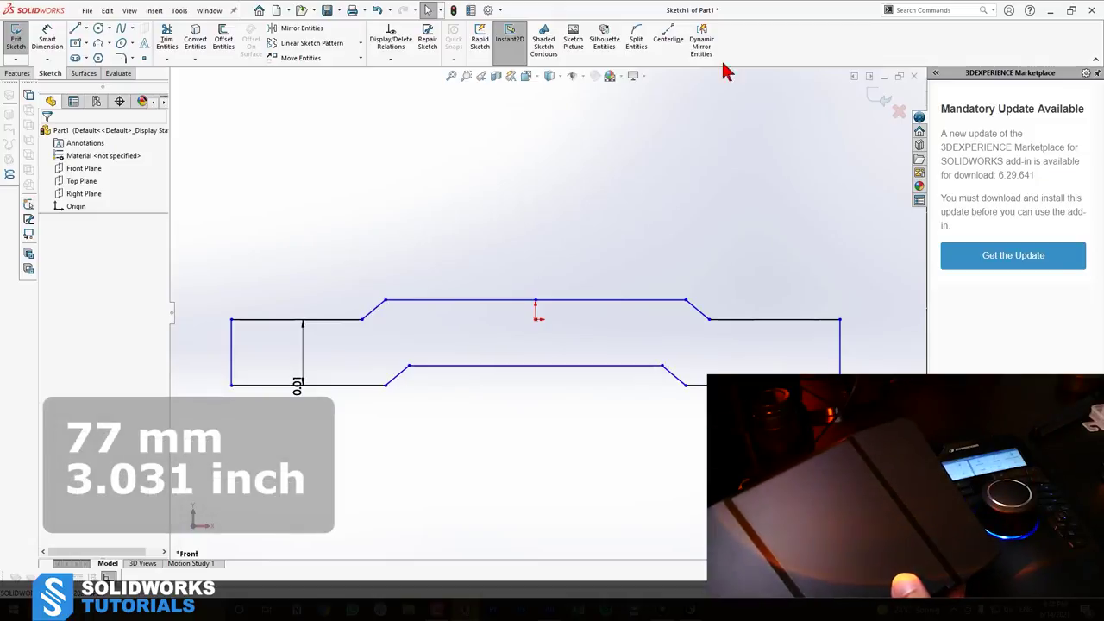
Dimension the upper horizontal line of the profile's right flange at 36 mm
click(48, 44)
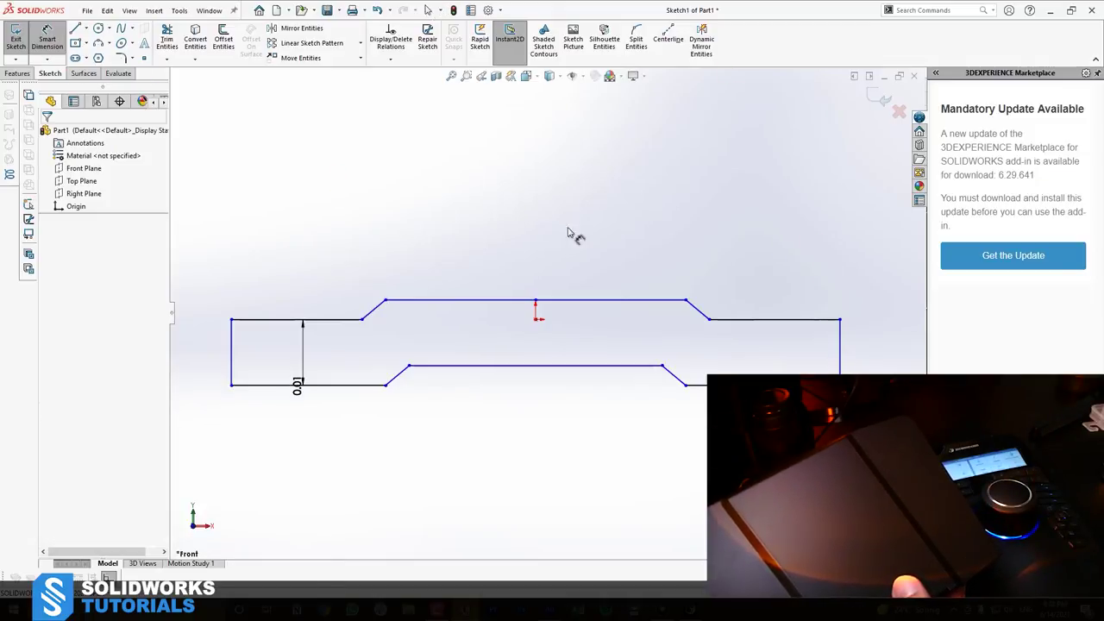
click(776, 324)
click(771, 259)
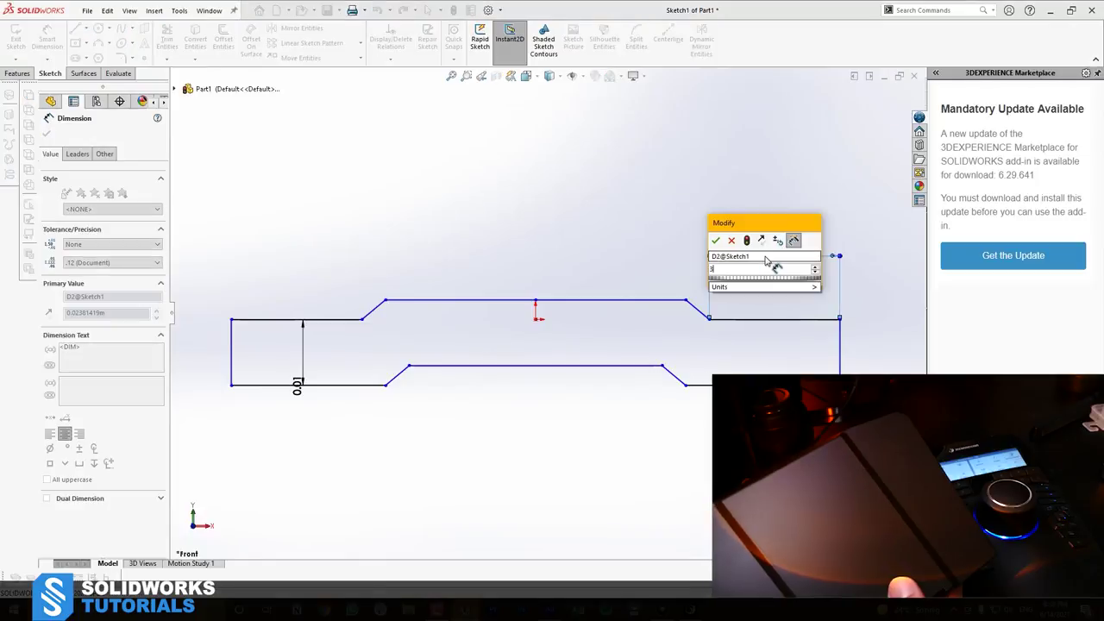
text(0.036)
key(Return)
Dimension the profile's raised middle line at 77 mm wide
click(531, 300)
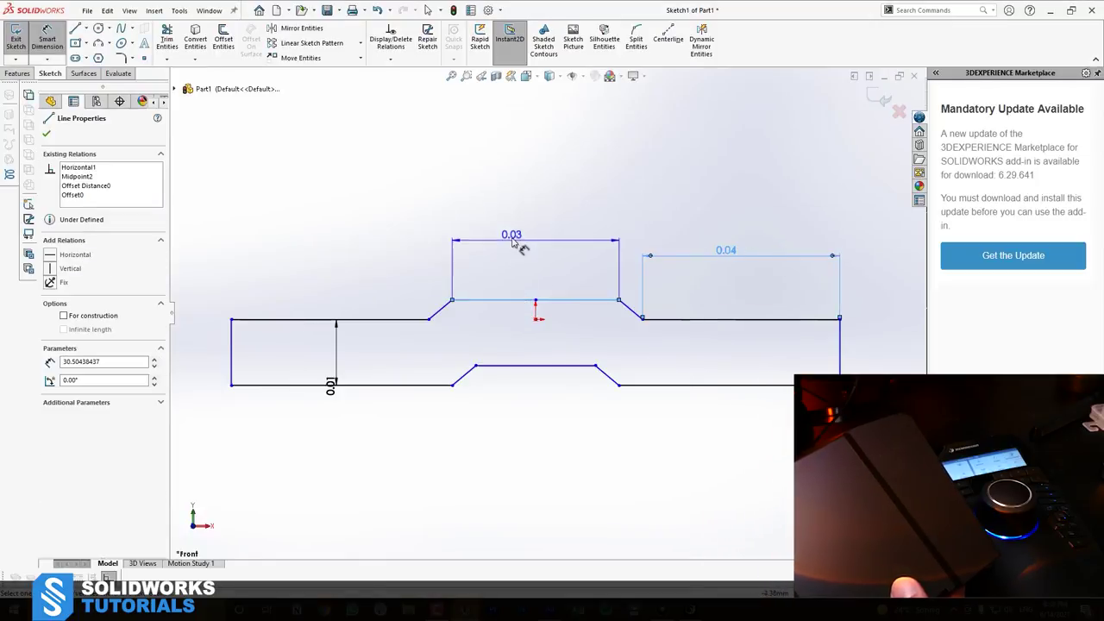
click(517, 241)
text(77)
key(Return)
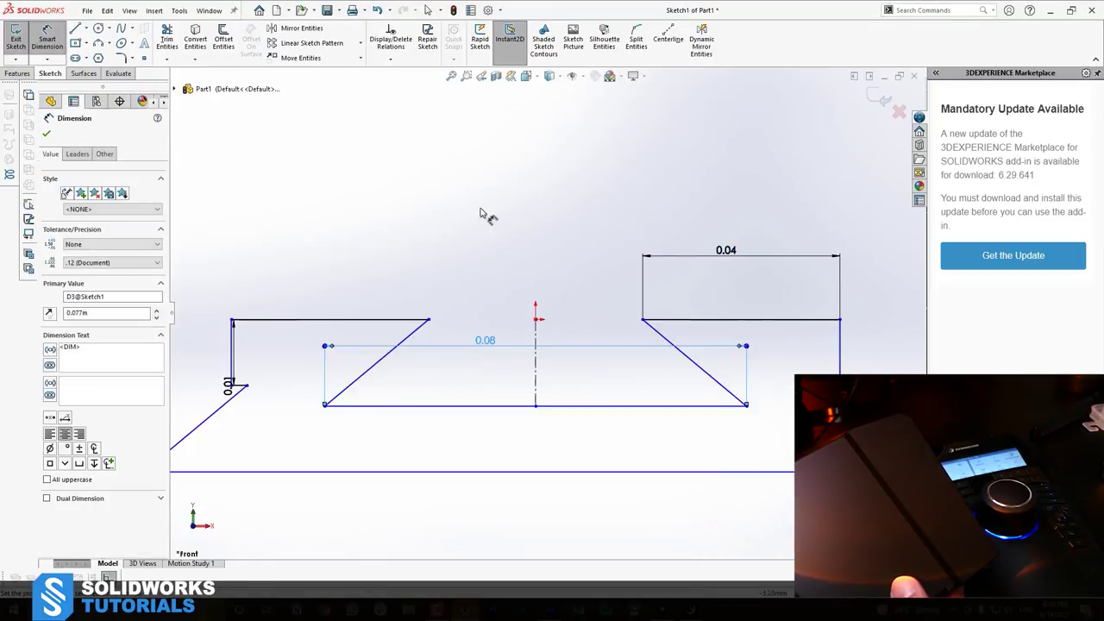
key(Escape)
Change the document's unit system to millimetres
click(488, 11)
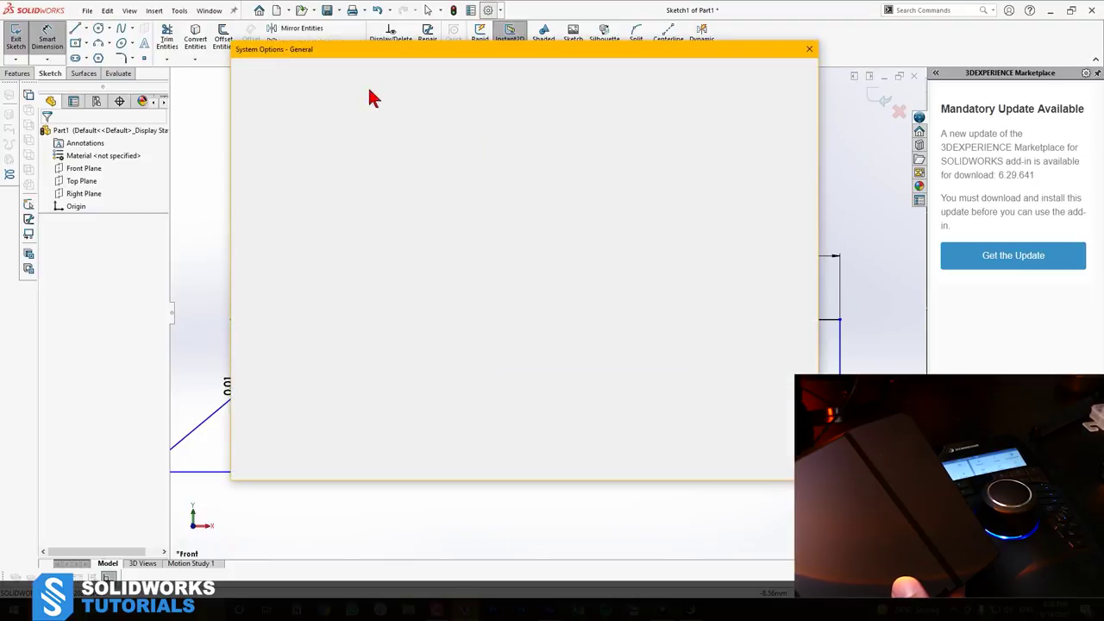
click(339, 73)
click(578, 96)
click(371, 106)
click(687, 467)
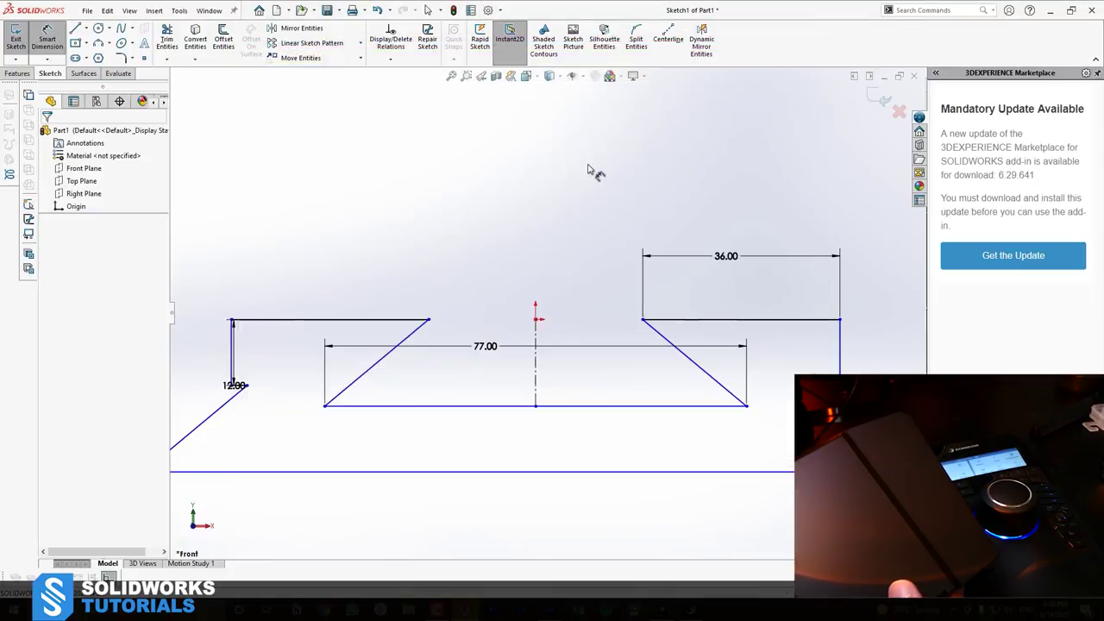
Move the flipped 77 mm middle line back above the flanges to restore the raised shape of the profile
scroll(633, 196, up, 4)
scroll(529, 380, down, 1)
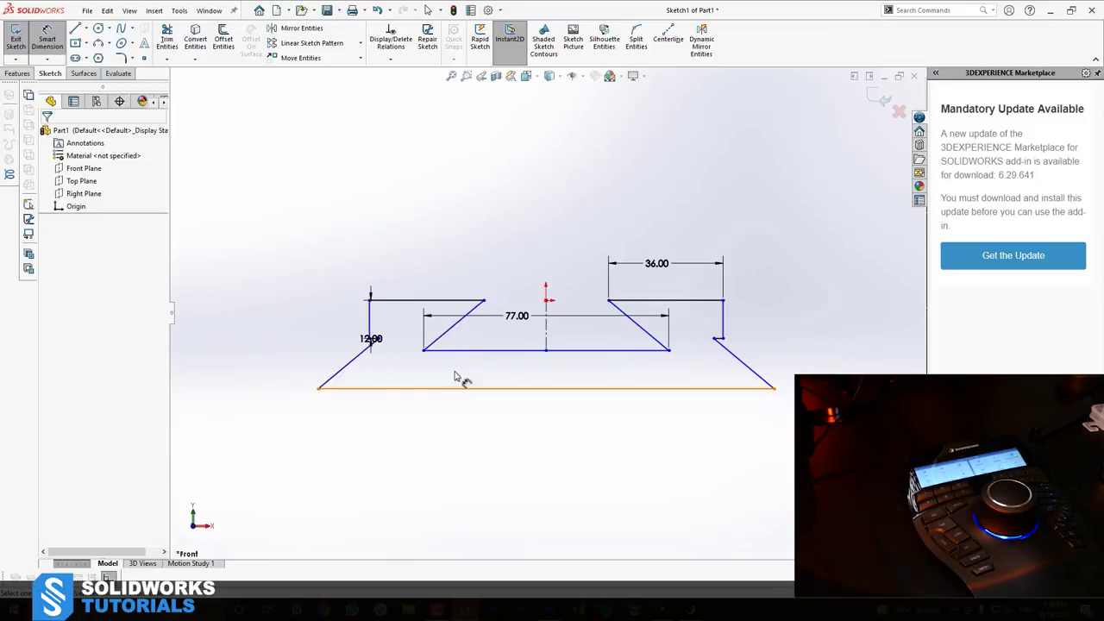
drag(517, 350, 536, 252)
click(535, 473)
scroll(504, 305, down, 2)
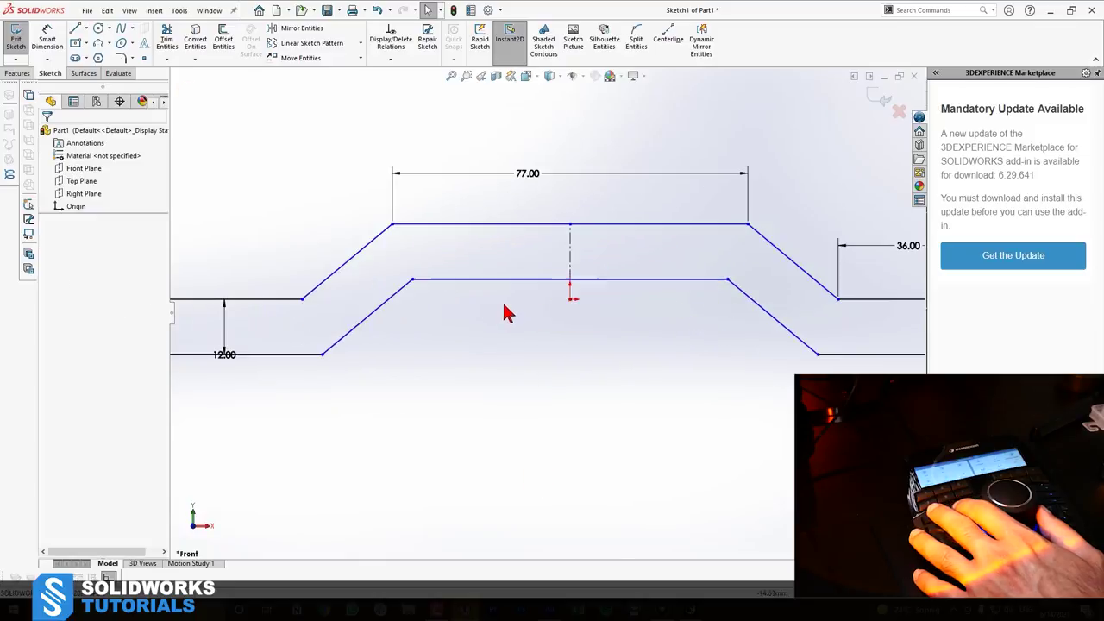
Make the midpoint of the lower raised line coincident with the origin
click(569, 280)
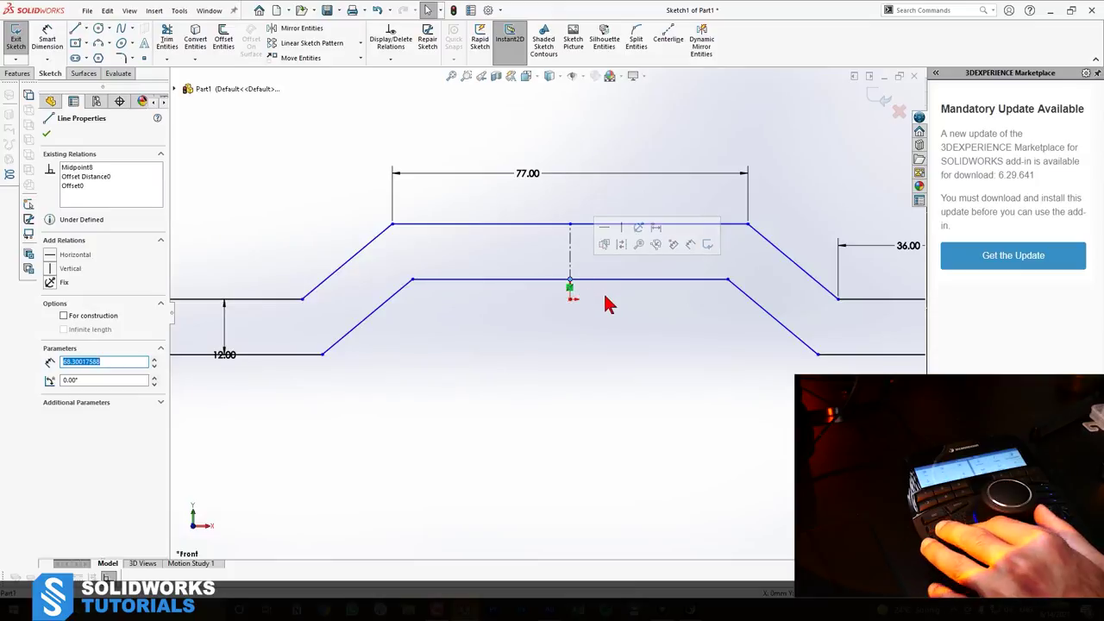
click(569, 300)
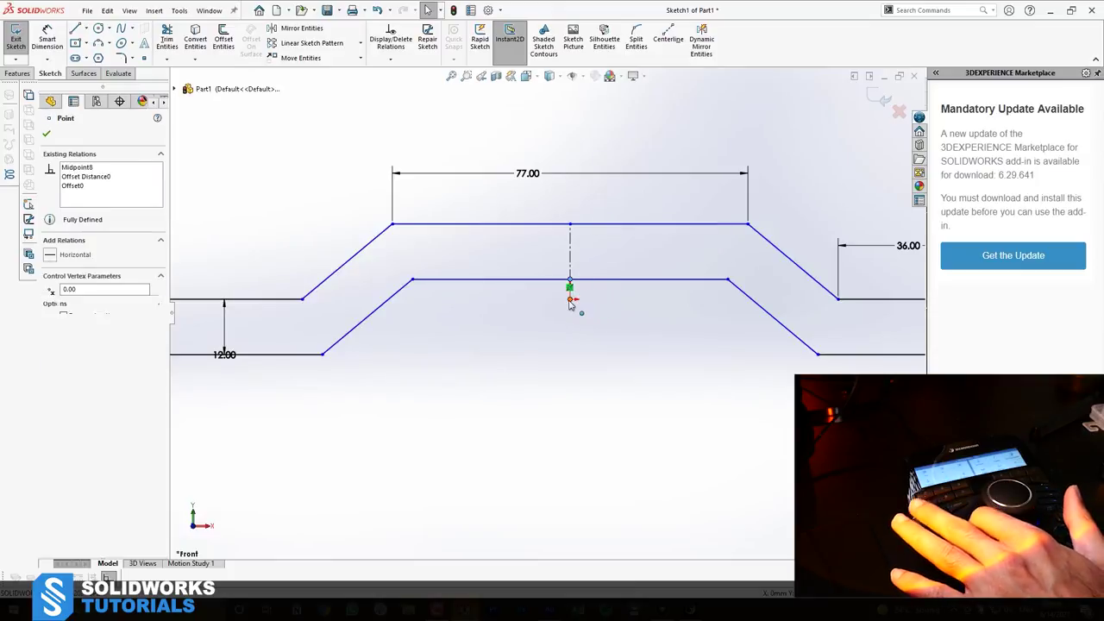
ctrl+click(570, 286)
click(52, 349)
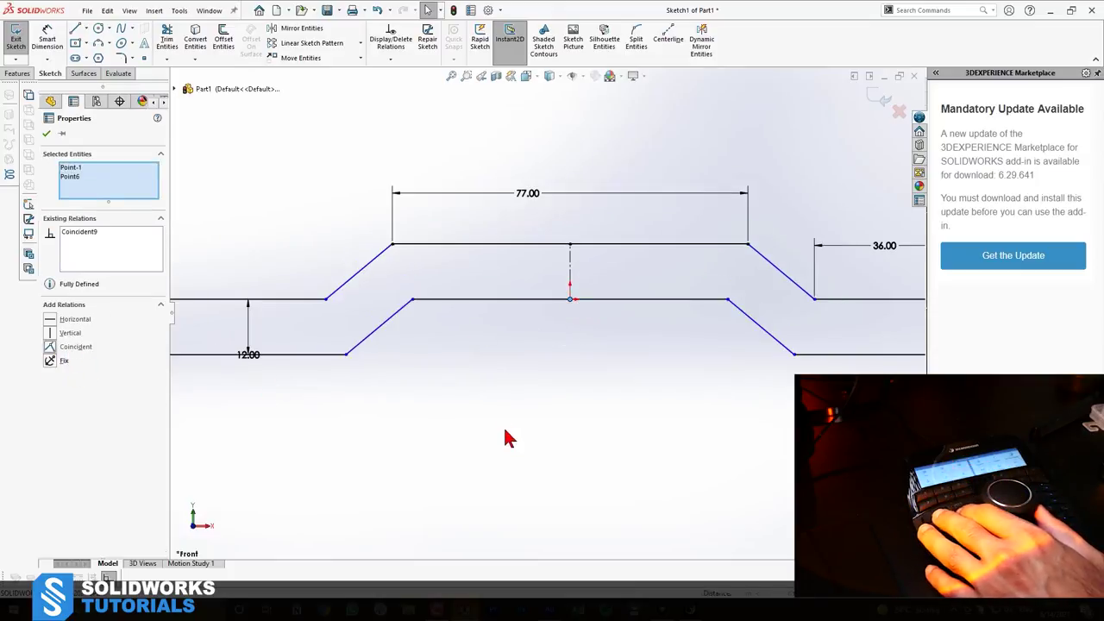
click(530, 368)
key(f)
scroll(552, 276, down, 2)
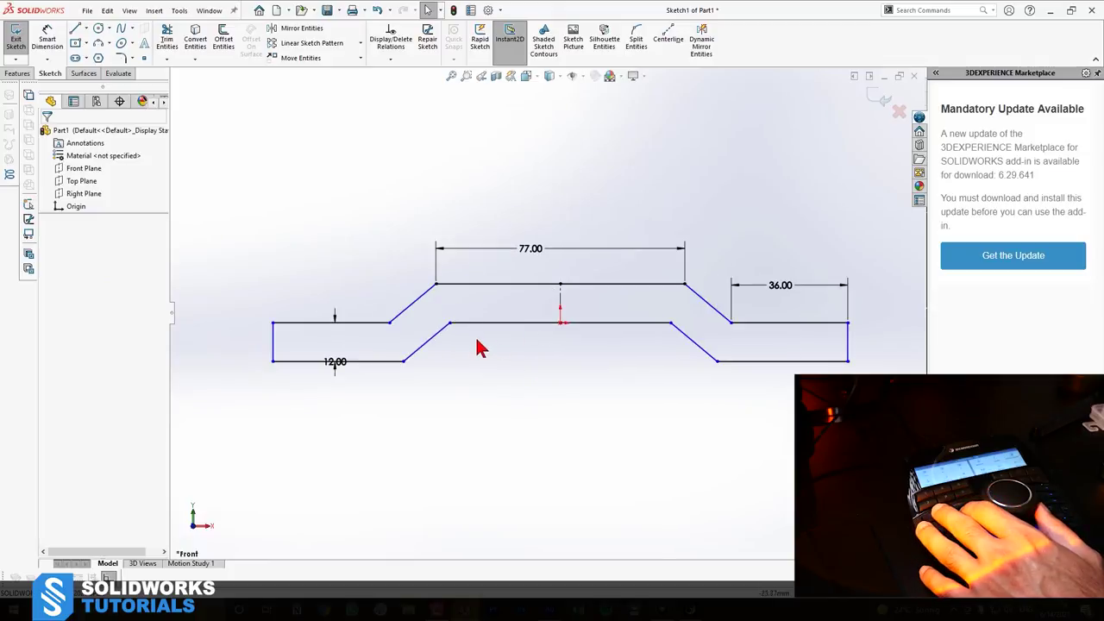
key(d)
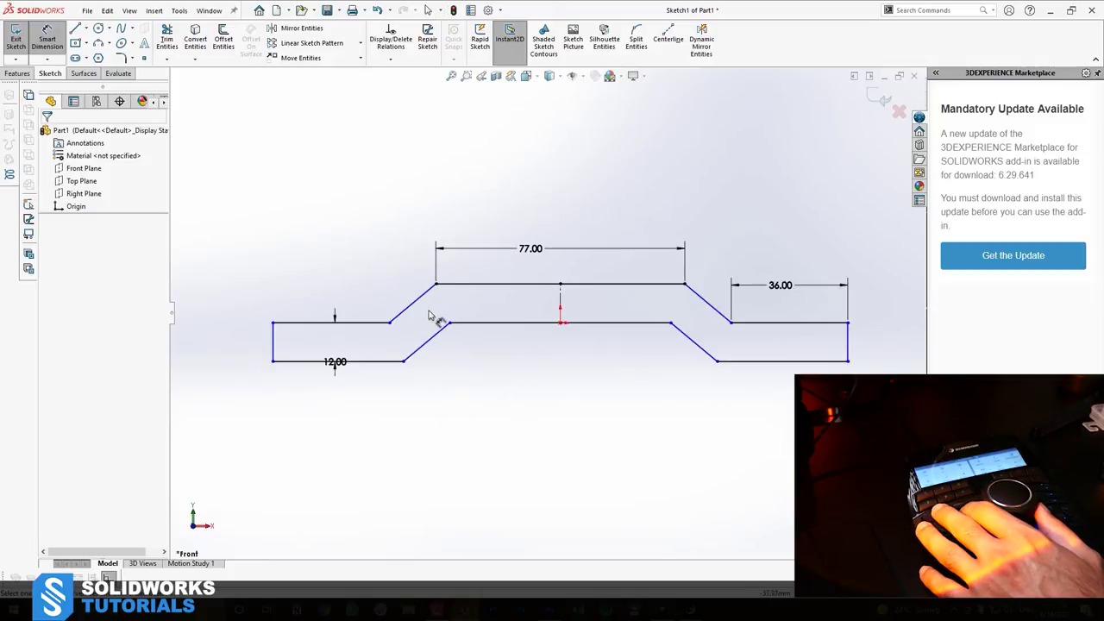
click(419, 304)
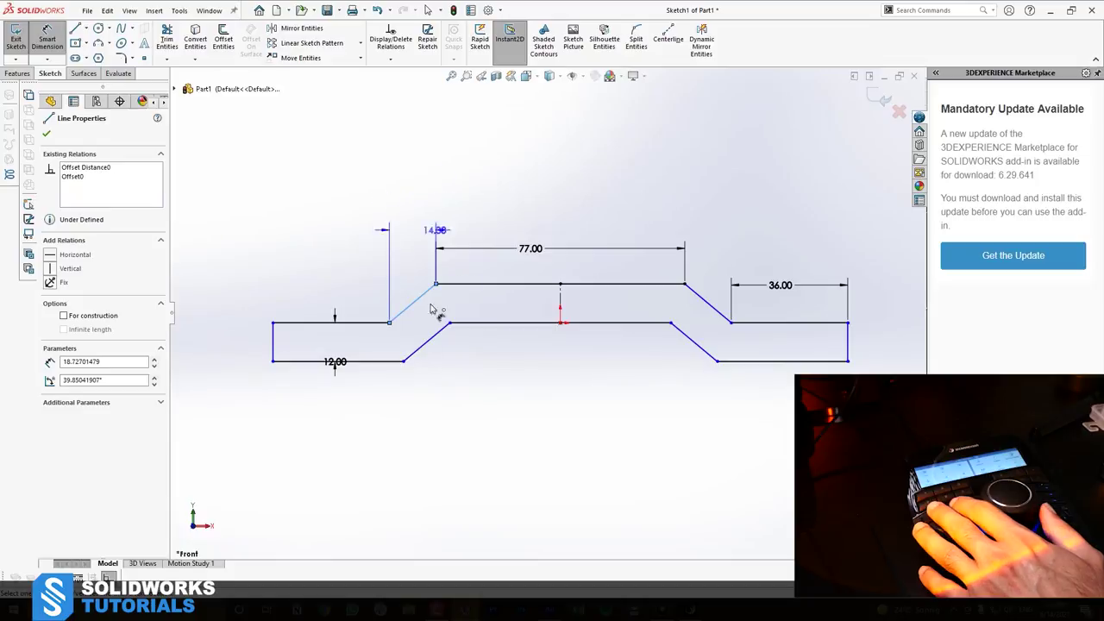
key(Escape)
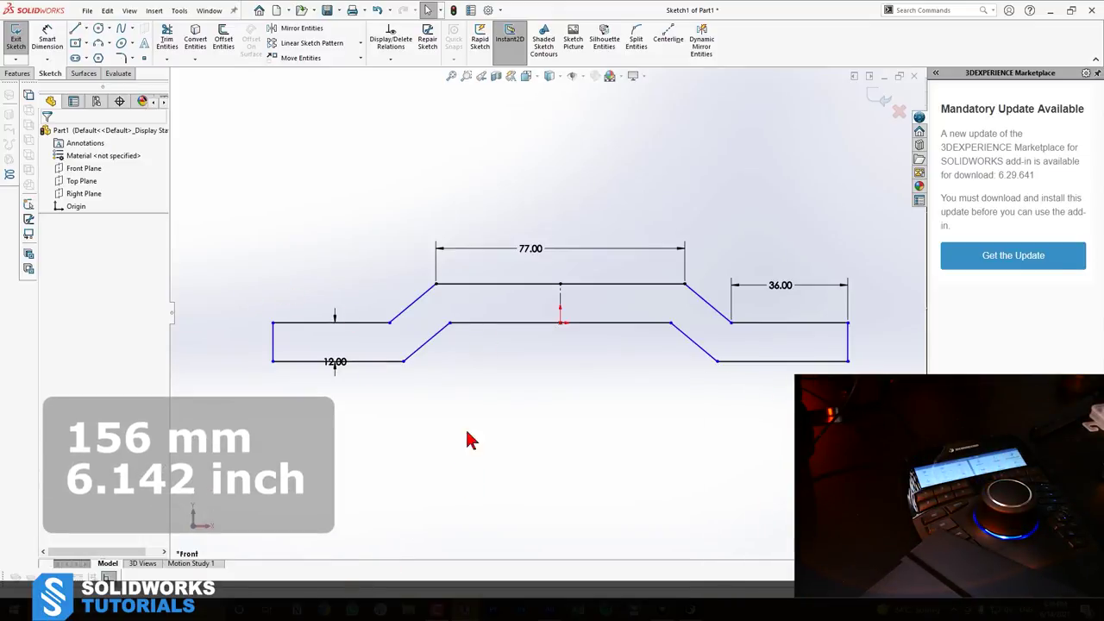
Dimension the profile's overall width between its two outer end lines at 156 mm
key(d)
click(274, 340)
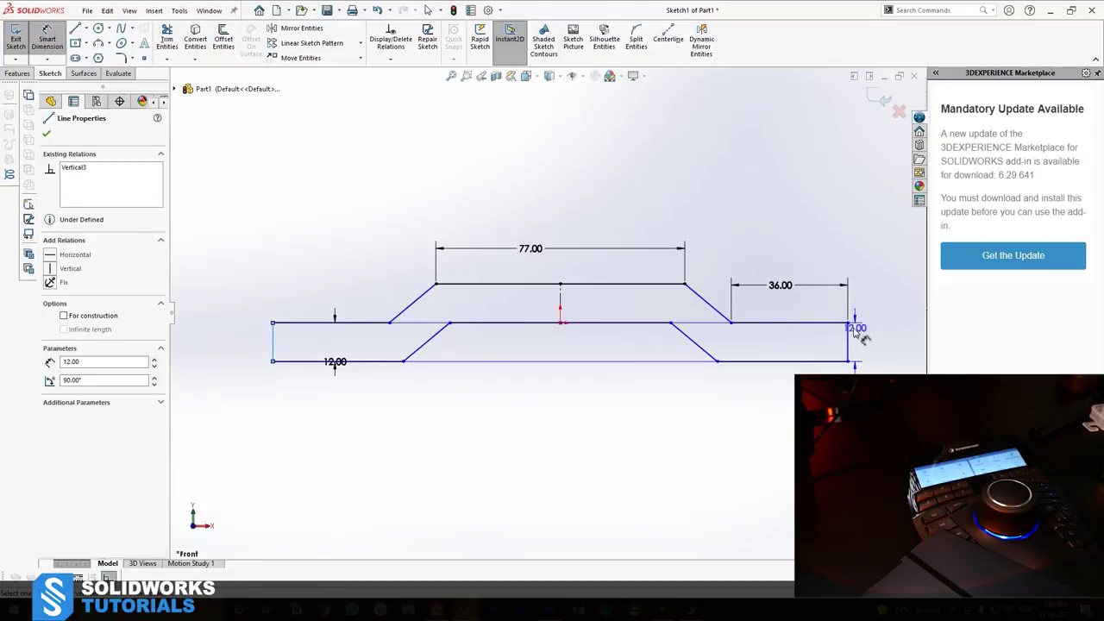
click(849, 336)
click(552, 179)
text(156)
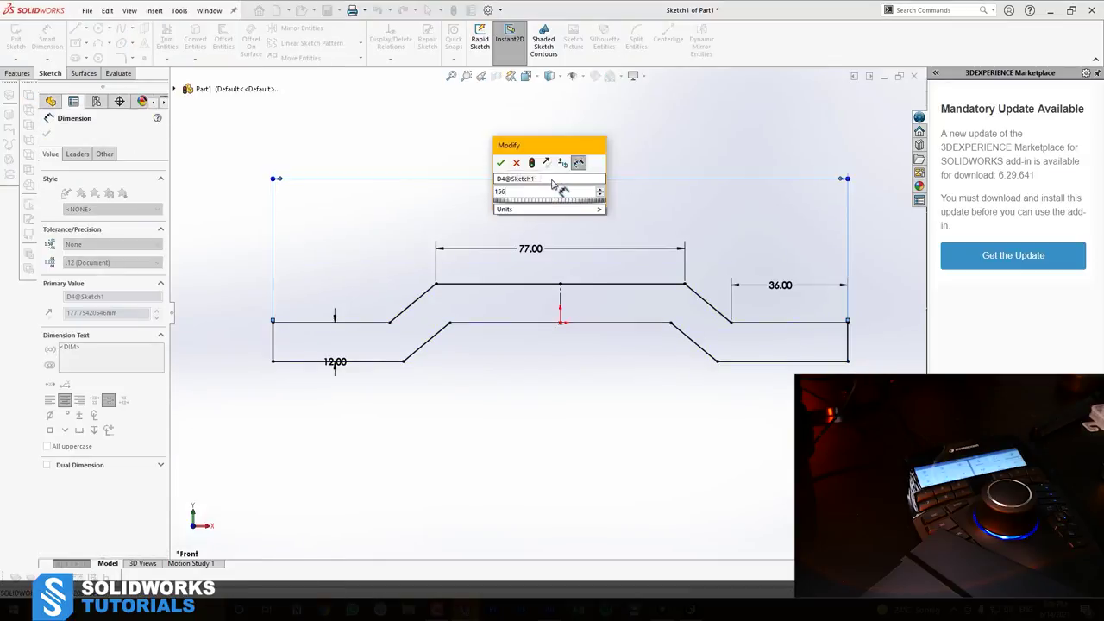
key(Return)
key(Escape)
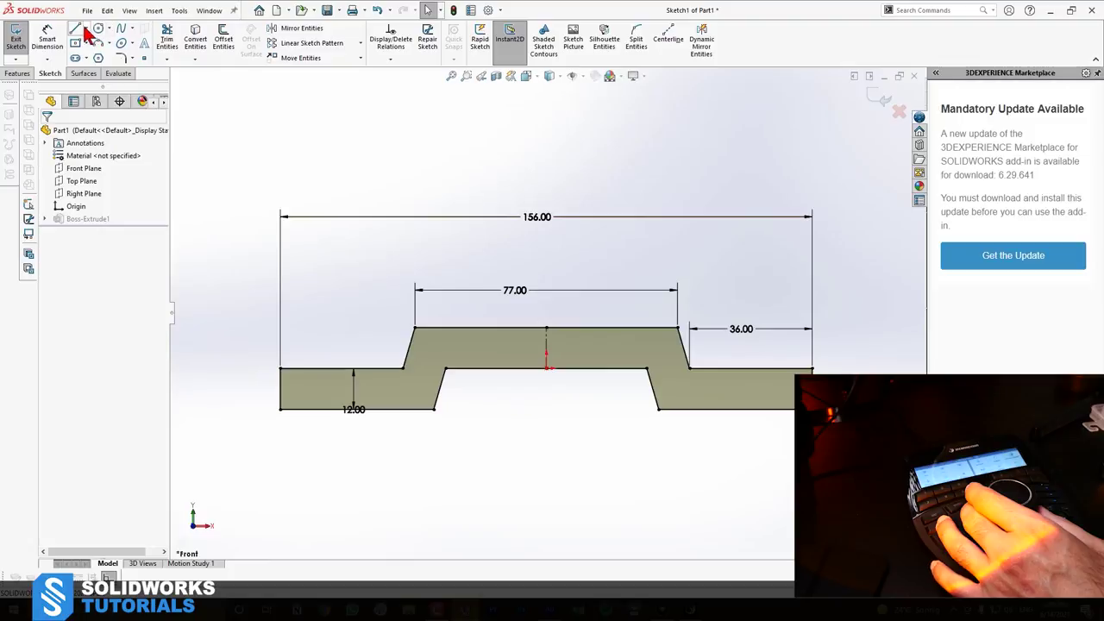
Draw a line across the opening between the two lower inner corners of the flanges
click(78, 29)
click(433, 409)
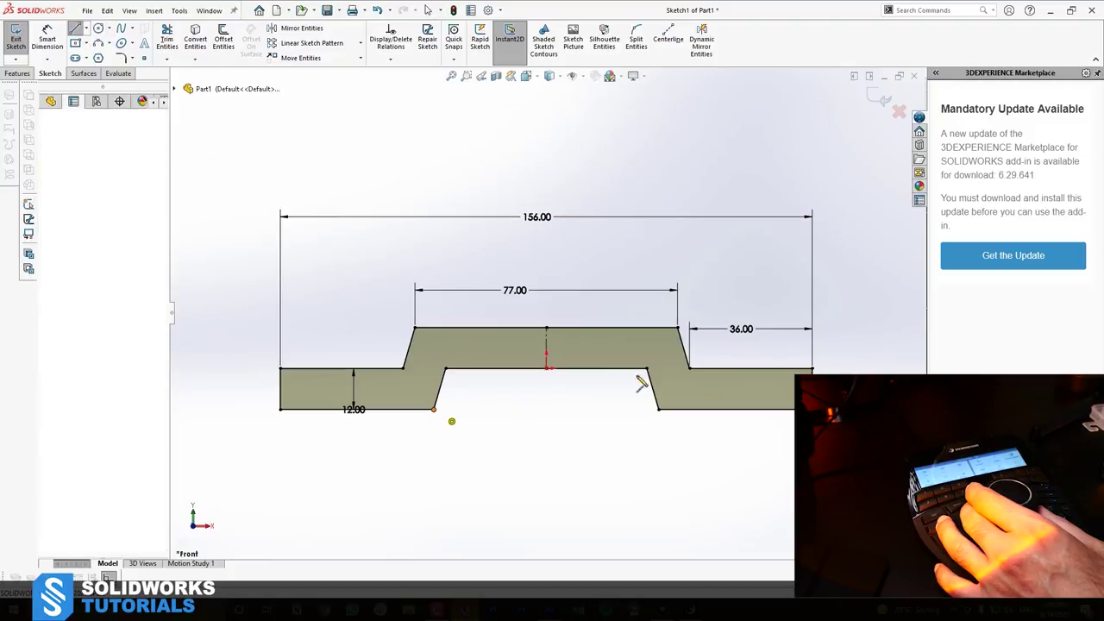
click(658, 409)
Power-trim the opening's slanted and horizontal inner lines, keeping the trimmed entities as construction geometry
click(167, 40)
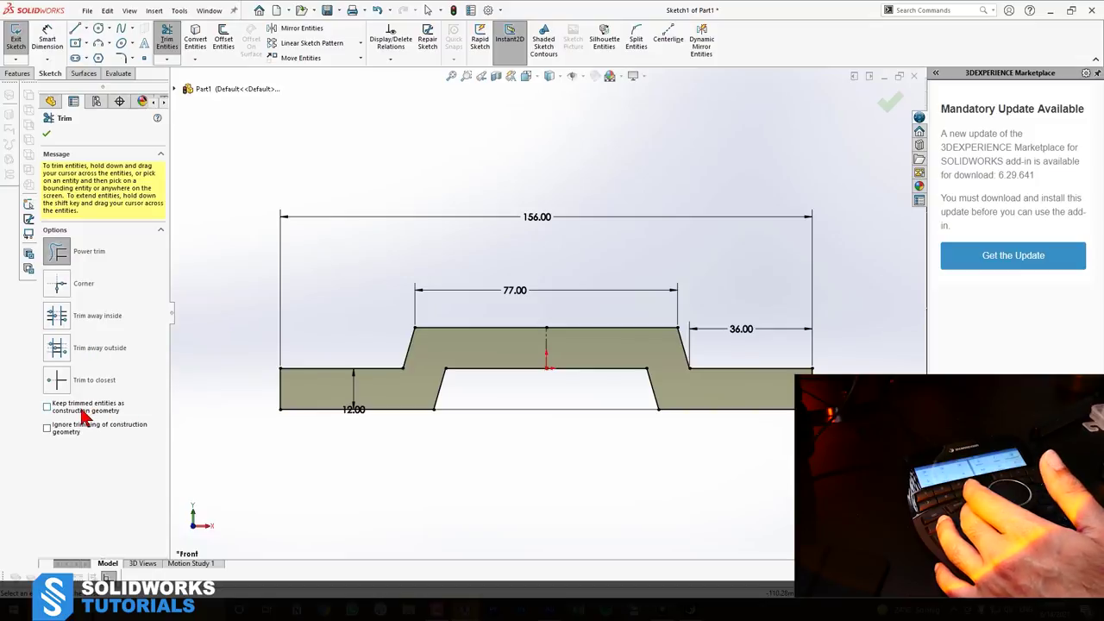
click(48, 406)
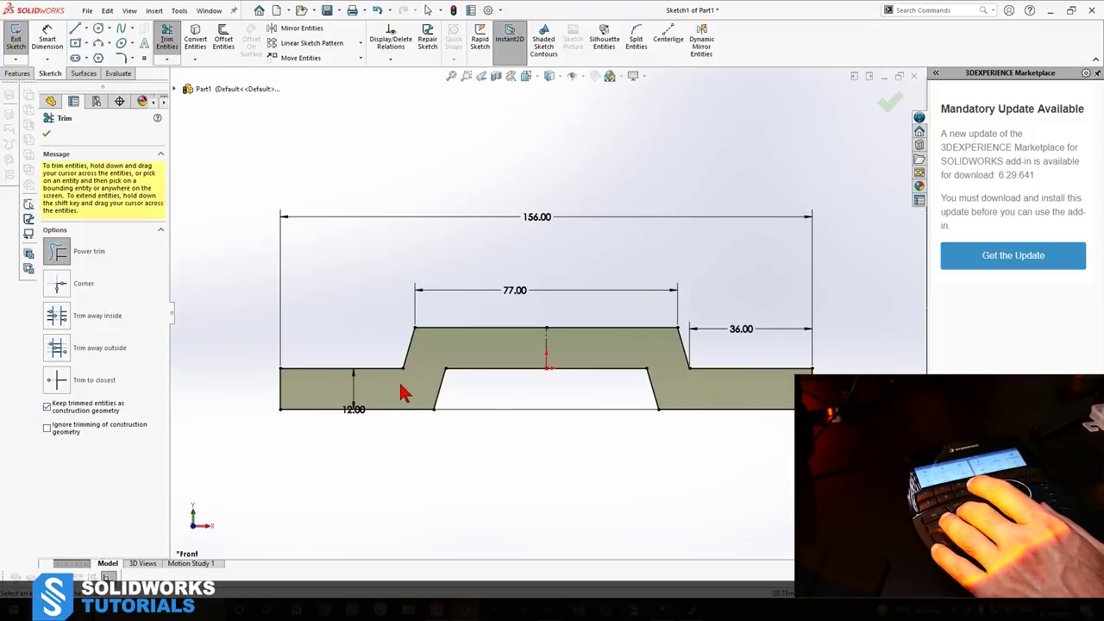
drag(664, 397, 496, 390)
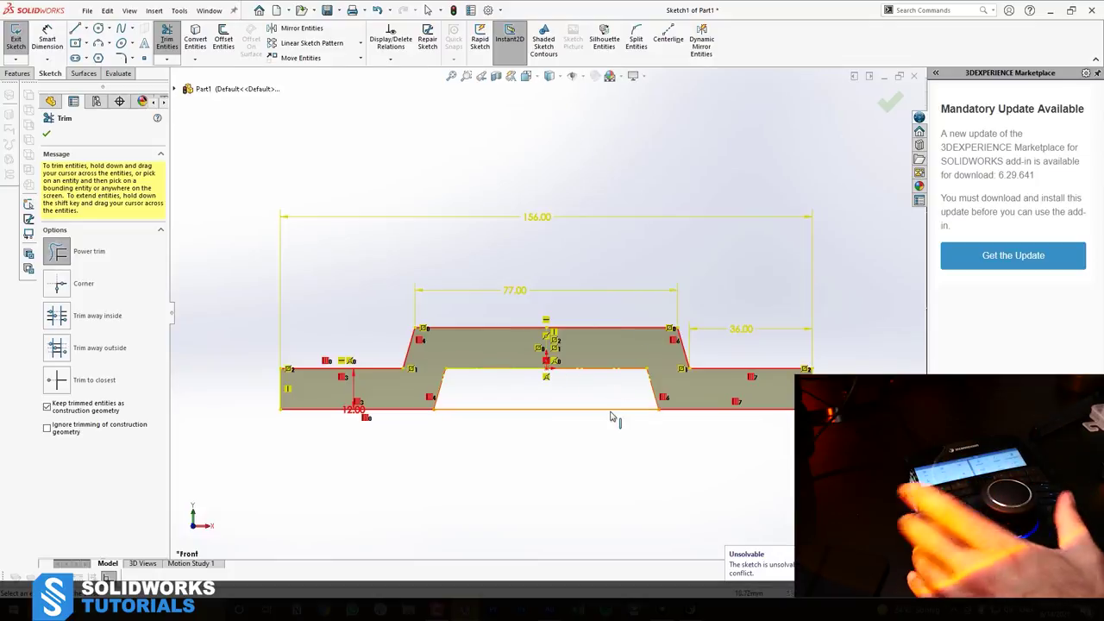
key(Escape)
Try to delete the conflicting Midpoint, Offset Distance and Offset relations of the horizontal inner construction line
click(643, 369)
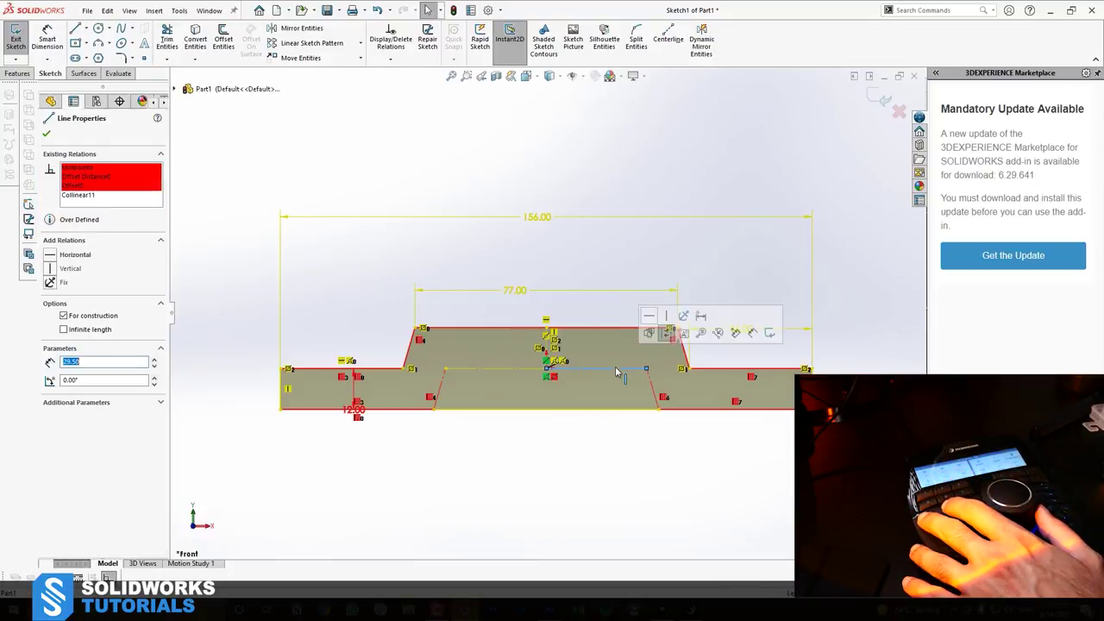
click(105, 169)
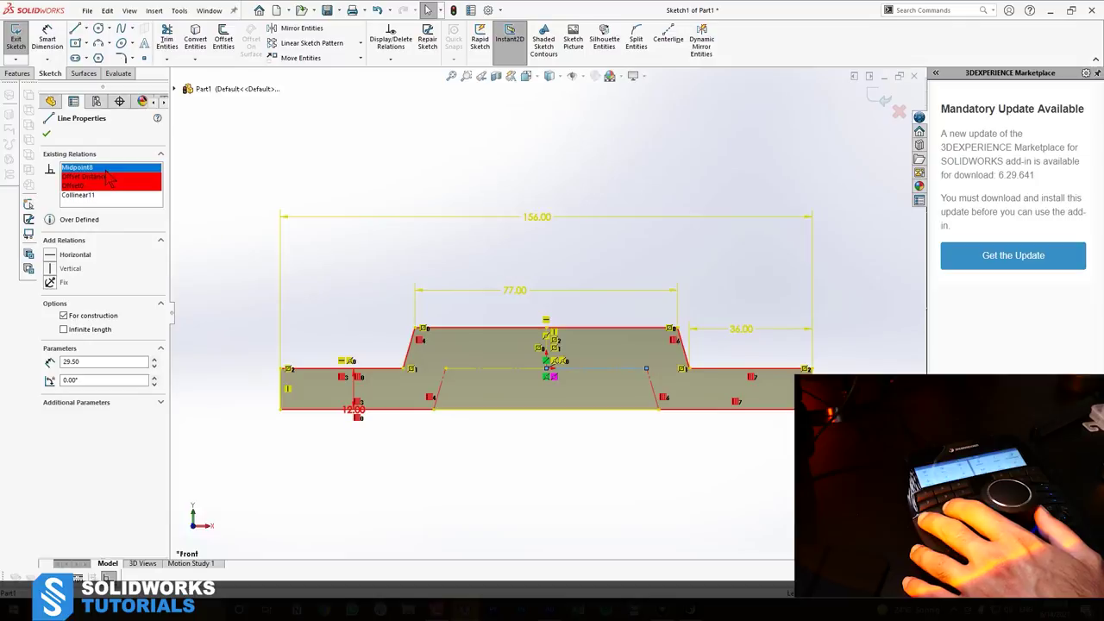
click(103, 177)
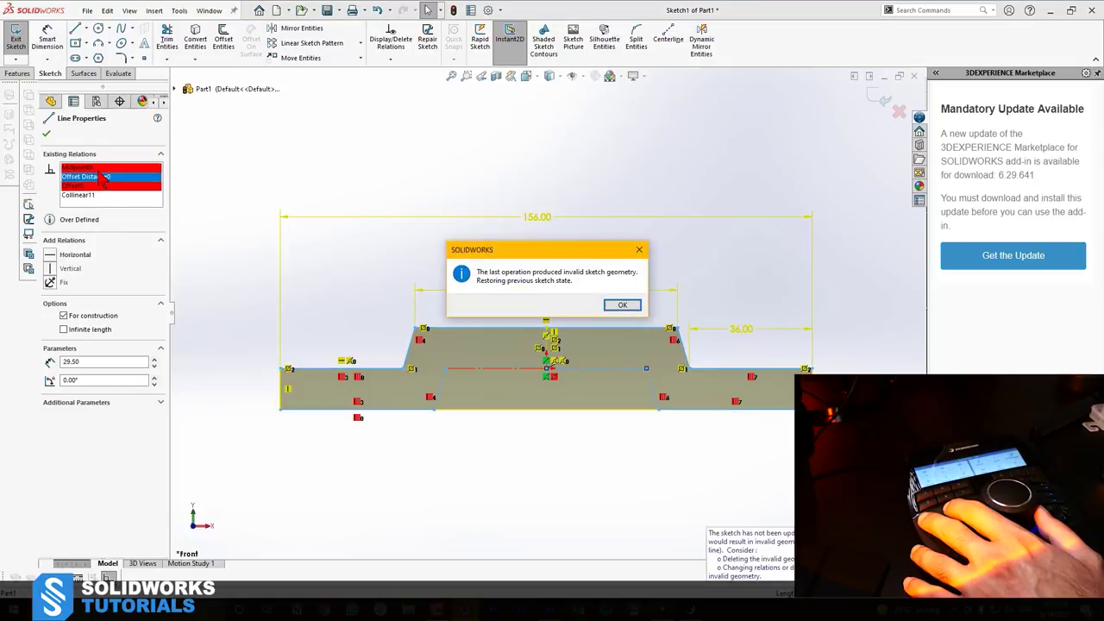
key(Return)
click(94, 187)
key(Delete)
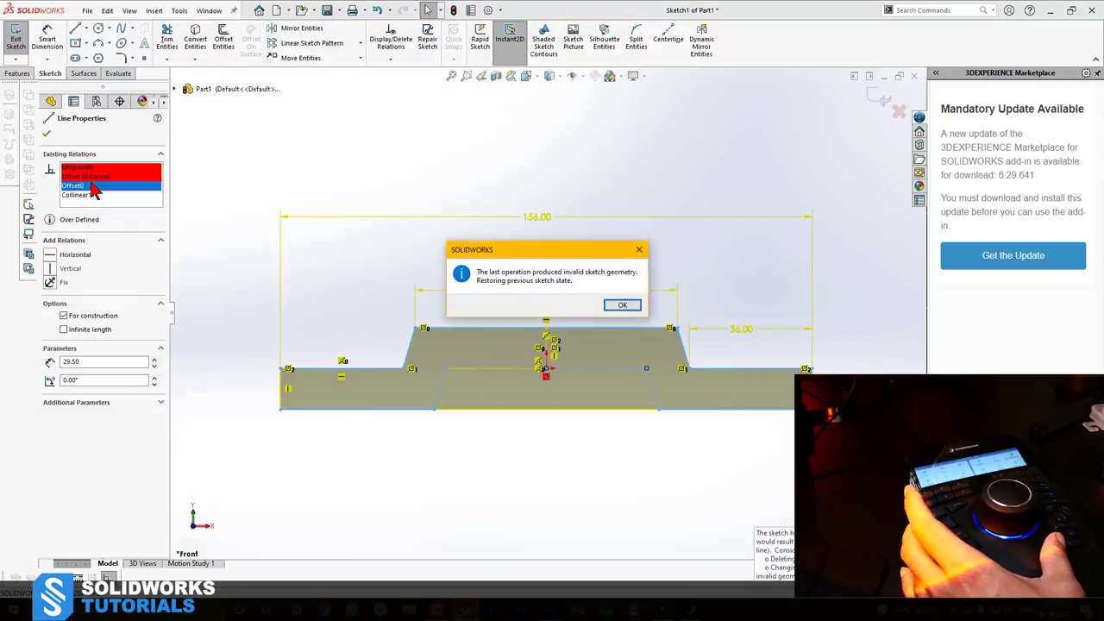
key(Return)
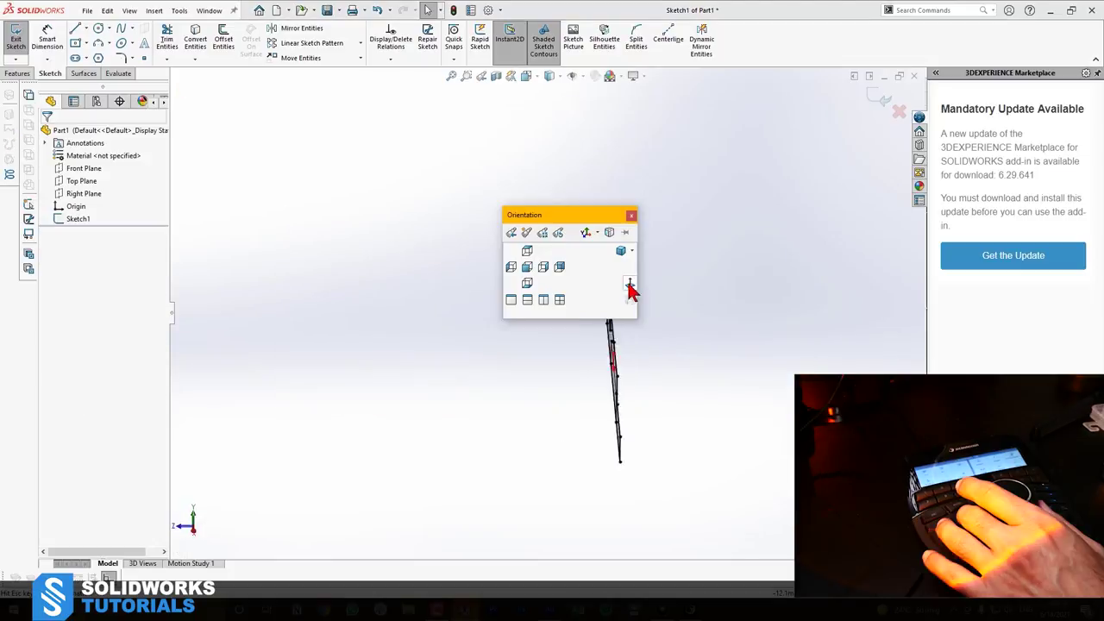
Delete the detached 36 mm dimension beside the flange
click(627, 282)
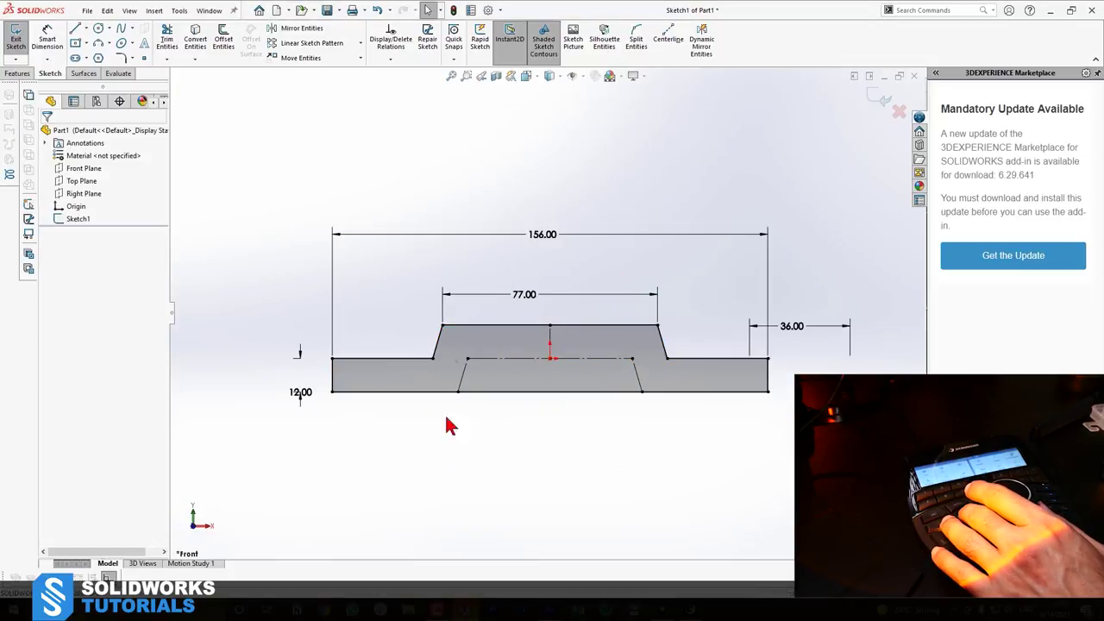
key(d)
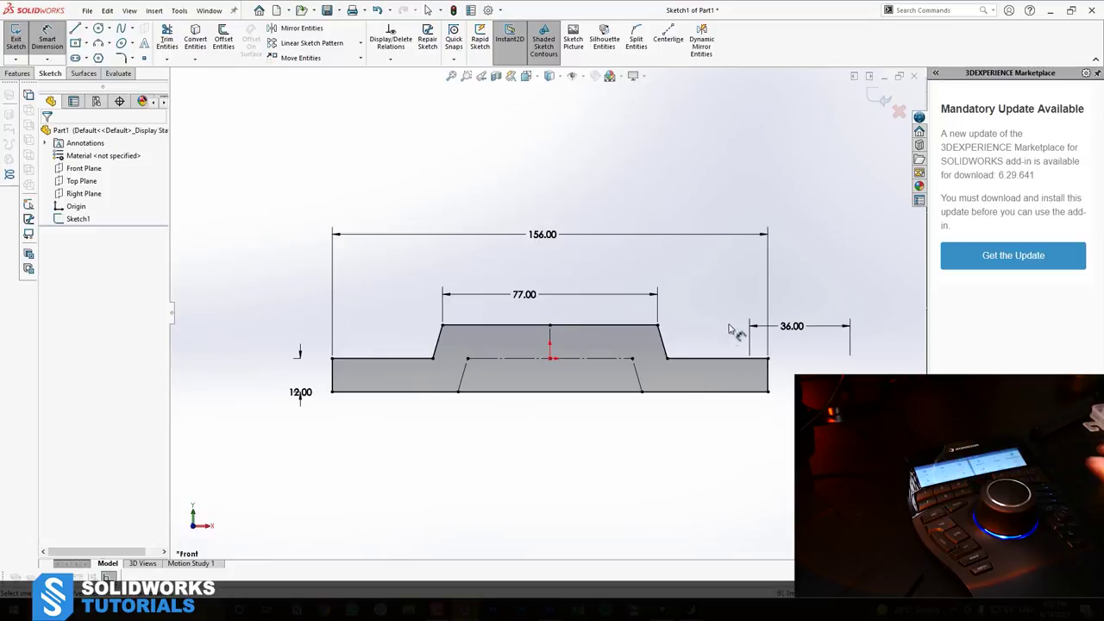
key(Escape)
click(802, 329)
key(Delete)
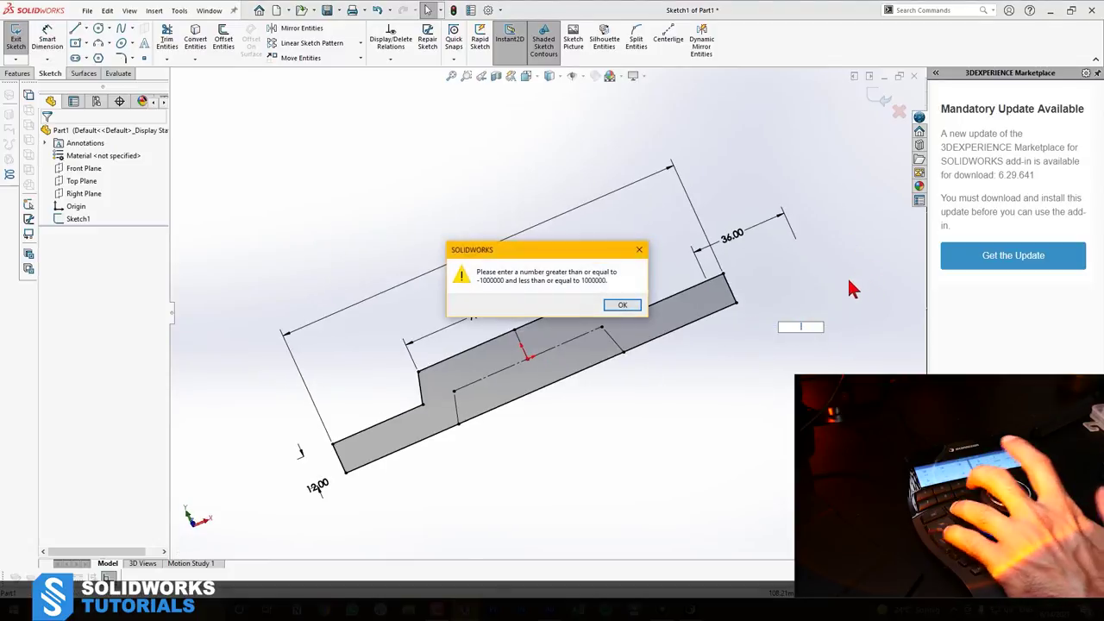
click(623, 306)
click(740, 251)
key(Delete)
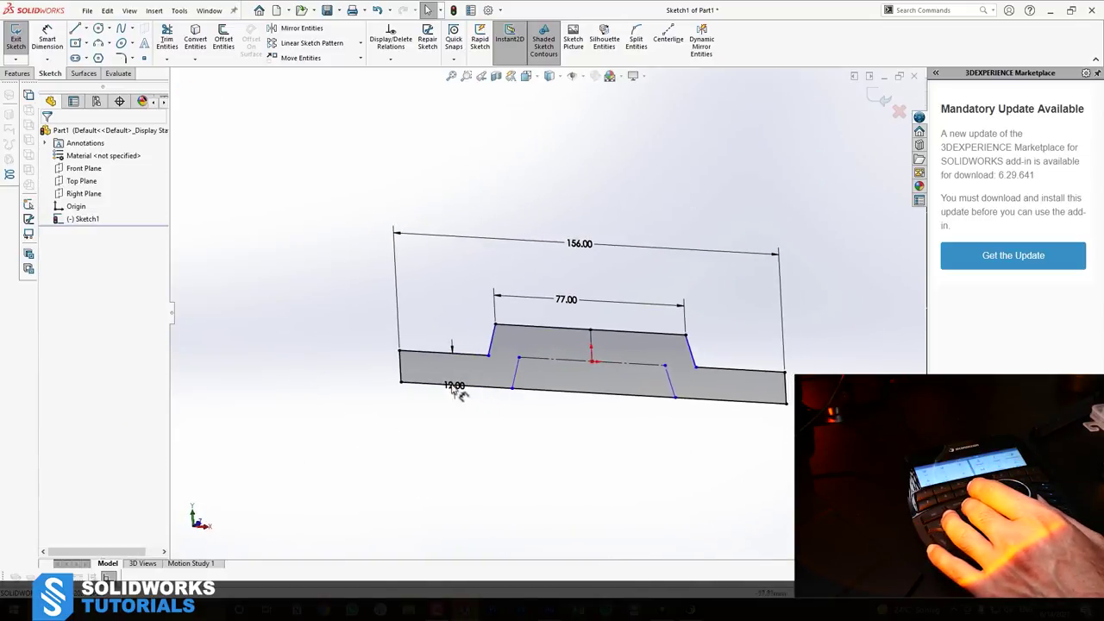
Move the 12 mm thickness dimension out past the flange's outer end and delete it
key(ctrl+1)
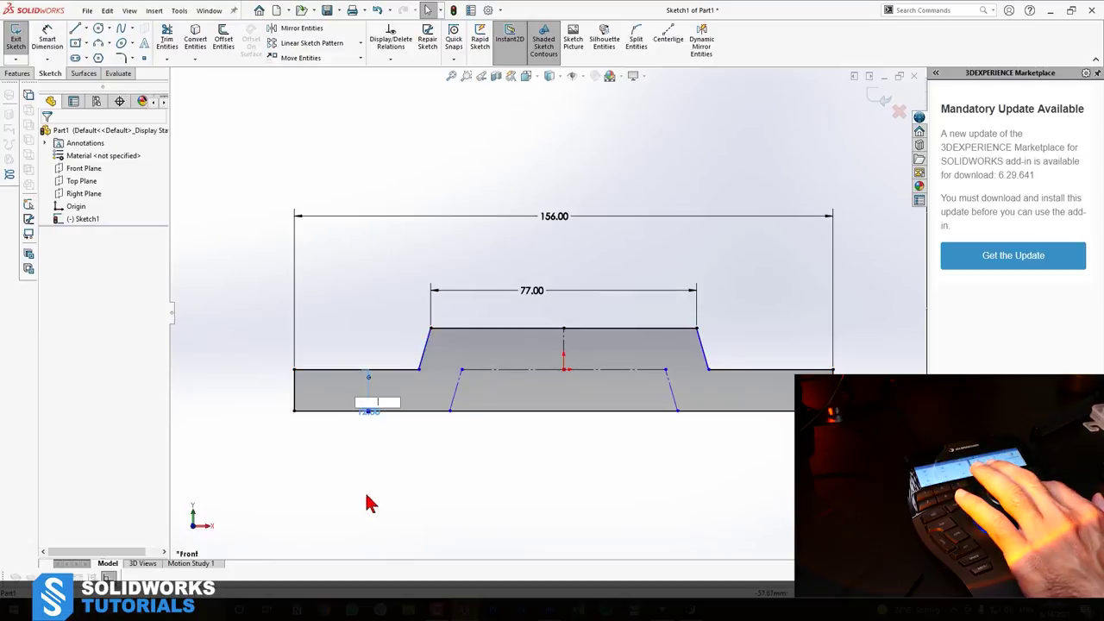
click(371, 448)
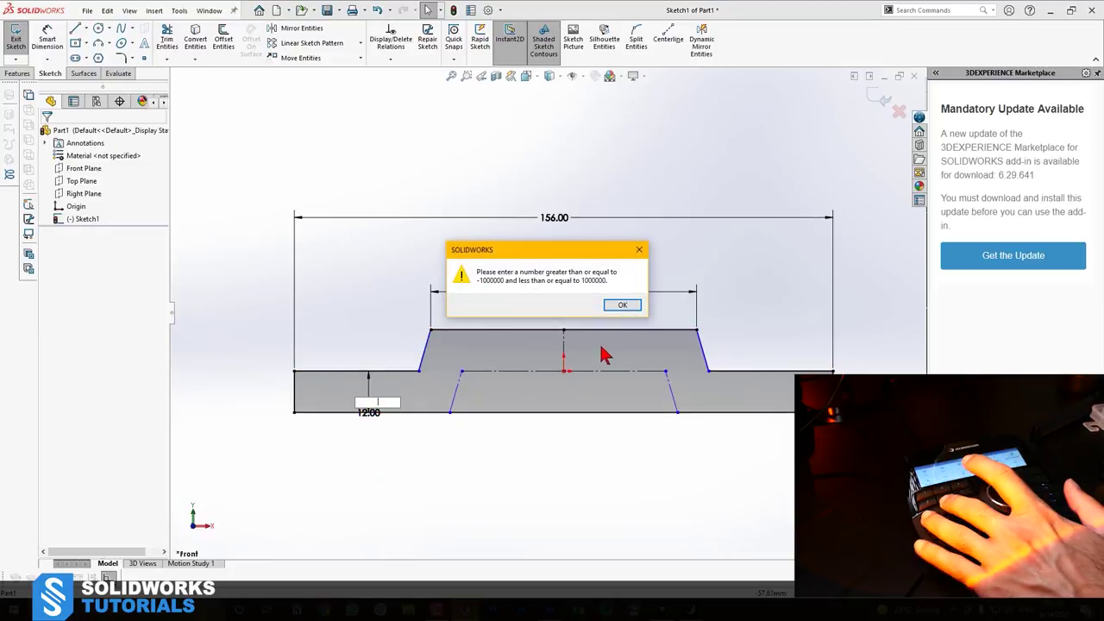
key(Return)
drag(428, 410, 243, 412)
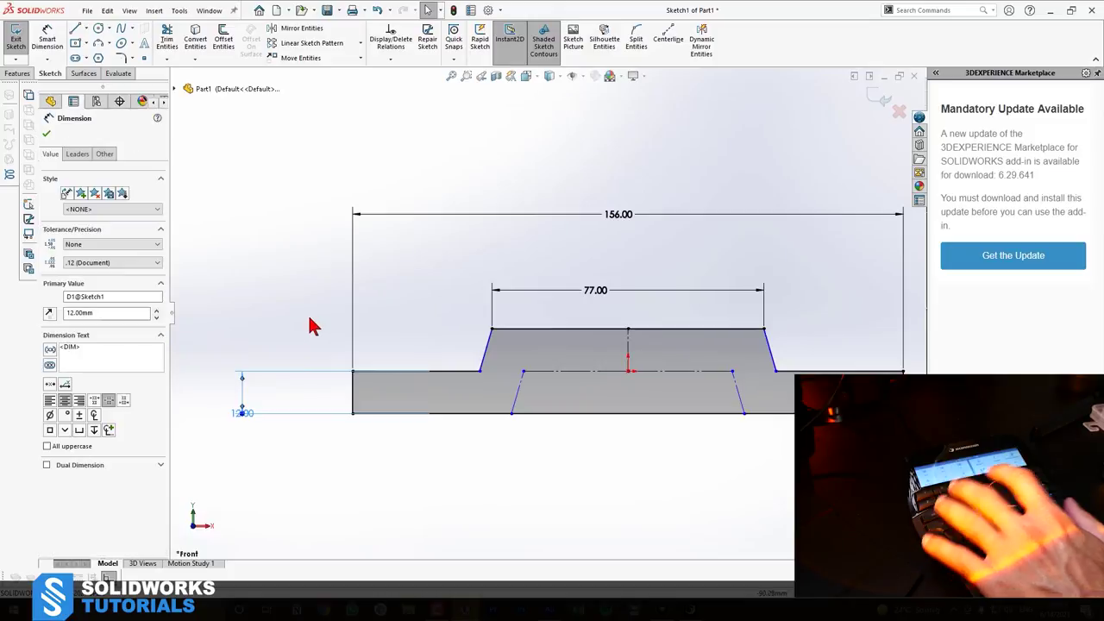
key(Delete)
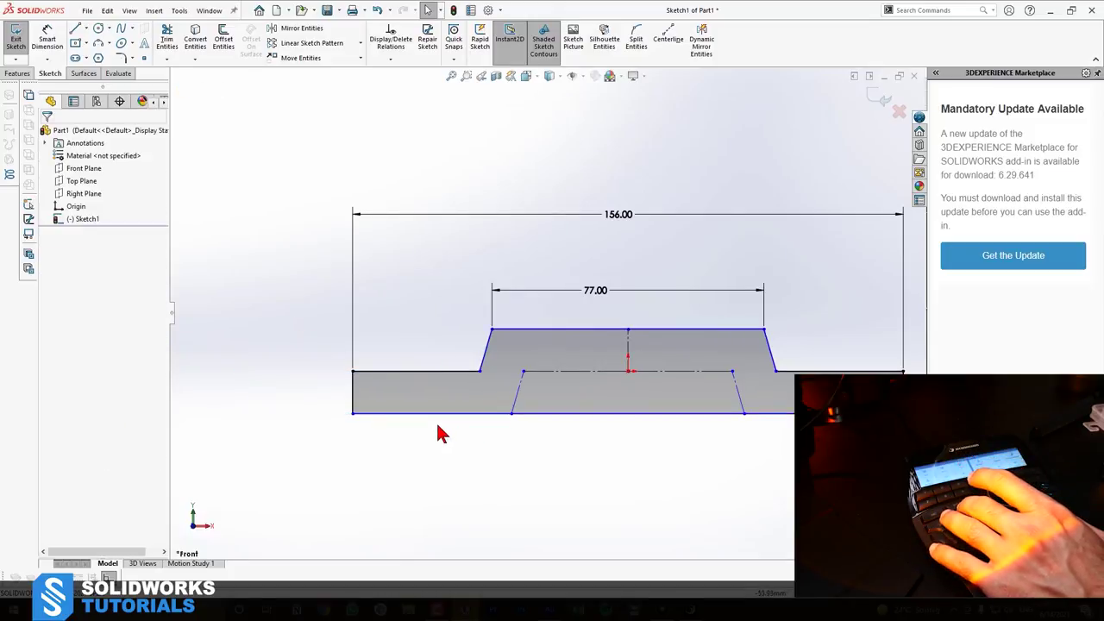
Thin the profile by moving its lower line up, and dimension the overall height between its bottom and top lines at 4 mm
key(f)
drag(692, 408, 696, 380)
click(482, 486)
key(d)
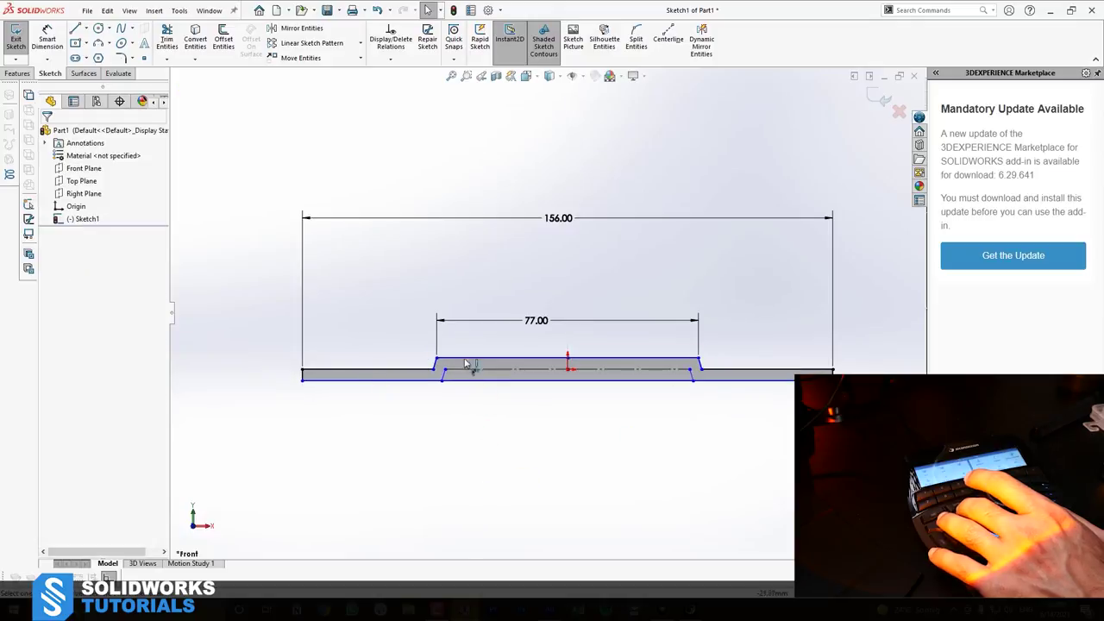
click(411, 380)
click(449, 358)
click(258, 369)
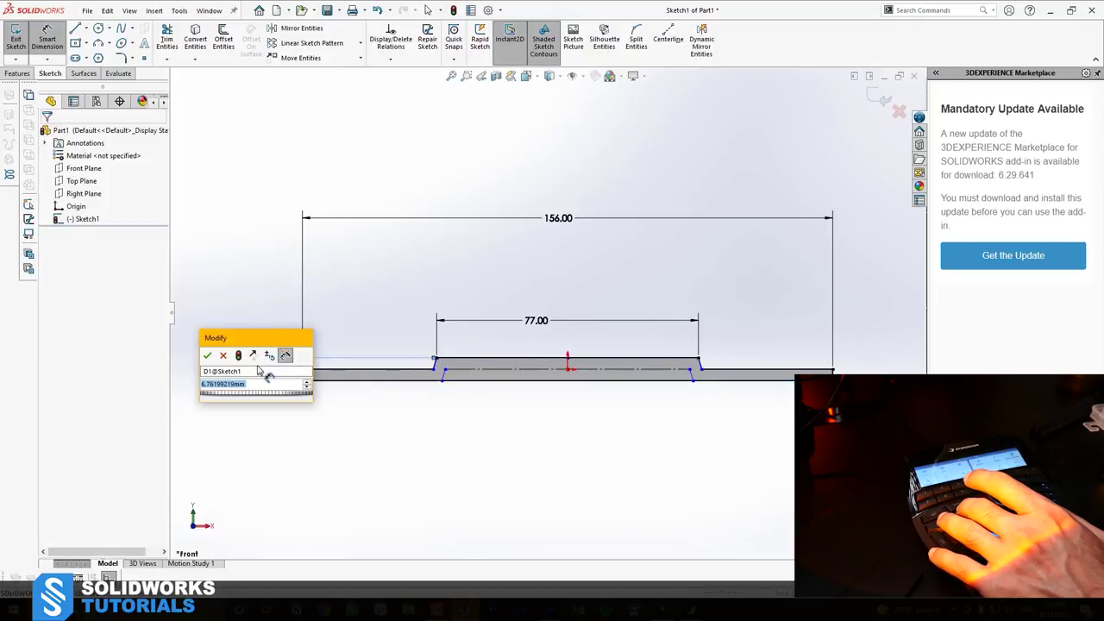
text(4)
key(Return)
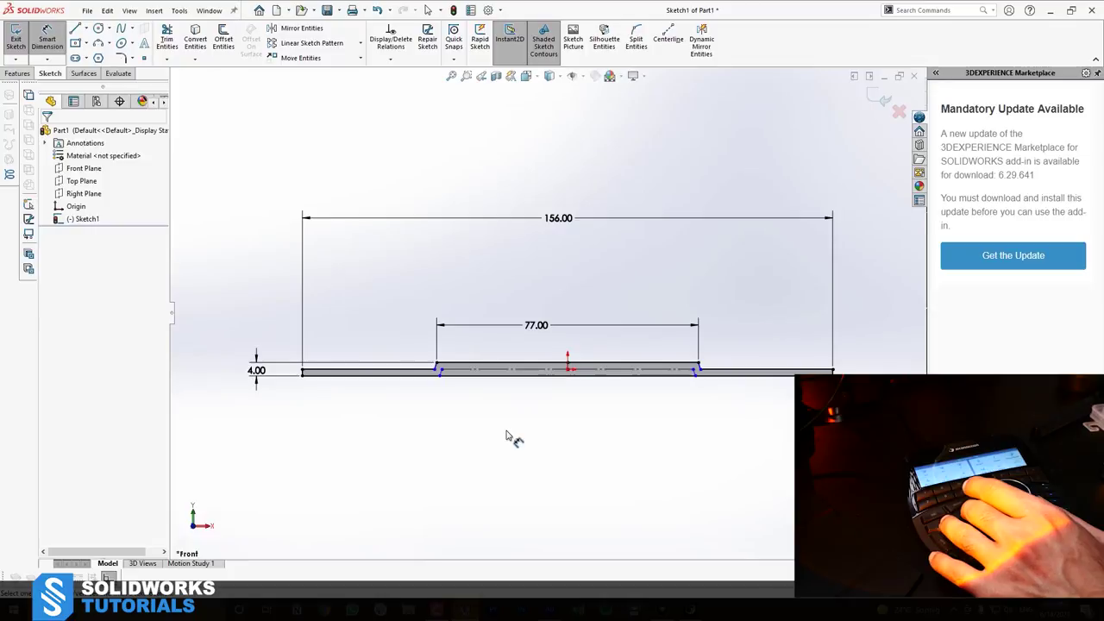
Dimension the upper line of the flange on the positive X side at 36 mm and close the sketch
click(768, 374)
click(766, 342)
text(36)
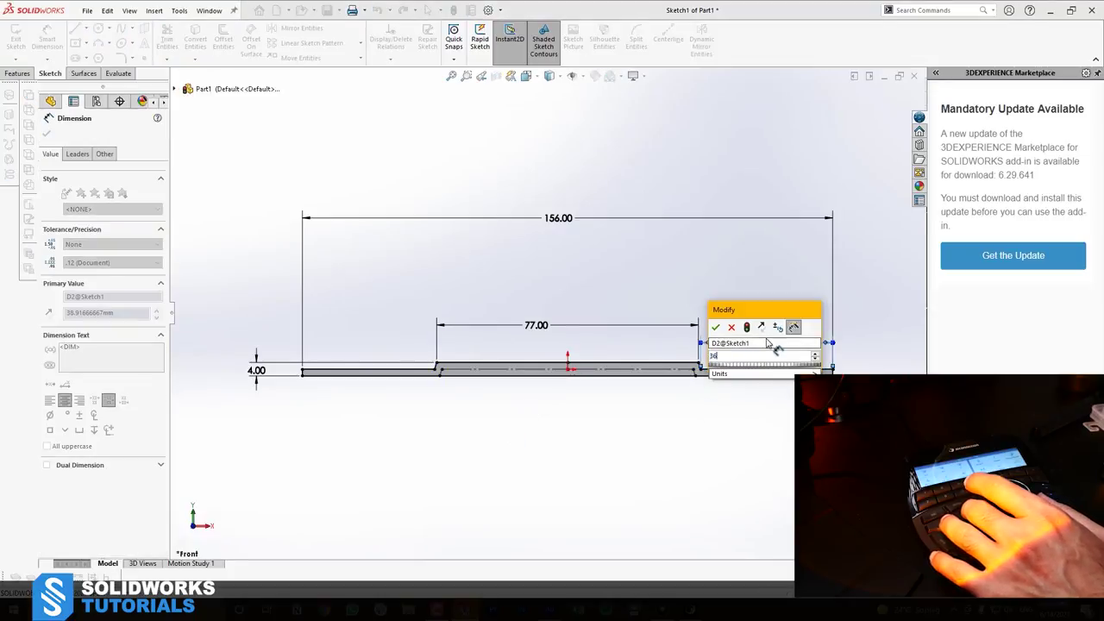
key(Return)
key(Escape)
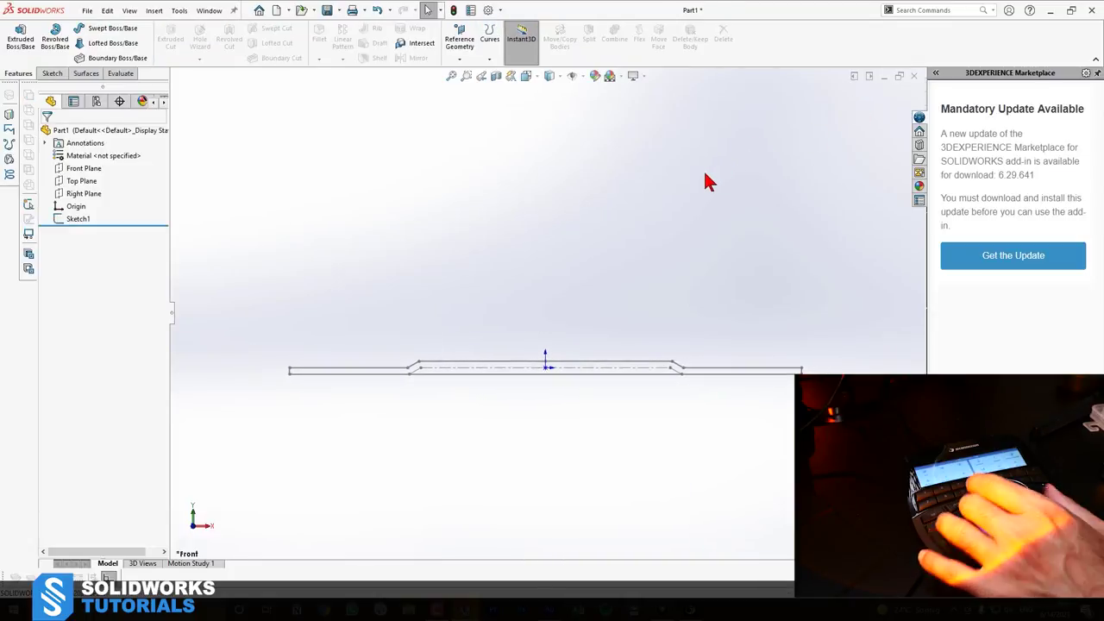
Create a reference plane parallel to the Front Plane, offset 150 mm behind it
key(ctrl+7)
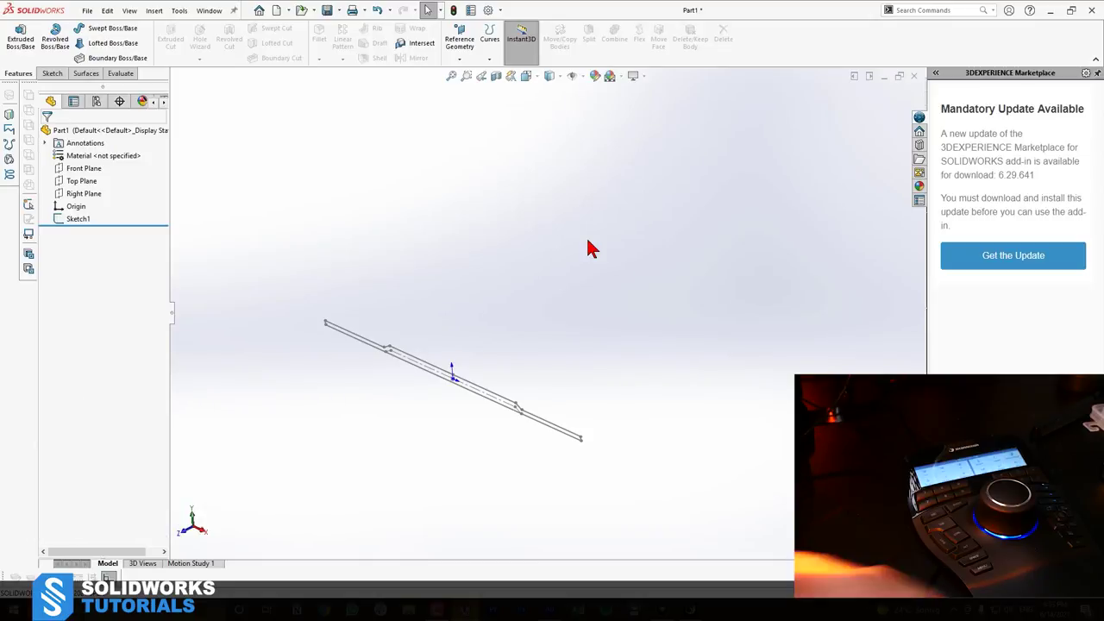
click(76, 169)
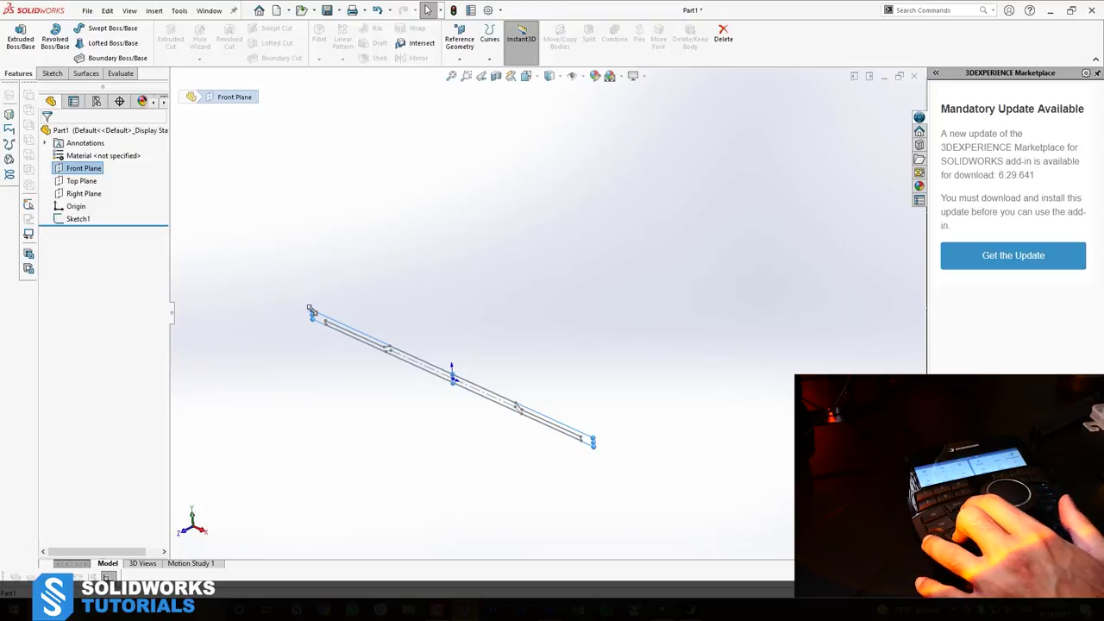
ctrl+drag(553, 231, 553, 229)
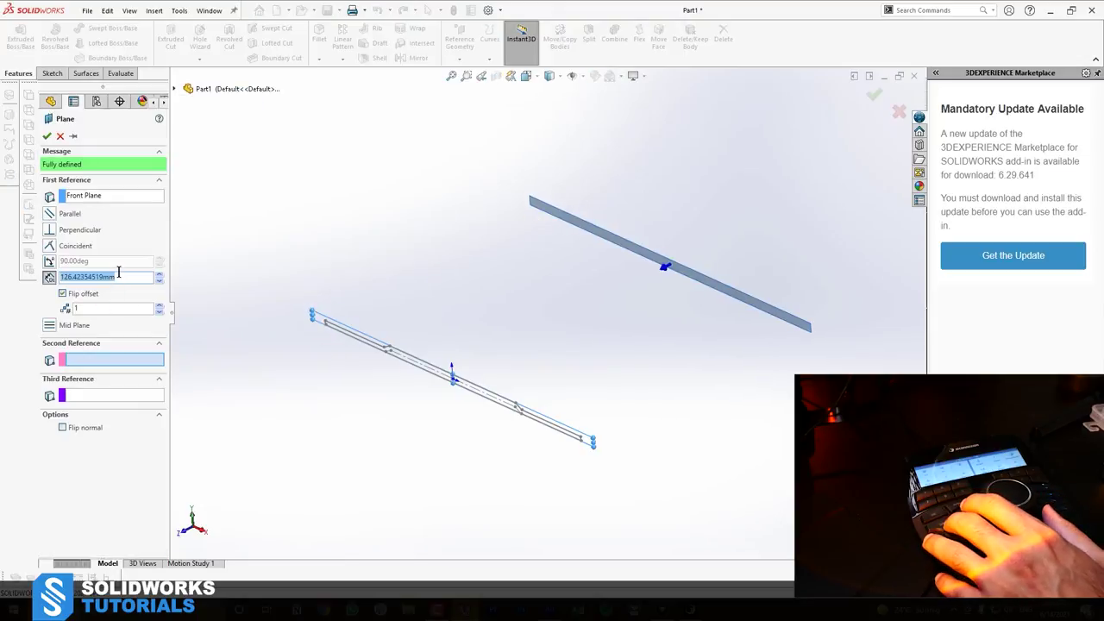
text(150.00mm)
key(Return)
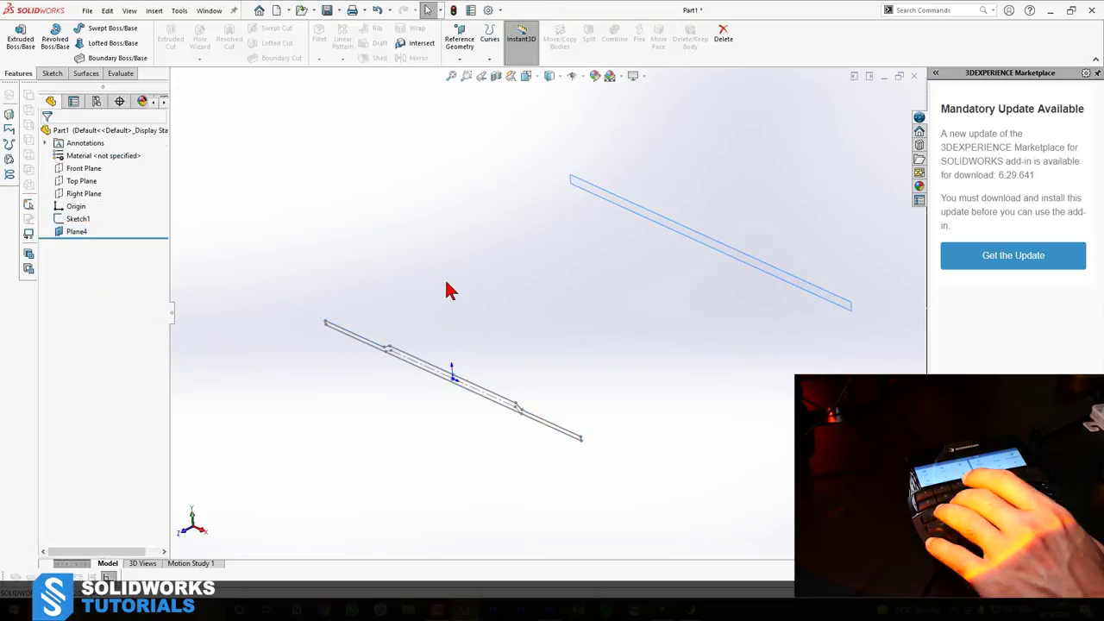
Start a sketch on the new offset plane and orient the view normal to it
click(621, 198)
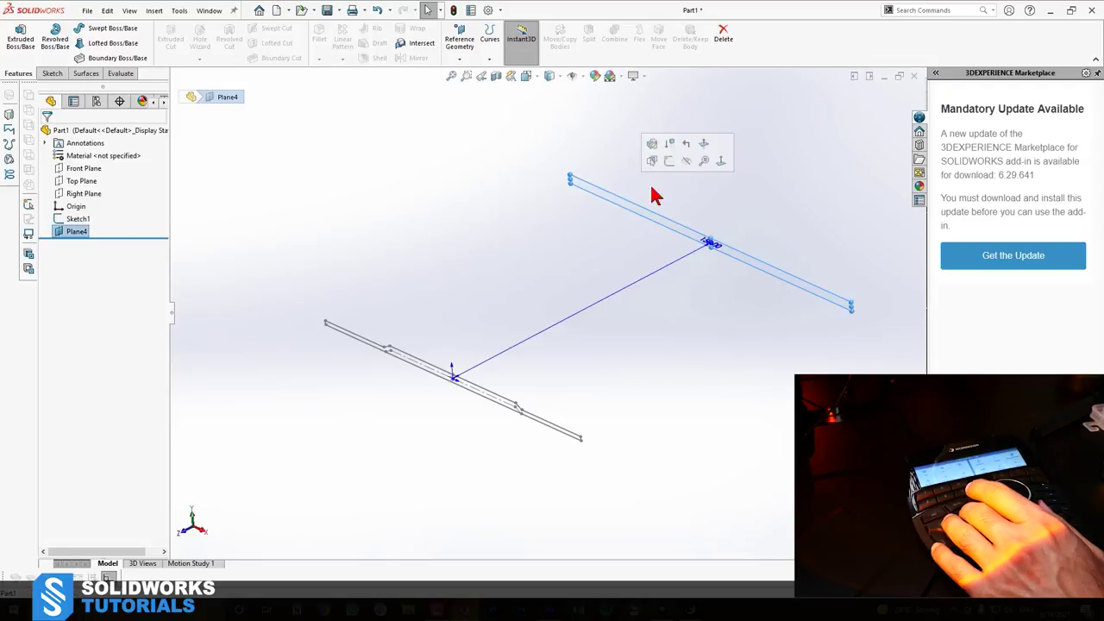
click(678, 168)
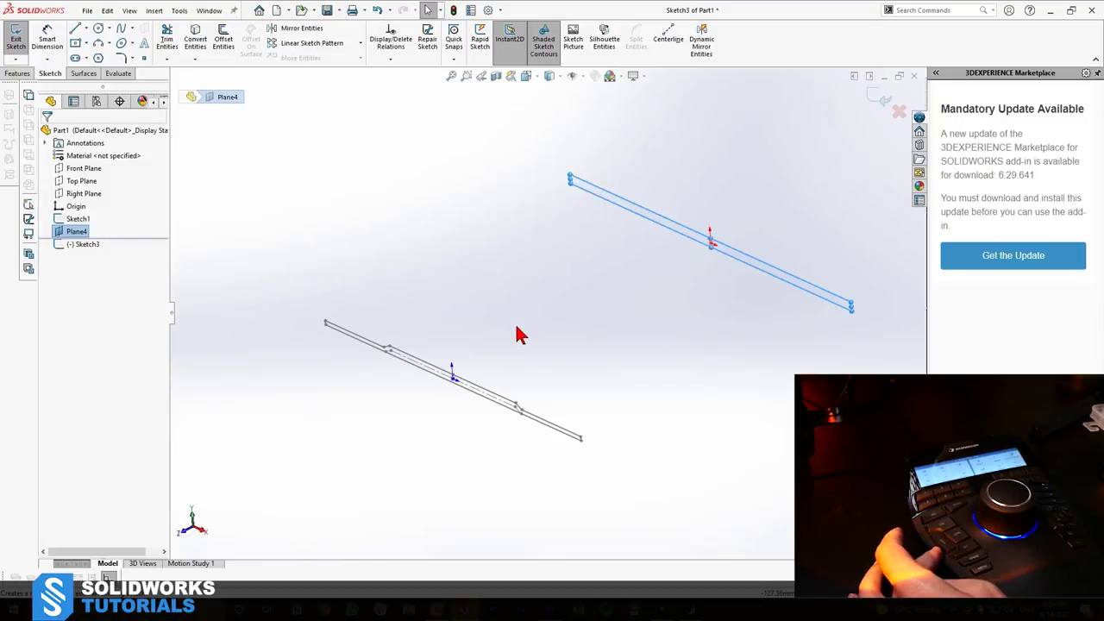
key(space)
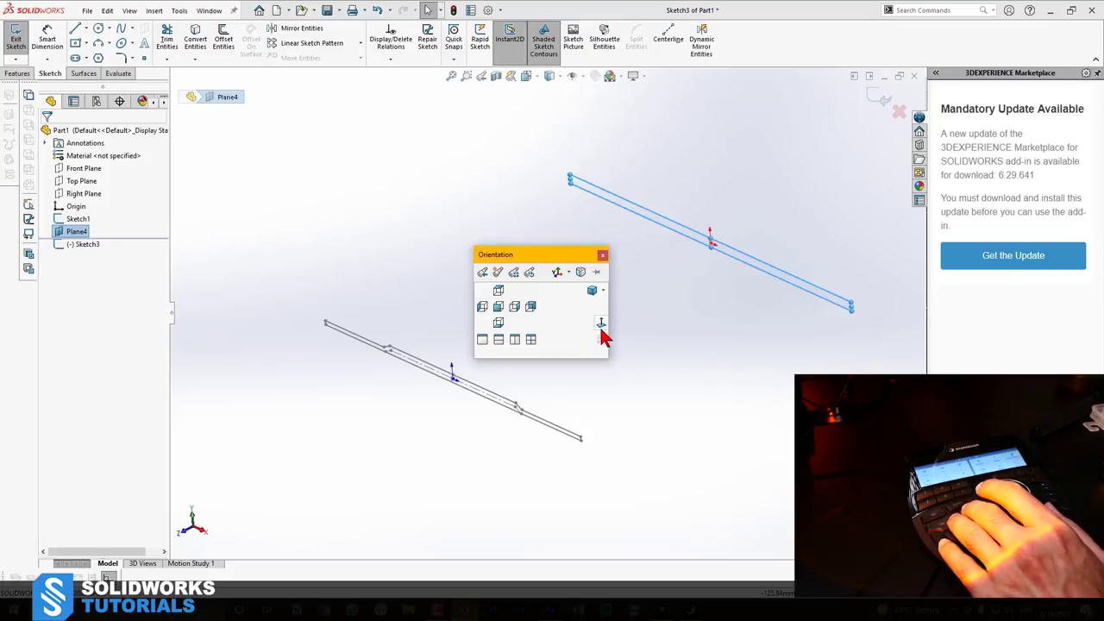
click(602, 325)
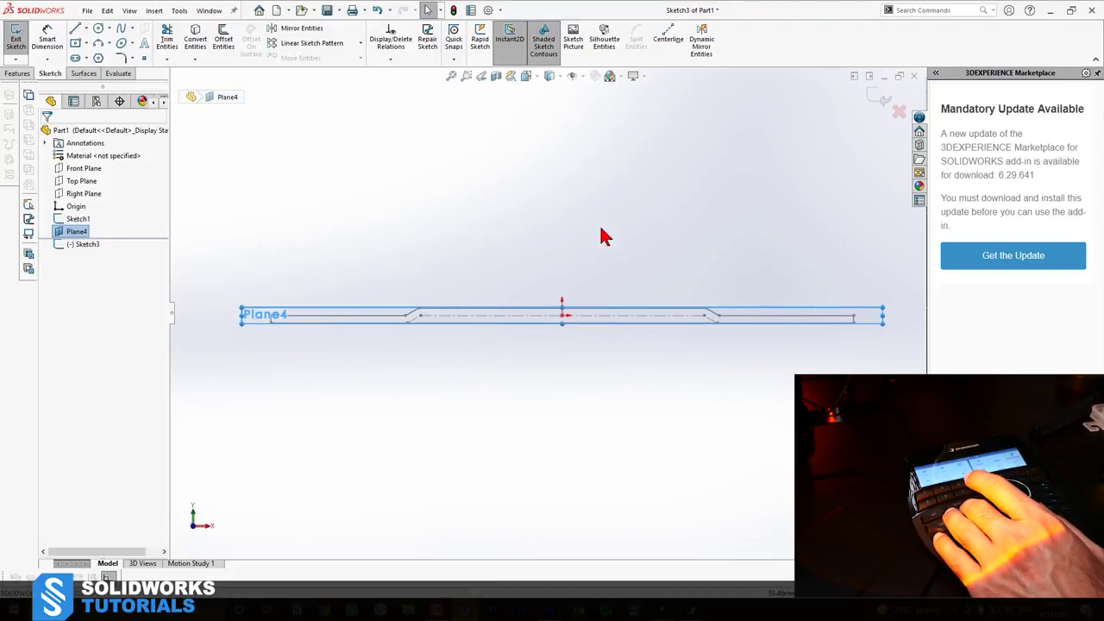
Sketch a half profile: a horizontal flange line about 43 mm long on the negative X side, a short rising slant, and an upper line ending above the origin
key(l)
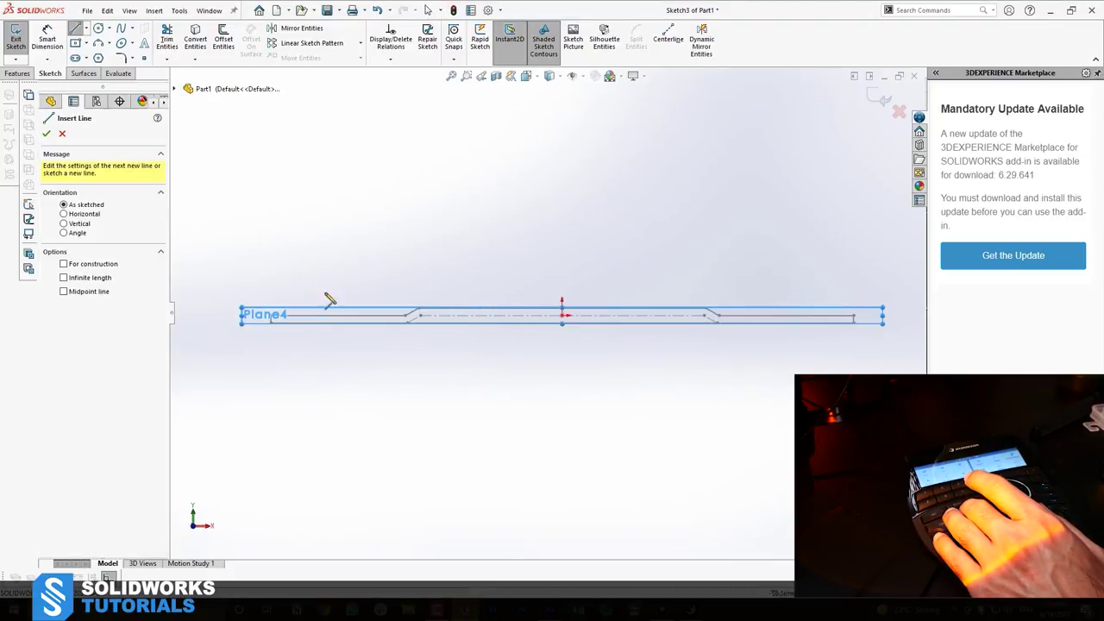
click(206, 315)
click(365, 315)
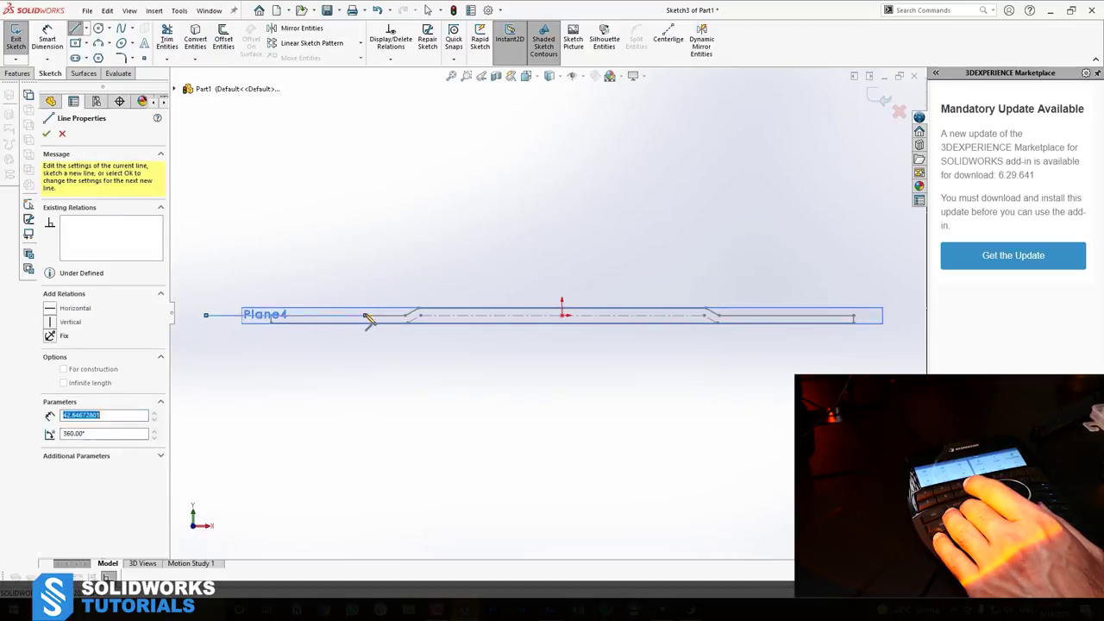
click(563, 306)
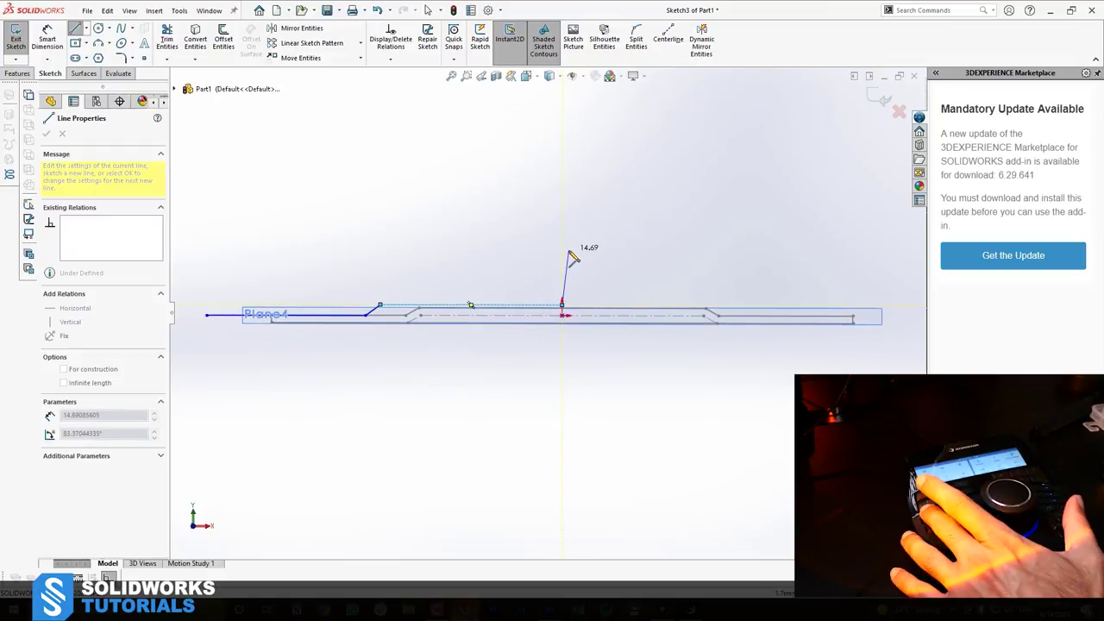
key(Escape)
key(Escape)
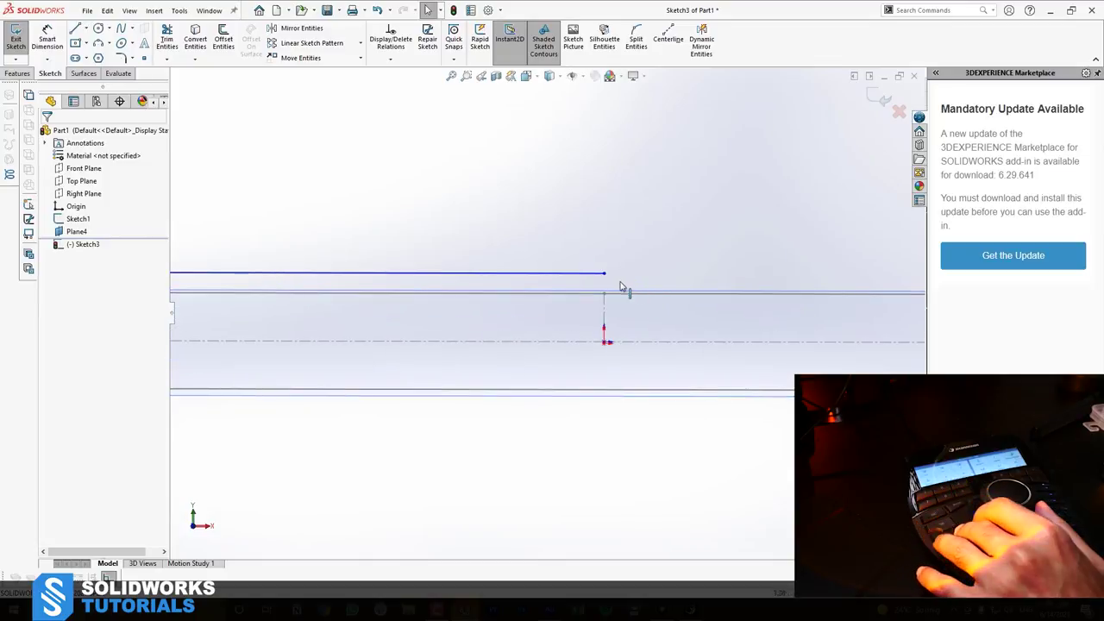
Add a vertical relation between the inner endpoint of the upper line and the origin
click(605, 274)
ctrl+click(604, 342)
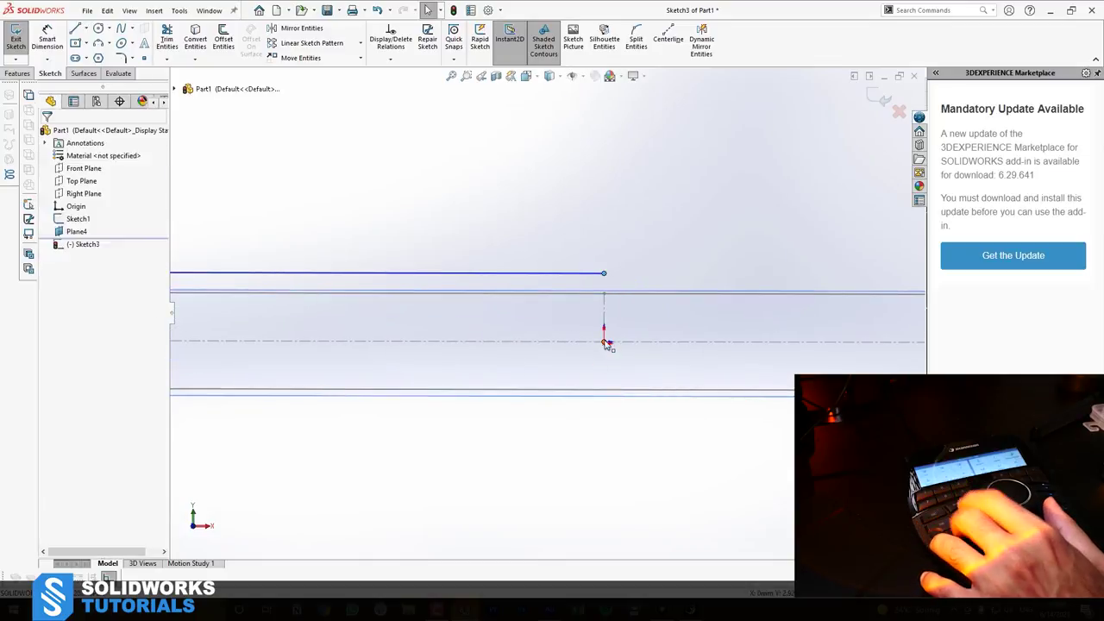
click(653, 289)
click(605, 237)
scroll(608, 298, up, 12)
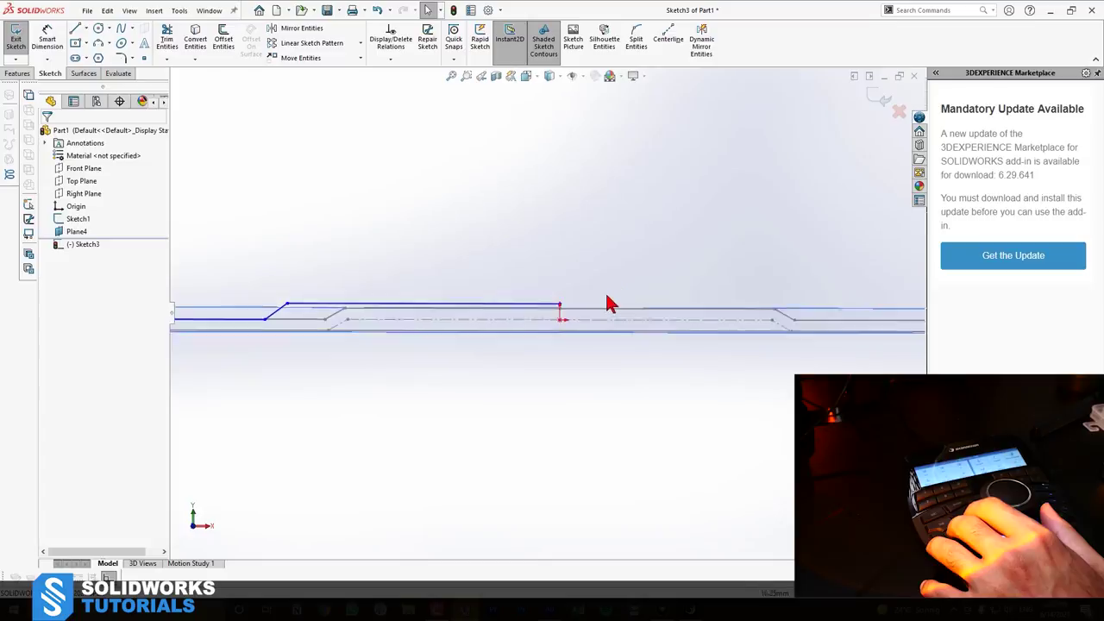
Draw a vertical centerline about 14 mm long upward from the upper line's inner endpoint above the origin
scroll(376, 319, down, 3)
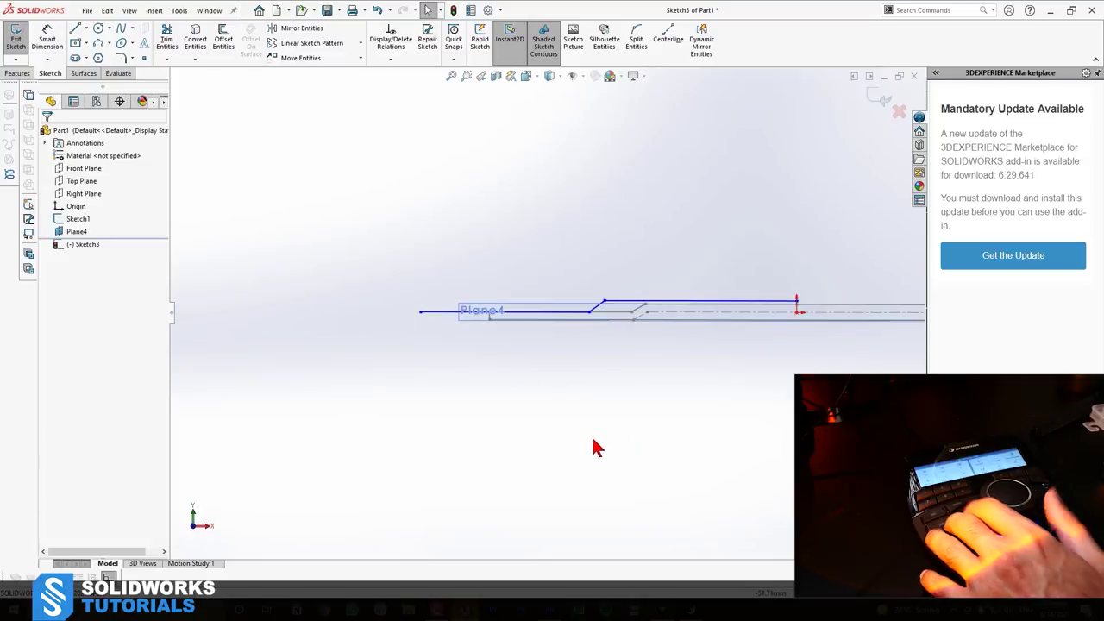
scroll(616, 369, up, 2)
scroll(688, 314, down, 3)
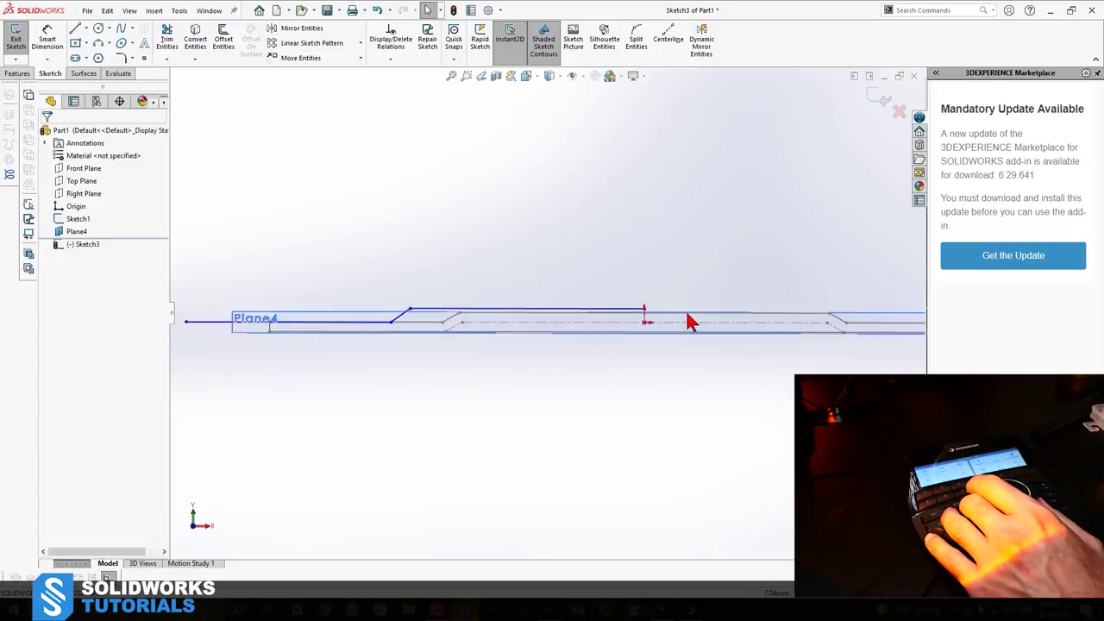
click(668, 41)
click(628, 311)
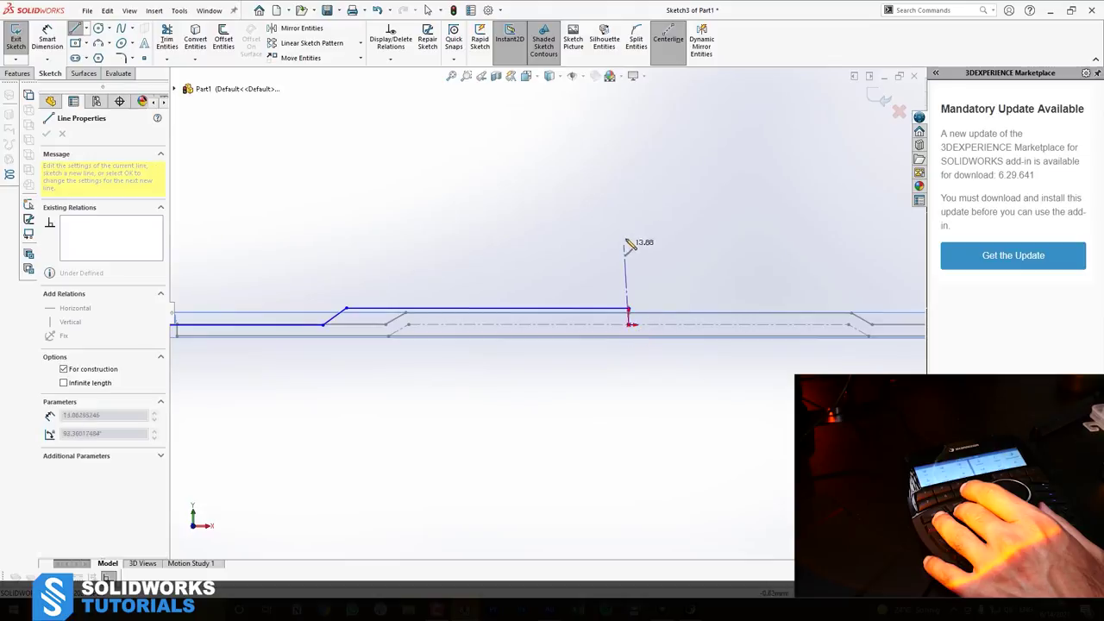
click(630, 245)
key(Escape)
scroll(372, 152, up, 2)
scroll(333, 222, down, 2)
click(309, 57)
drag(519, 326, 353, 387)
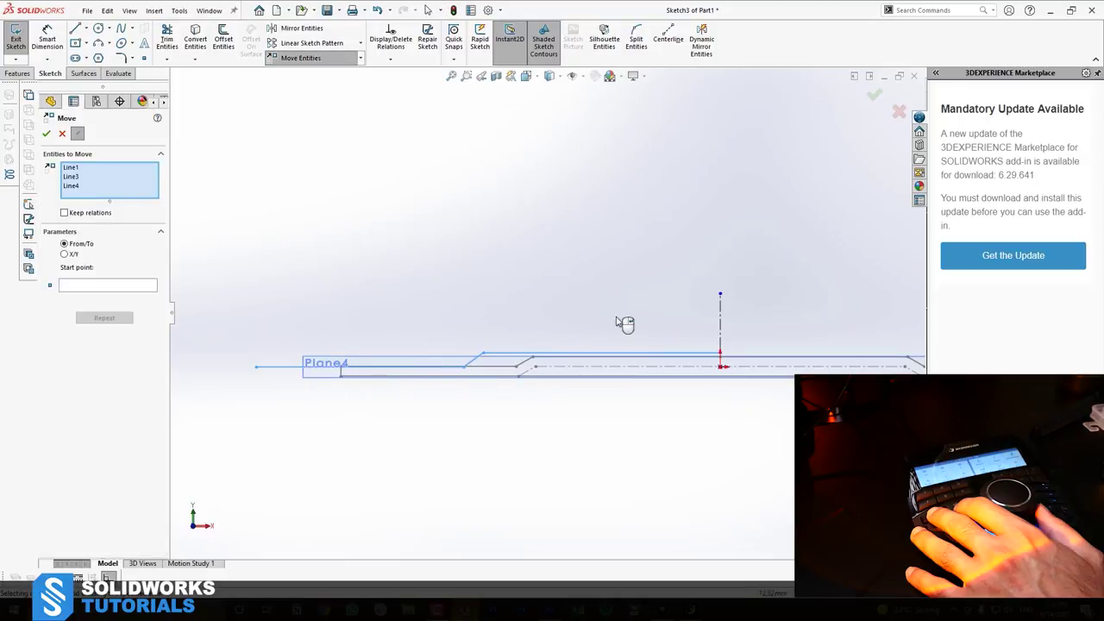
click(89, 286)
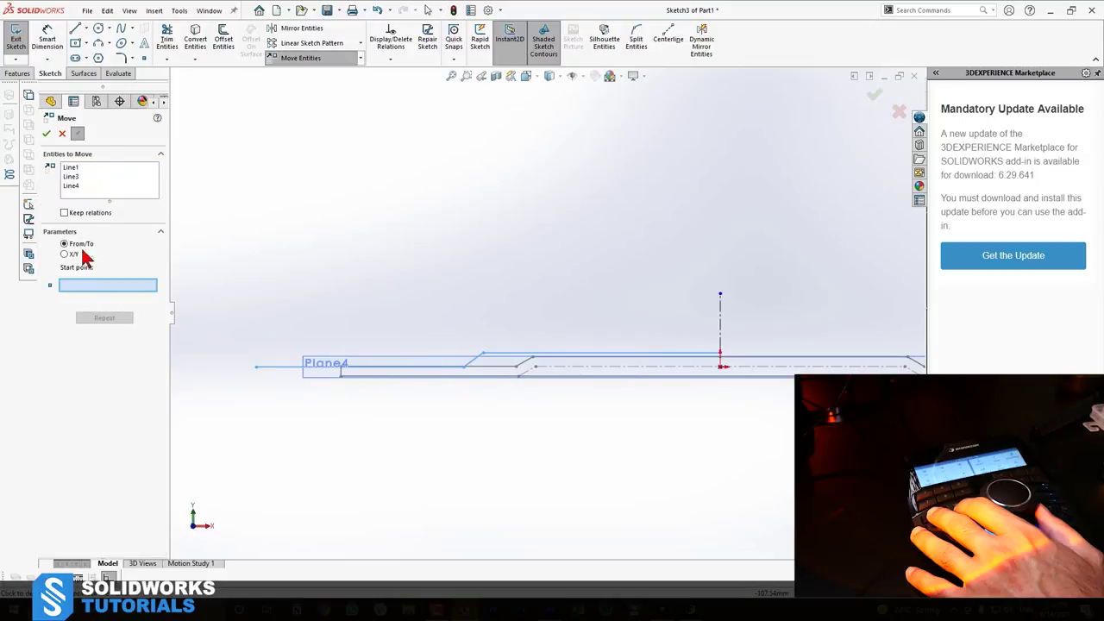
click(61, 134)
Mirror the three half-profile lines about the vertical centerline
drag(769, 402, 446, 182)
click(314, 32)
scroll(375, 379, up, 4)
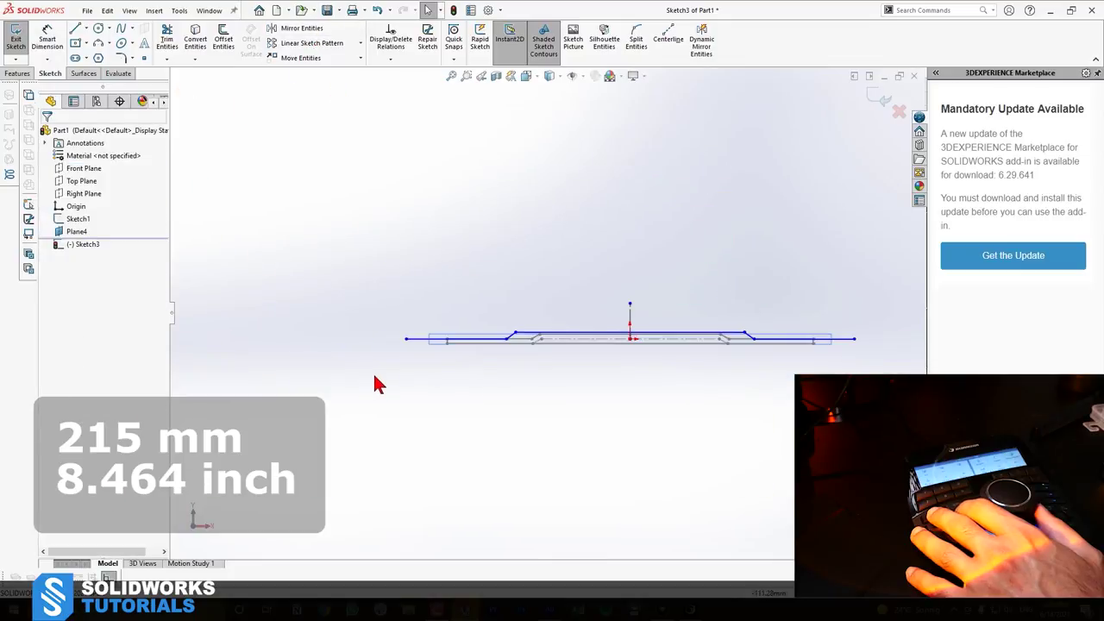
Dimension the overall width between the two outer endpoints of the mirrored profile at 215 mm
scroll(542, 312, down, 1)
right_drag(624, 490, 608, 425)
click(377, 346)
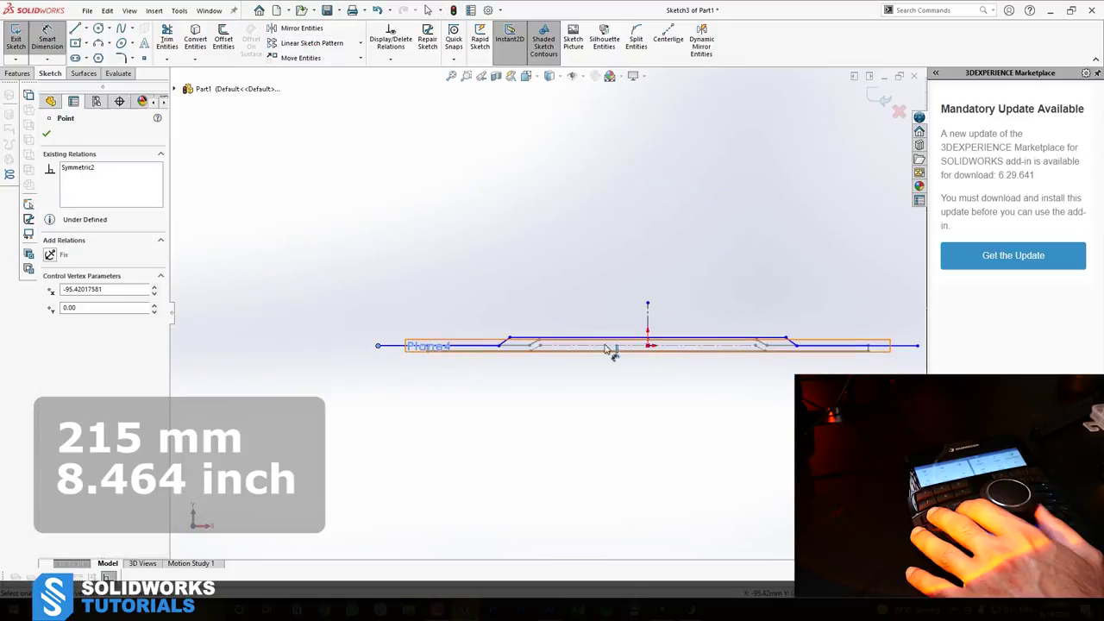
click(804, 337)
click(586, 260)
key(Return)
click(762, 352)
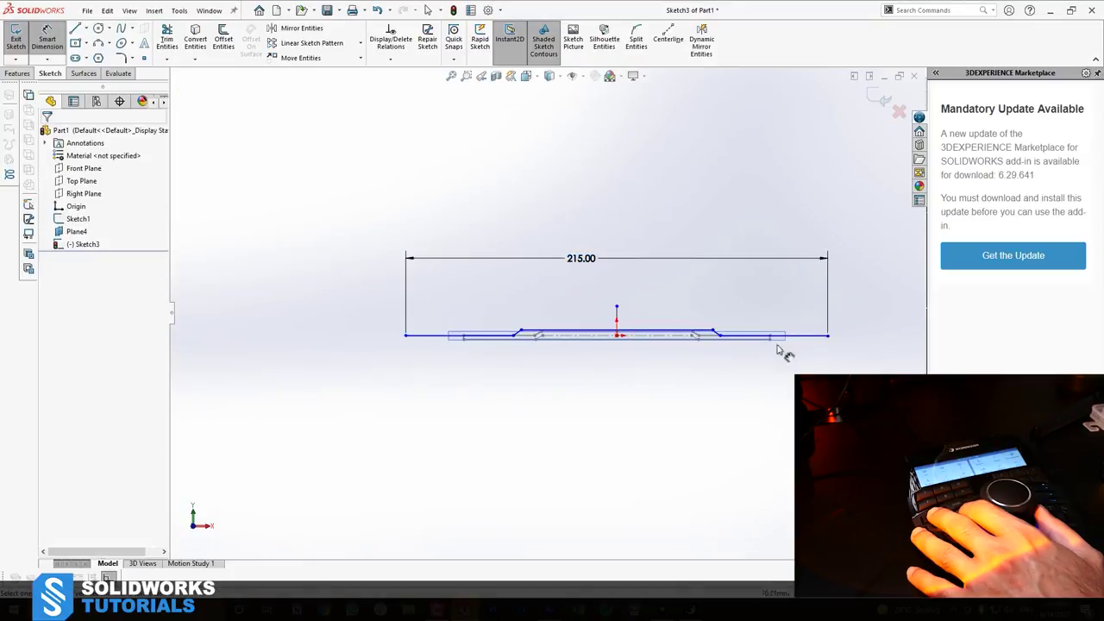
Dimension the flange line on the positive X side at 30 mm
scroll(768, 342, down, 2)
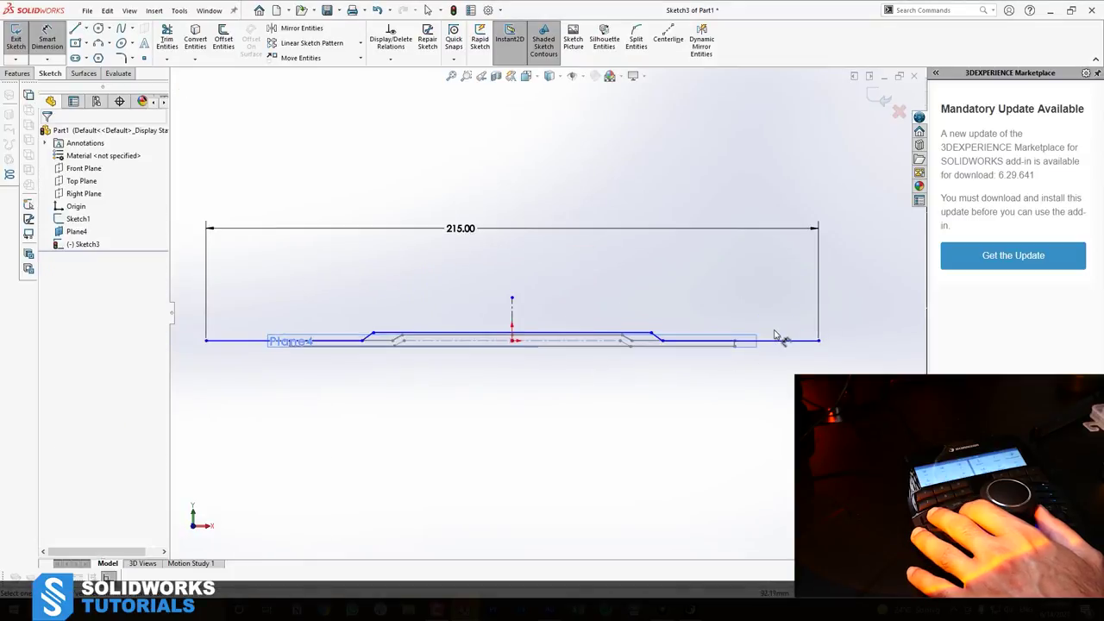
click(699, 343)
click(697, 315)
text(30)
key(Return)
key(Escape)
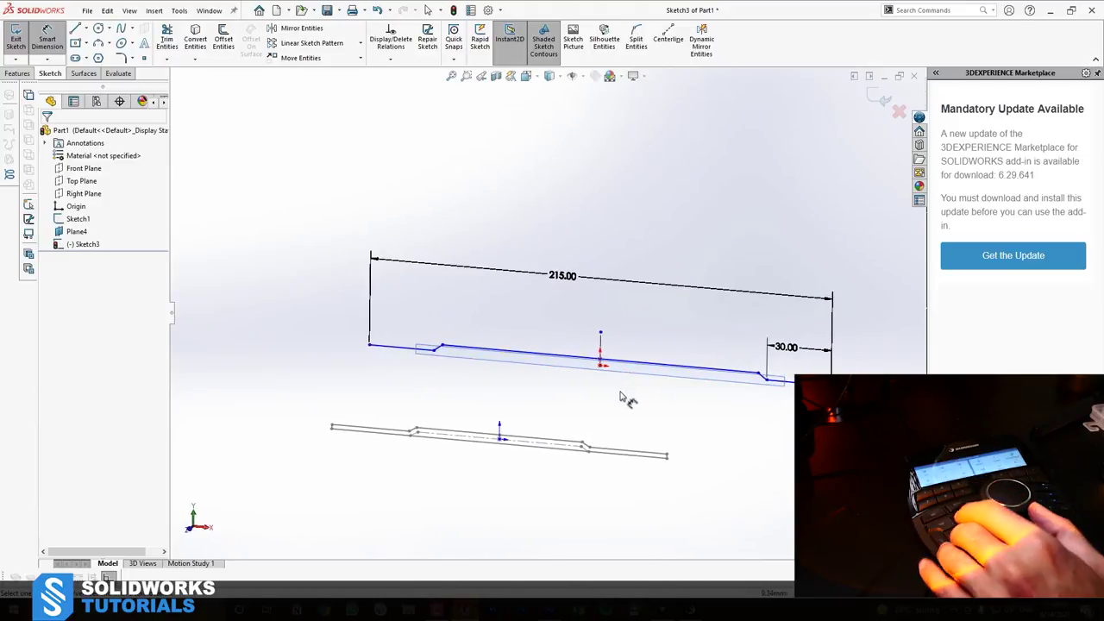
Orient the view normal to the sketch and make the profile's upper line coincident with the upper corner point of the first sketch's raised section
key(space)
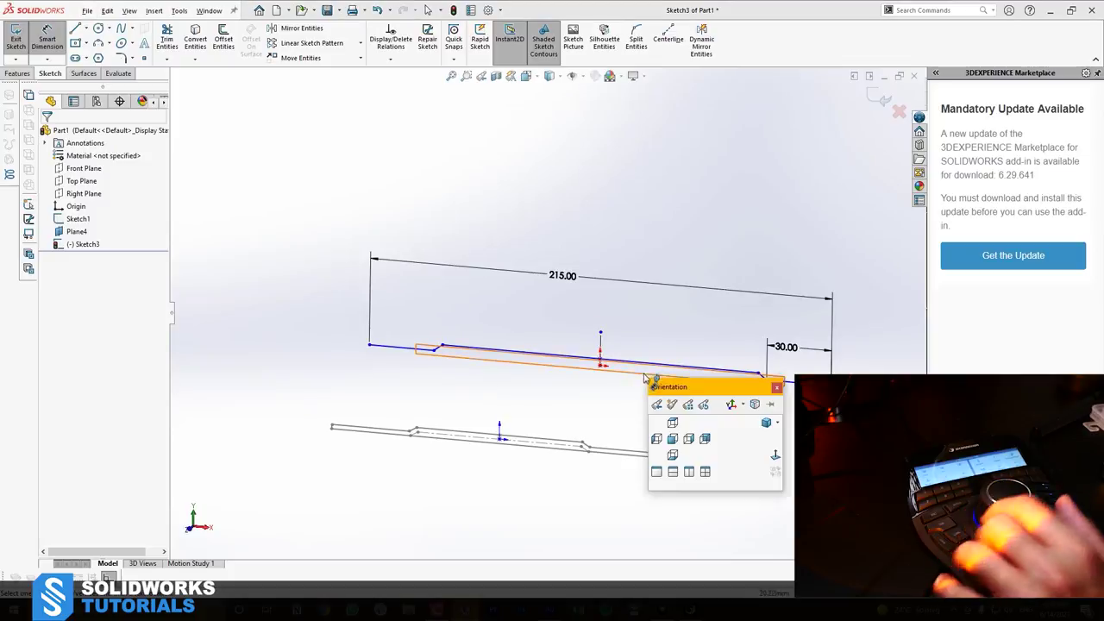
click(775, 455)
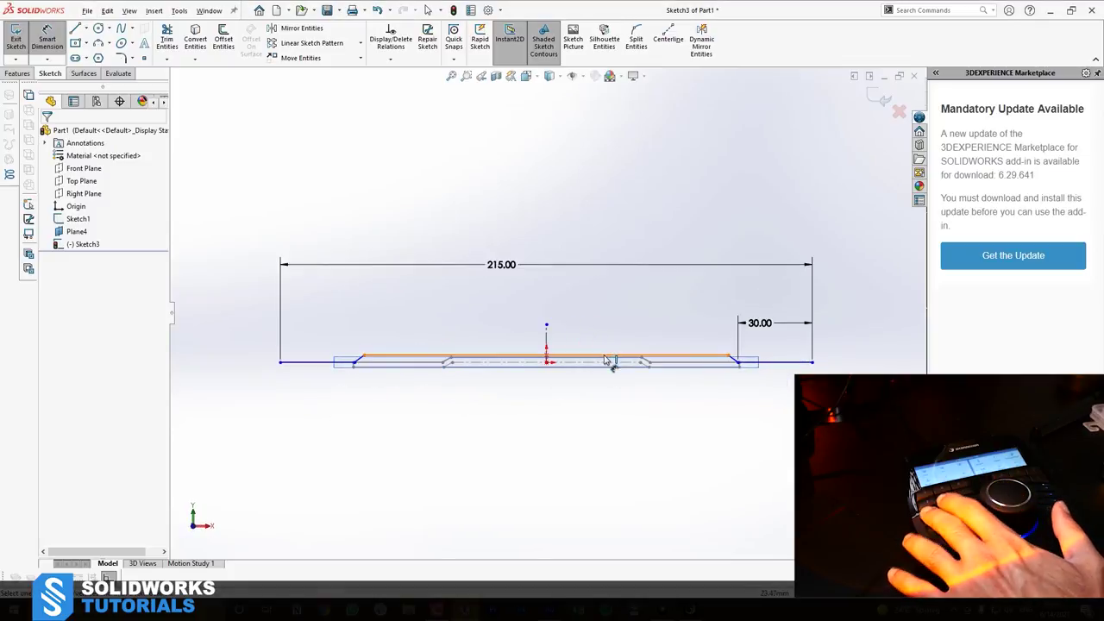
key(Escape)
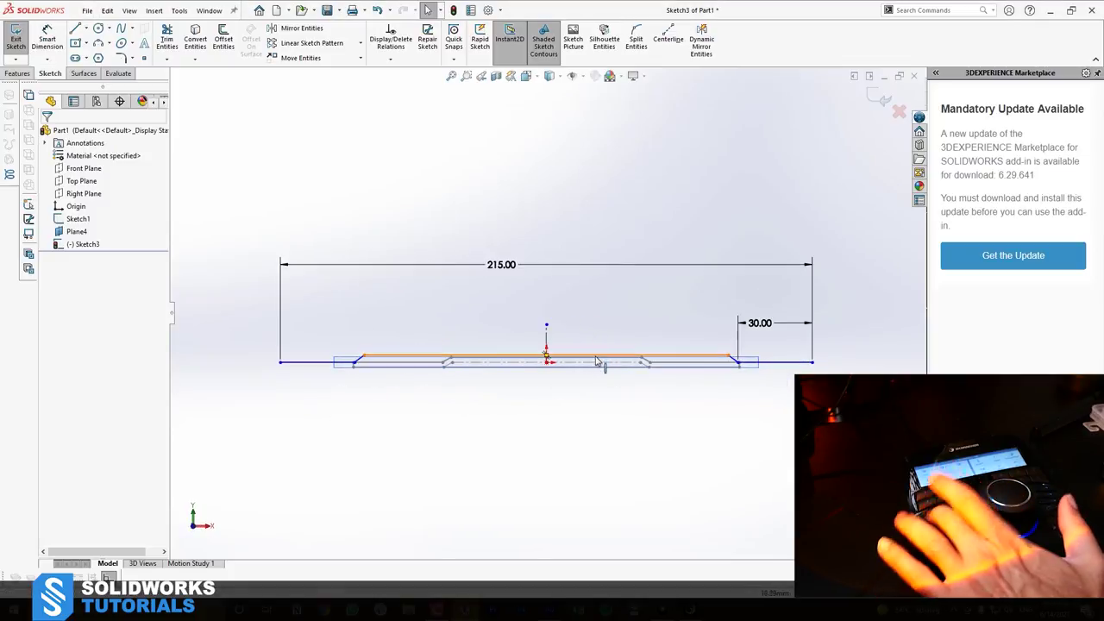
click(452, 359)
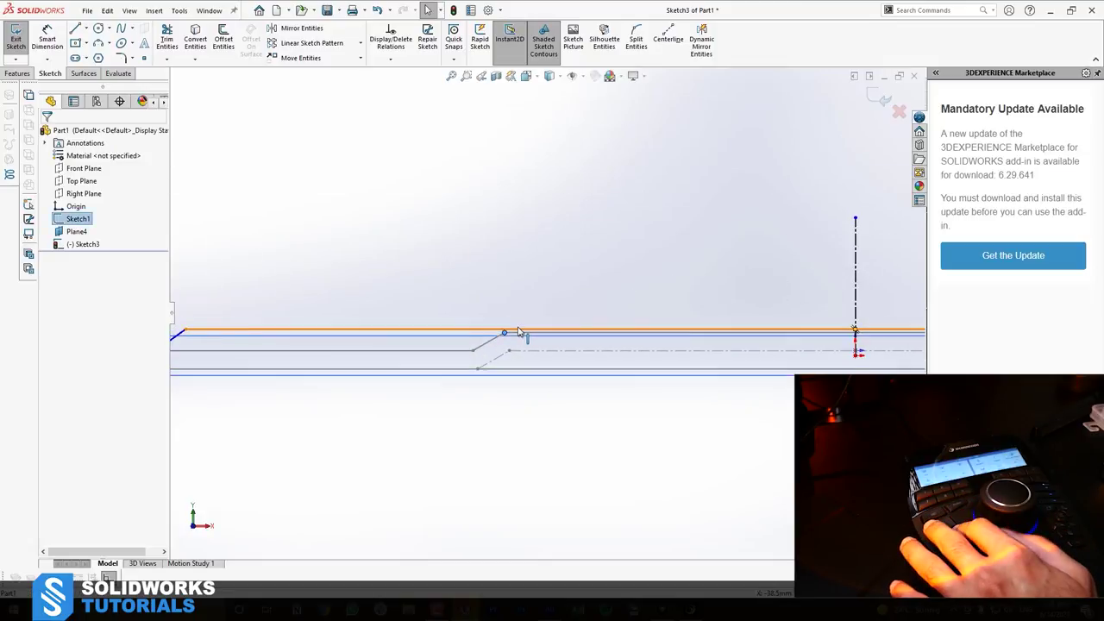
ctrl+click(504, 333)
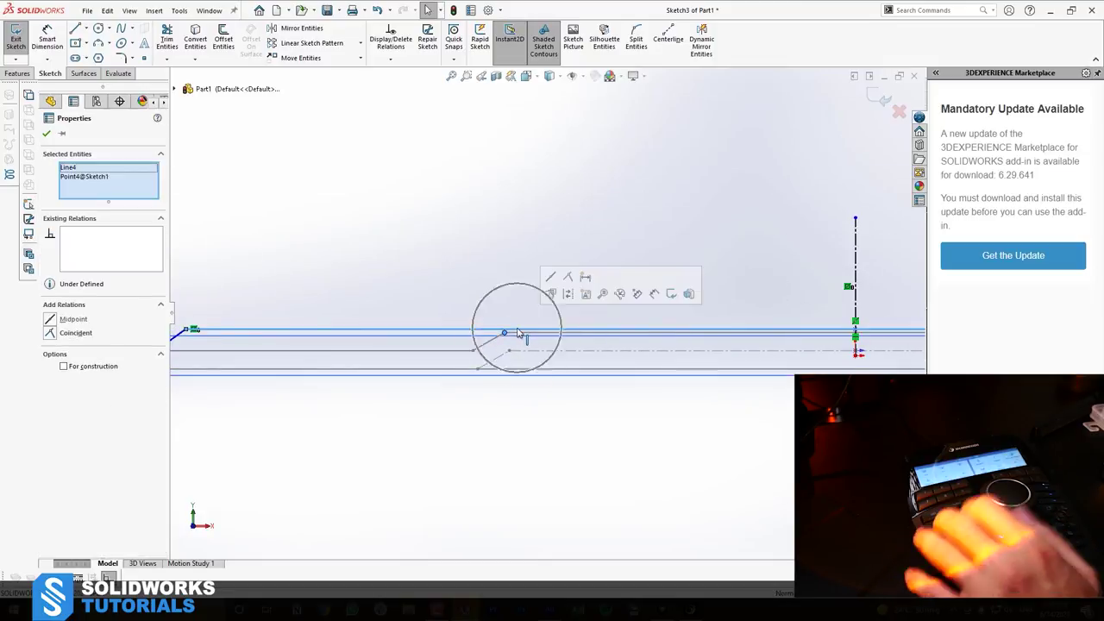
click(49, 333)
click(473, 262)
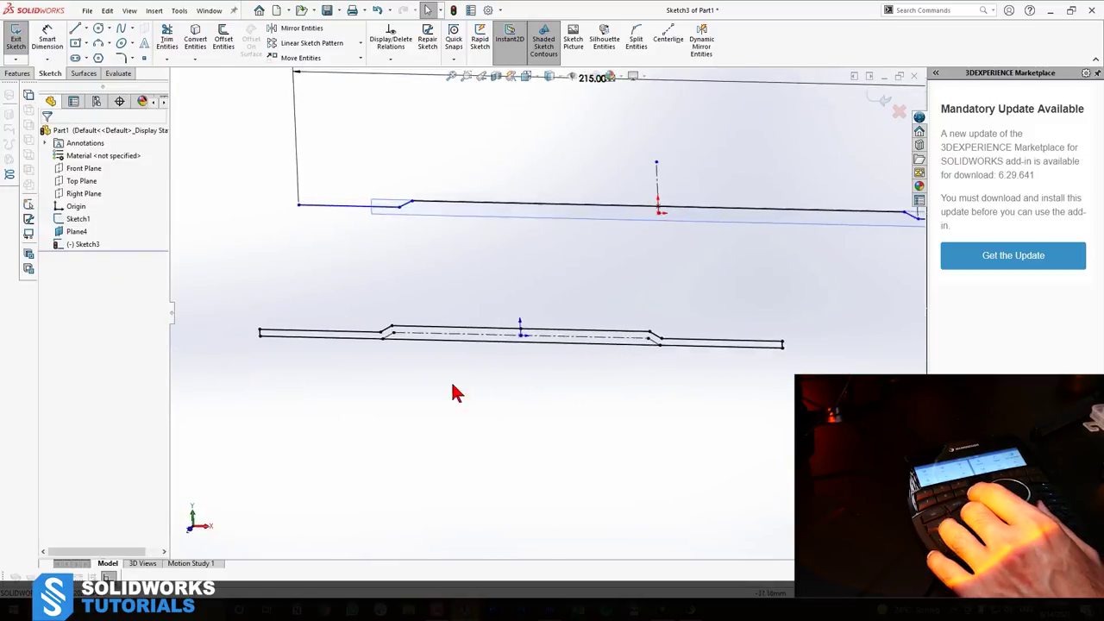
right_drag(506, 464, 460, 218)
click(392, 211)
click(308, 214)
click(220, 200)
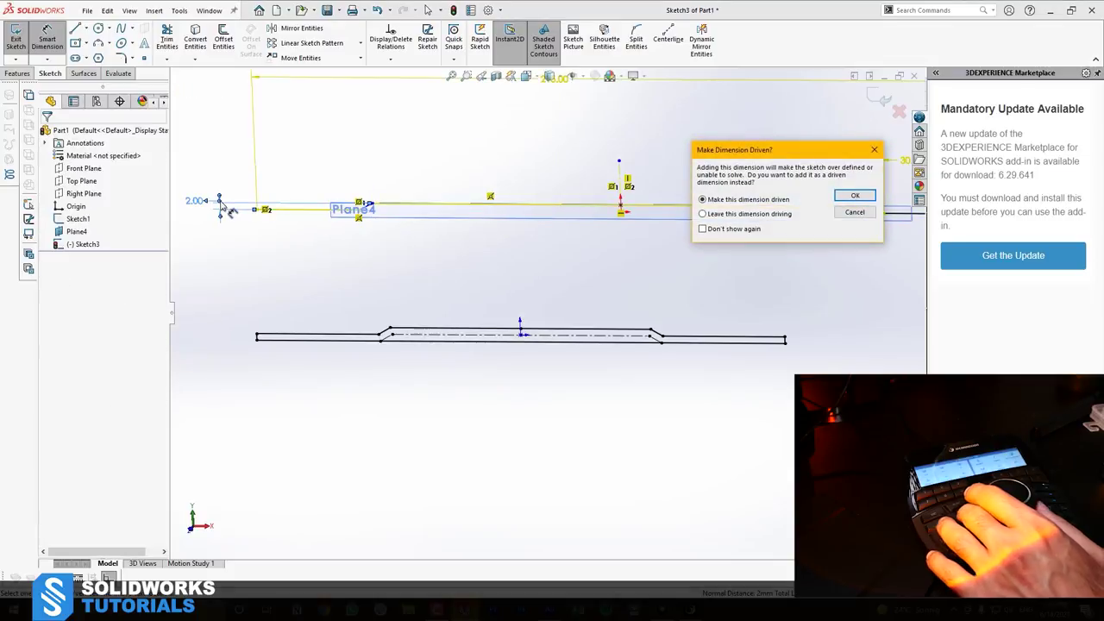
key(Escape)
key(Escape)
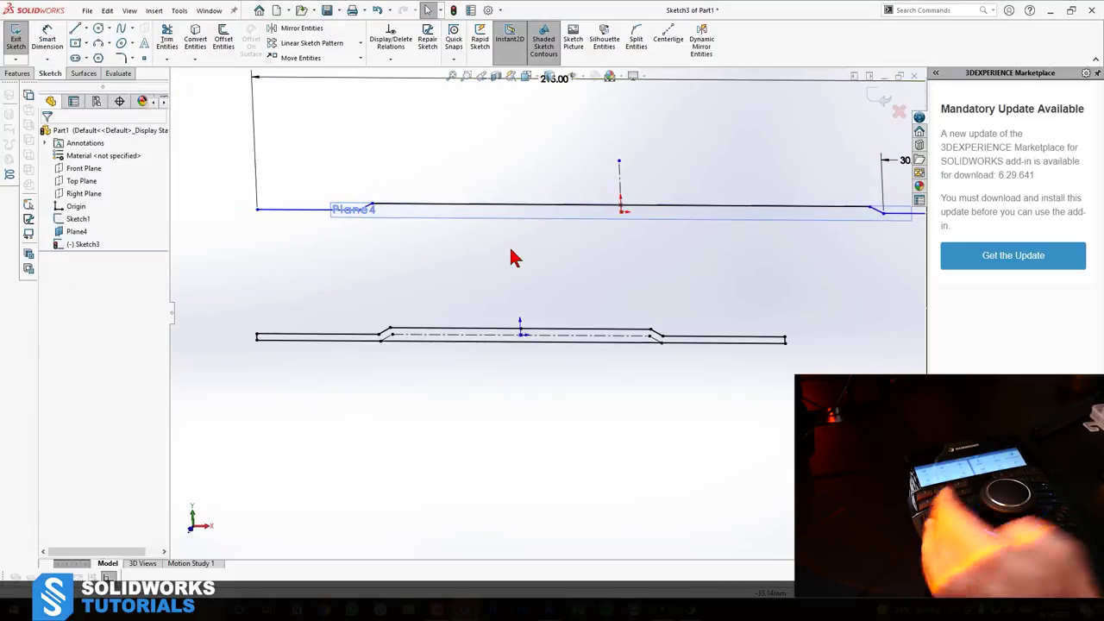
Return to the normal view, pull down the outer endpoint of the negative X flange, and make that flange line horizontal
key(space)
click(641, 328)
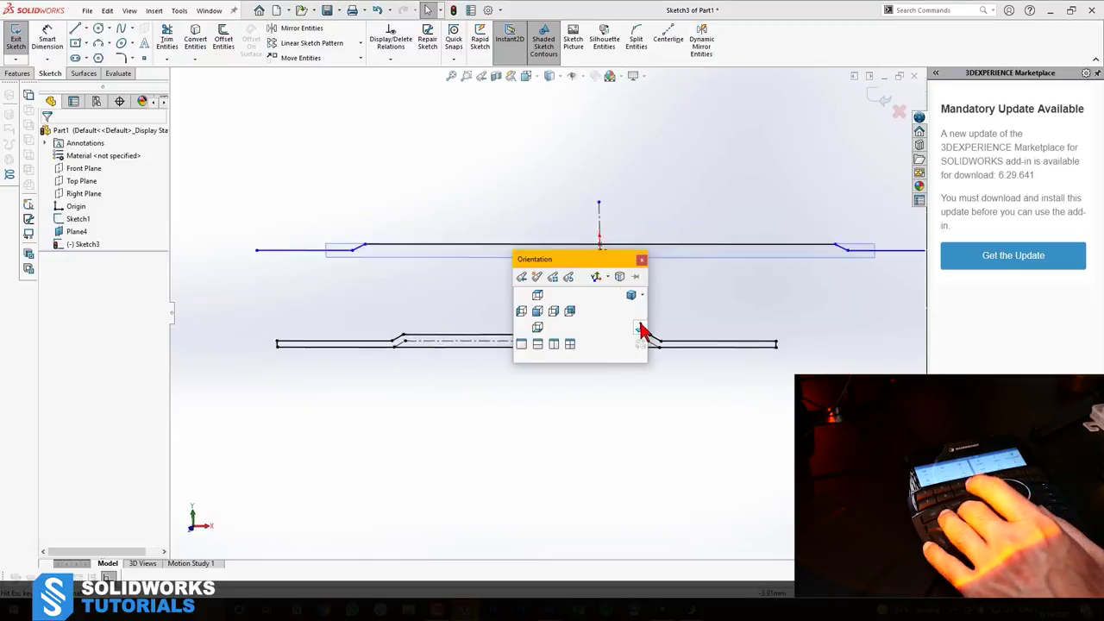
scroll(329, 375, down, 2)
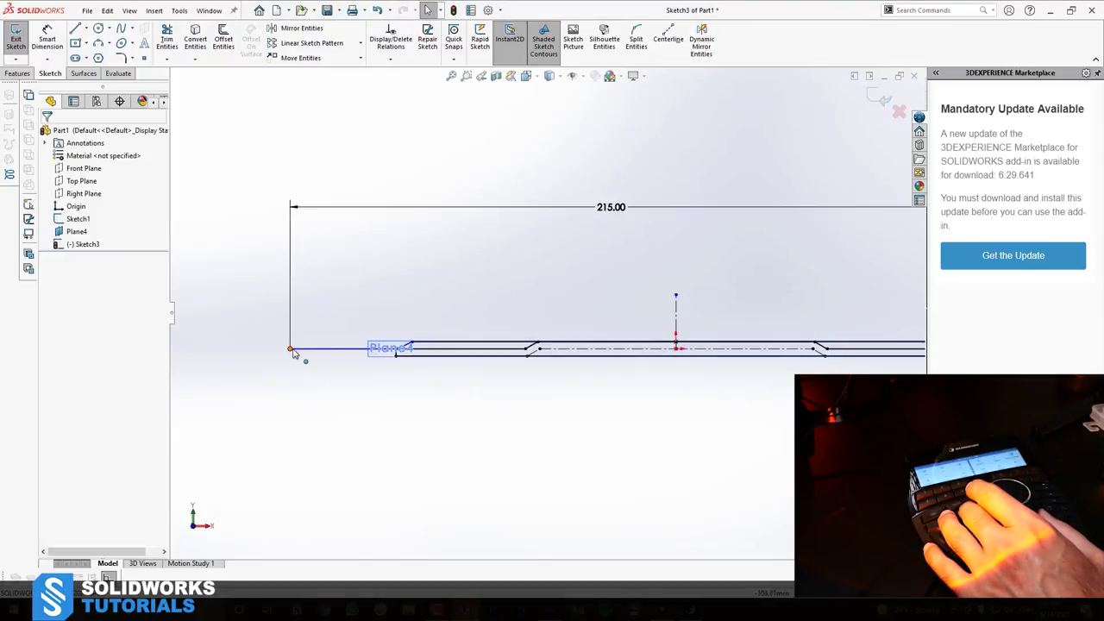
click(294, 353)
mouse_move(296, 370)
mouse_down()
mouse_move(291, 301)
mouse_move(285, 373)
mouse_up()
click(309, 362)
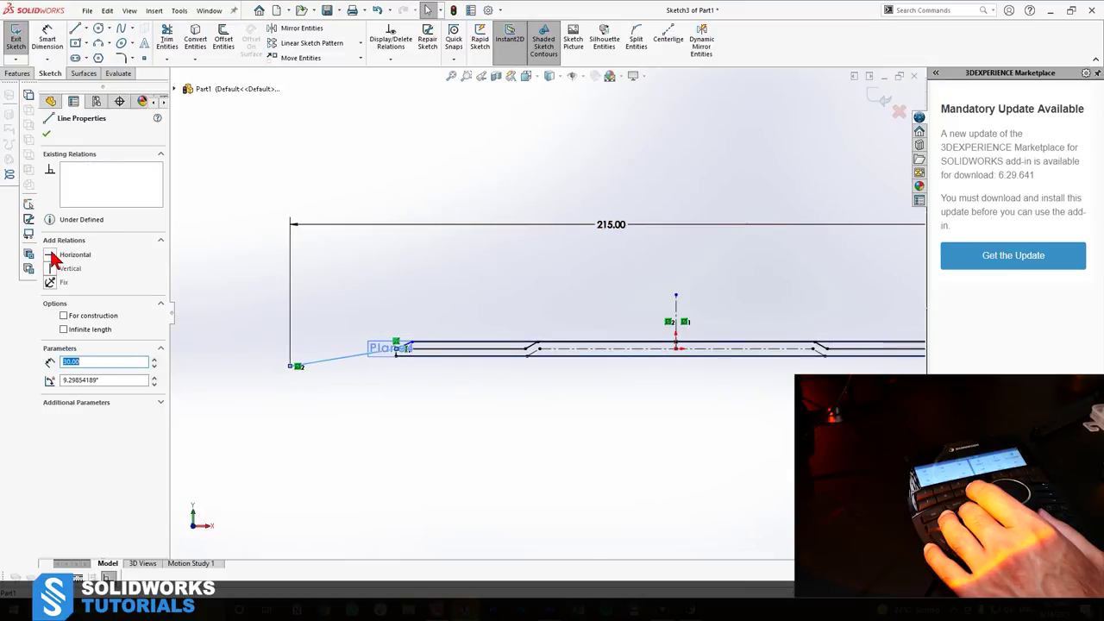
click(53, 255)
key(Escape)
Delete the coincident relation on the inner endpoint of the negative X flange and move the flange down
scroll(389, 361, down, 5)
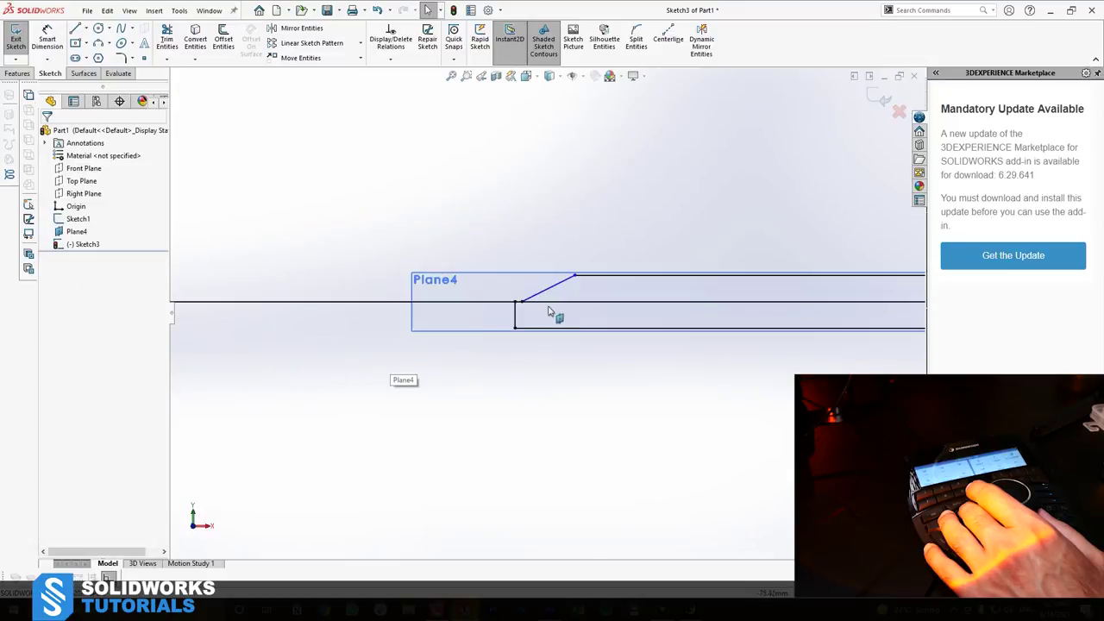
click(522, 302)
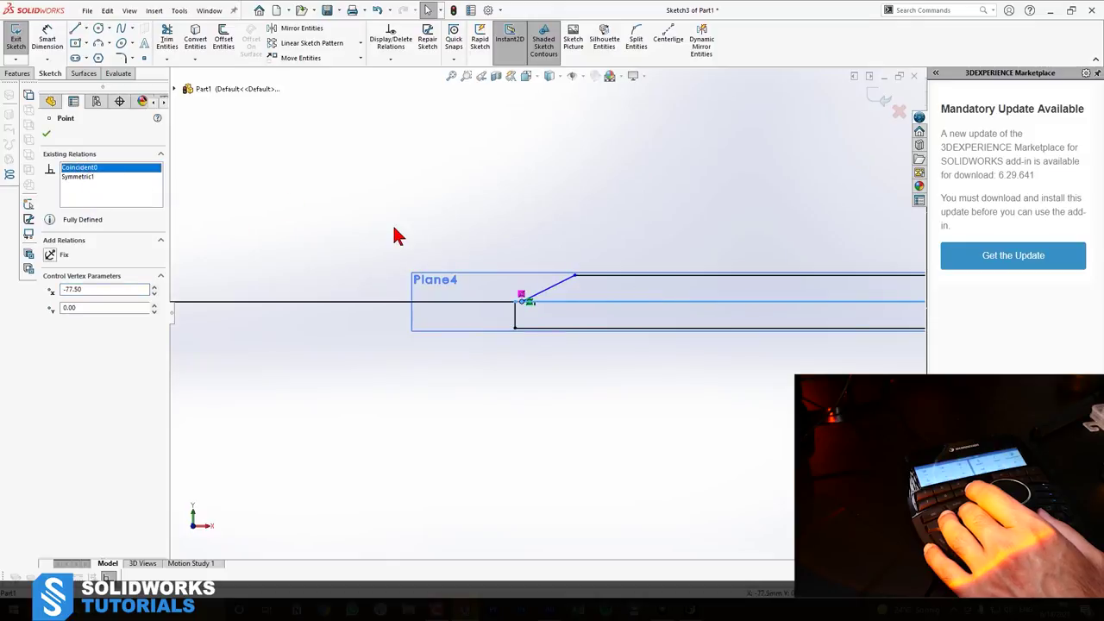
key(Escape)
drag(522, 304, 525, 323)
key(Escape)
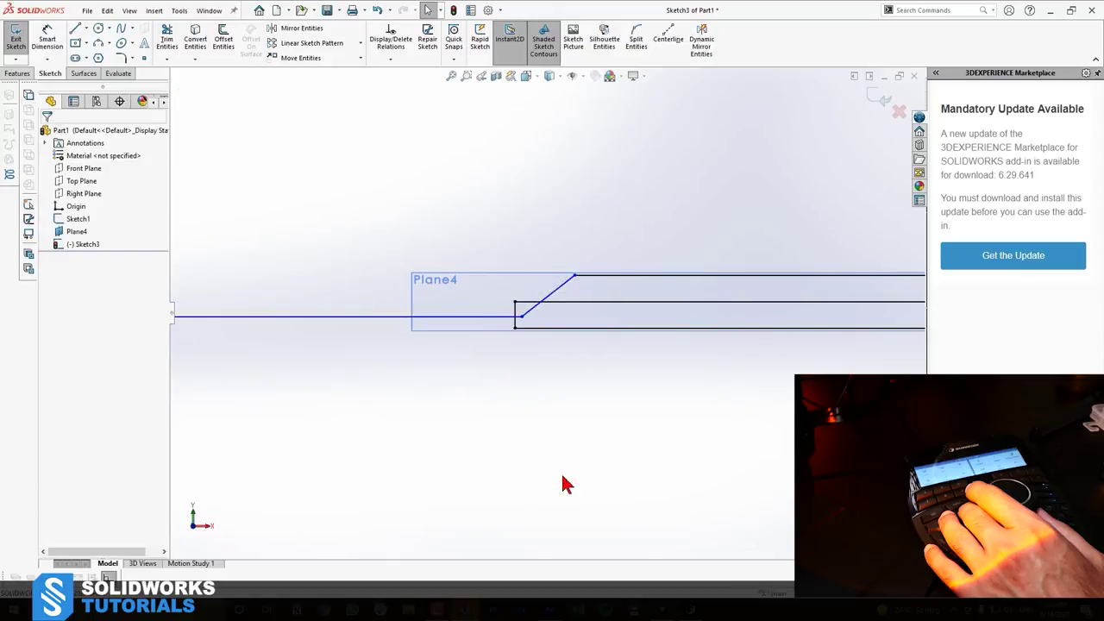
Dimension the vertical distance between the negative X flange line and the upper line at 4 mm
key(d)
click(442, 318)
click(630, 276)
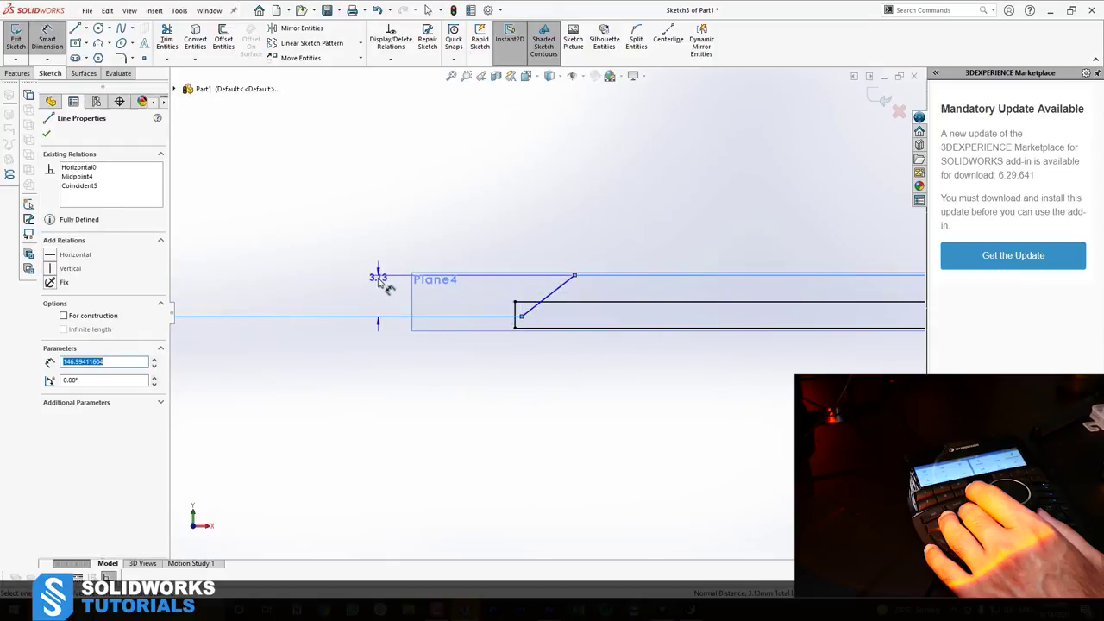
click(380, 279)
text(4)
key(Return)
key(Escape)
scroll(466, 442, up, 9)
scroll(757, 321, down, 9)
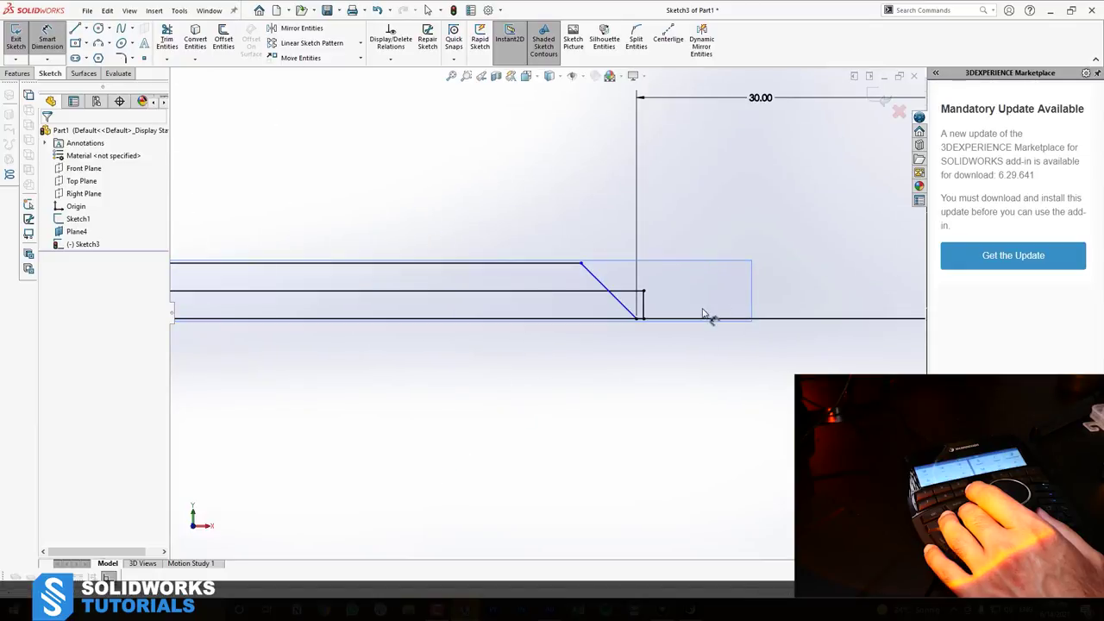
scroll(703, 313, up, 5)
scroll(595, 363, up, 4)
scroll(393, 336, down, 3)
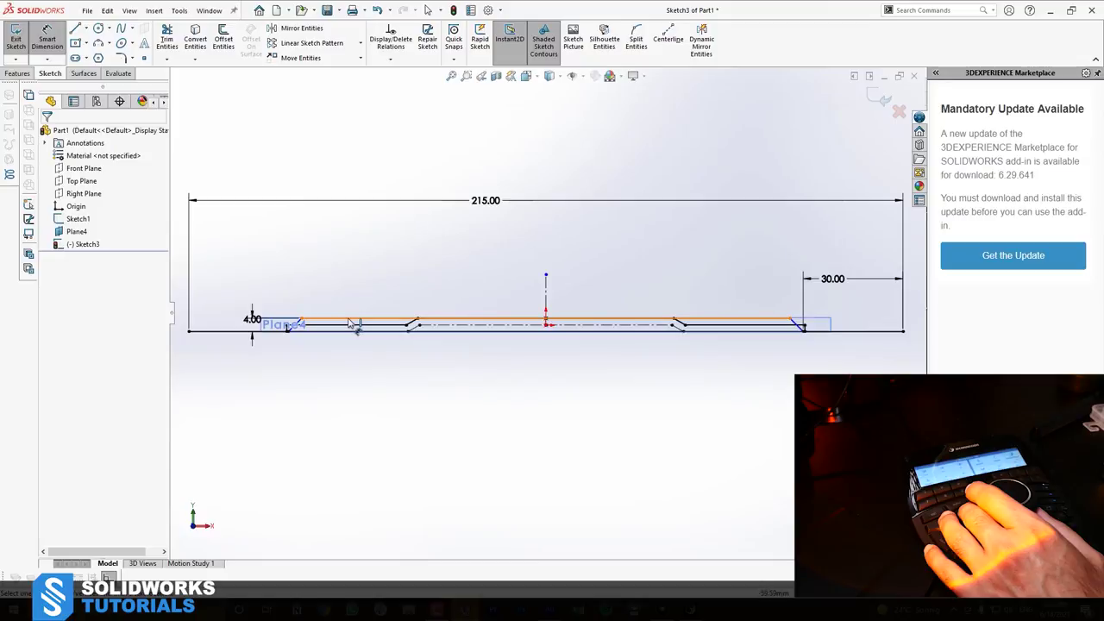
click(212, 335)
click(239, 254)
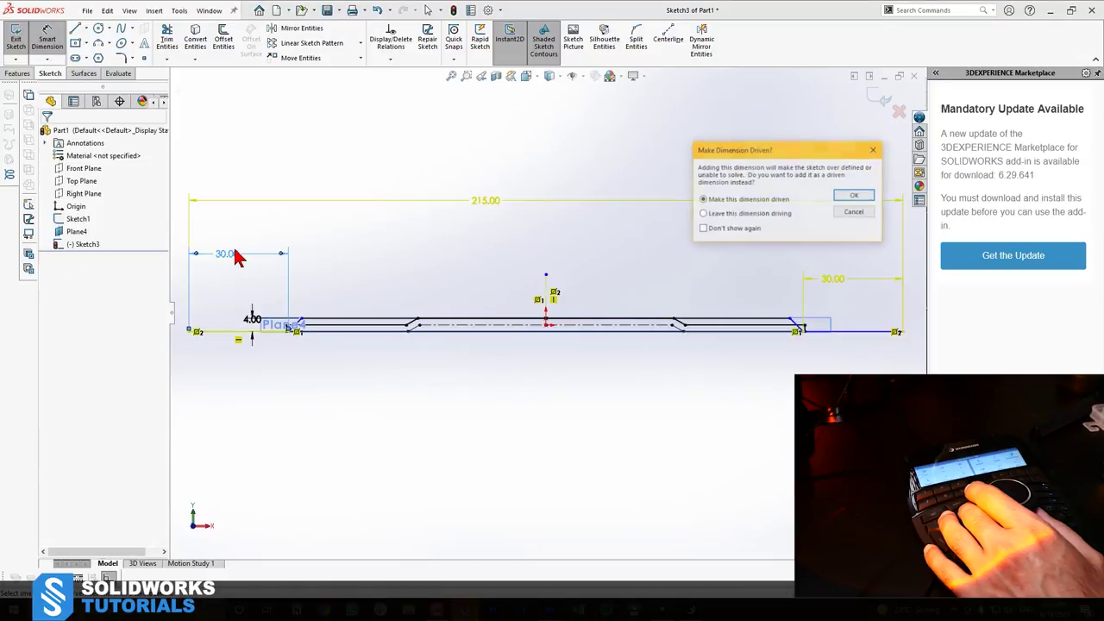
key(Escape)
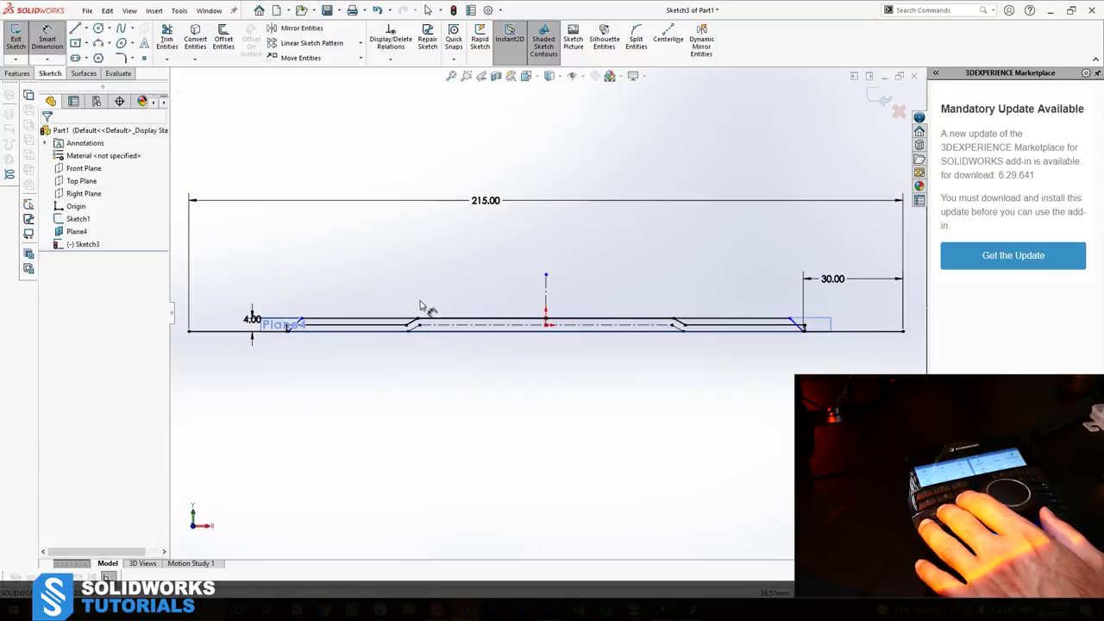
Try to make the profile's positive X slanted line equal to the first sketch's slanted line
scroll(789, 336, down, 1)
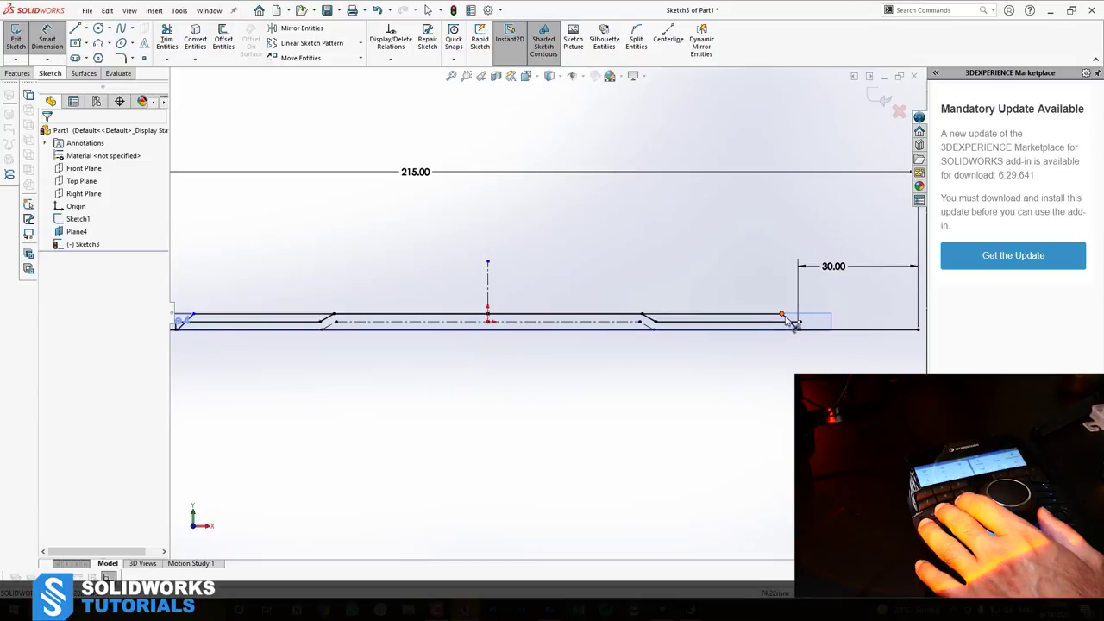
key(Escape)
click(790, 322)
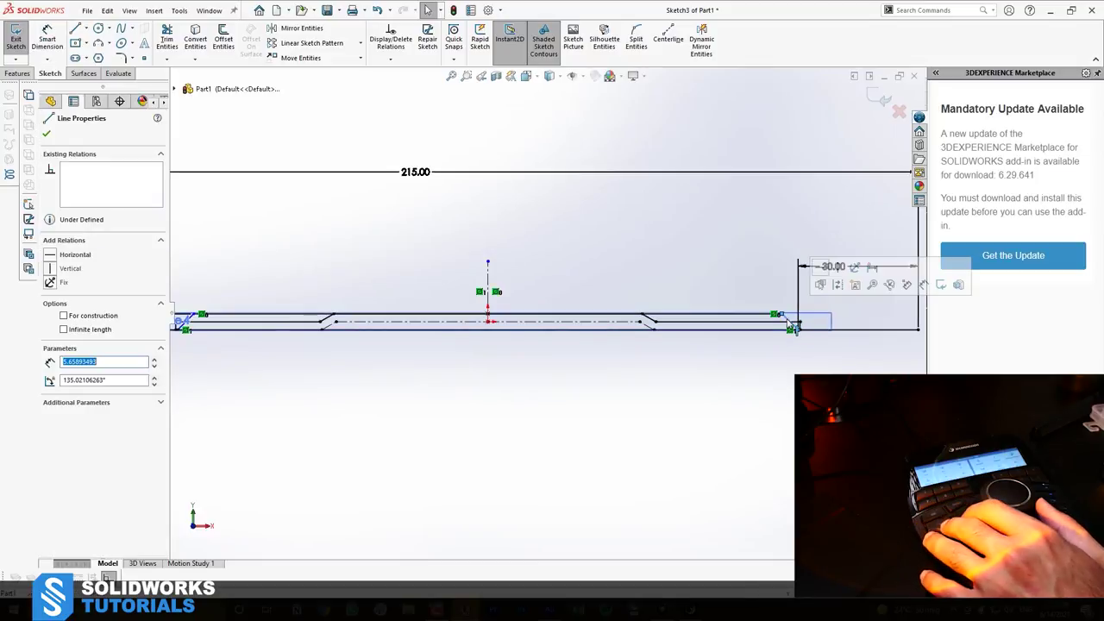
ctrl+click(650, 319)
key(Escape)
click(652, 322)
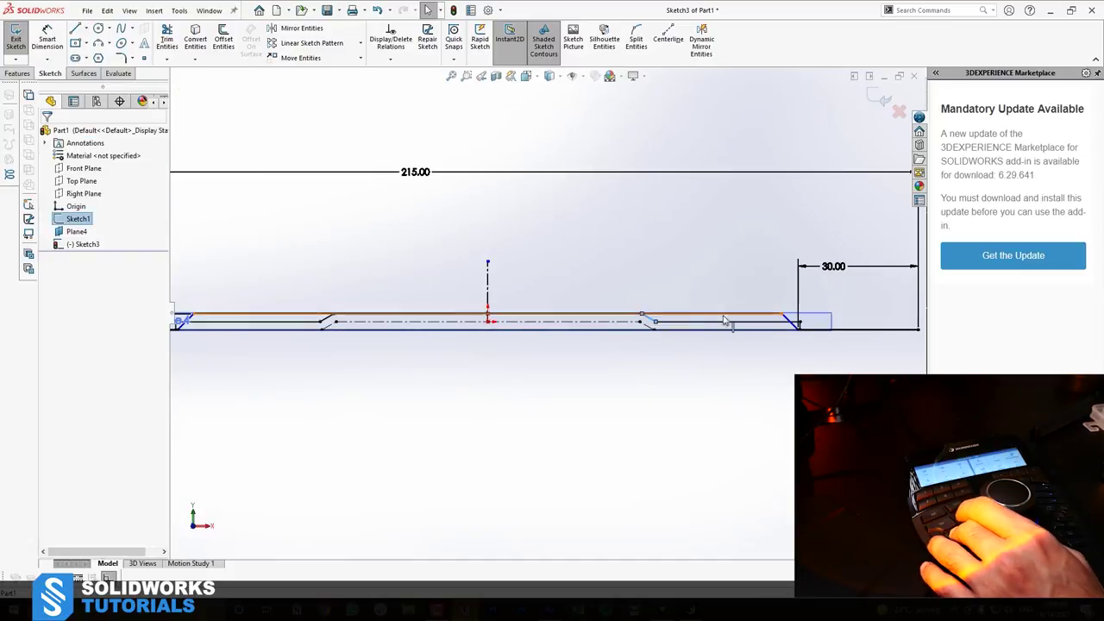
ctrl+click(790, 322)
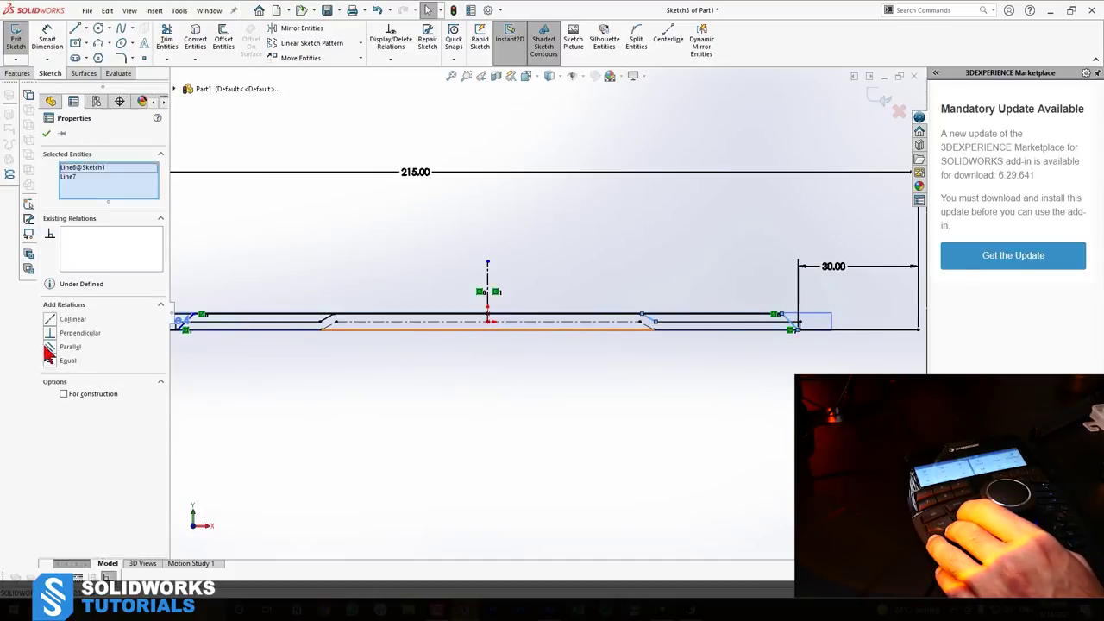
click(54, 362)
click(811, 345)
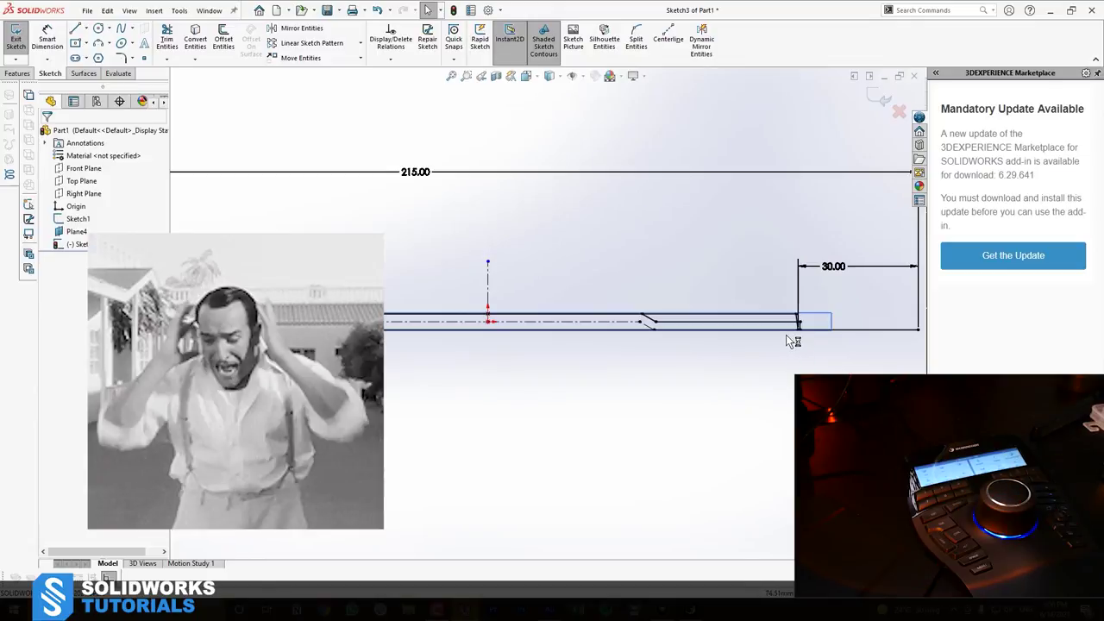
key(ctrl+z)
key(Escape)
Orient the view normal to the sketch and dimension the positive X slanted line's horizontal width at 3 mm
scroll(789, 377, down, 1)
key(ctrl+8)
key(d)
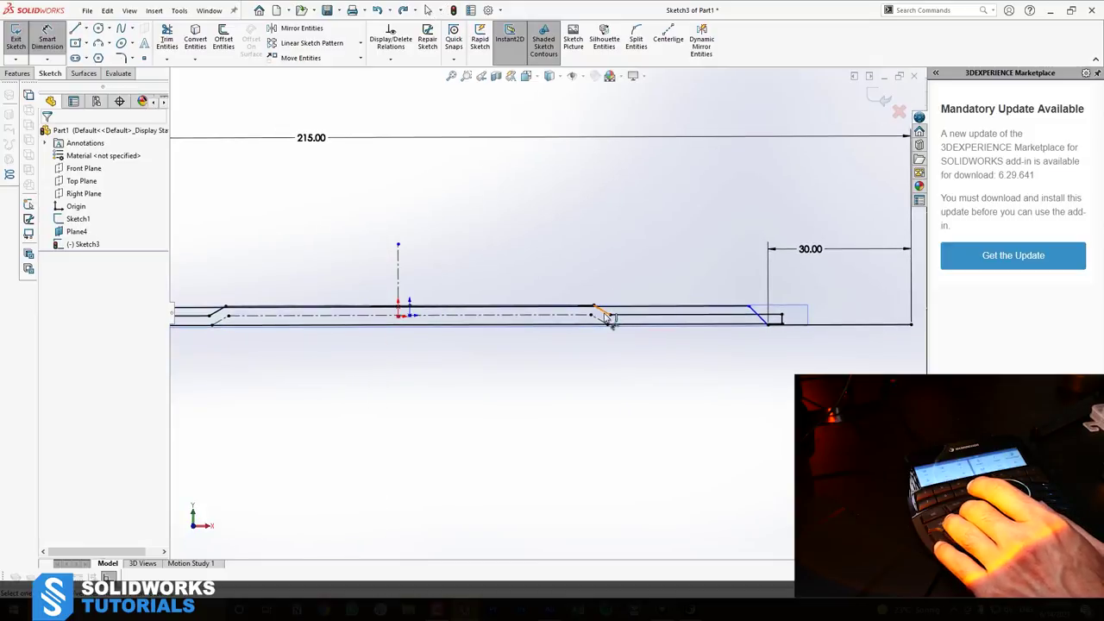
click(604, 313)
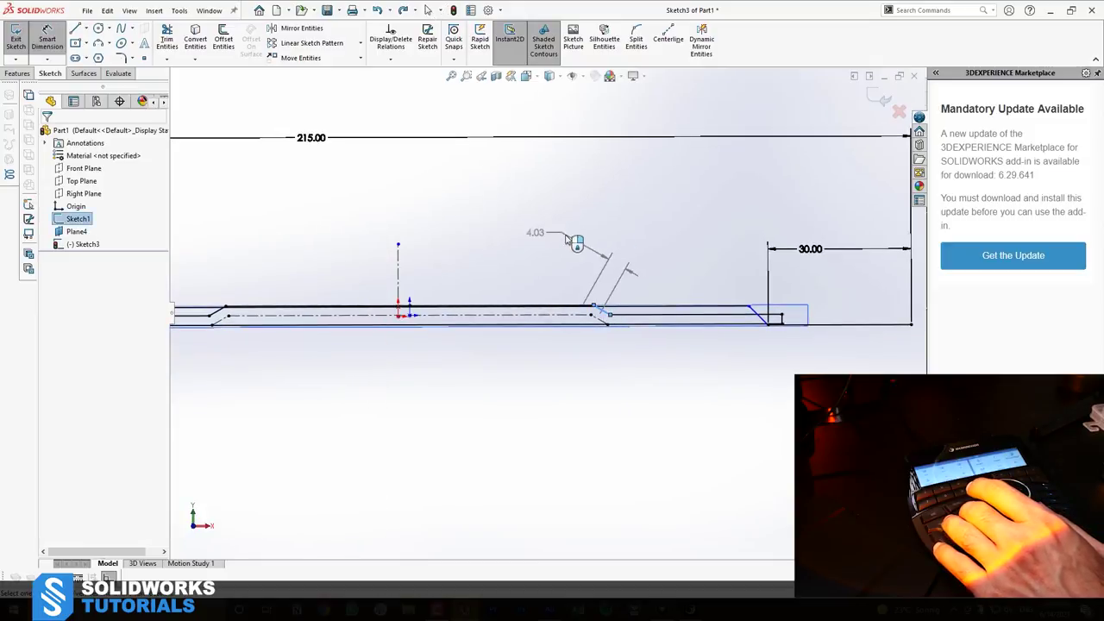
key(Escape)
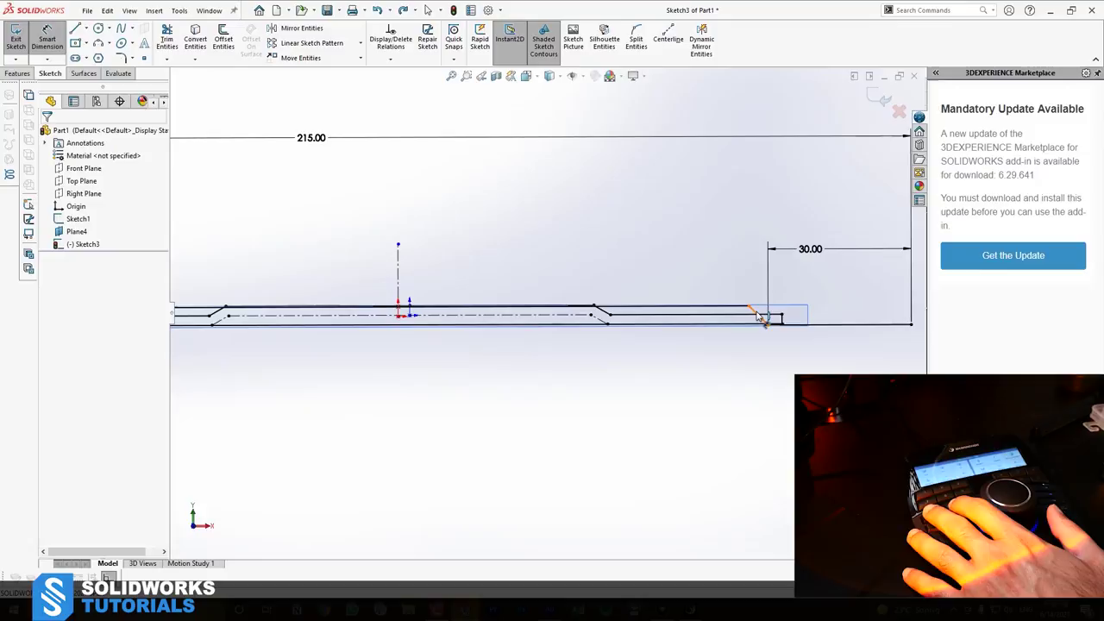
click(759, 316)
click(753, 256)
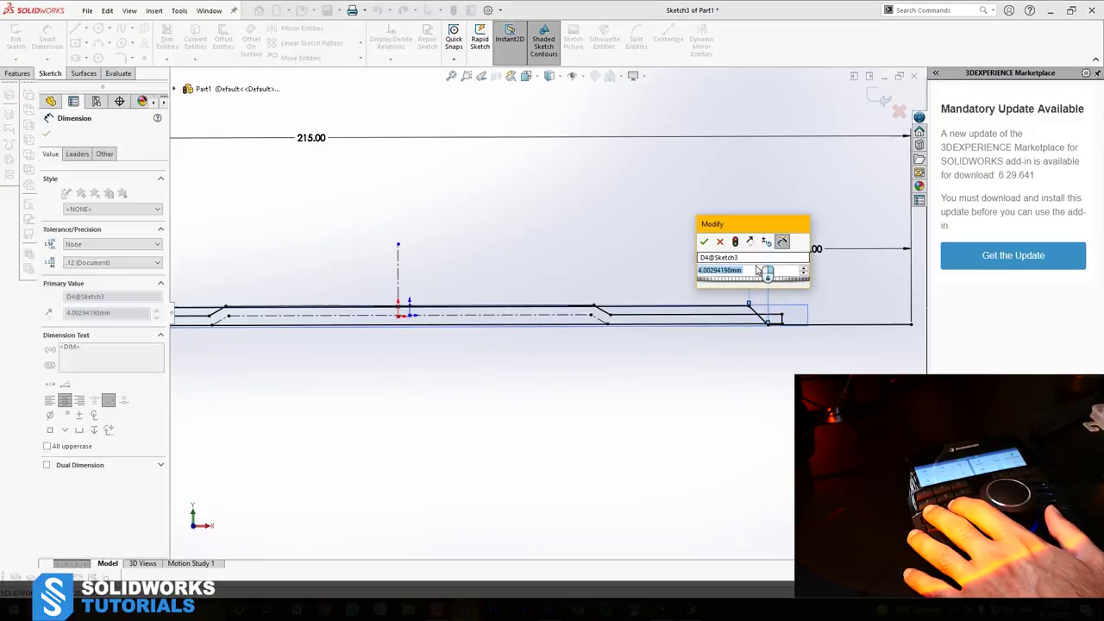
text(3)
key(Return)
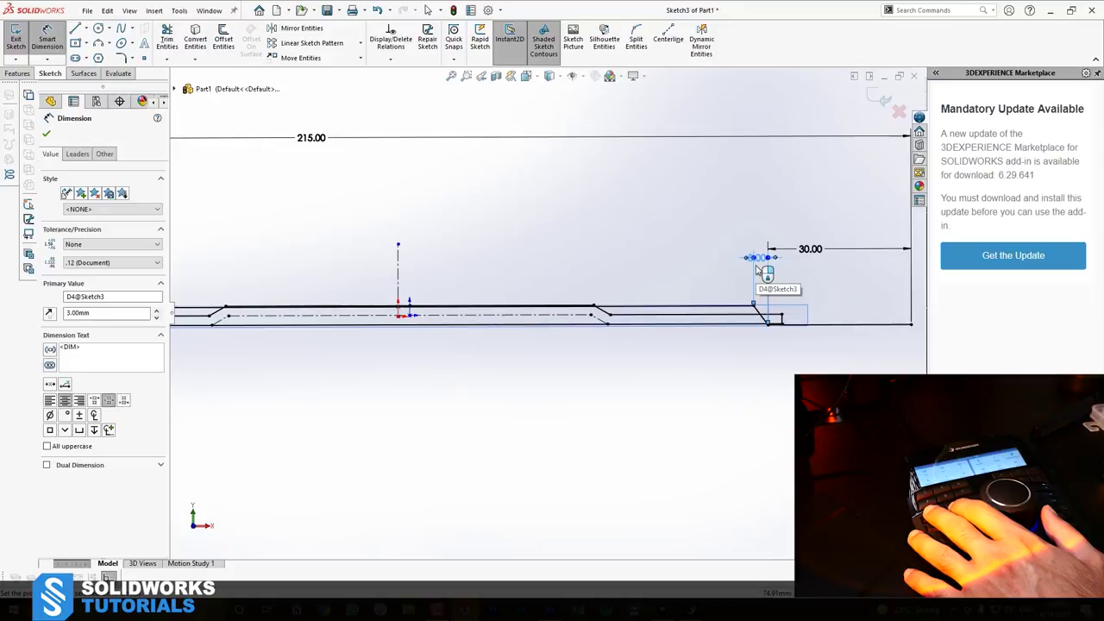
key(Escape)
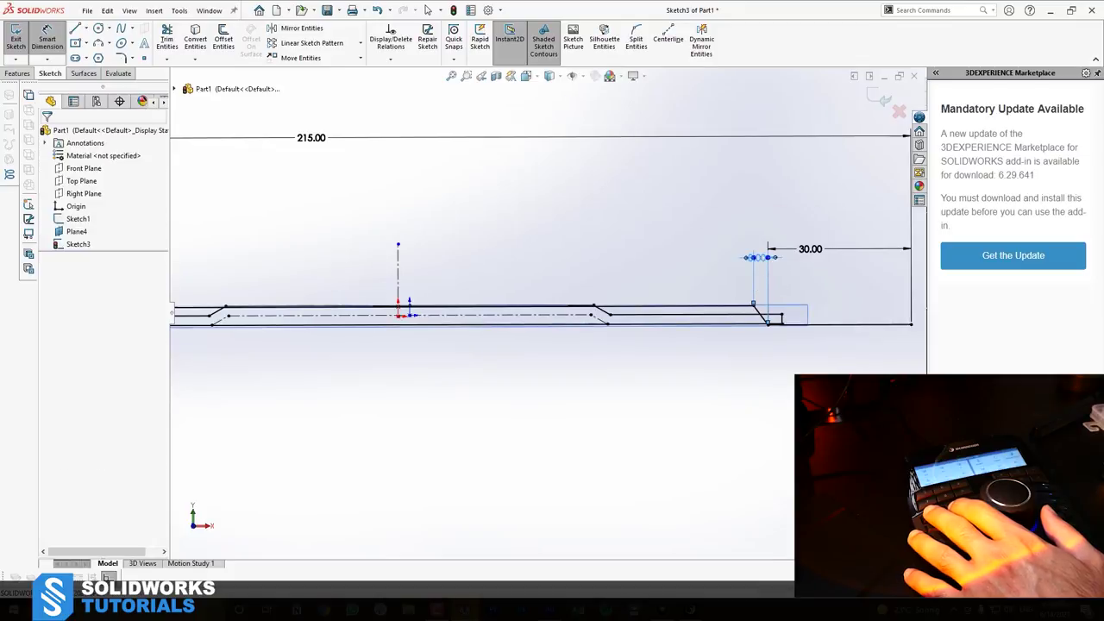
Set the slanted line's horizontal width to 5 mm and exit the sketch
double_click(756, 257)
text(5)
key(Return)
click(636, 244)
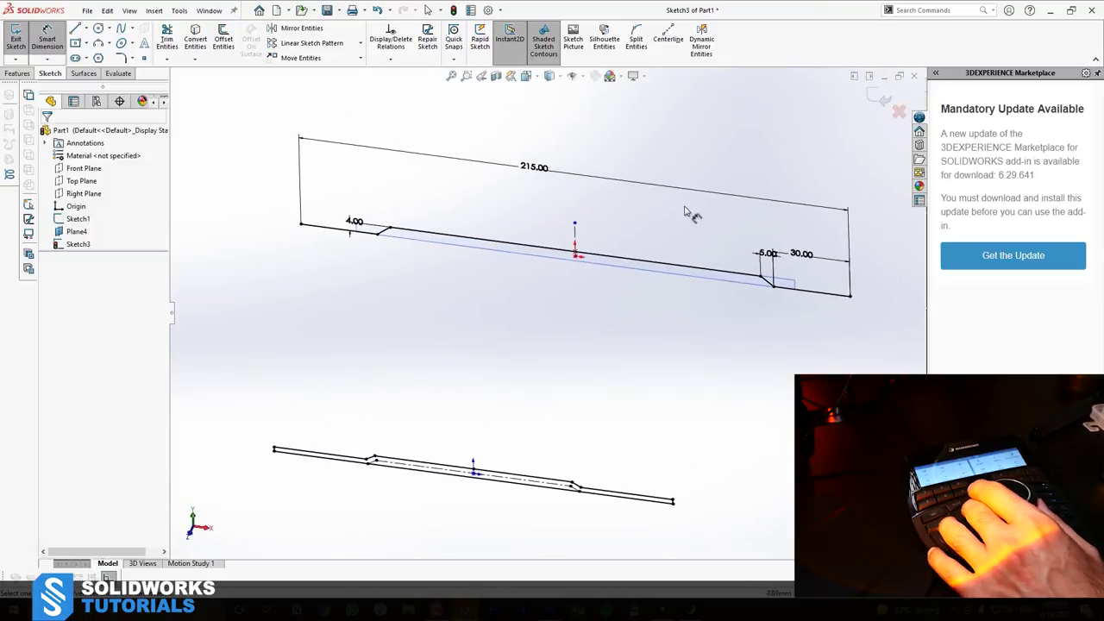
key(ctrl+b)
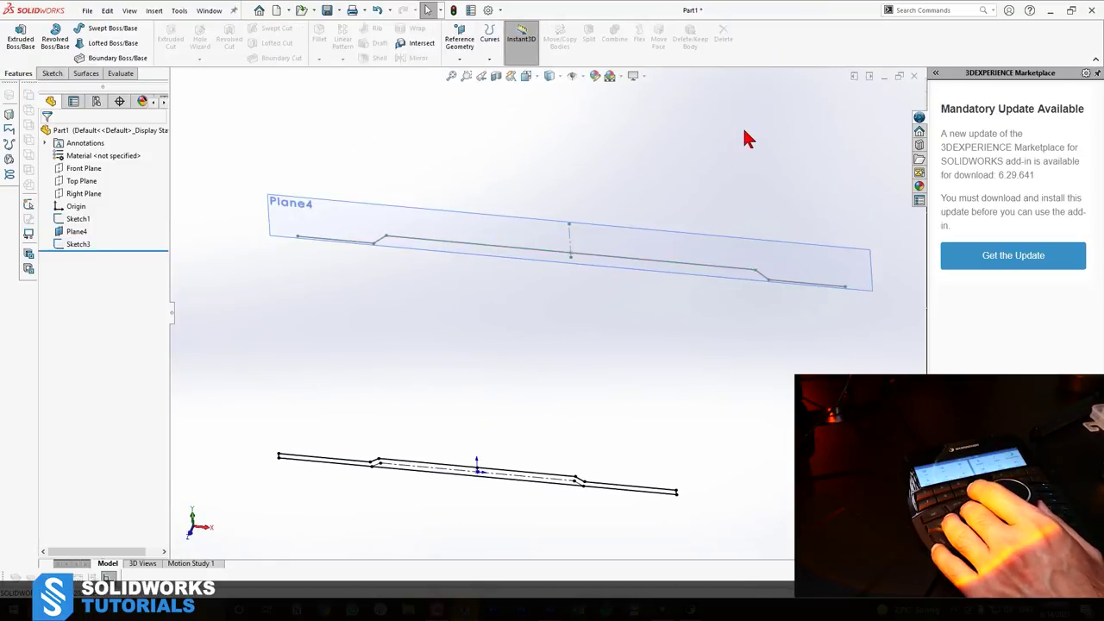
click(619, 229)
click(684, 195)
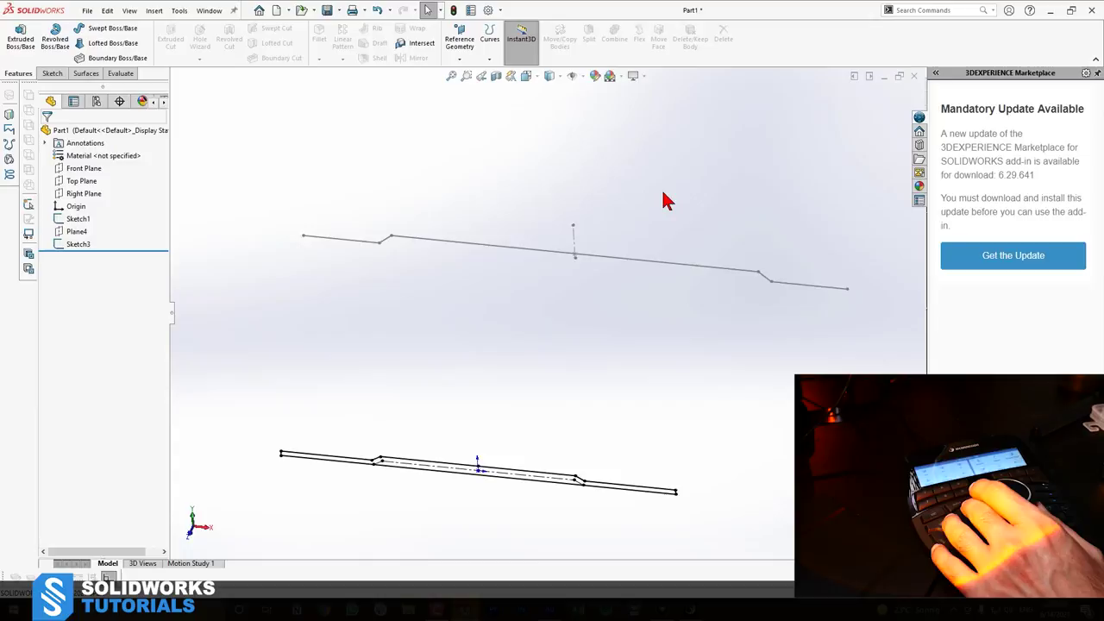
Reopen the profile sketch on the offset plane and offset the whole chain downward by 1.50 mm with dimensions added
double_click(561, 246)
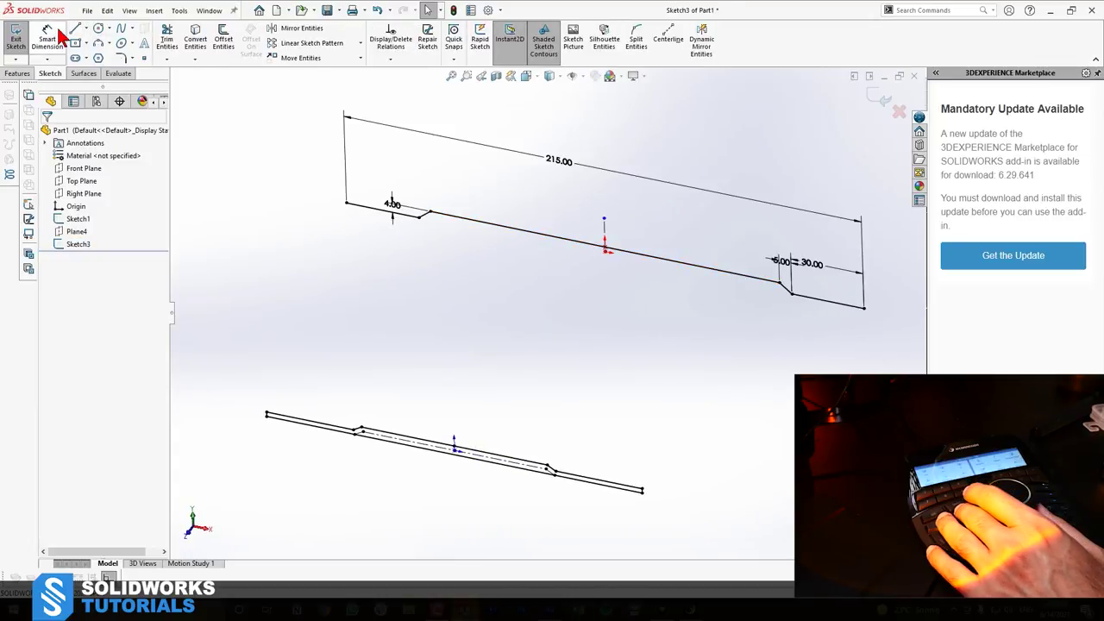
click(222, 39)
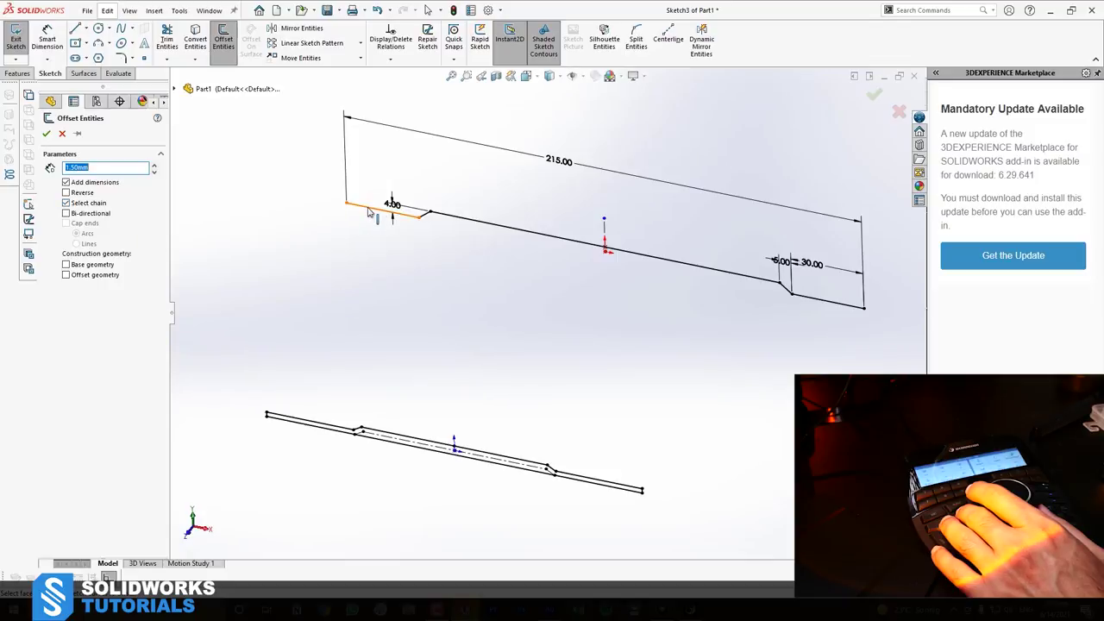
key(Return)
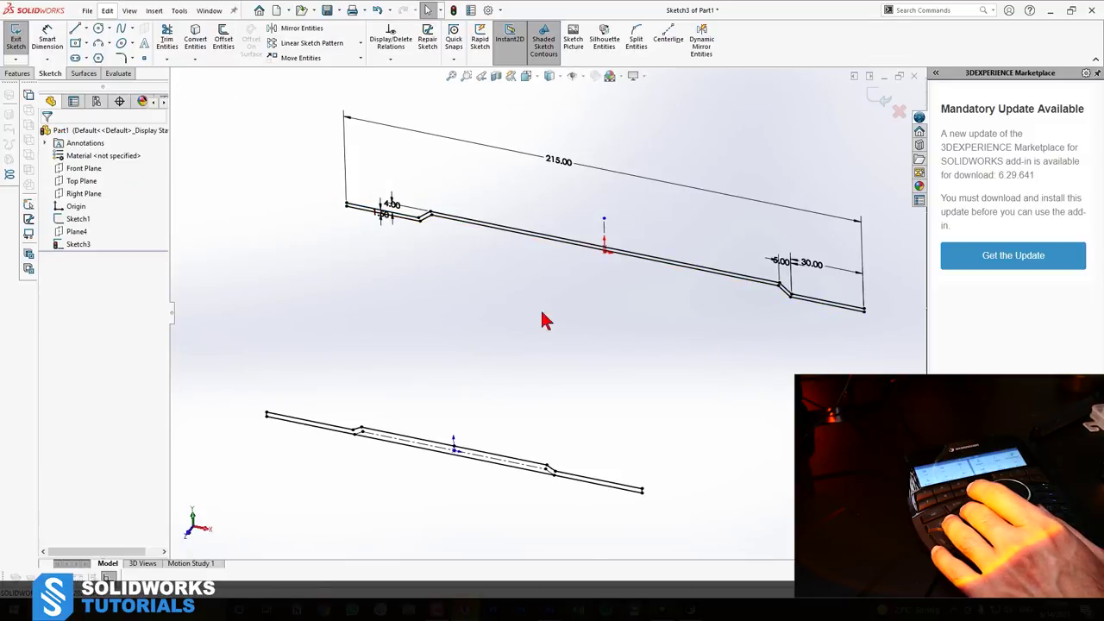
Close both outer ends of the offset profile with short lines between the flange endpoints and exit the sketch
key(l)
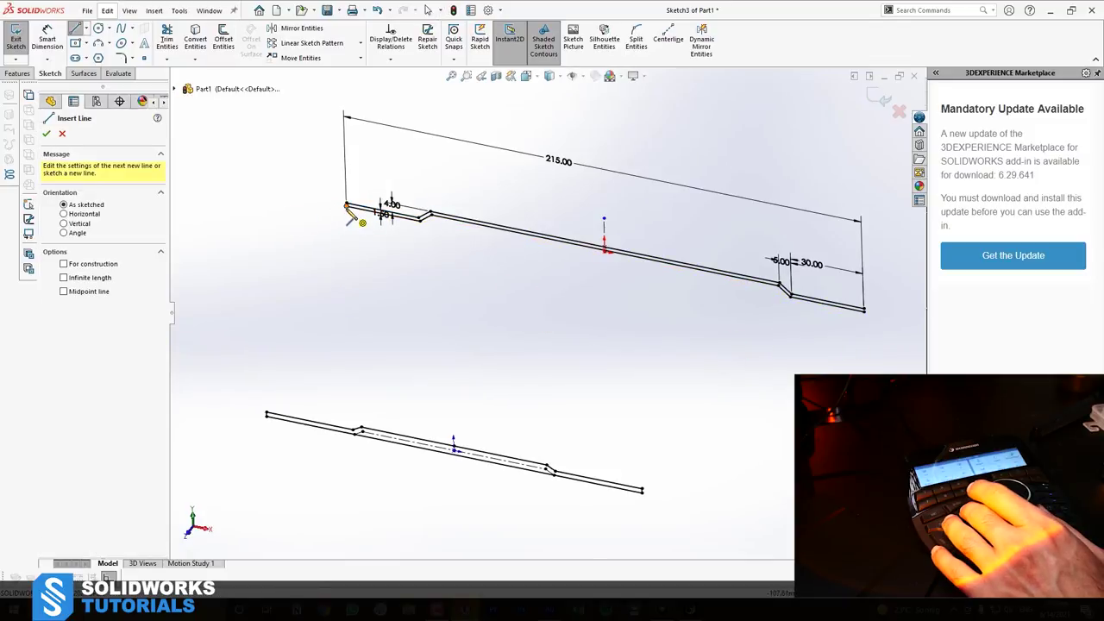
click(346, 206)
click(347, 204)
key(Escape)
key(l)
click(865, 310)
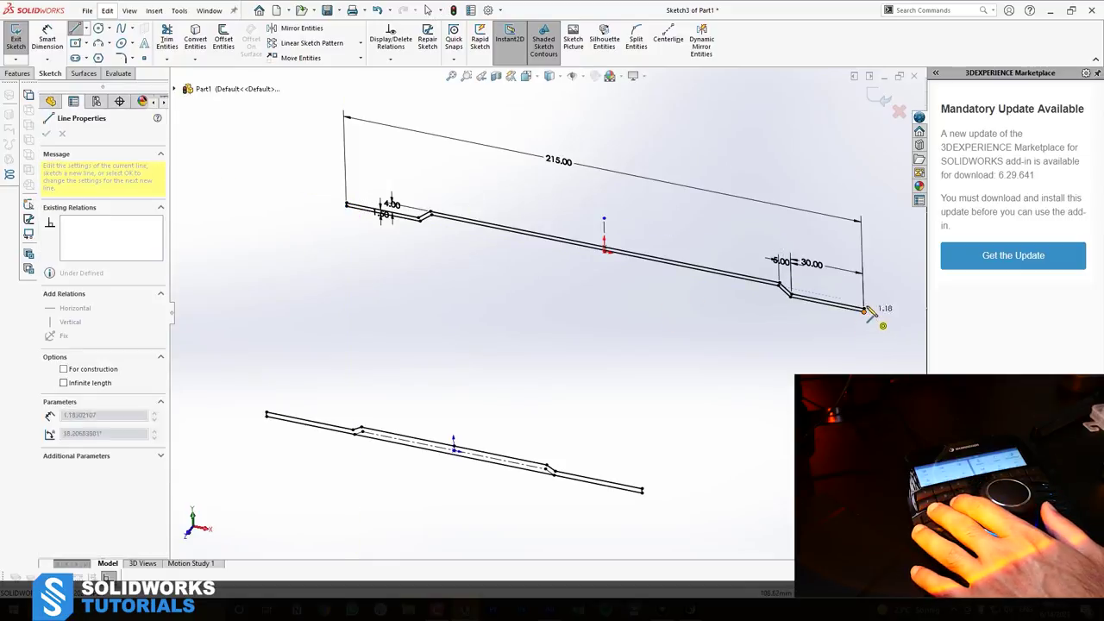
click(863, 307)
key(Escape)
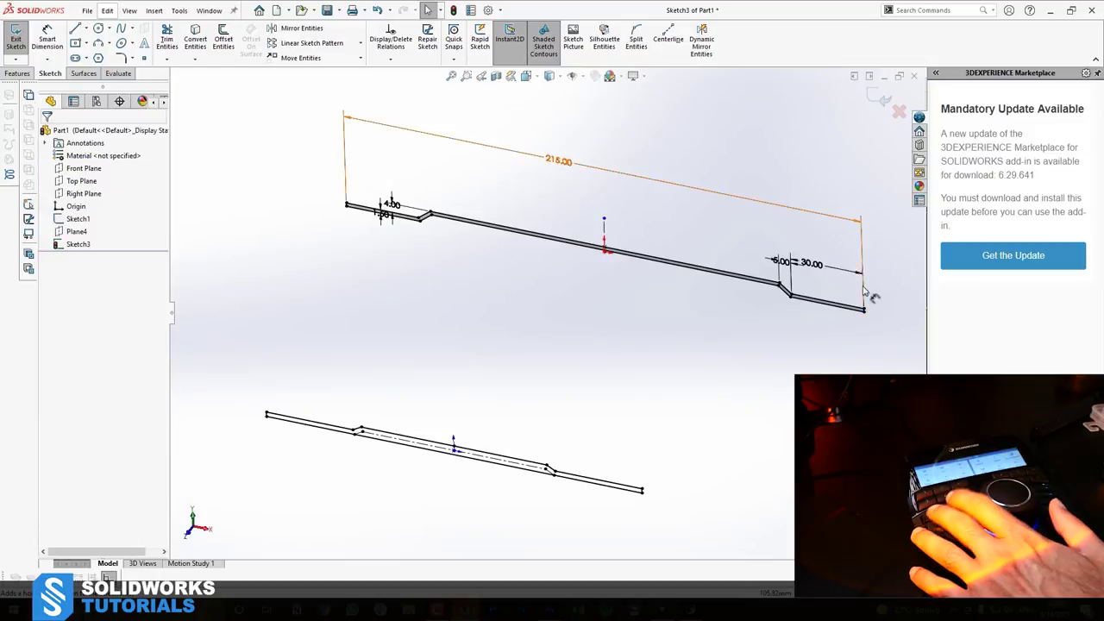
click(879, 102)
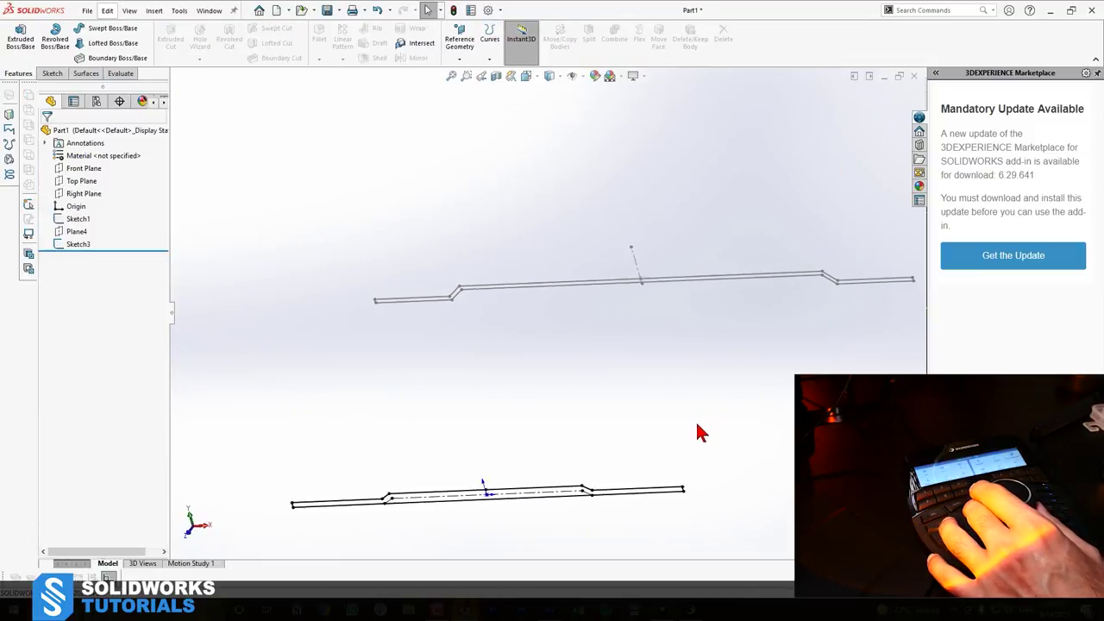
Reopen the upper profile sketch and draw a line joining the inner lower corners of the two flanges
double_click(444, 285)
right_drag(517, 301, 439, 297)
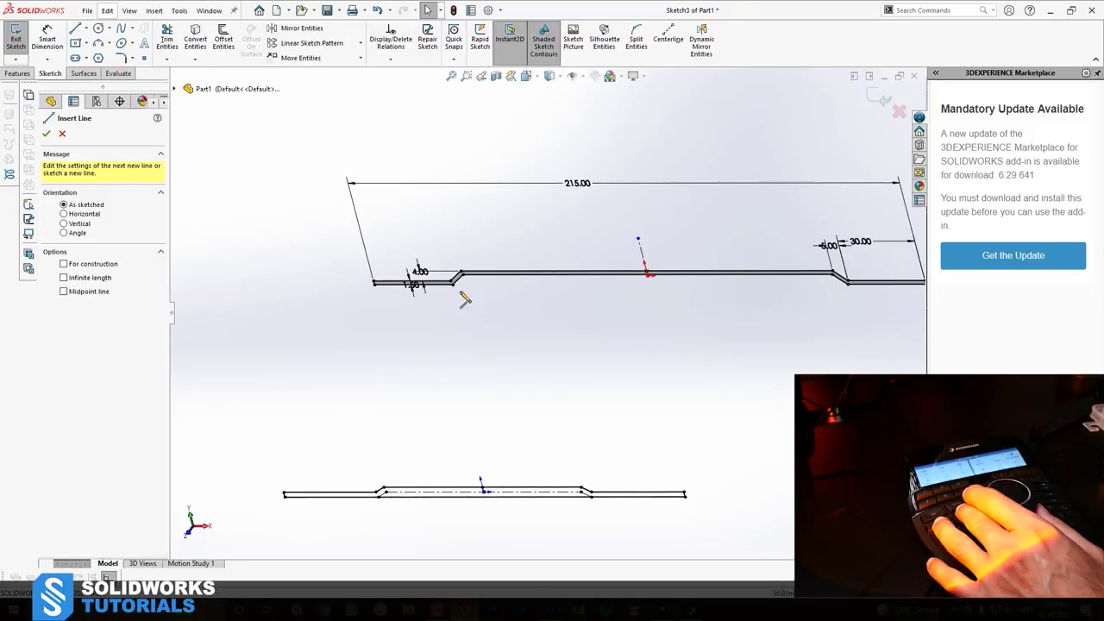
click(453, 285)
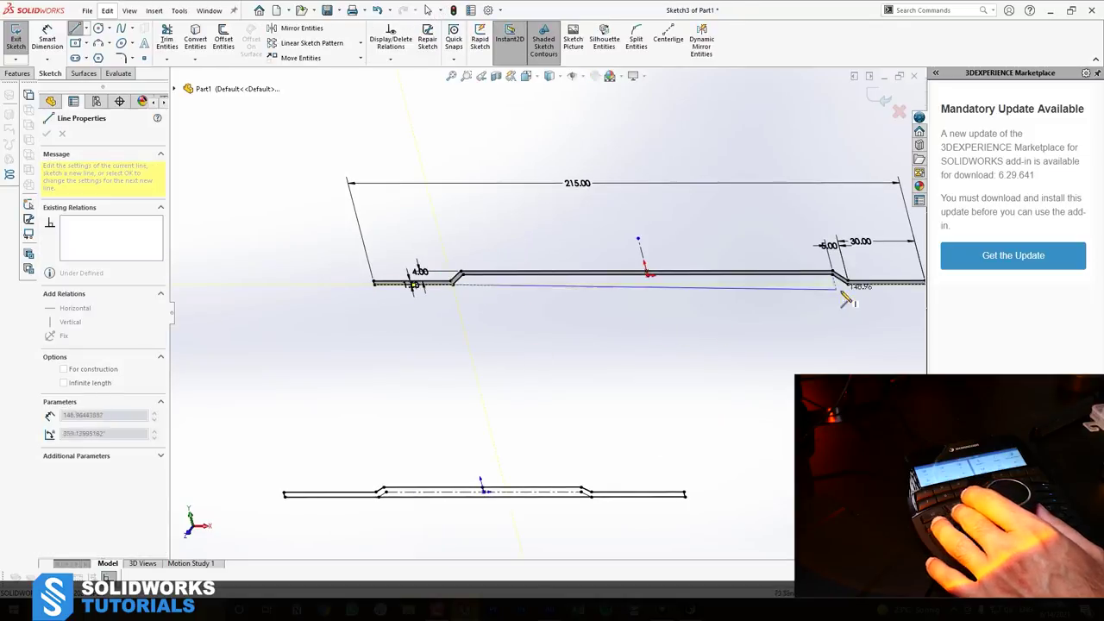
click(848, 284)
key(Escape)
Power trim the inner offset lines of the raised section, keeping them as construction geometry, and exit the sketch
right_drag(873, 237, 862, 263)
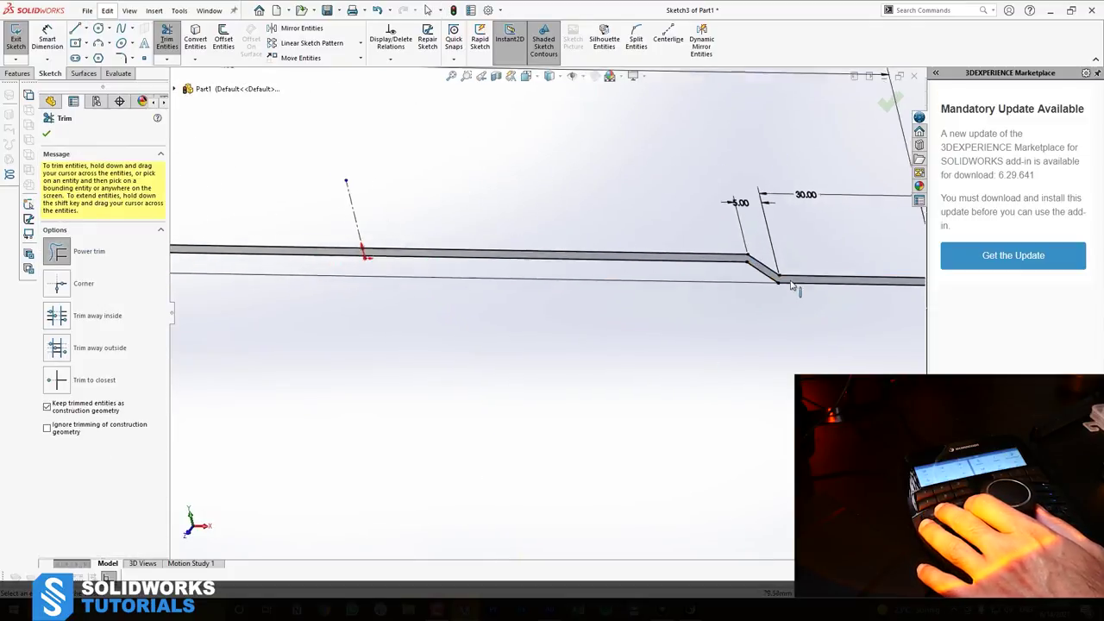
mouse_move(825, 320)
mouse_down()
mouse_move(778, 324)
mouse_move(751, 311)
mouse_up()
scroll(350, 332, down, 12)
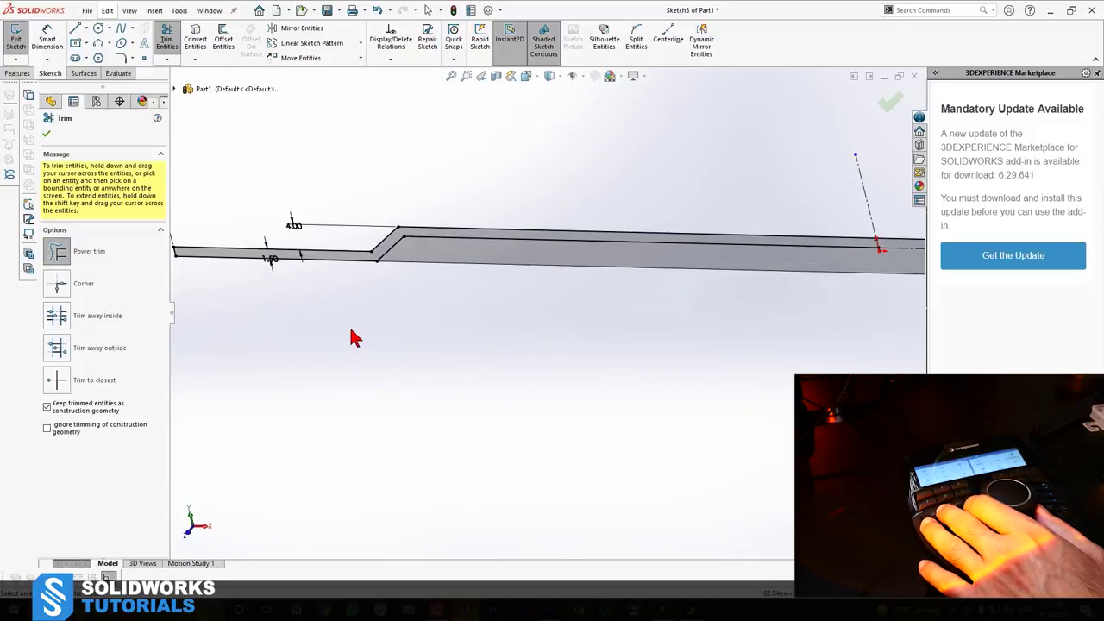
drag(609, 204, 514, 244)
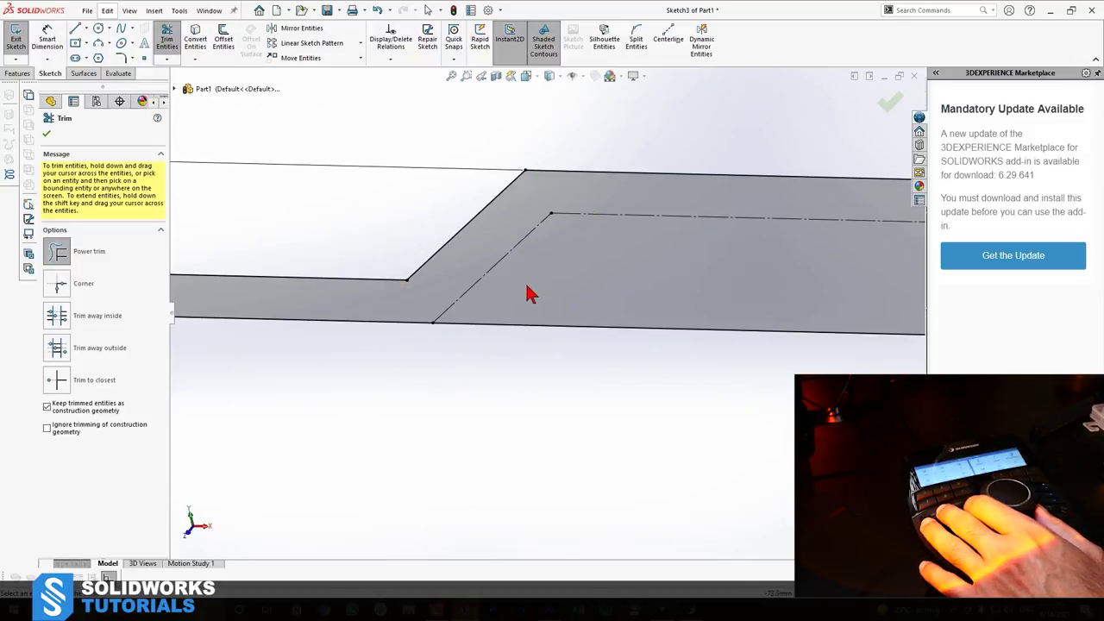
click(883, 102)
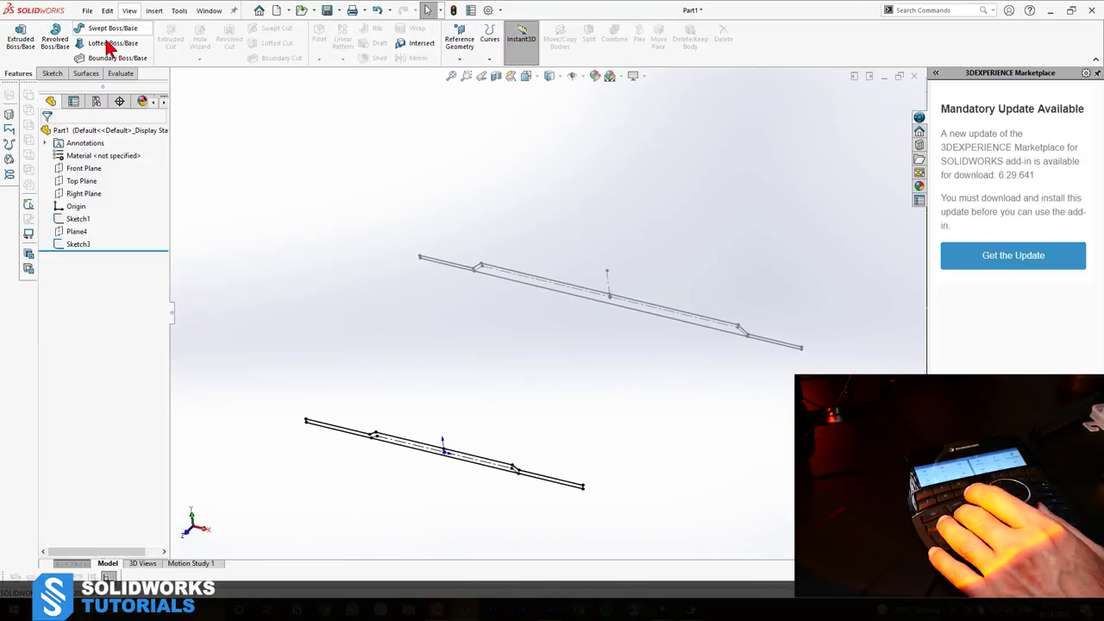
Create a lofted boss between the Sketch1 and Sketch3 profiles, selecting matching positive X flanges
click(558, 481)
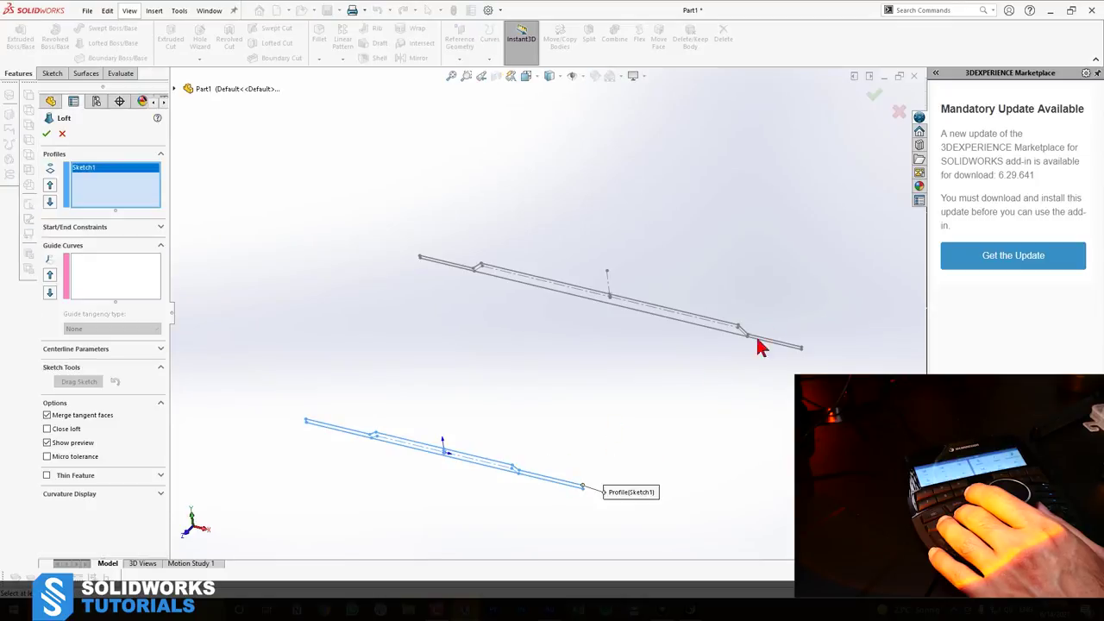
click(775, 347)
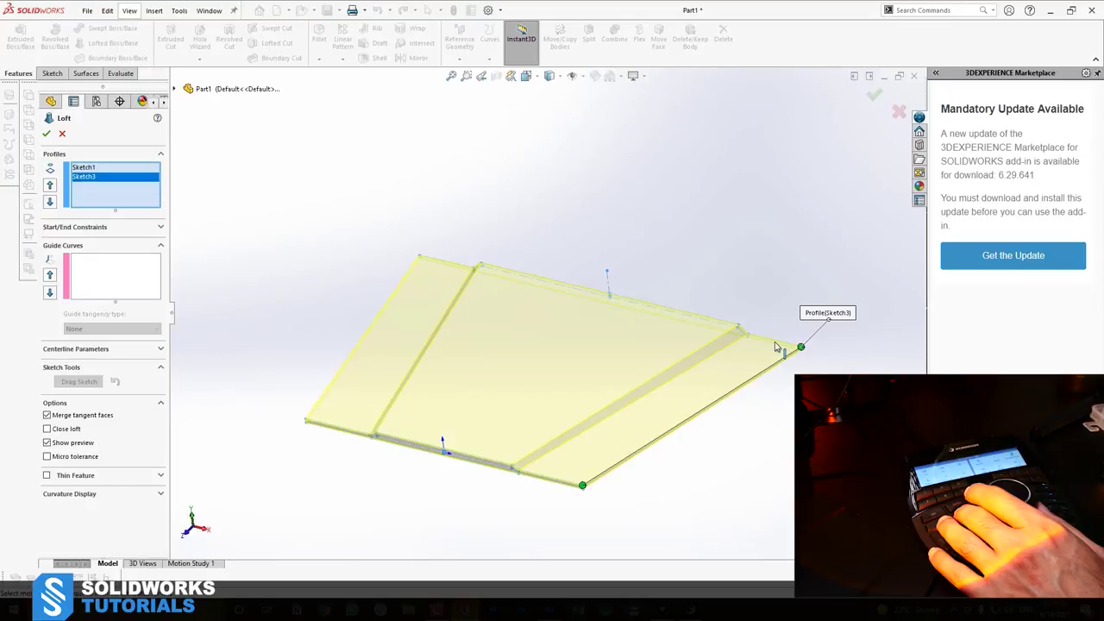
right_click(753, 353)
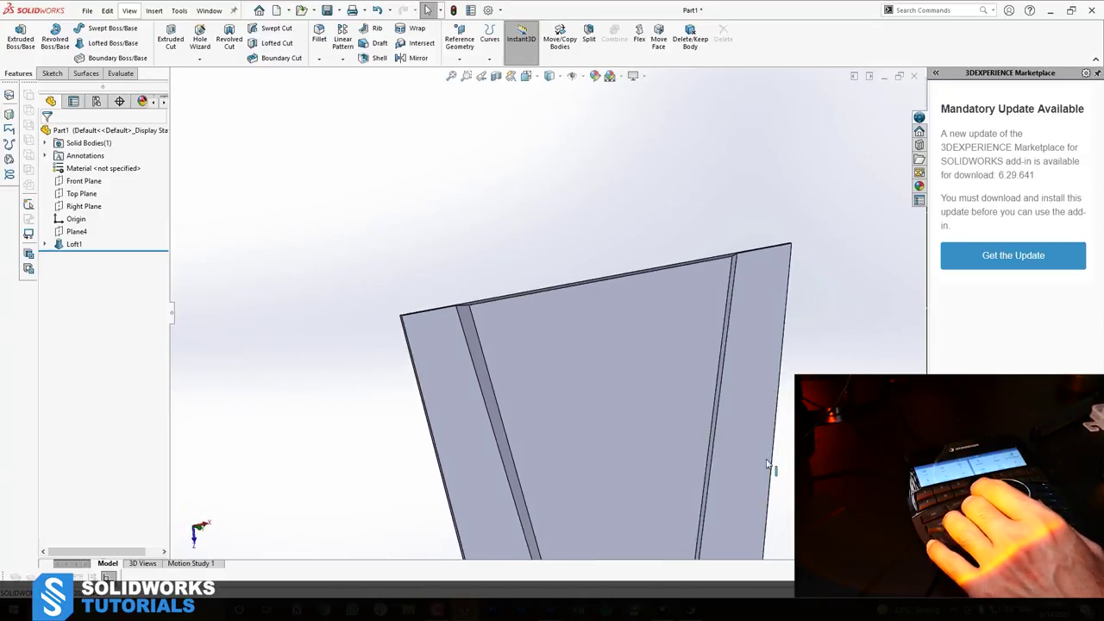
Start a new sketch on the loft's flat raised central face
click(586, 347)
click(678, 312)
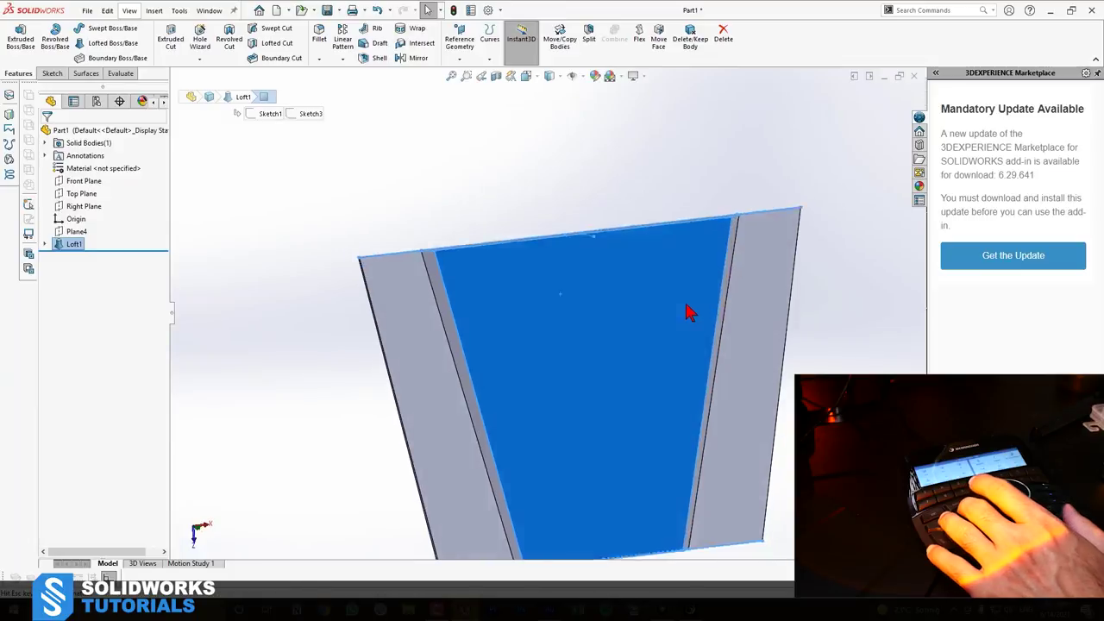
click(634, 205)
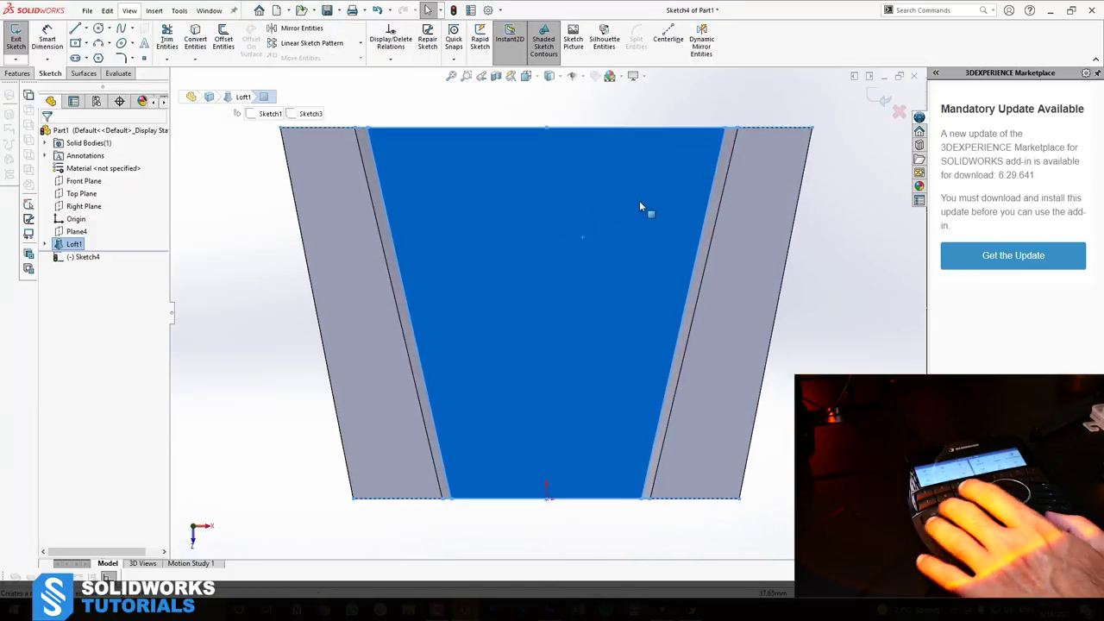
key(l)
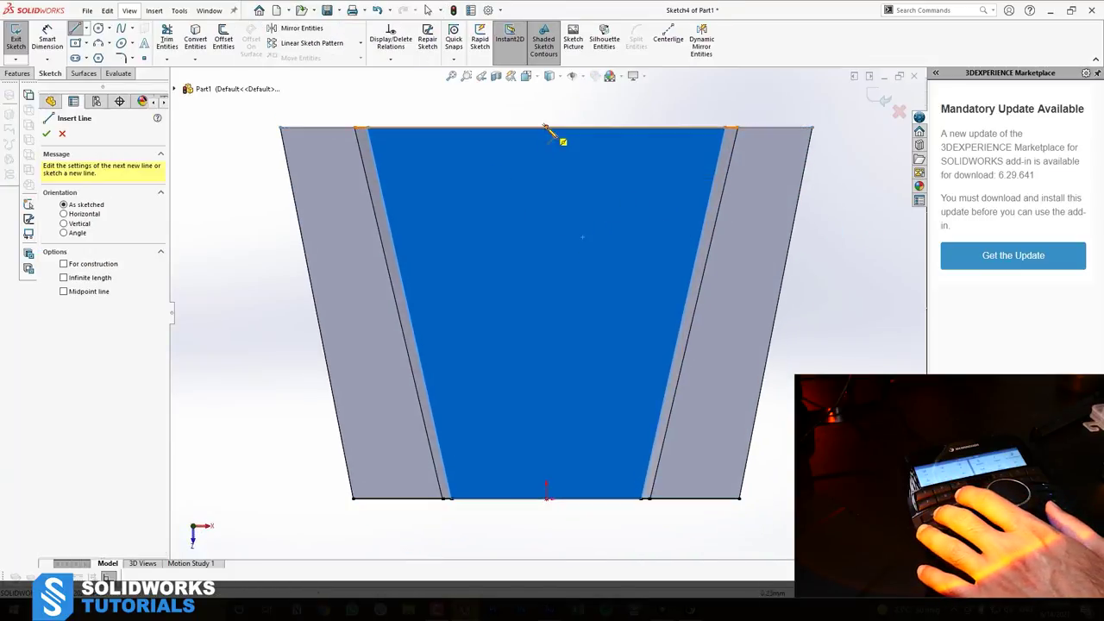
click(546, 127)
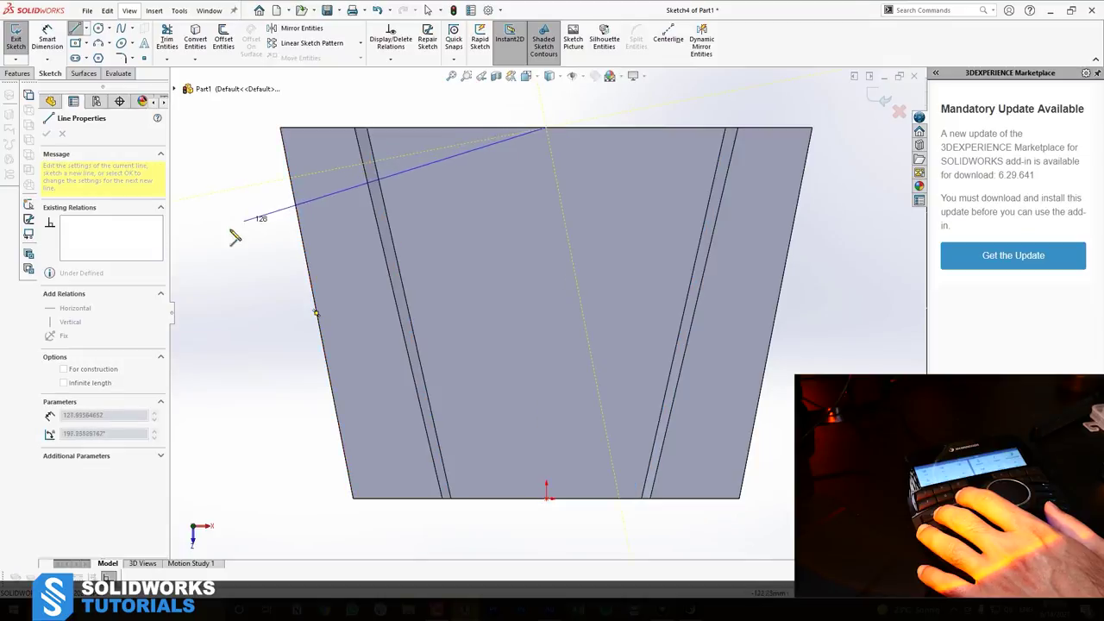
click(302, 226)
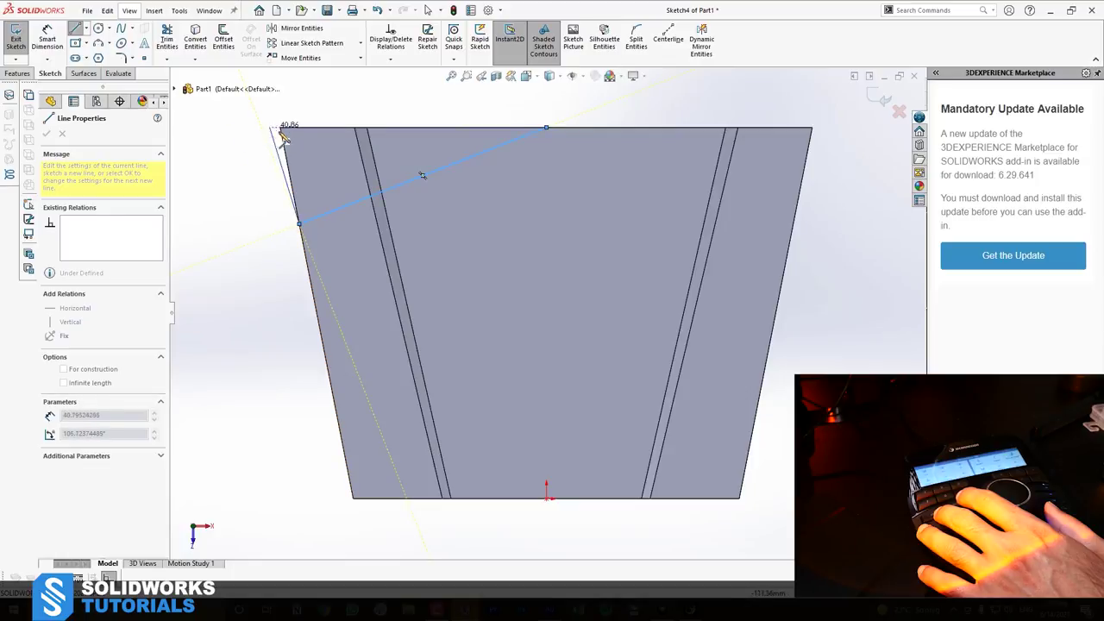
key(Escape)
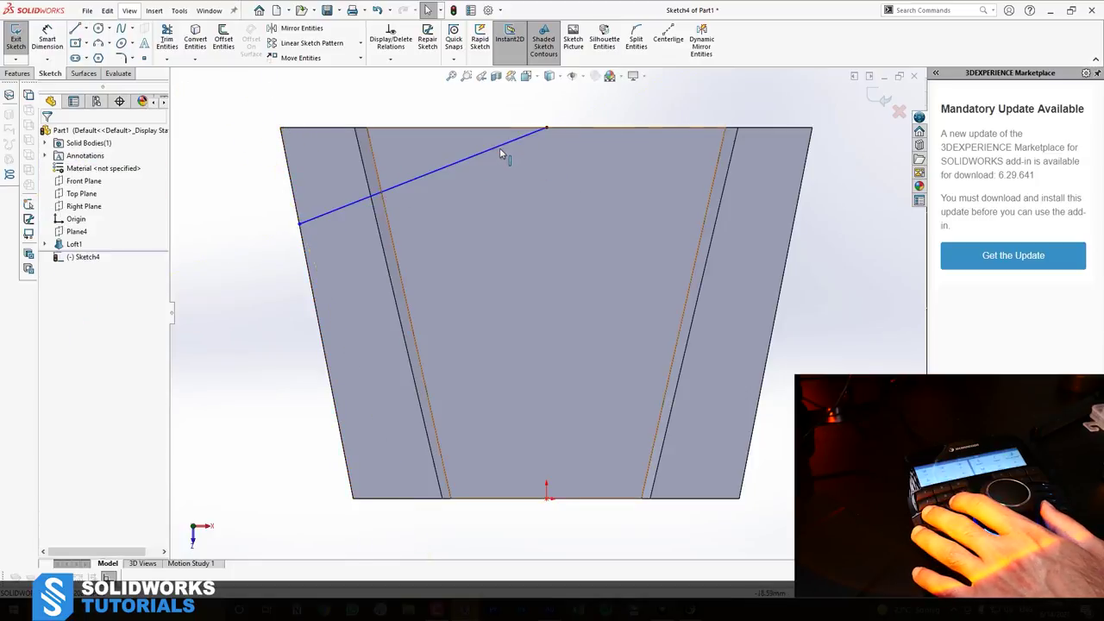
click(500, 148)
key(Delete)
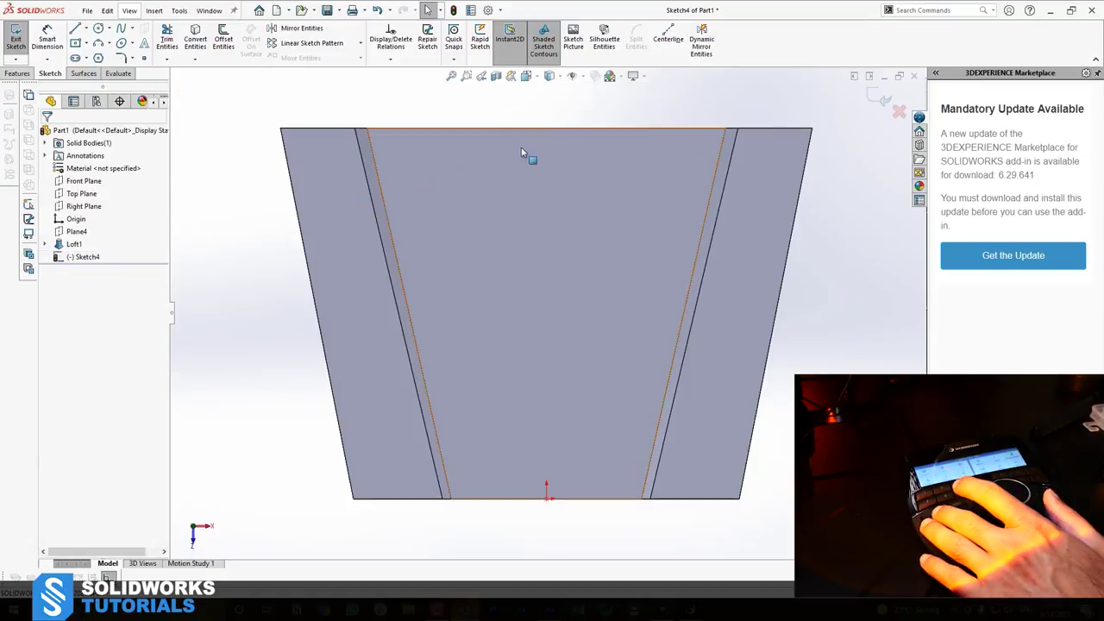
Draw a closed line outline from the wide edge's midpoint to near its negative X corner, to the slanted edge, up to the corner and back
right_click(526, 155)
click(384, 114)
click(76, 28)
click(546, 128)
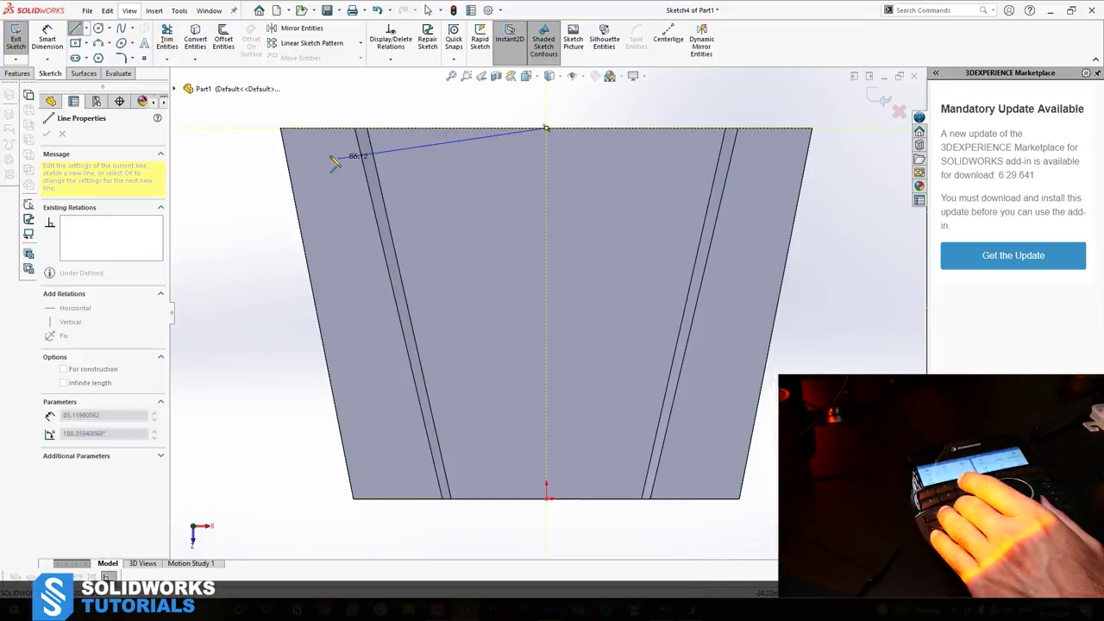
click(303, 144)
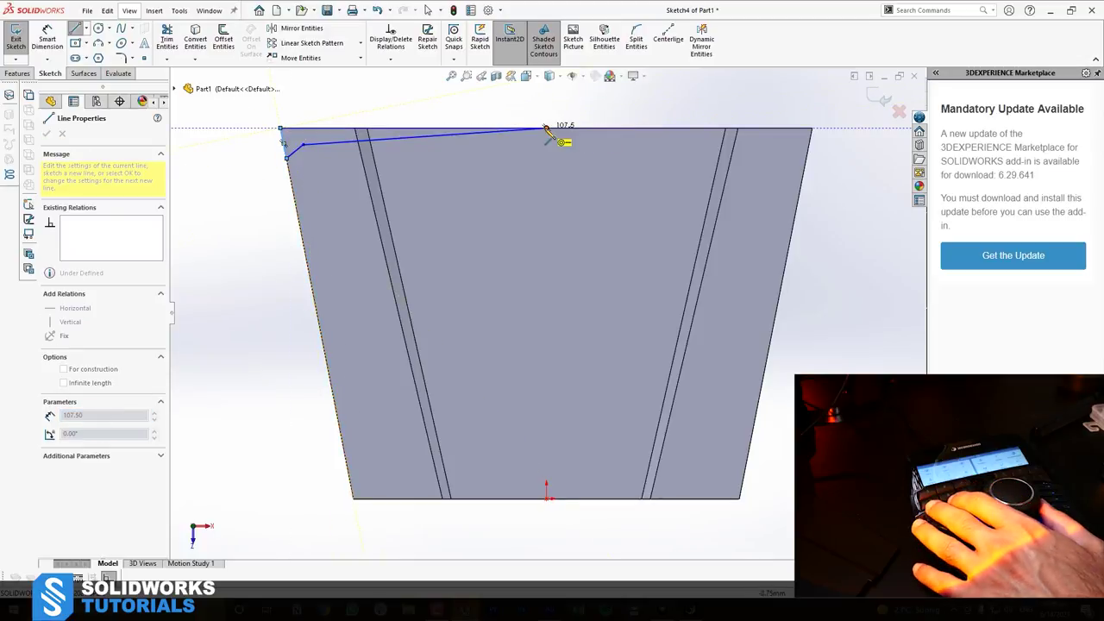
key(Escape)
key(Escape)
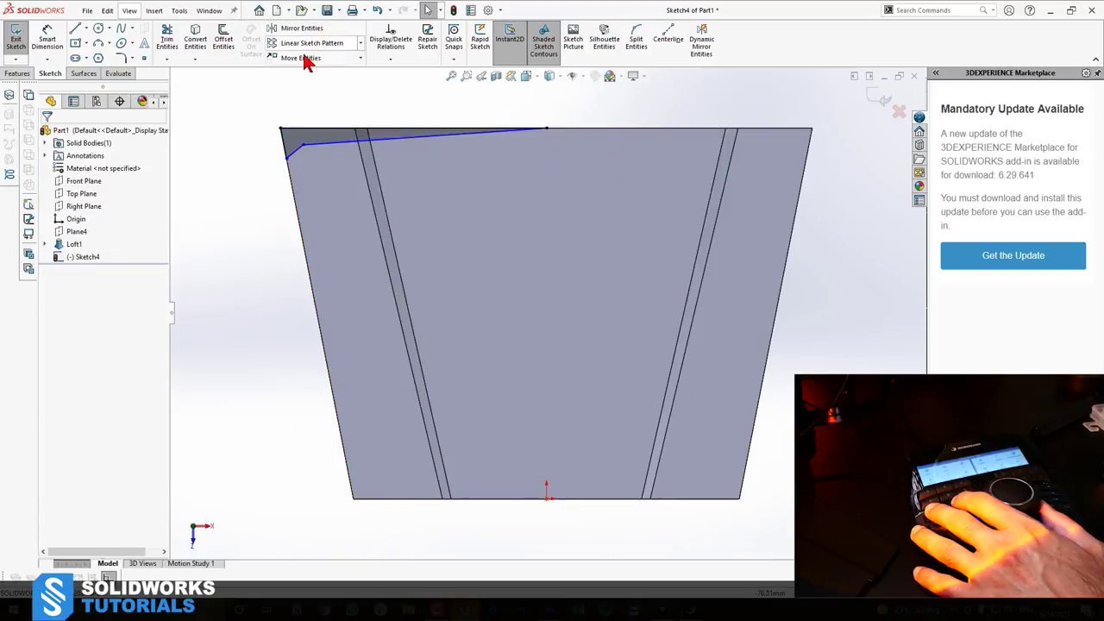
Draw a 150 mm vertical centerline from the wide edge's midpoint to the origin and mirror the corner outline about it
click(87, 29)
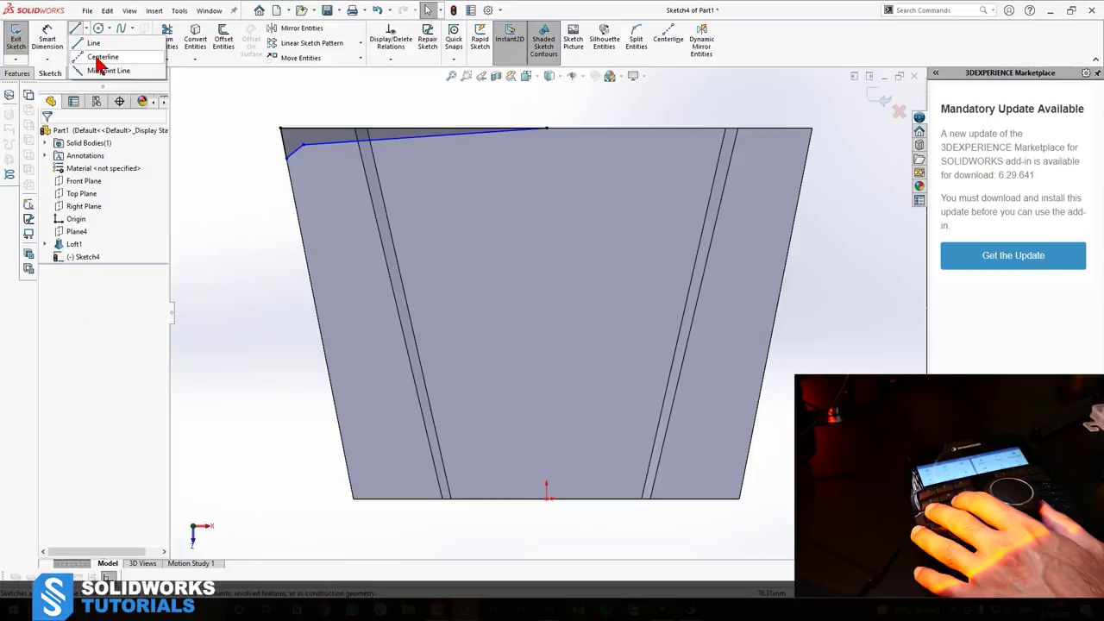
click(93, 53)
click(546, 128)
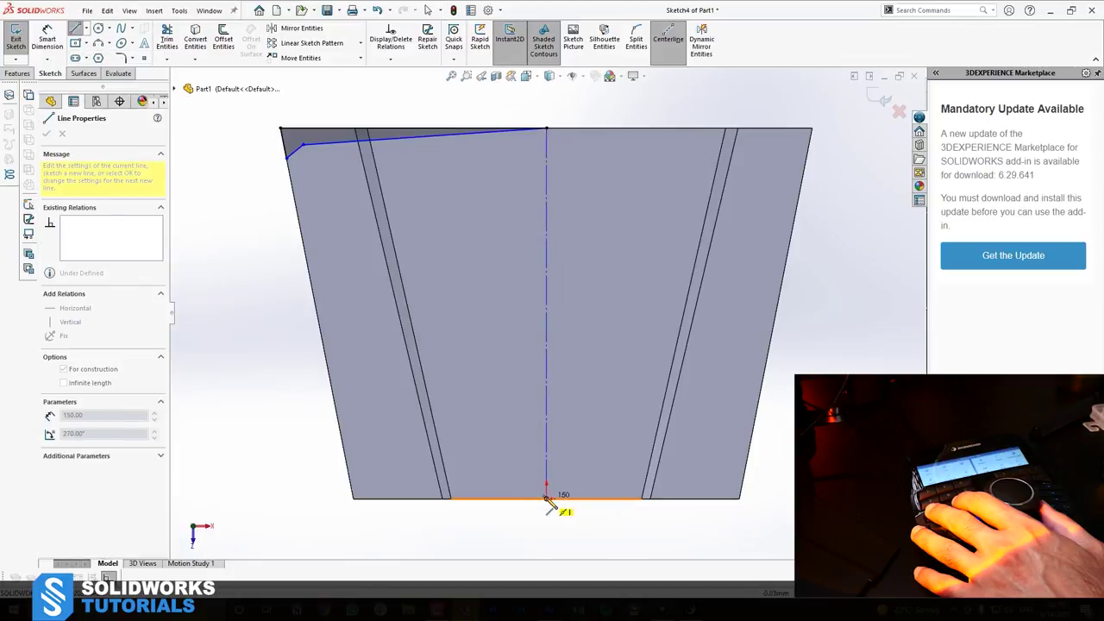
click(546, 499)
key(Escape)
drag(606, 97, 205, 255)
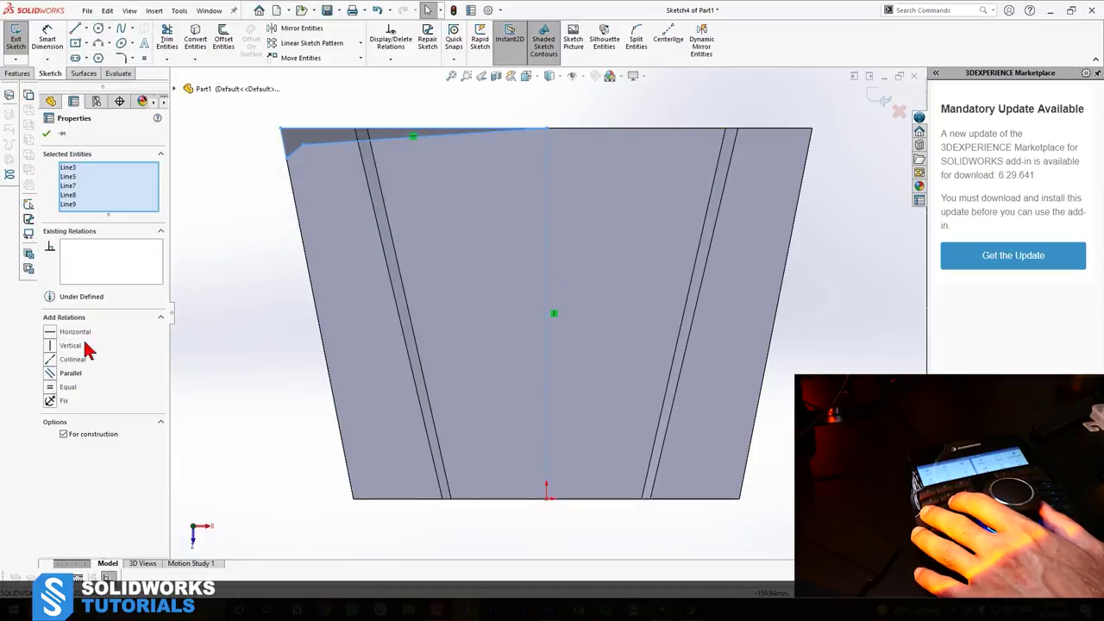
click(300, 33)
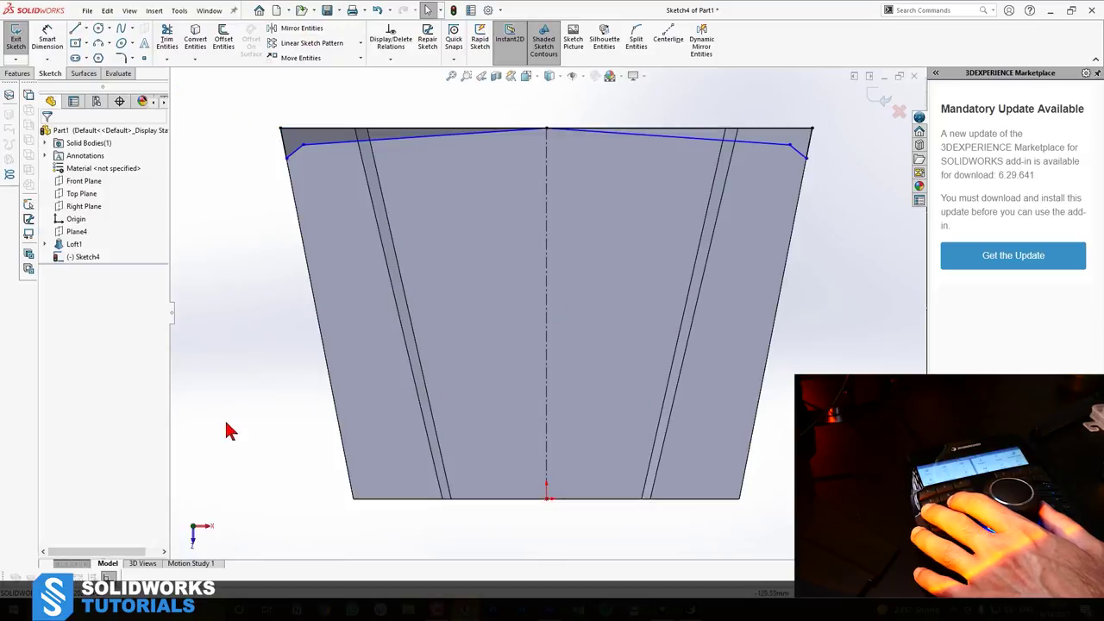
Try to dimension the outline's slanted-edge endpoint 4 mm below the outer corner, and delete that dimension
click(288, 161)
click(243, 148)
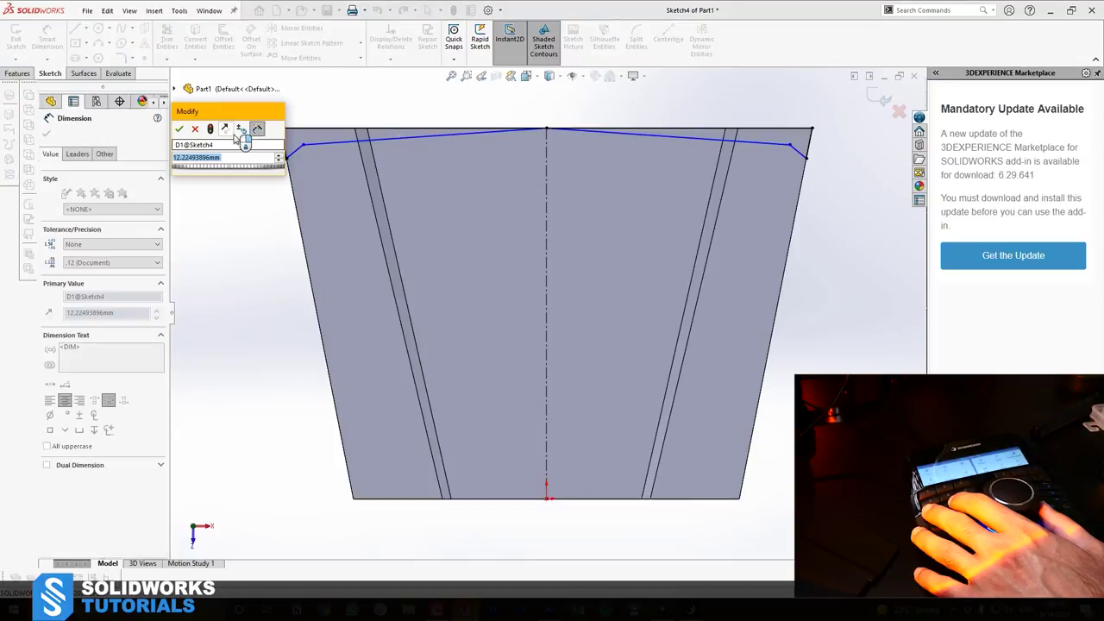
text(42)
key(Return)
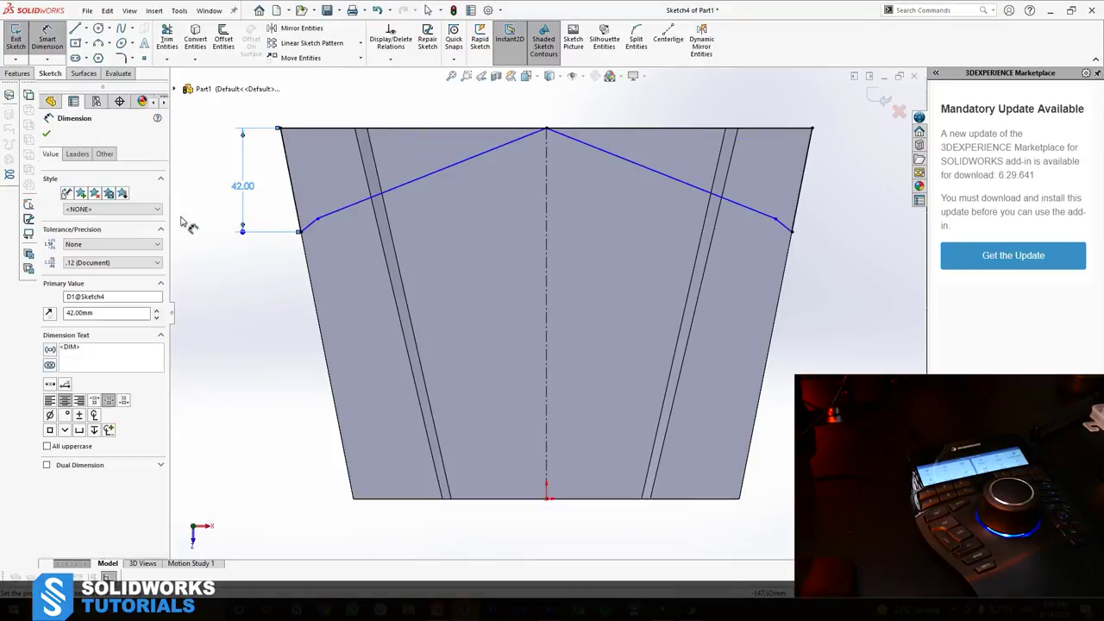
double_click(242, 185)
text(4)
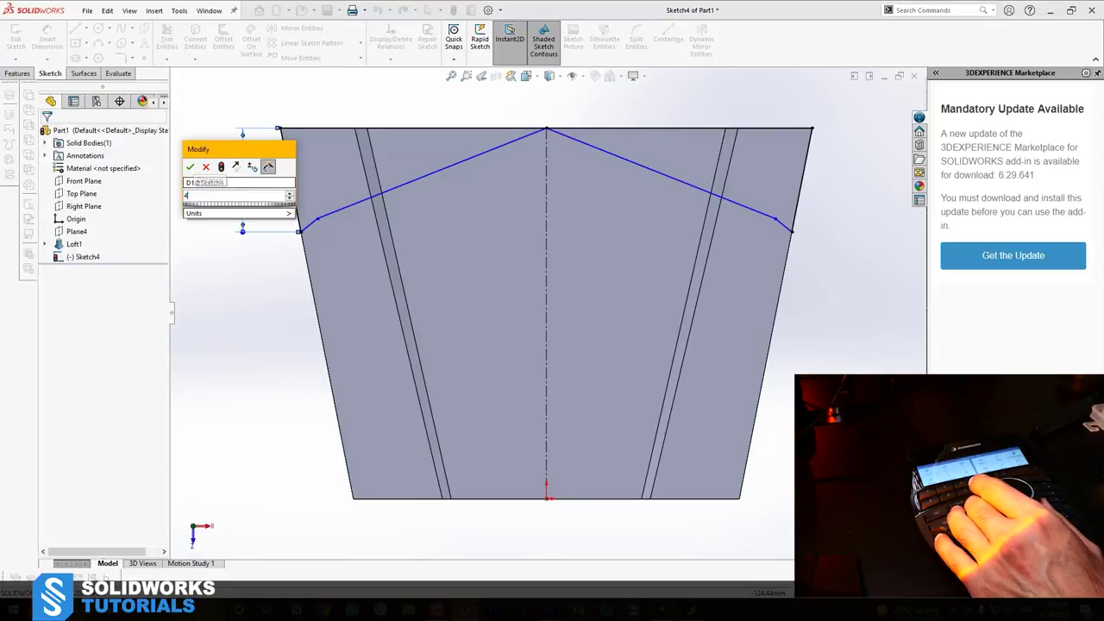
key(Return)
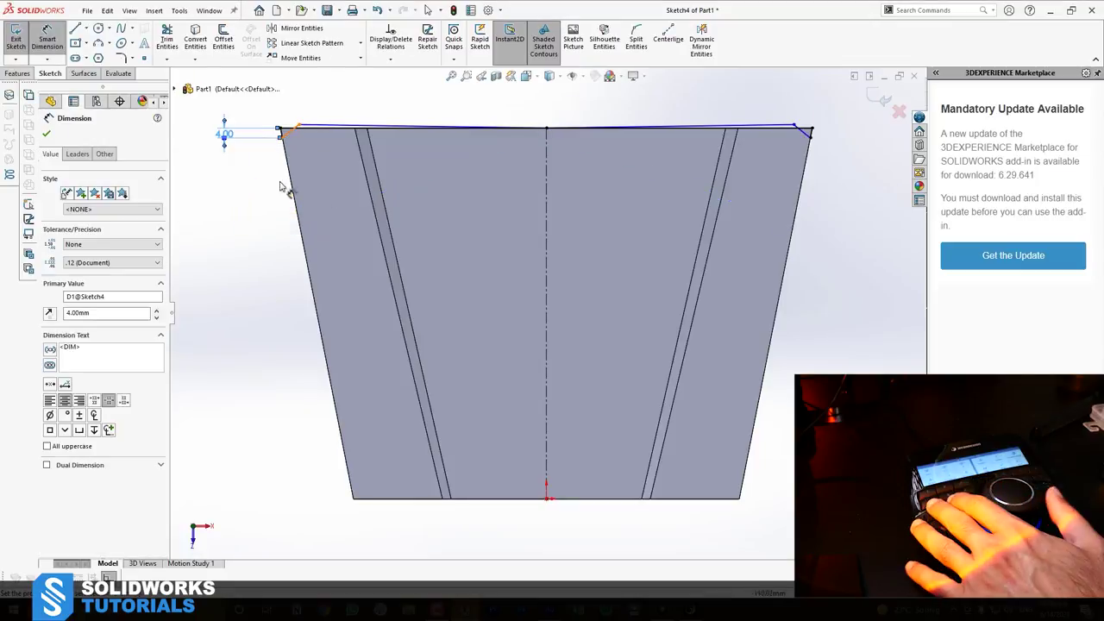
key(Escape)
mouse_move(298, 129)
mouse_down()
mouse_move(299, 157)
mouse_move(312, 151)
mouse_move(303, 169)
mouse_move(312, 163)
mouse_move(288, 148)
mouse_up()
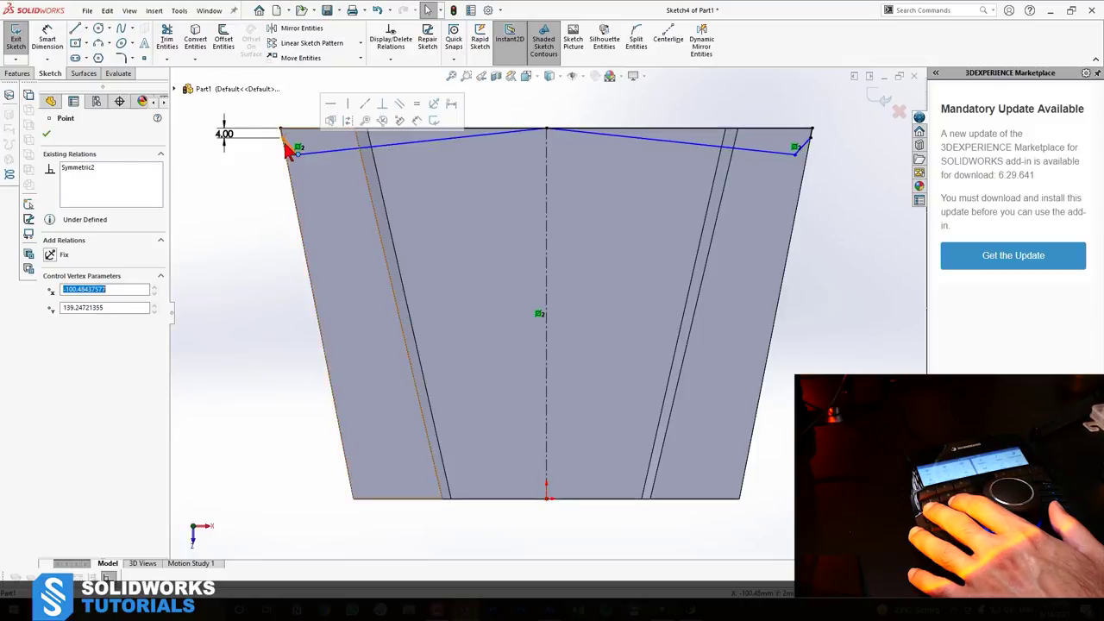
click(224, 131)
key(Delete)
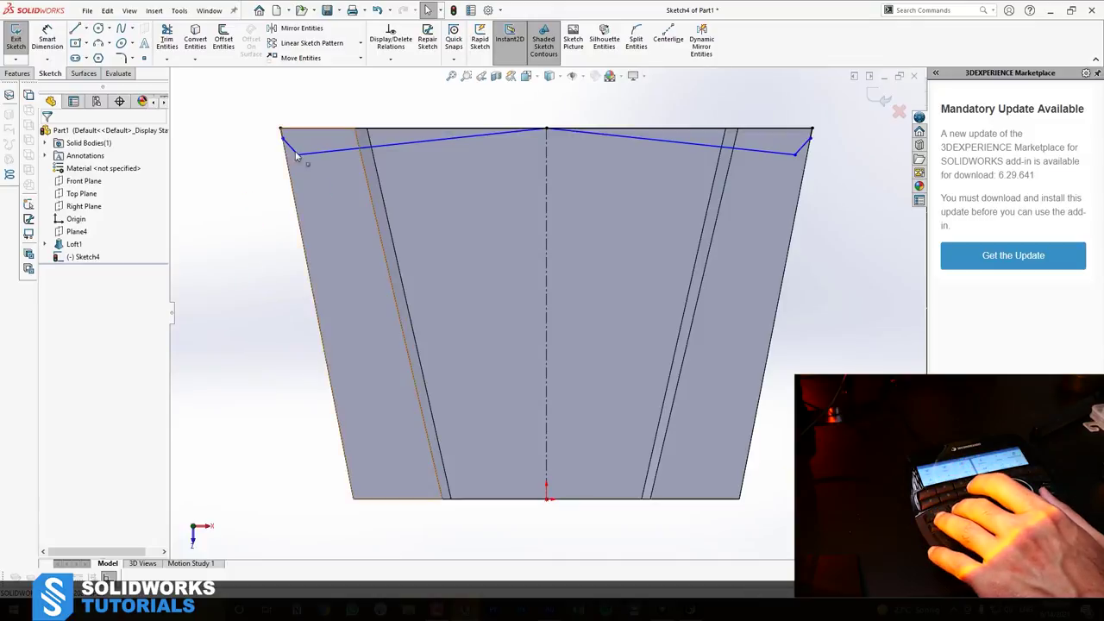
Move the outline's endpoint down the slanted edge and dimension the inner vertex 4 mm vertically from the outer corner
mouse_move(283, 143)
mouse_down()
mouse_move(293, 188)
mouse_move(289, 177)
mouse_move(197, 236)
mouse_move(291, 152)
mouse_up()
click(264, 387)
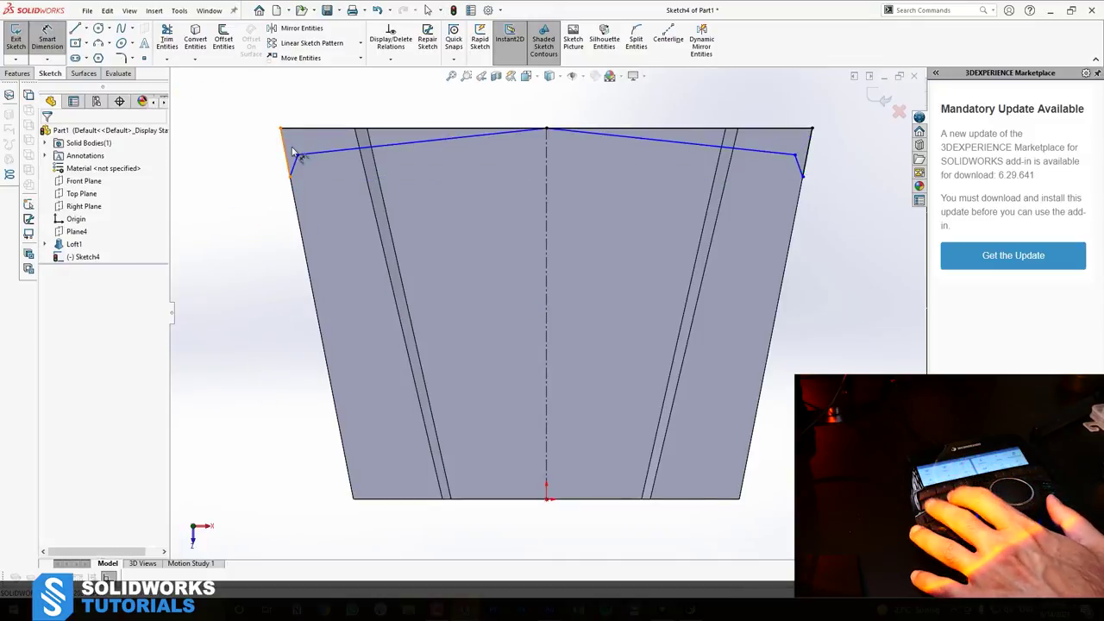
click(297, 156)
click(284, 130)
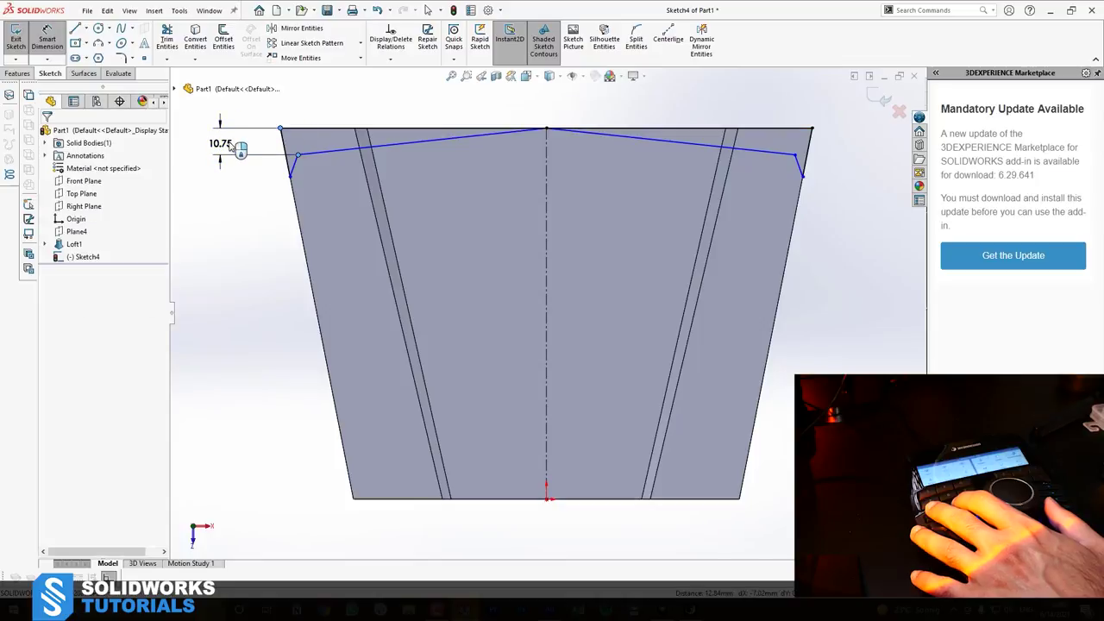
click(233, 147)
text(4)
key(Return)
key(Escape)
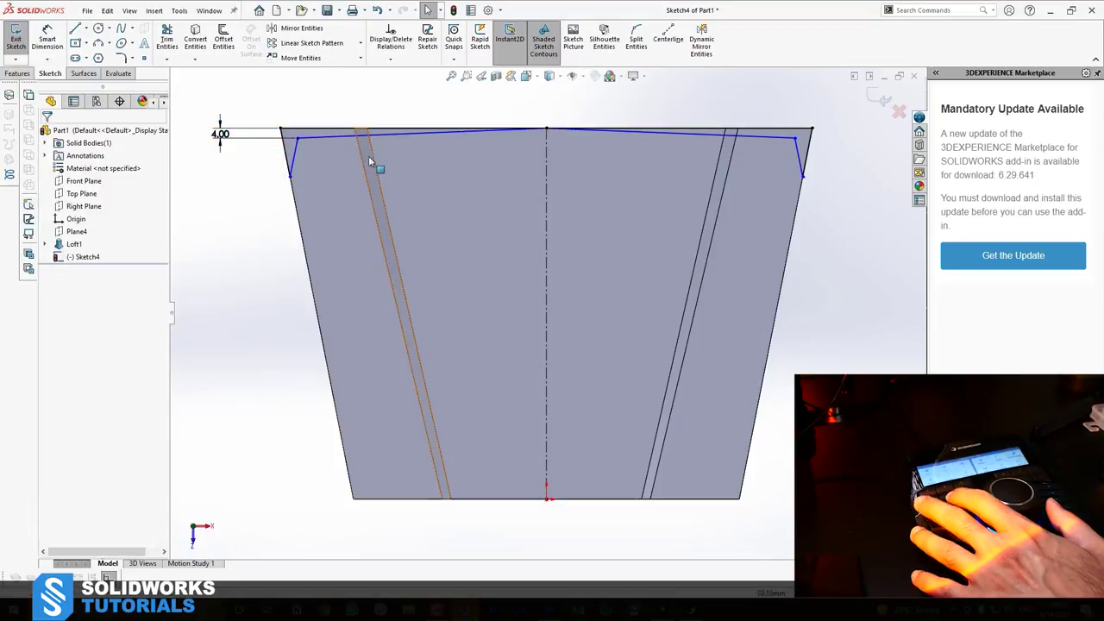
Dimension the outline's endpoint on the slanted edge 10 mm vertically from the outer corner
scroll(277, 179, up, 3)
mouse_move(307, 209)
mouse_down()
mouse_move(316, 168)
mouse_move(296, 153)
mouse_up()
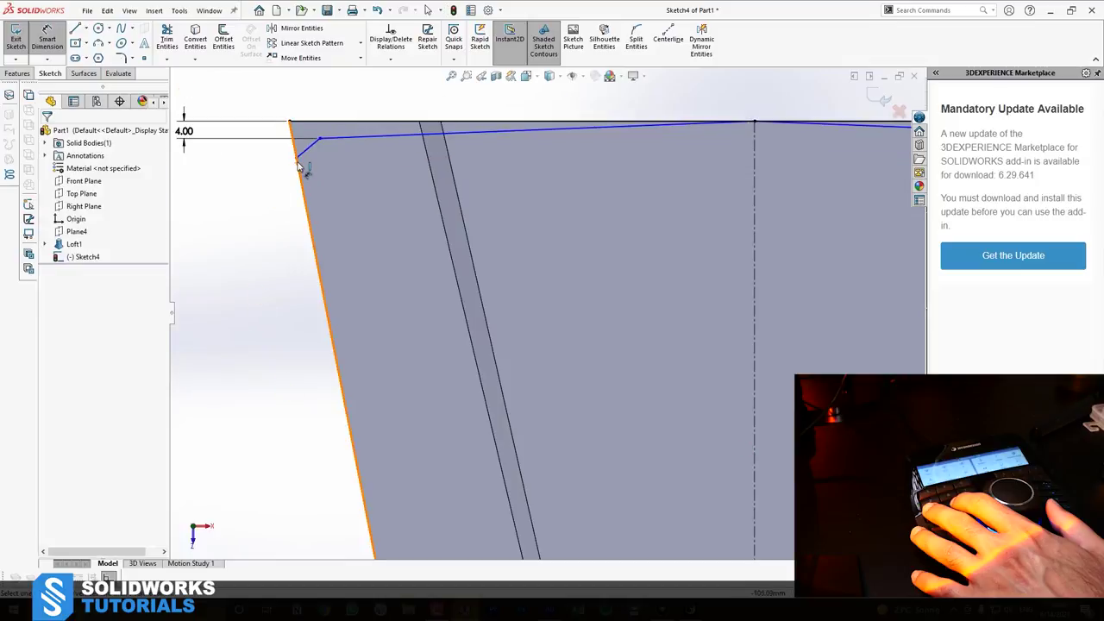
click(297, 158)
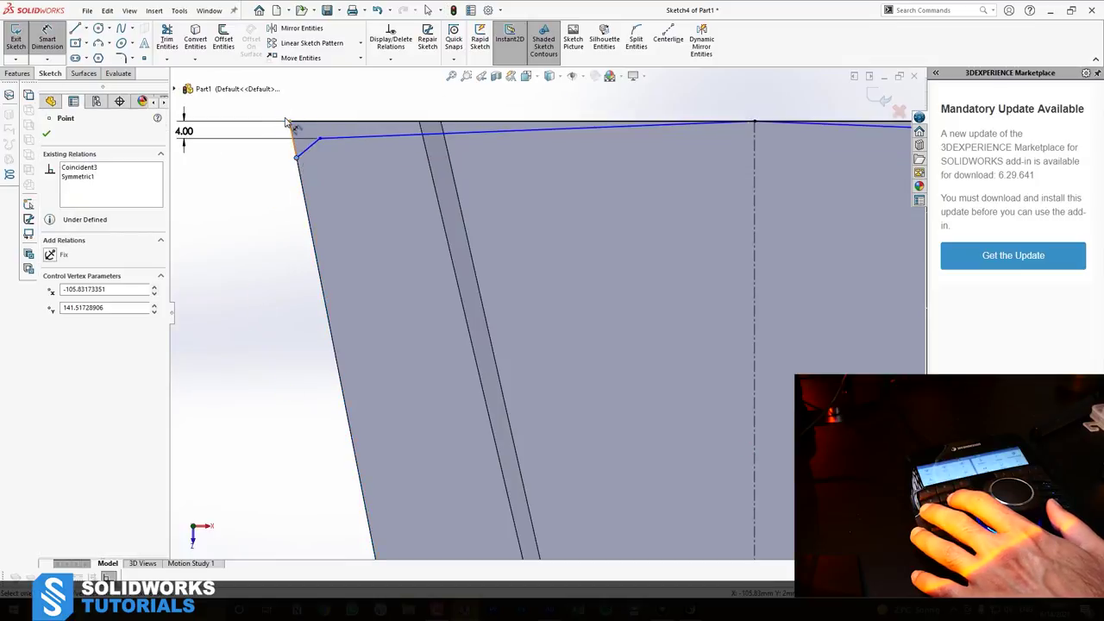
double_click(245, 155)
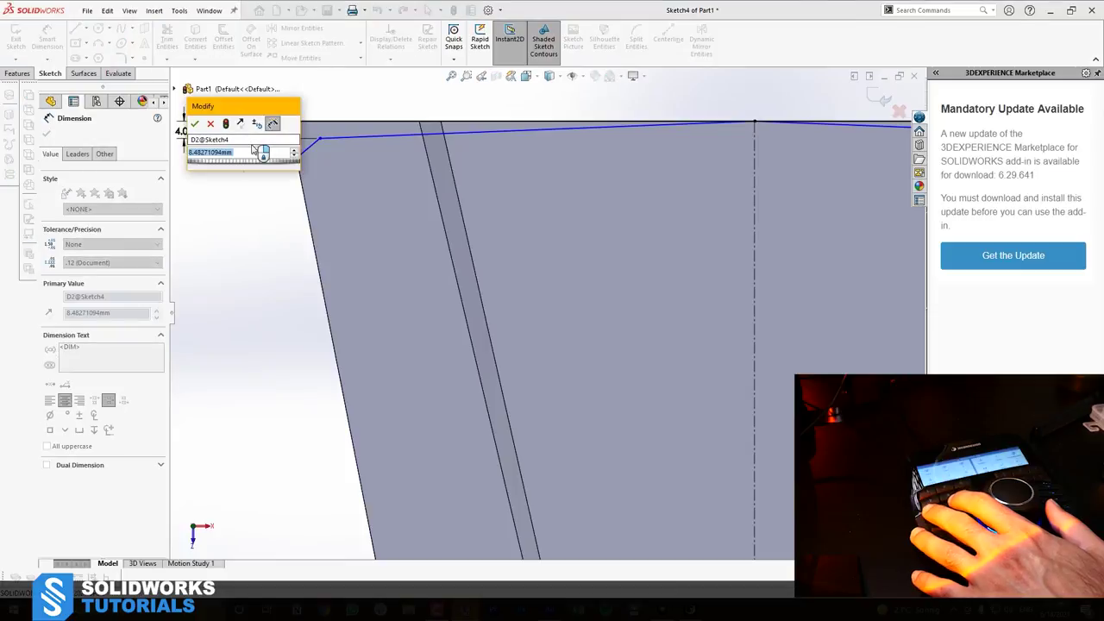
text(10)
key(Return)
click(259, 256)
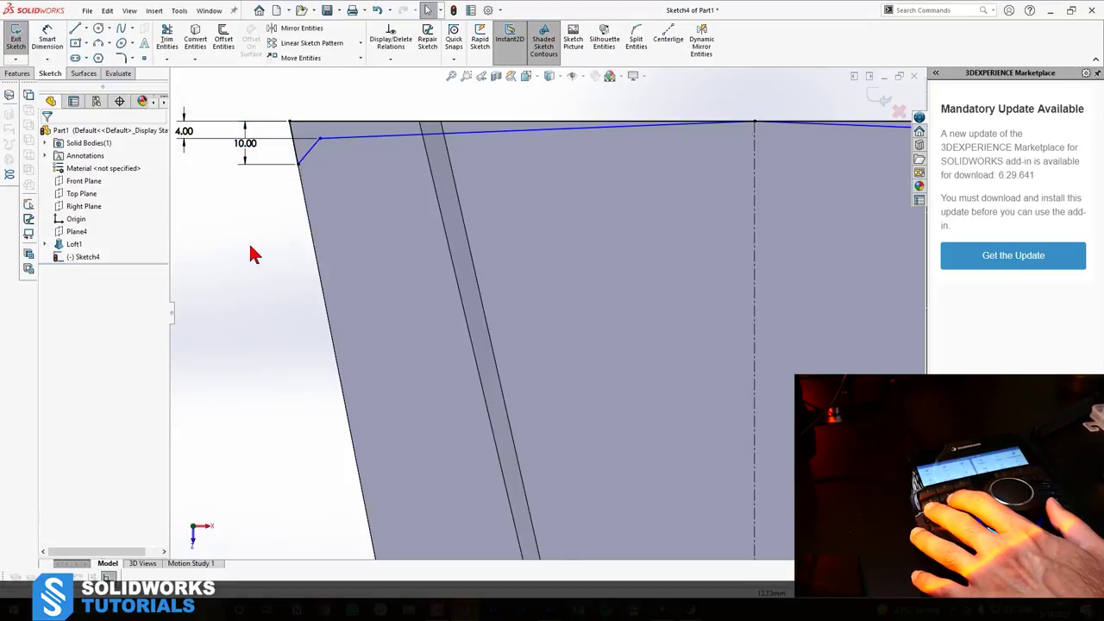
scroll(424, 249, down, 5)
scroll(505, 338, up, 5)
mouse_move(281, 211)
mouse_down()
mouse_move(293, 242)
mouse_move(264, 231)
mouse_up()
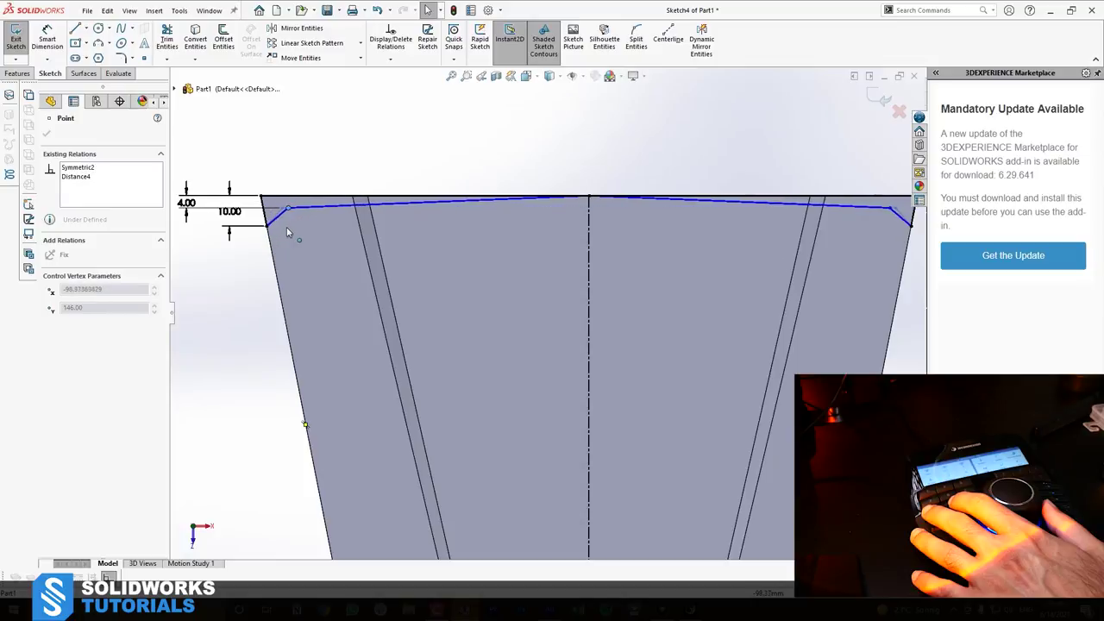
click(261, 366)
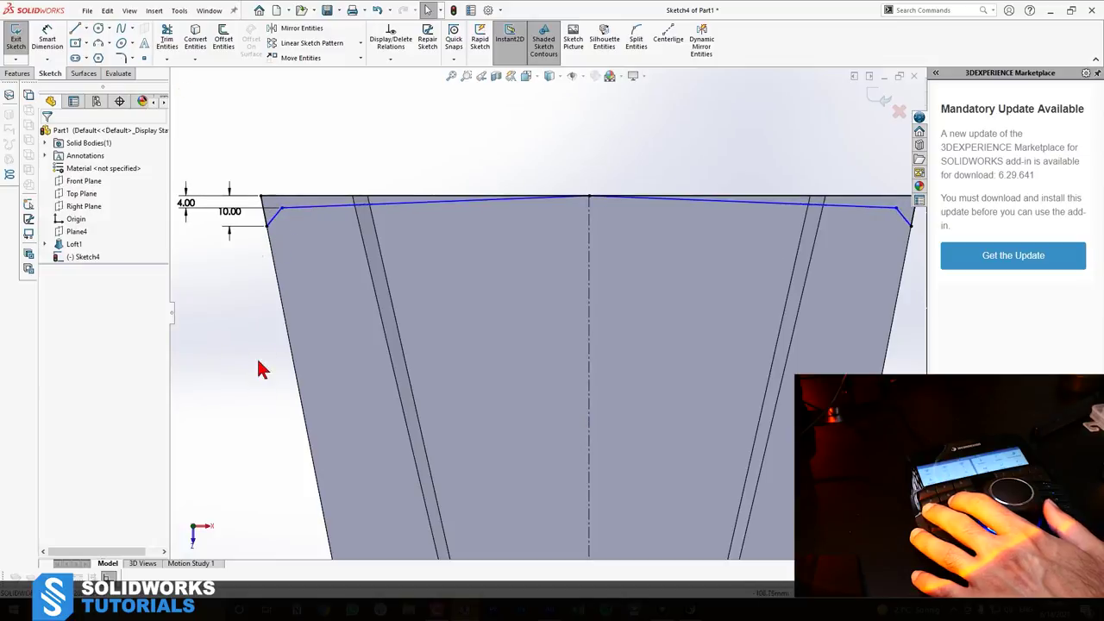
drag(273, 221, 266, 215)
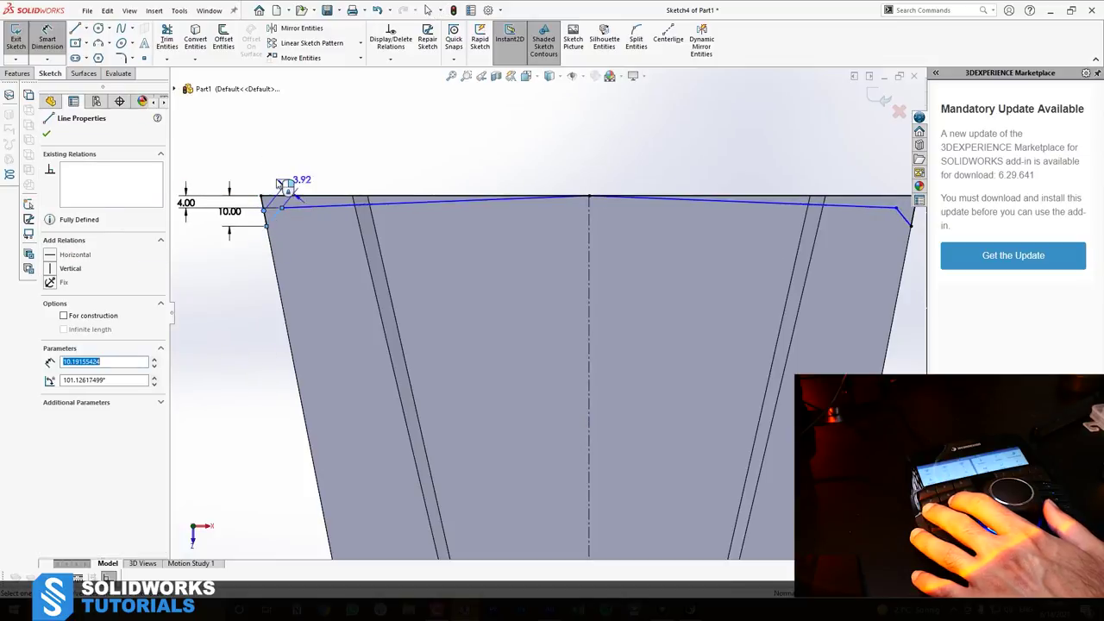
key(Escape)
Dimension the angle between the short sloped line and the slanted side edge as 50 degrees
scroll(266, 221, down, 3)
click(327, 233)
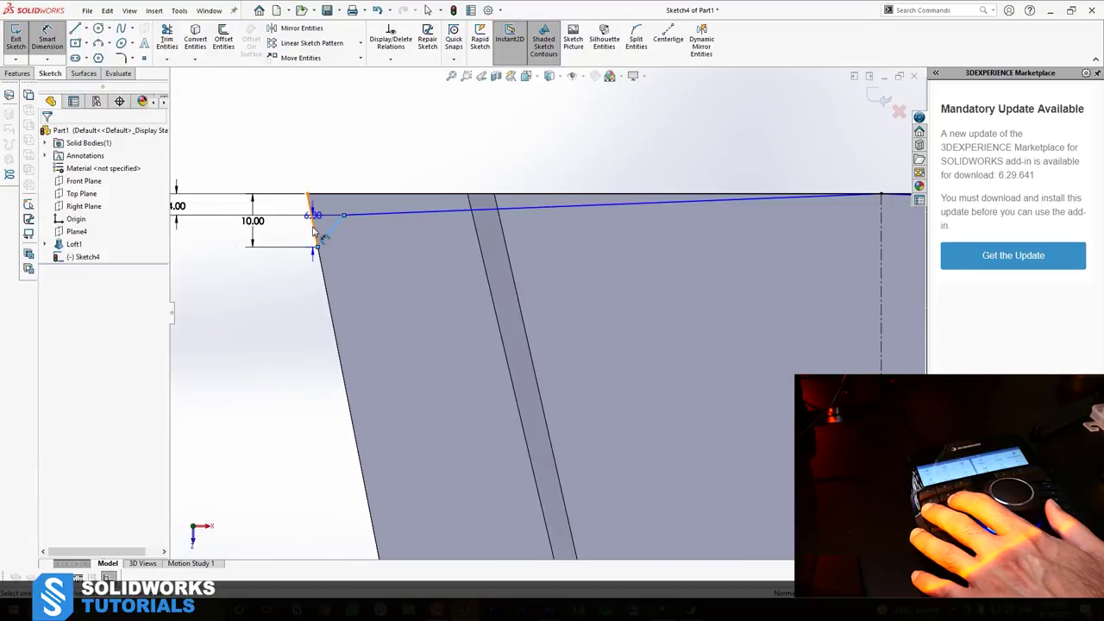
click(318, 226)
click(340, 173)
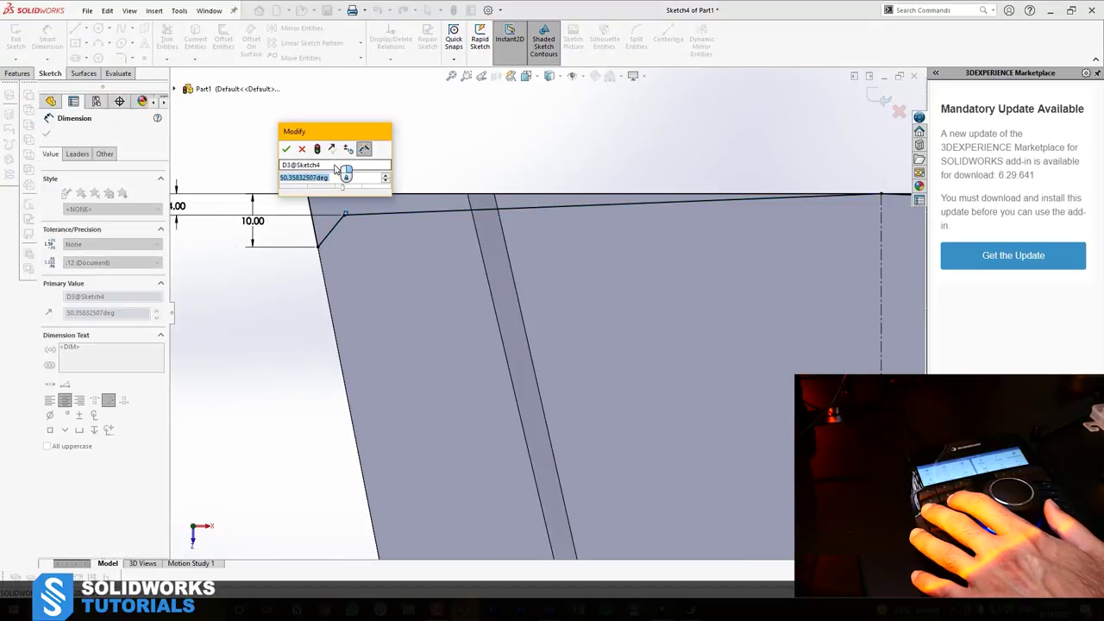
text(50)
key(Return)
key(Escape)
Cut the narrow regions between the mirrored outline and the plate's wide edge with a 150 mm blind Extruded Cut
scroll(526, 293, down, 4)
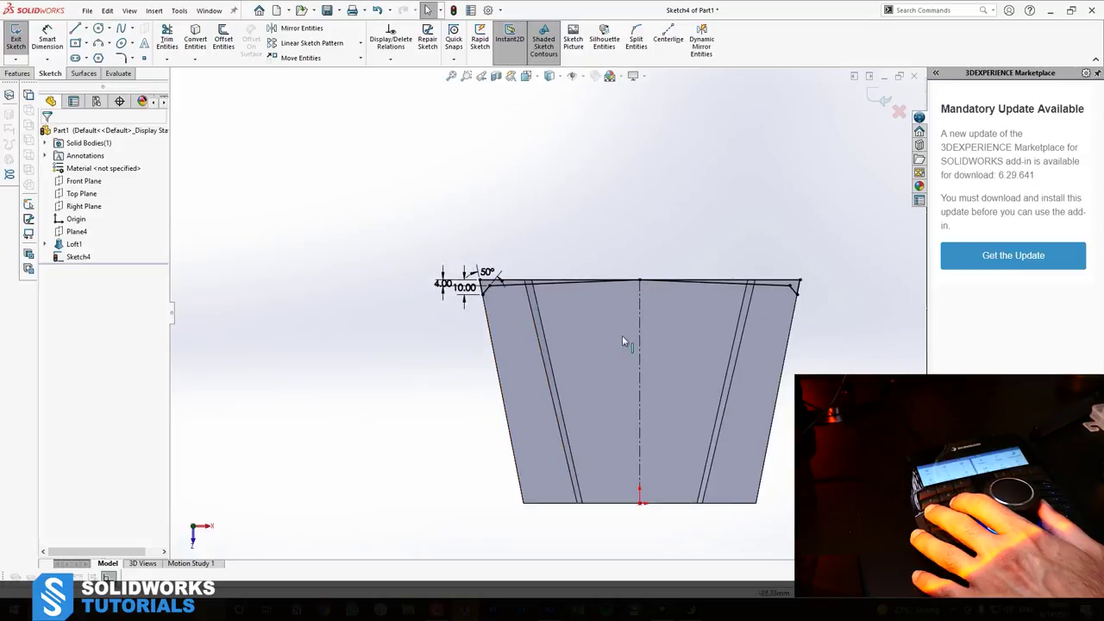
scroll(647, 345, up, 2)
click(17, 74)
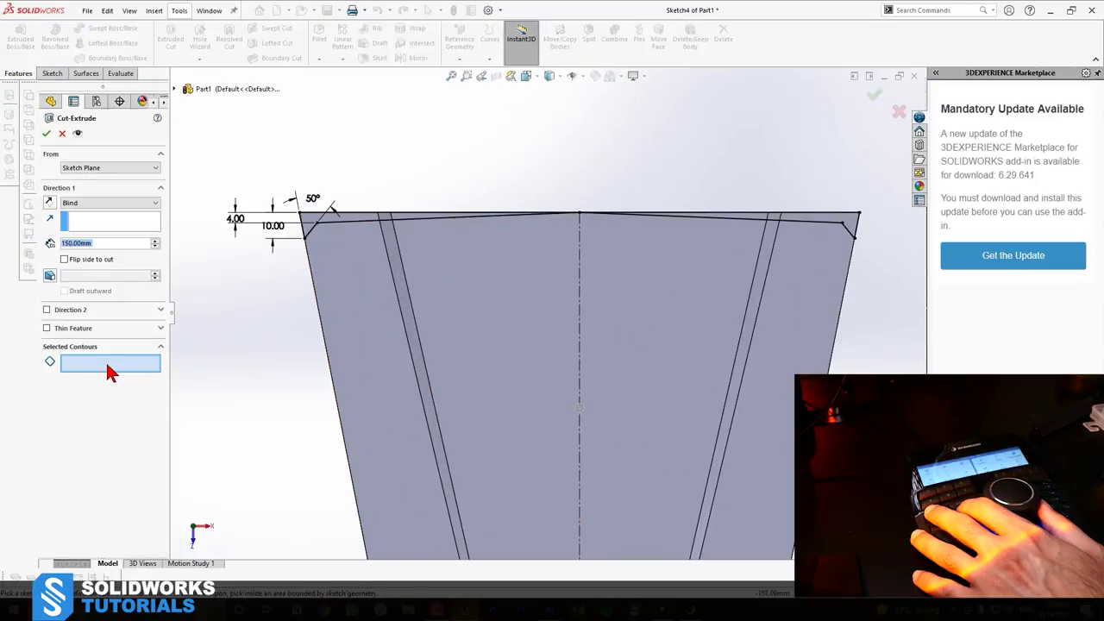
click(315, 226)
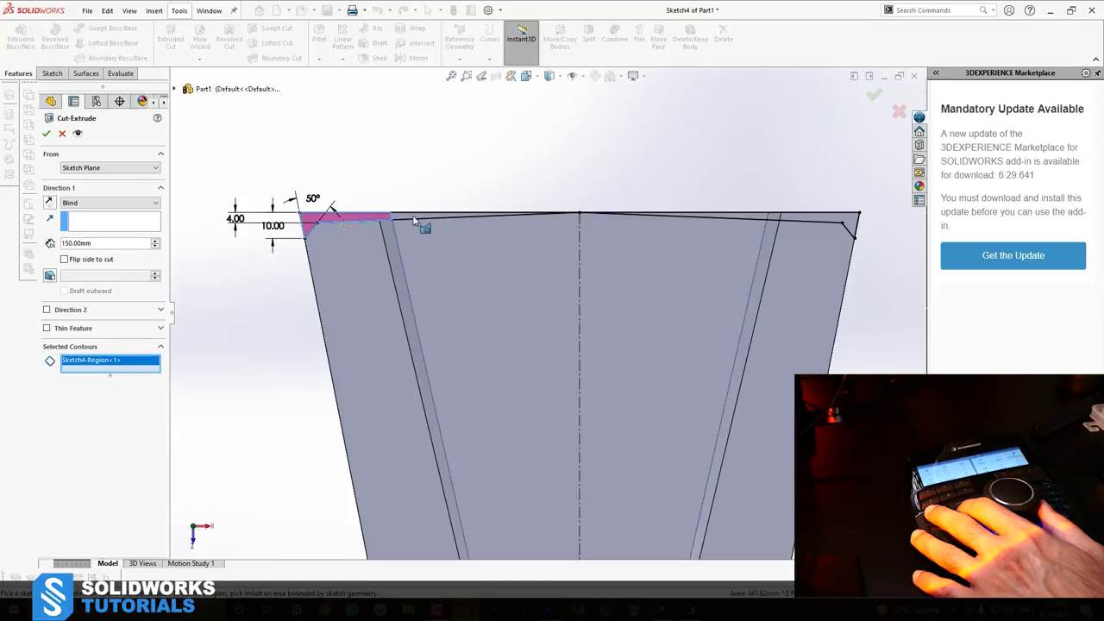
click(483, 233)
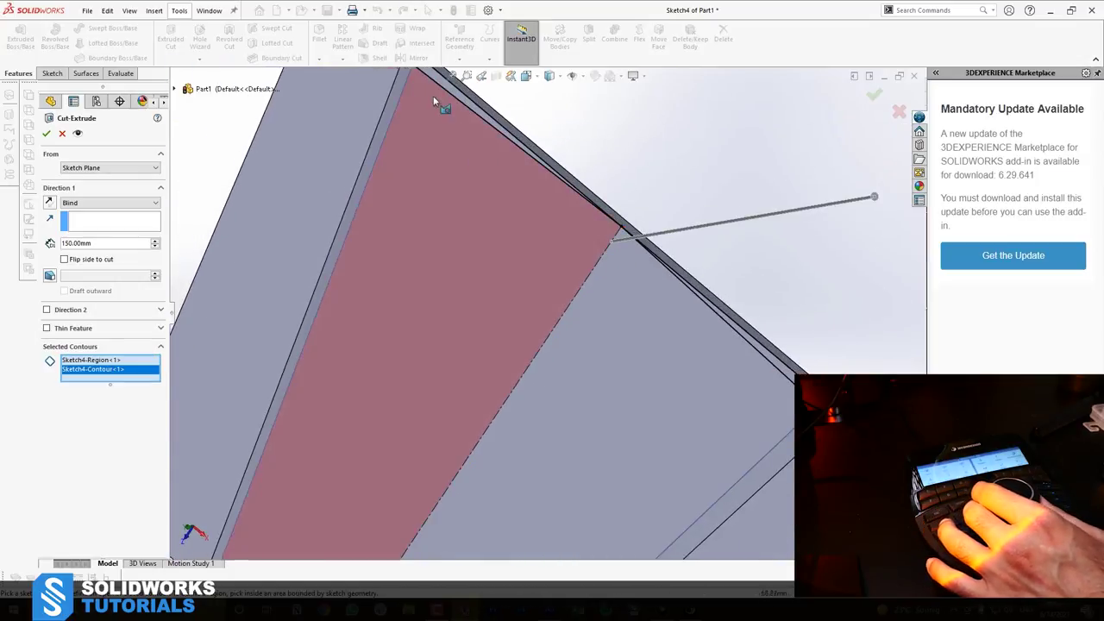
click(570, 277)
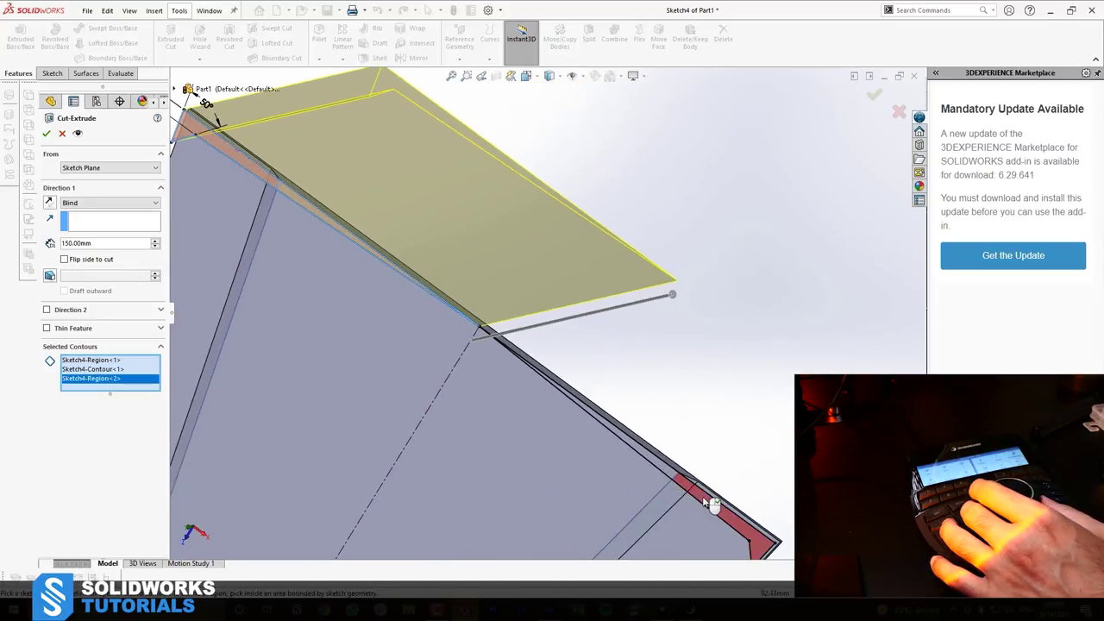
click(707, 503)
click(665, 469)
right_click(666, 467)
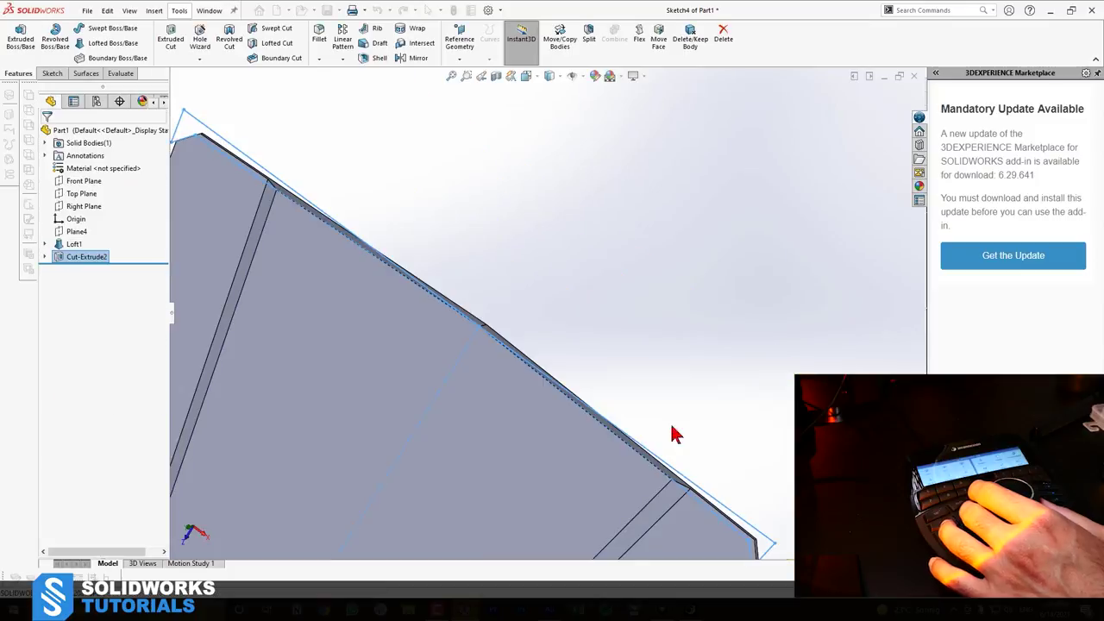
click(723, 242)
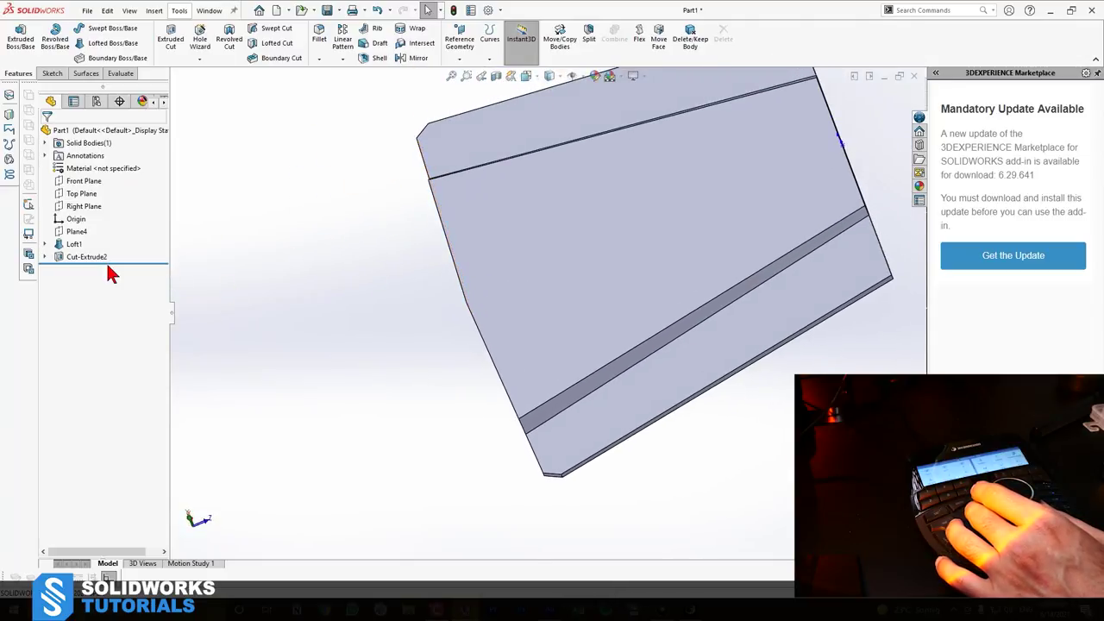
Roll the model back to the state just before the extruded cut
drag(120, 256, 120, 251)
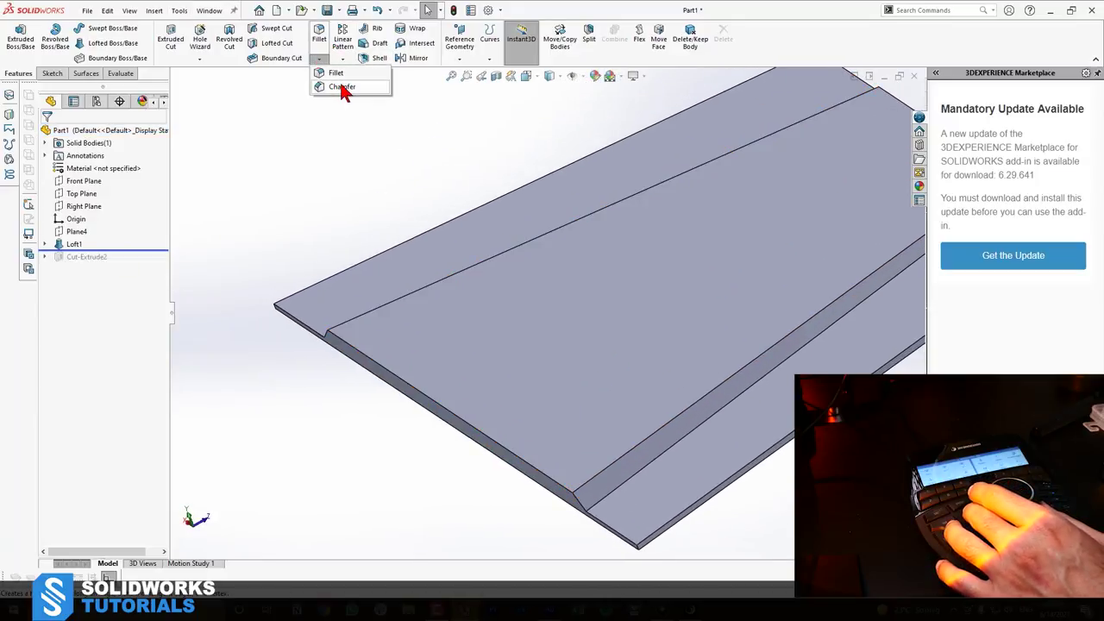
key(c)
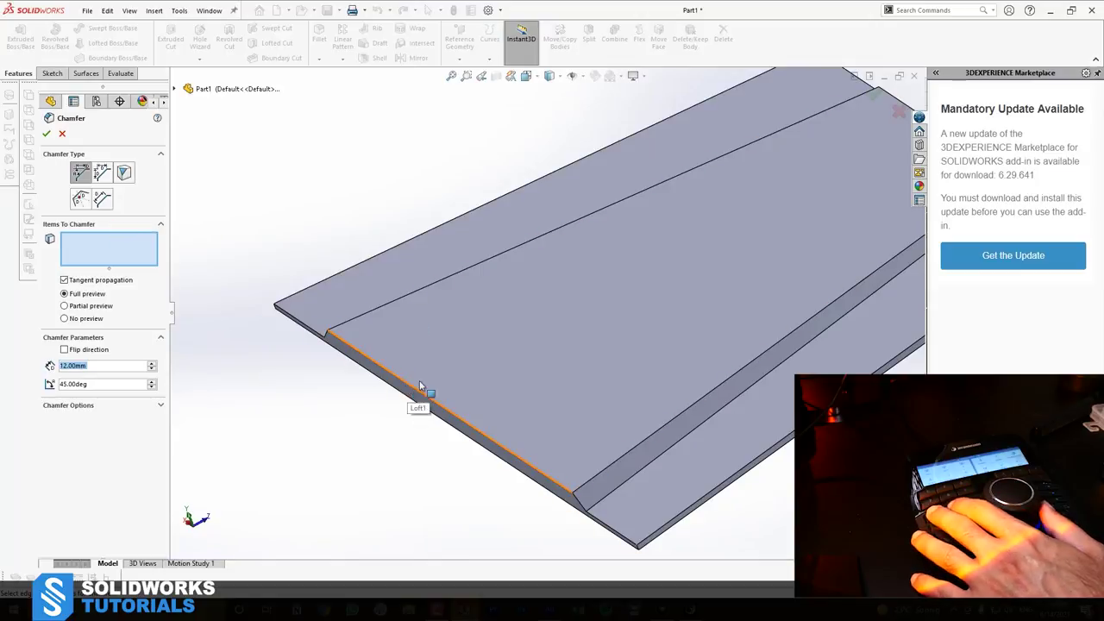
key(Escape)
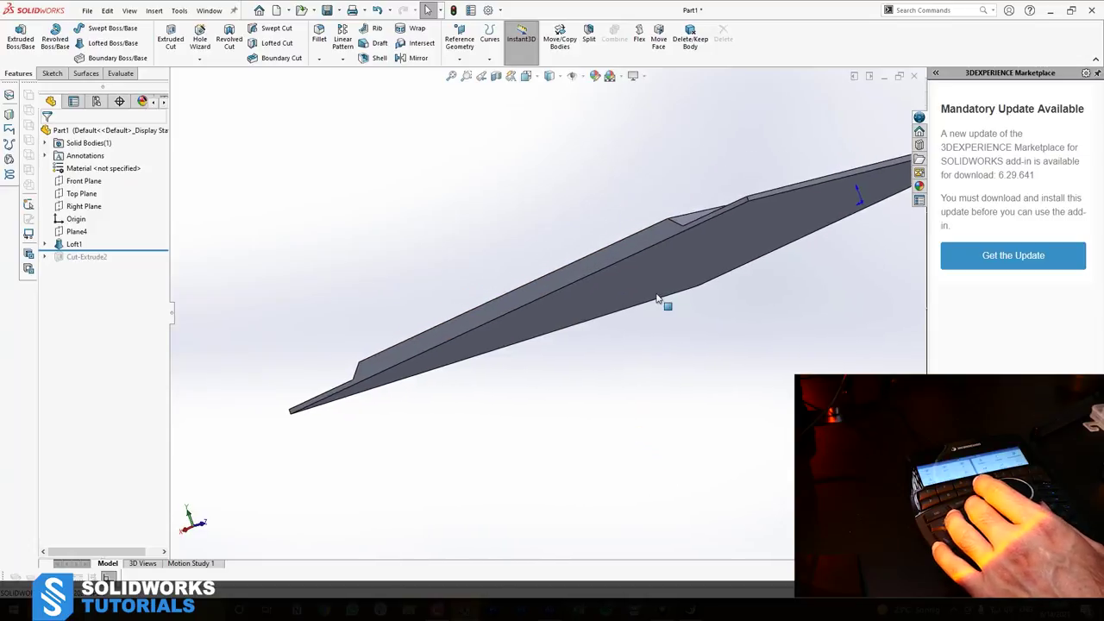
Thicken the plate by offsetting its underside face 10 mm with Move Face
click(664, 35)
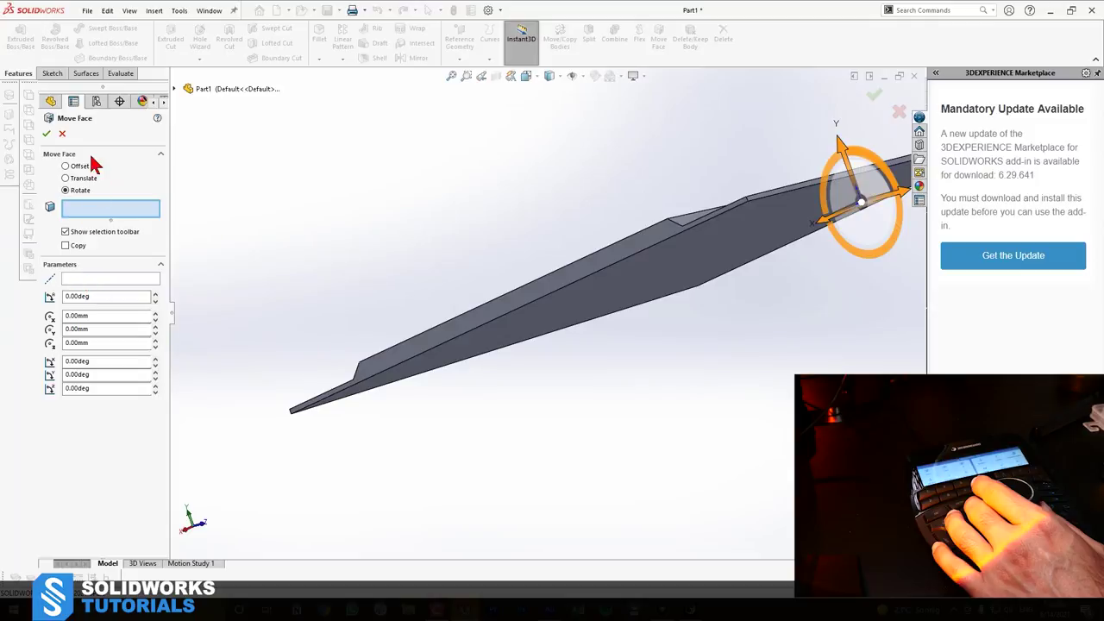
click(74, 167)
click(563, 323)
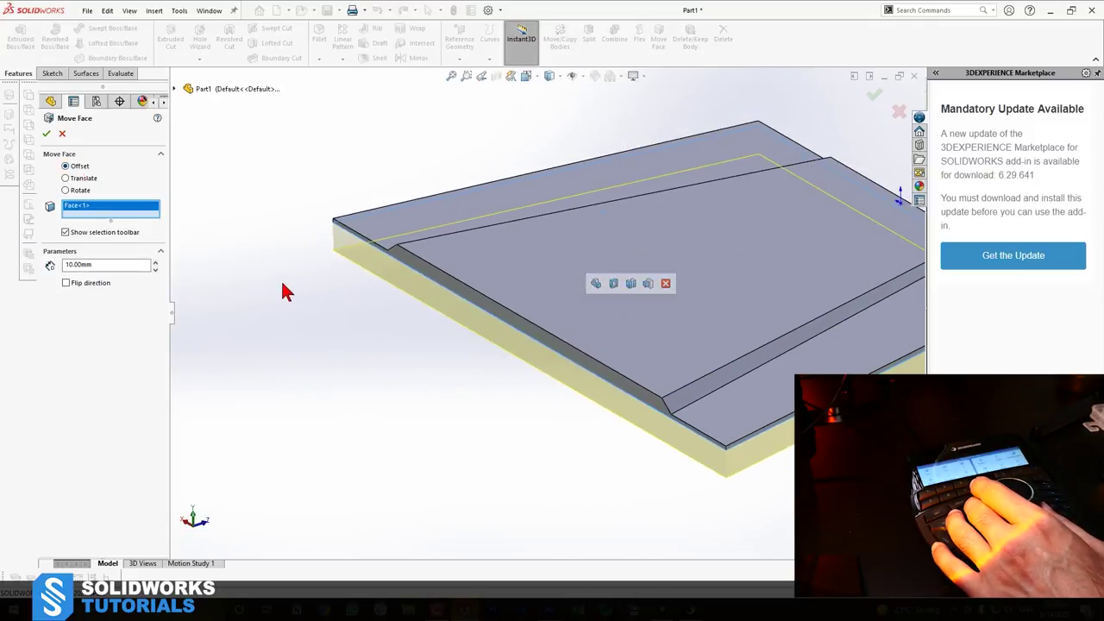
click(46, 133)
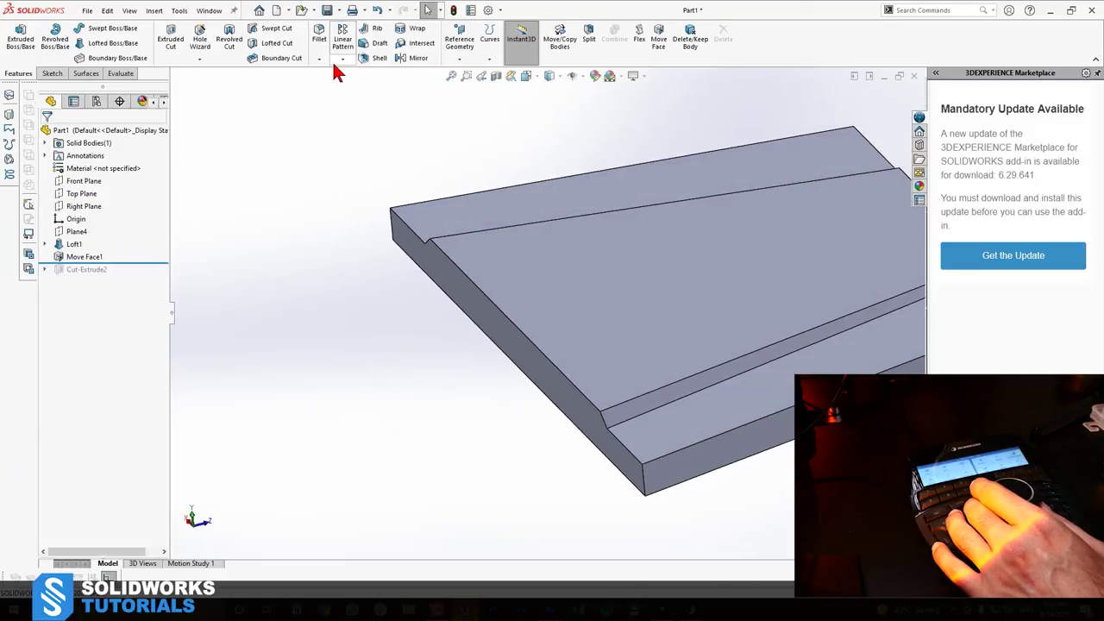
Chamfer the upper edge of the plate's wide end at 13 mm and 45 degrees
key(c)
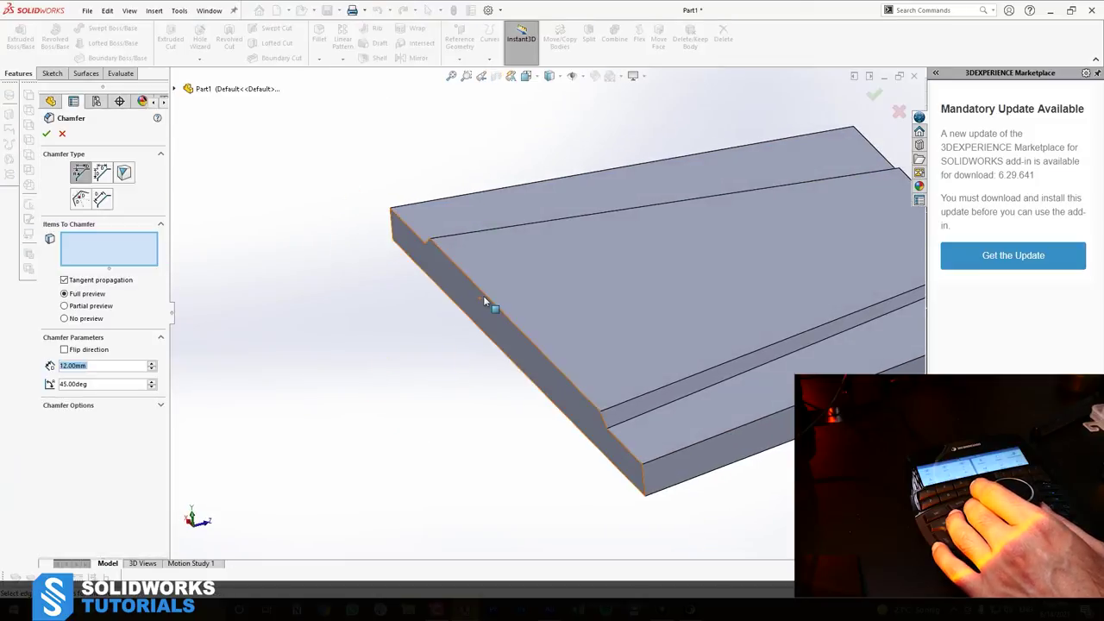
click(486, 297)
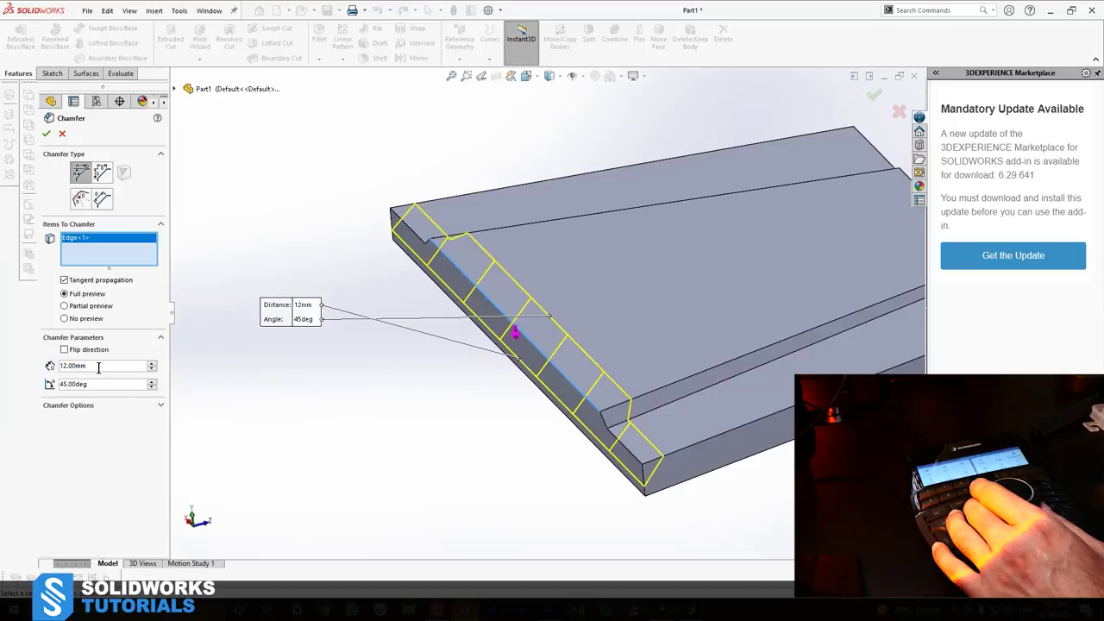
text(13)
key(Return)
key(Return)
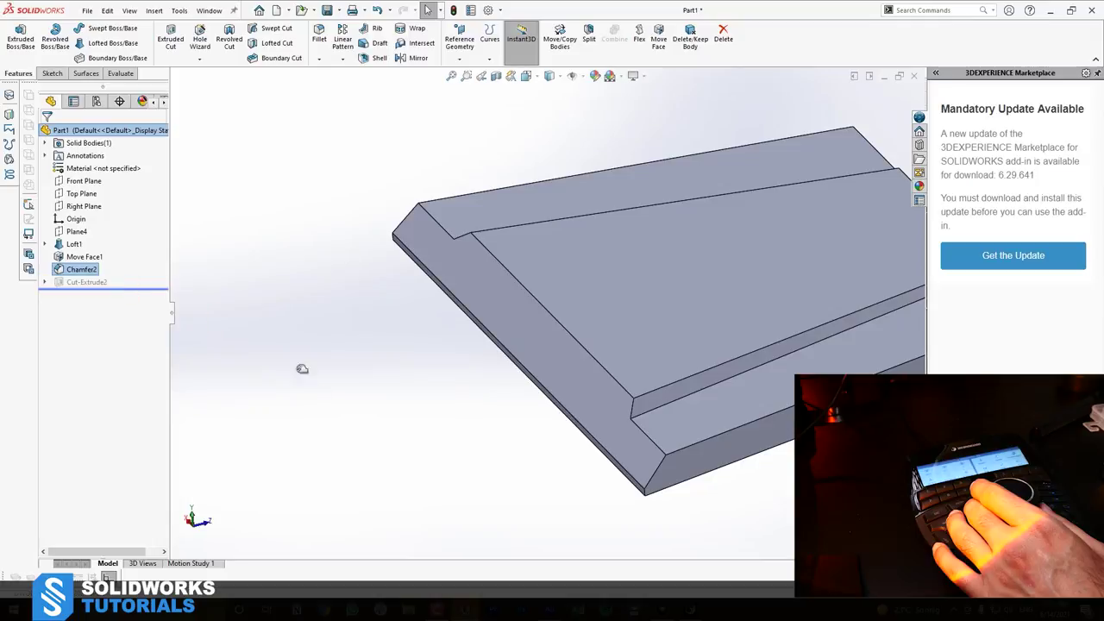
Roll the model forward to include the extruded cut and open the cut's sketch for editing
key(ctrl+shift+e)
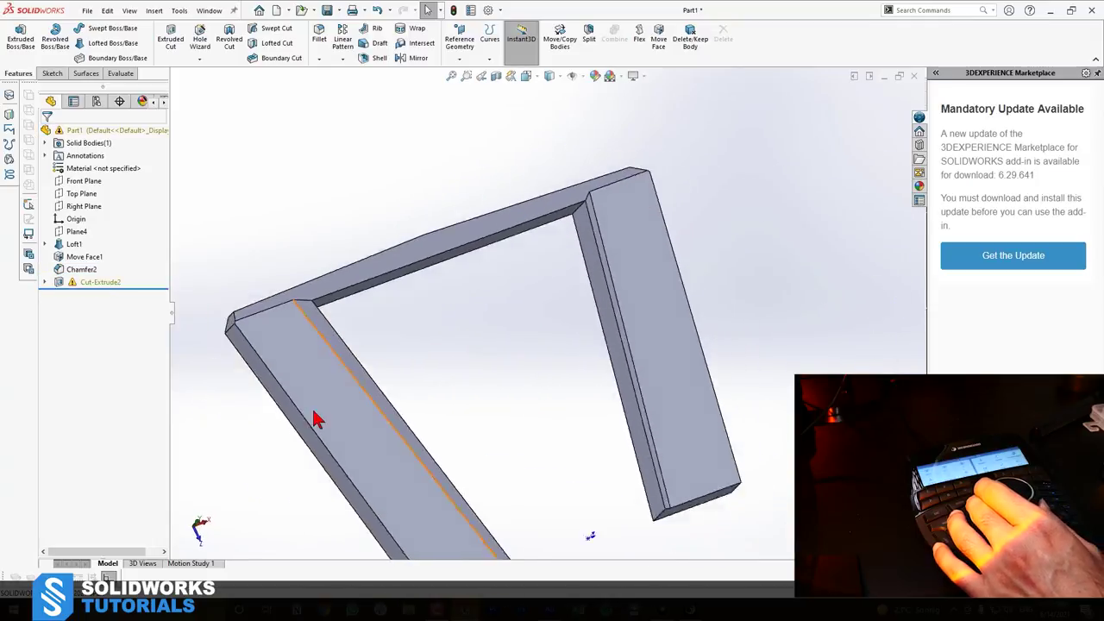
click(87, 283)
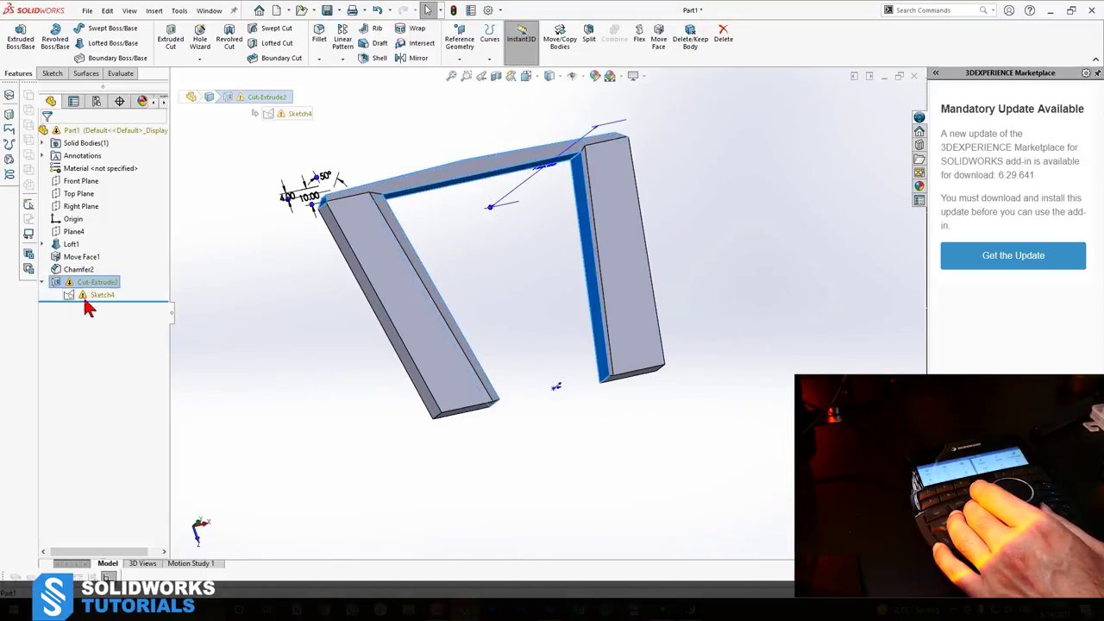
click(97, 295)
click(110, 266)
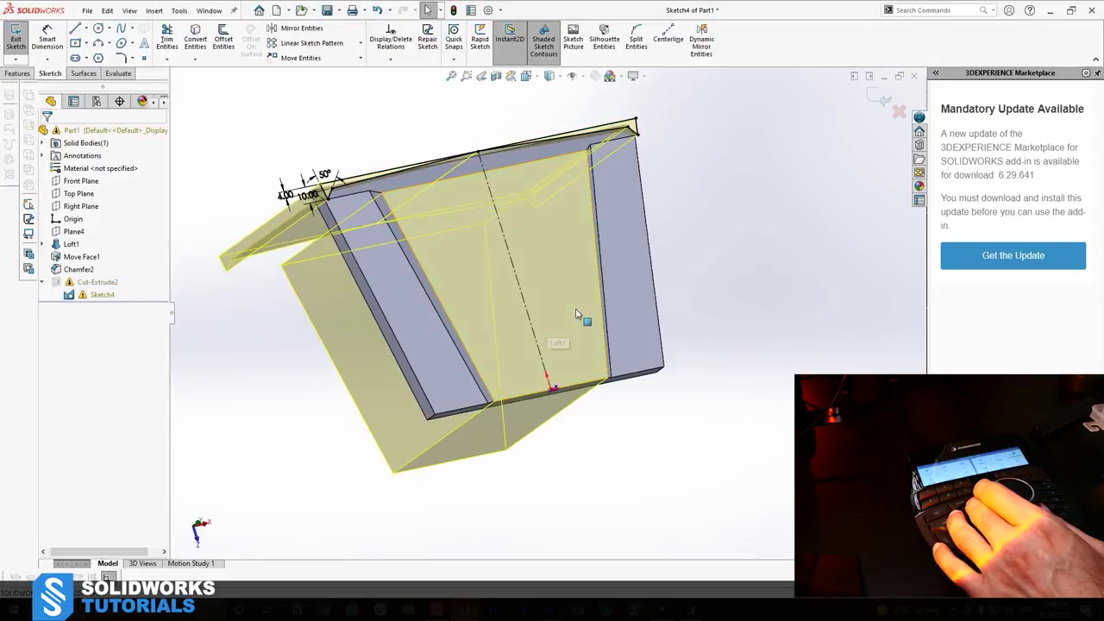
Replace the outline's outer corner point's coincident relation with a coincident relation to the plate's outer corner vertex
click(321, 172)
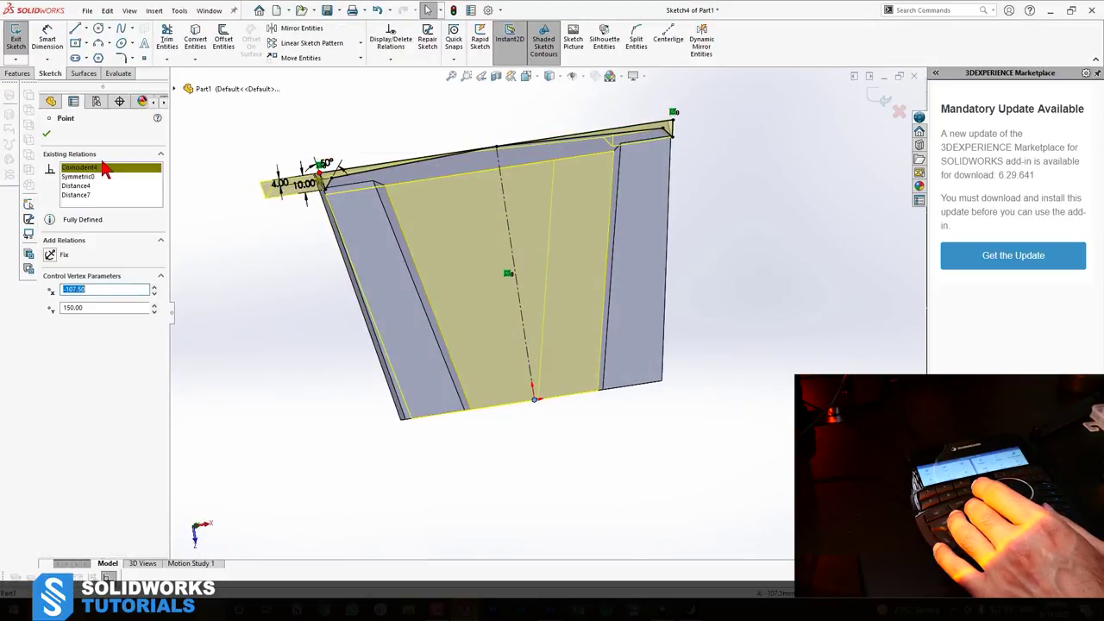
click(216, 313)
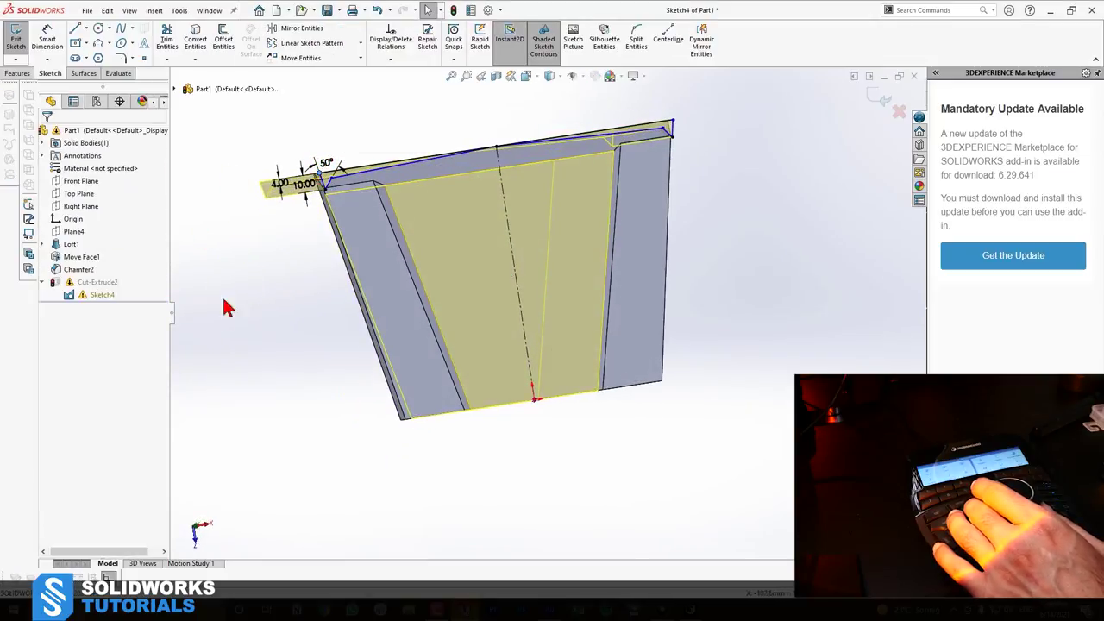
key(space)
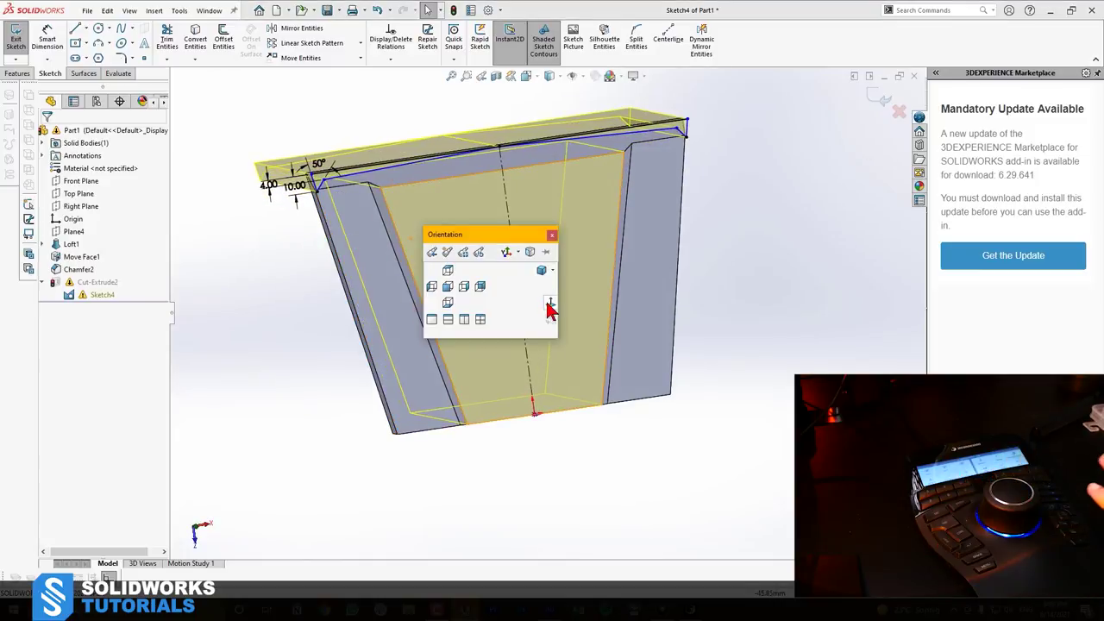
click(549, 304)
scroll(366, 185, down, 5)
scroll(493, 257, up, 3)
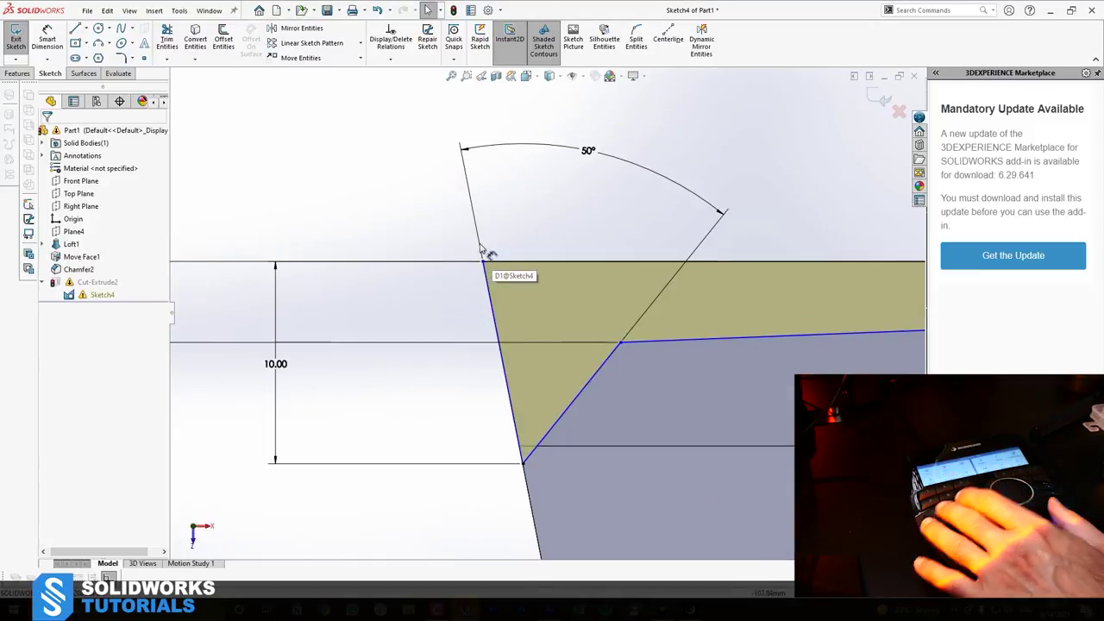
click(484, 262)
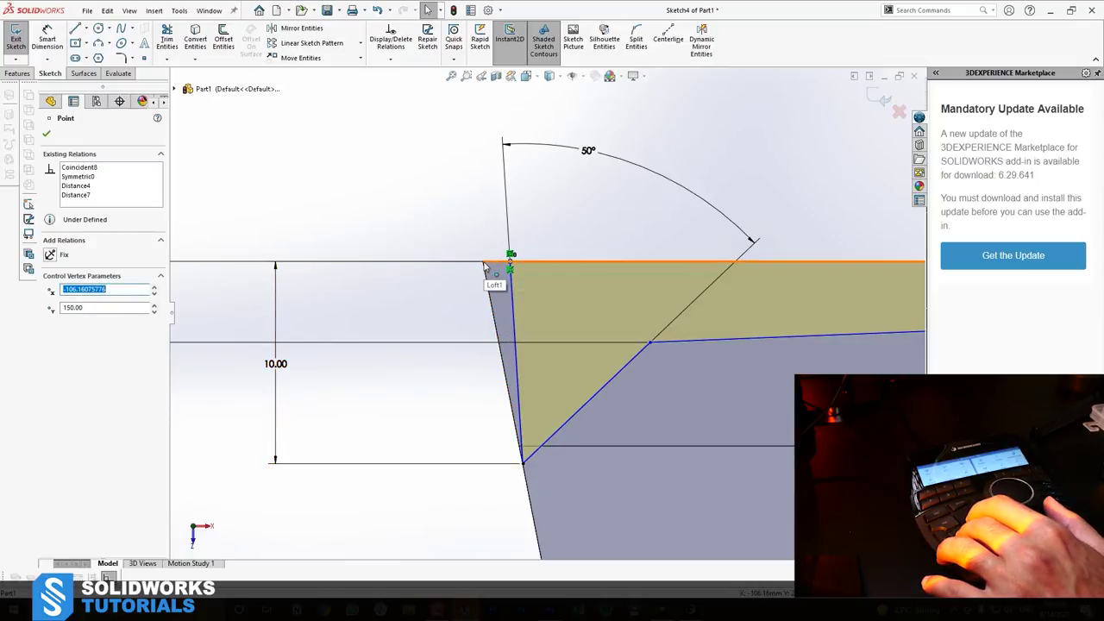
ctrl+click(484, 264)
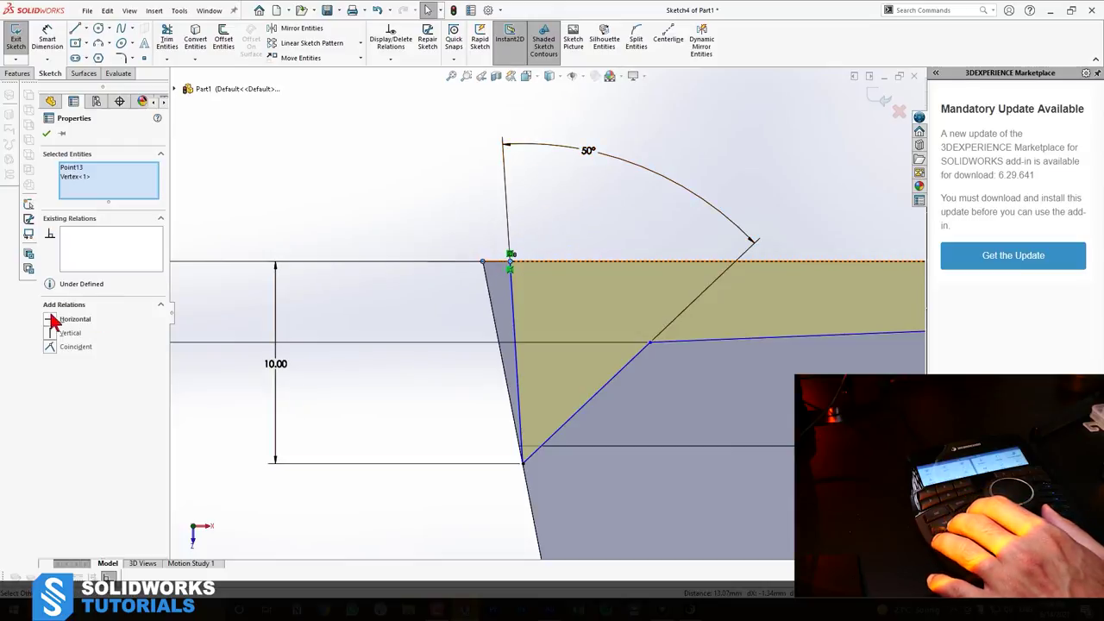
click(49, 347)
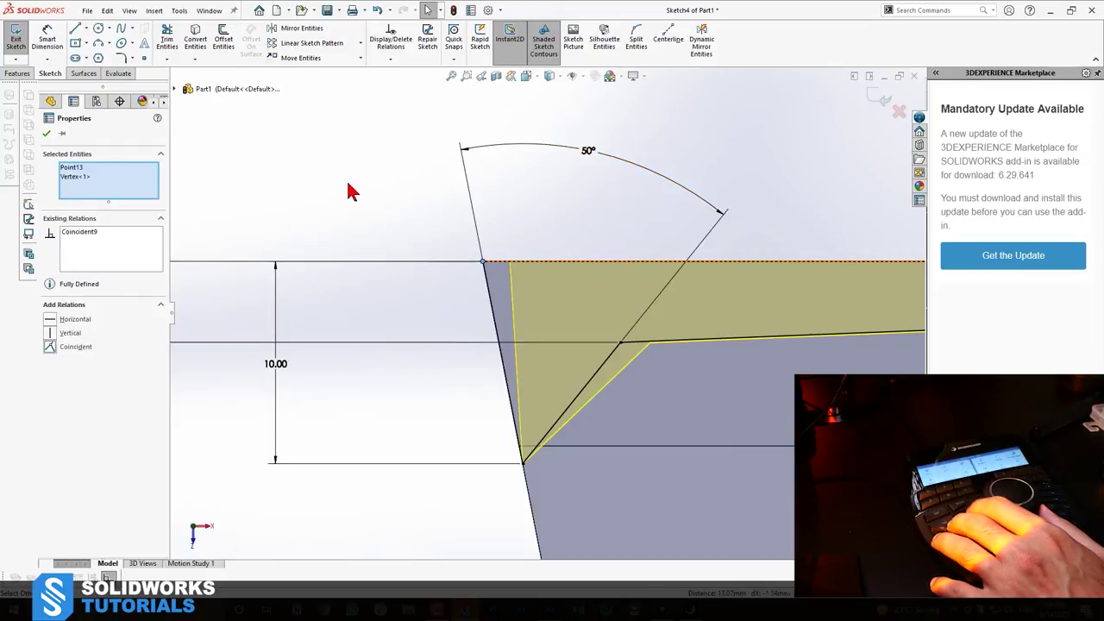
click(349, 186)
Edit the extruded cut and remove all of its selected contours
scroll(355, 217, up, 10)
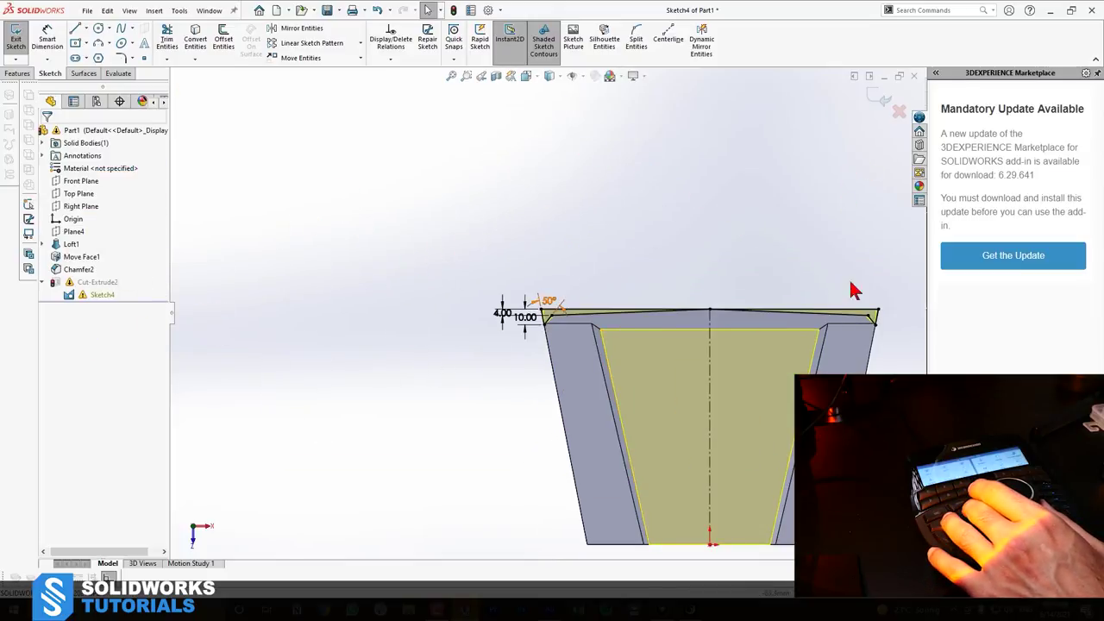
click(76, 283)
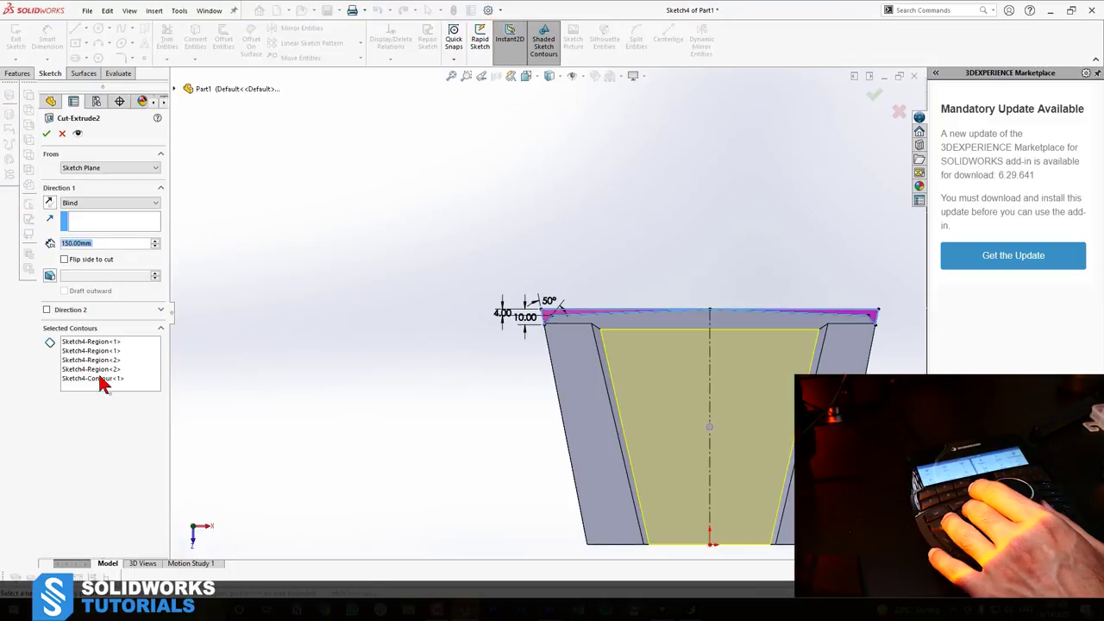
click(99, 378)
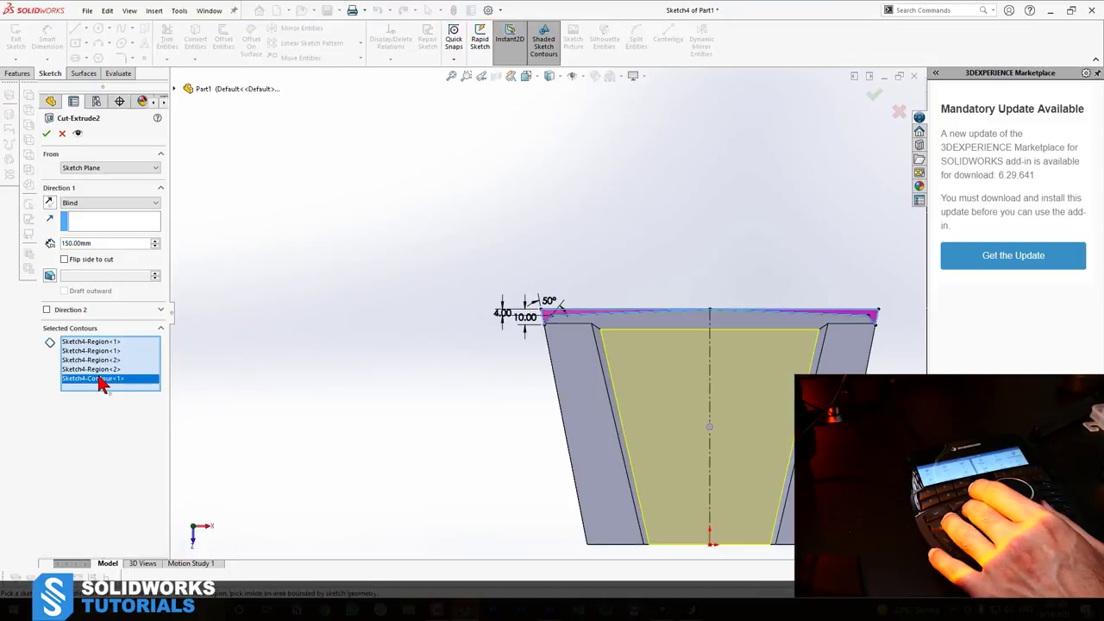
click(612, 382)
click(674, 367)
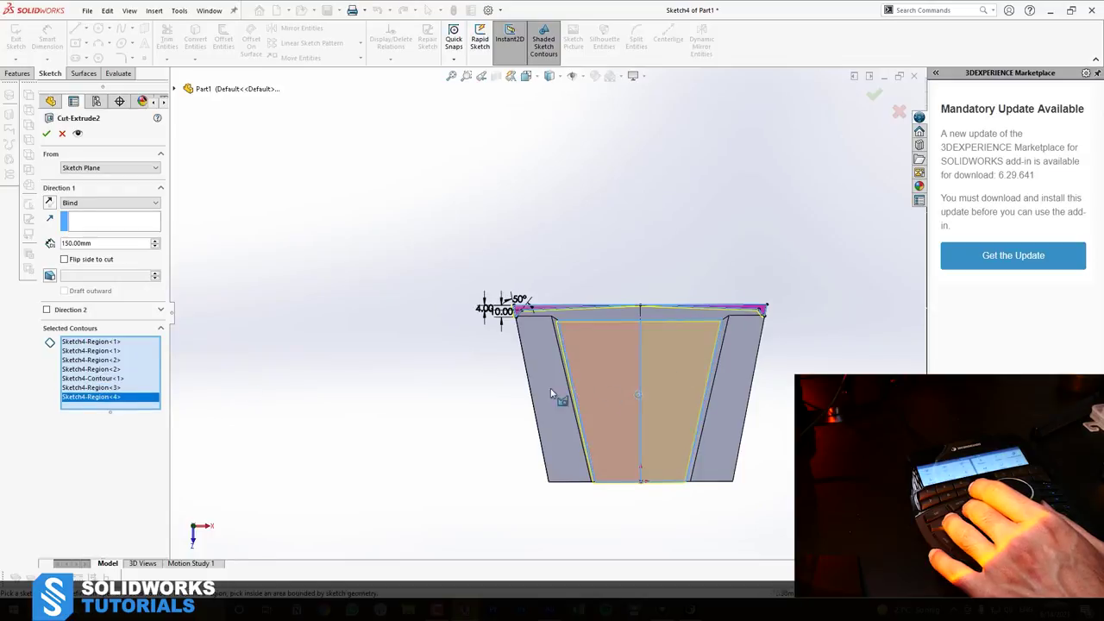
click(90, 388)
key(Delete)
click(89, 386)
key(Delete)
click(87, 378)
key(Delete)
click(85, 367)
key(Delete)
key(Delete)
key(Delete)
key(Delete)
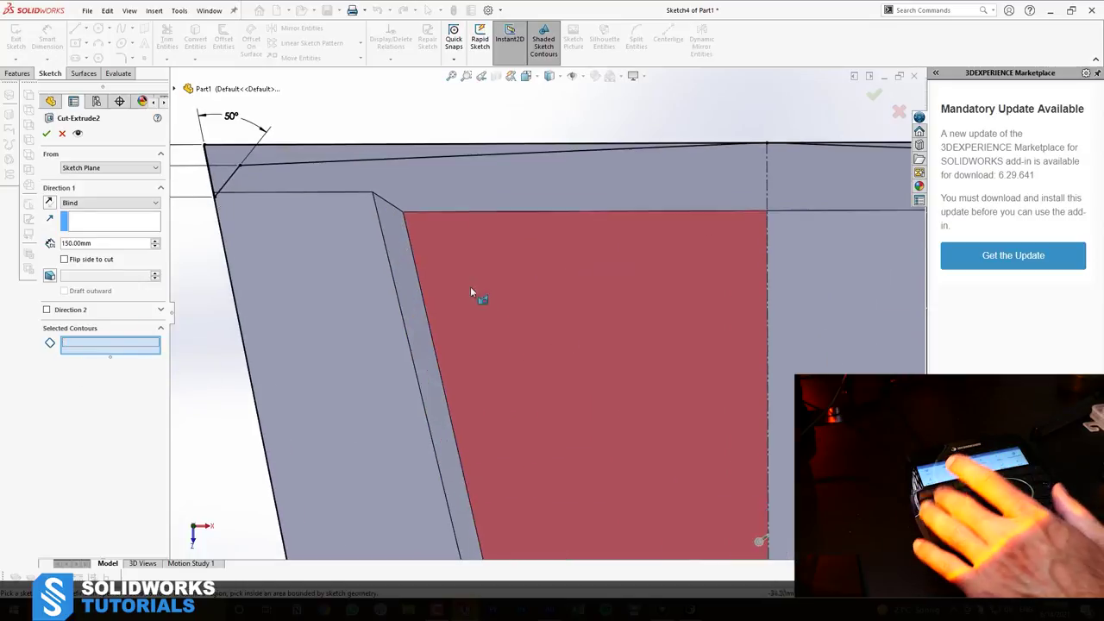
Assign the regions between the outline and the wide edge on both sides of the centerline as the cut's contours
scroll(286, 208, up, 2)
click(315, 205)
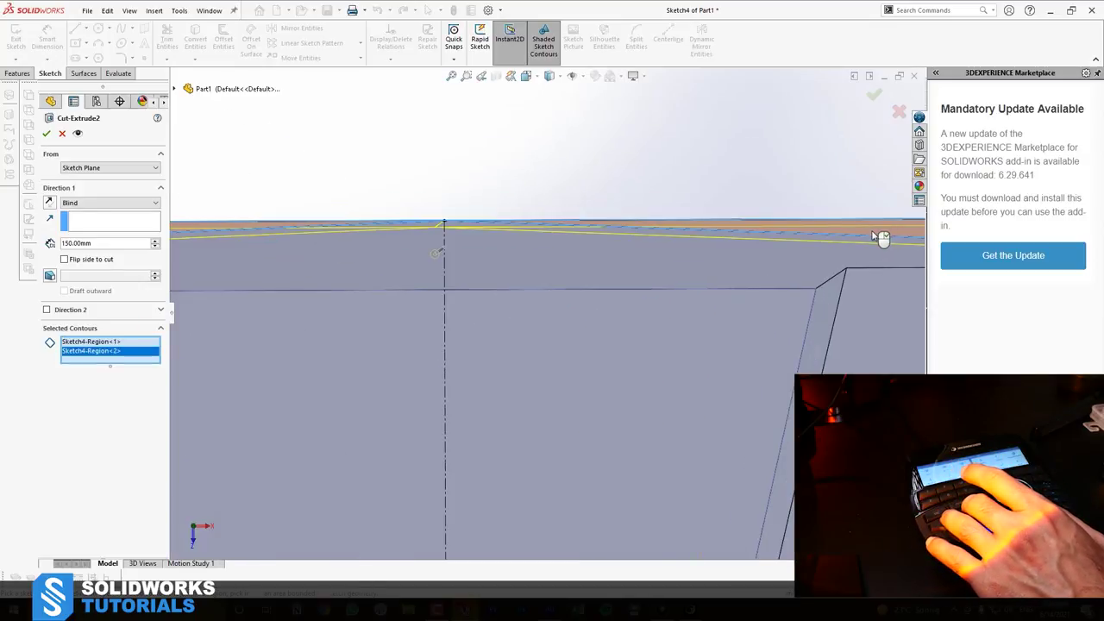
key(Return)
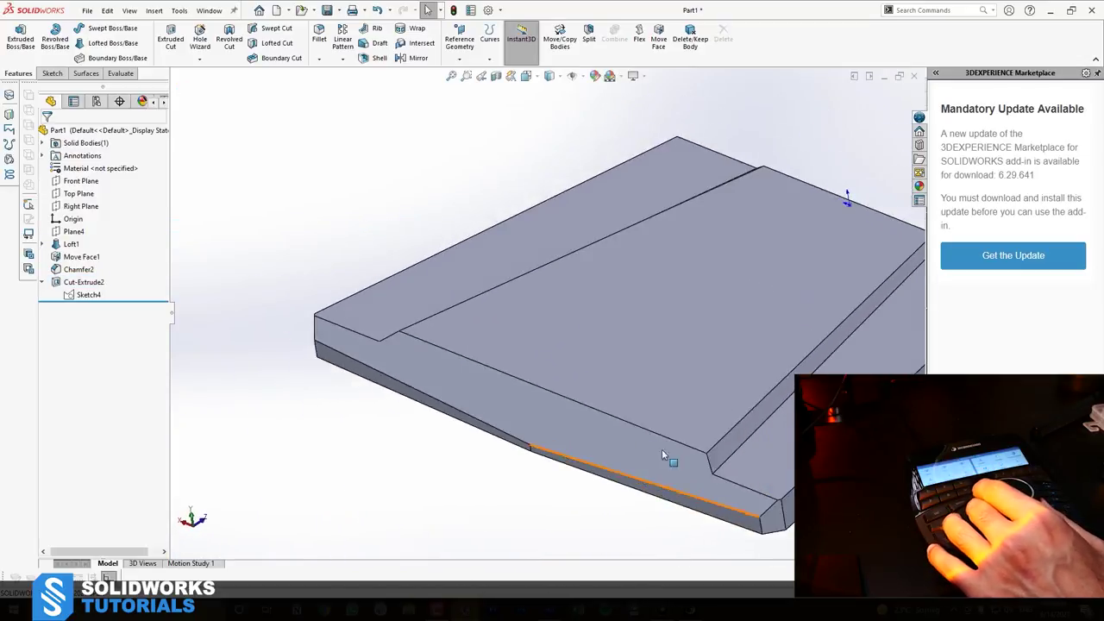
Set the wide-end chamfer's distance to 10 mm
click(483, 401)
click(530, 337)
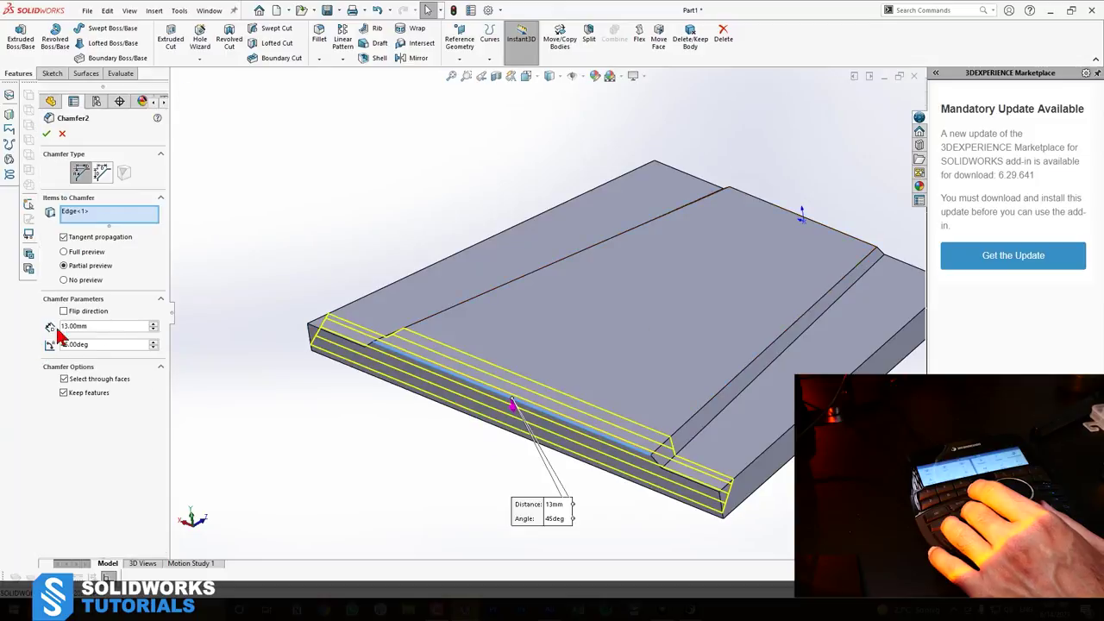
text(10)
key(Return)
key(Return)
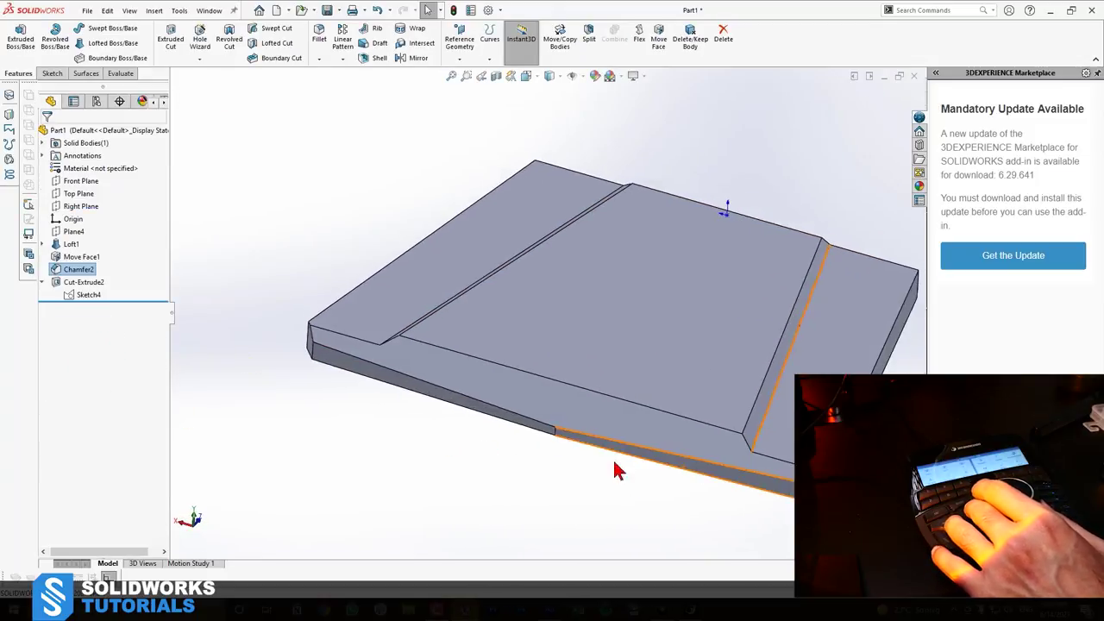
Reopen the wide-end chamfer and enter 10 mm again as its distance
click(79, 271)
click(93, 242)
text(10)
key(Return)
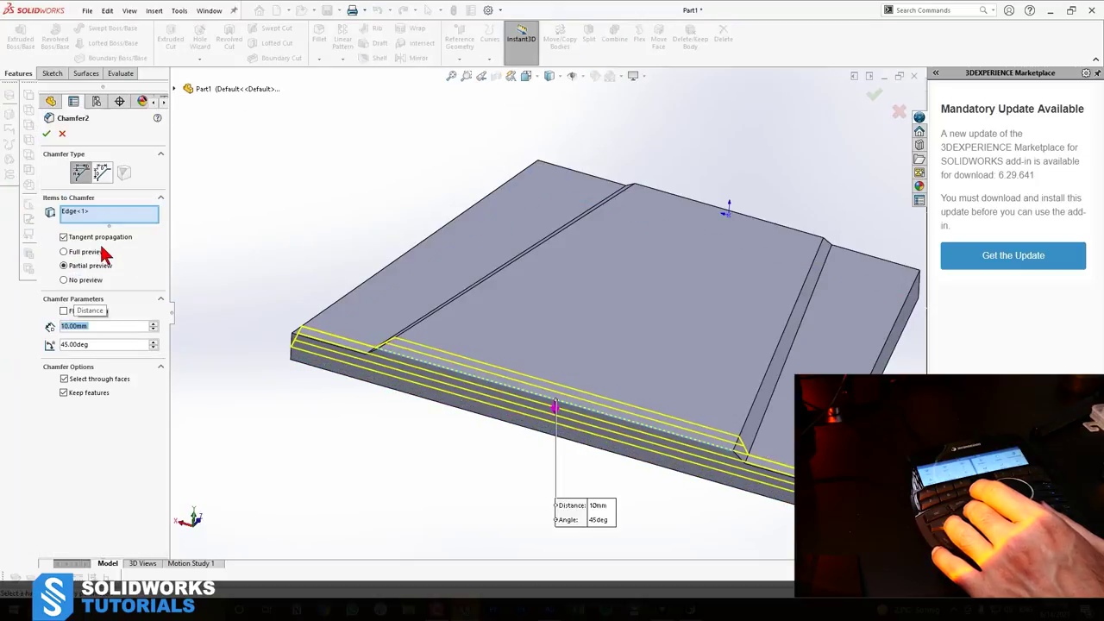
key(Return)
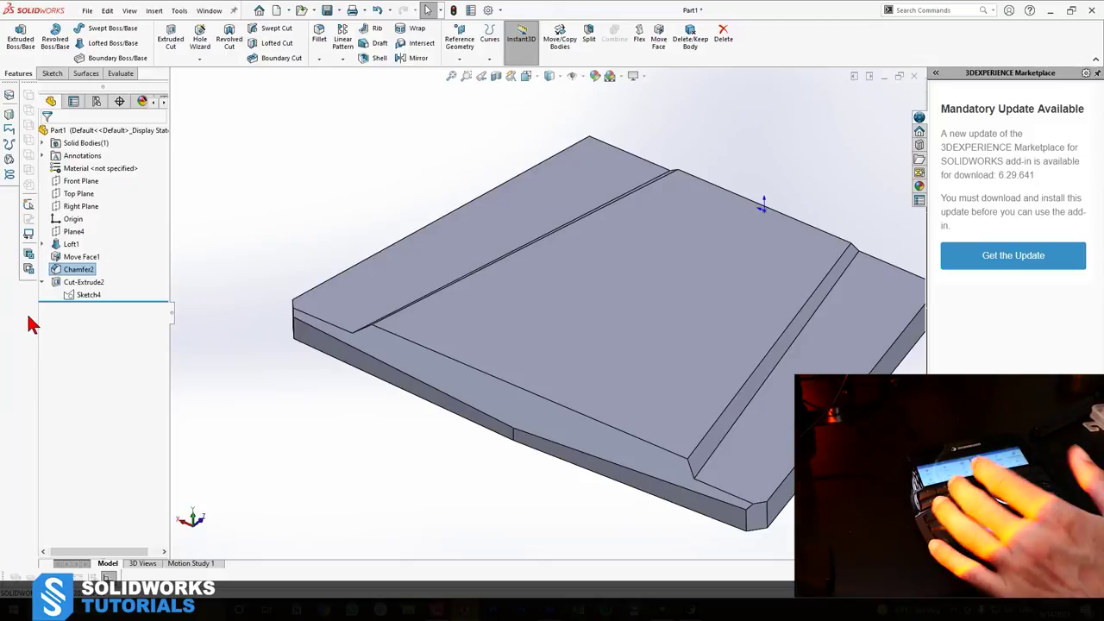
Edit the wide-end cut's sketch and set the 4 mm corner dimension to 5 mm
click(87, 282)
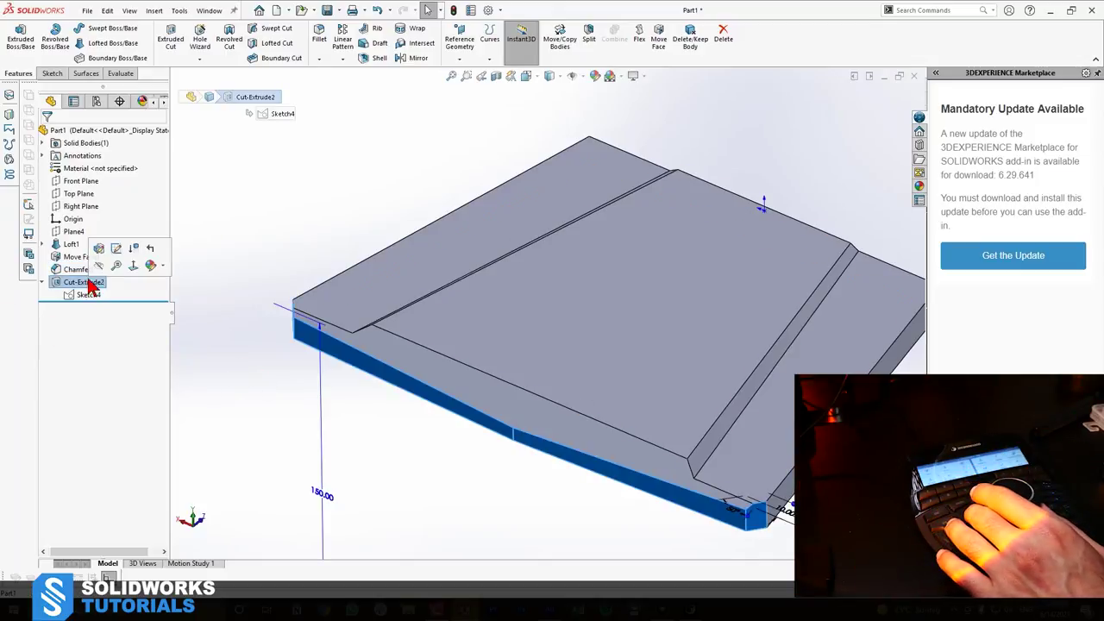
click(116, 250)
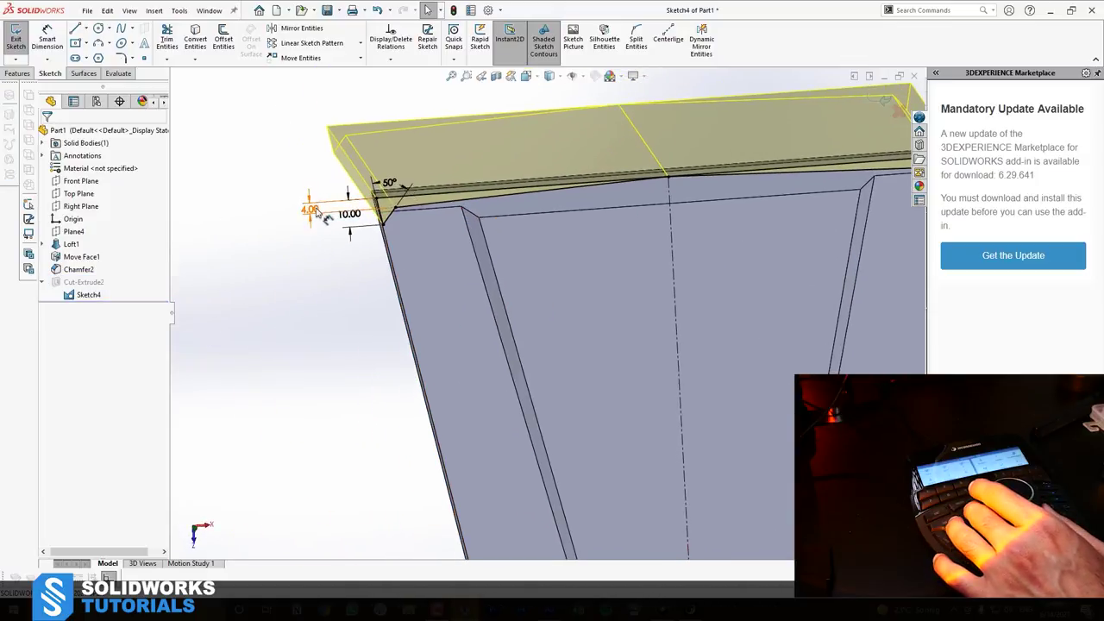
double_click(310, 211)
text(5)
key(Return)
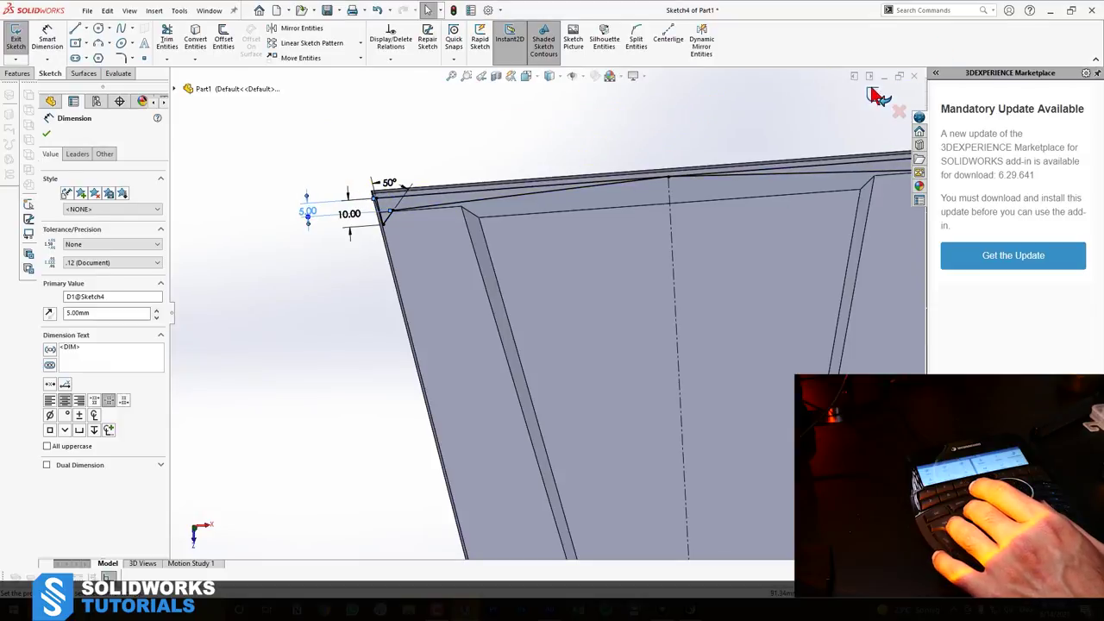
click(875, 95)
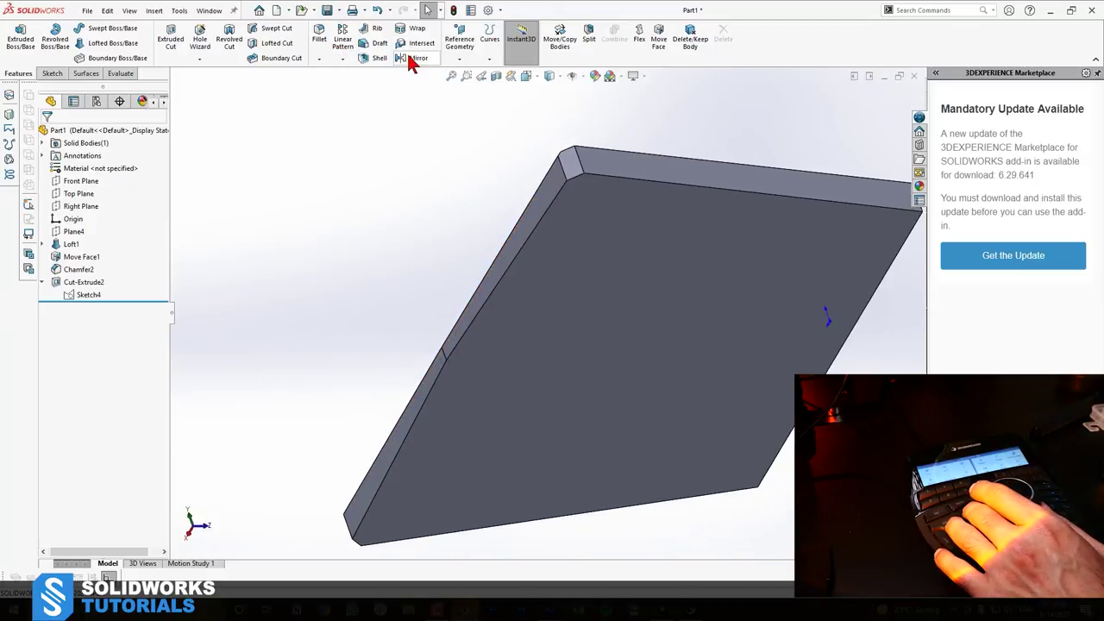
Shell the plate to 1.5 mm thickness, removing the underside, both long side faces and the narrow end face
click(380, 57)
click(636, 316)
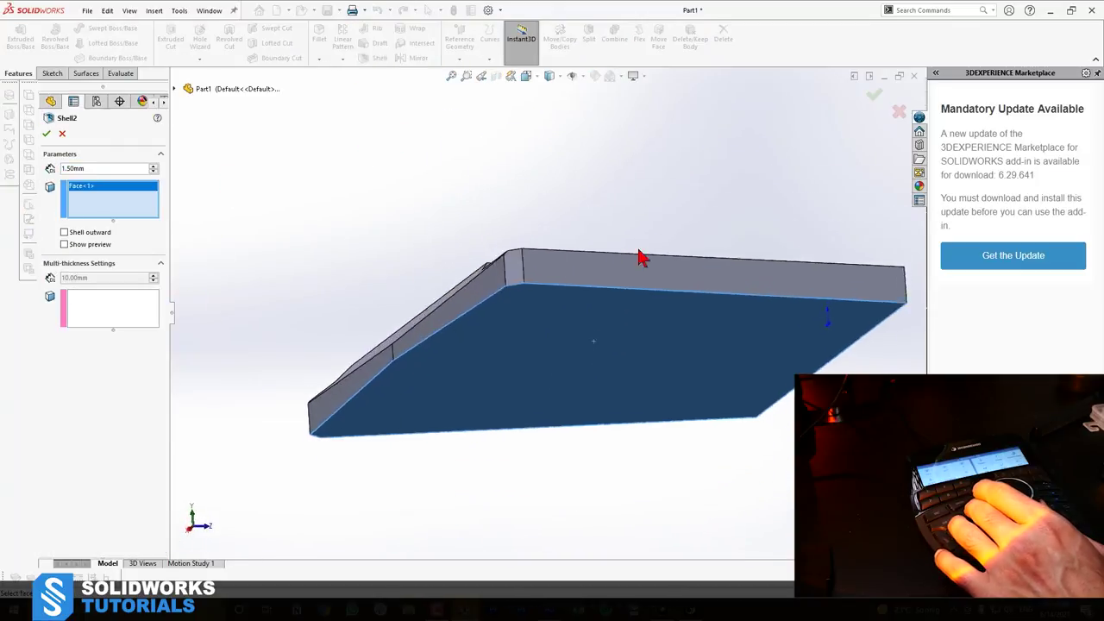
click(582, 285)
click(592, 340)
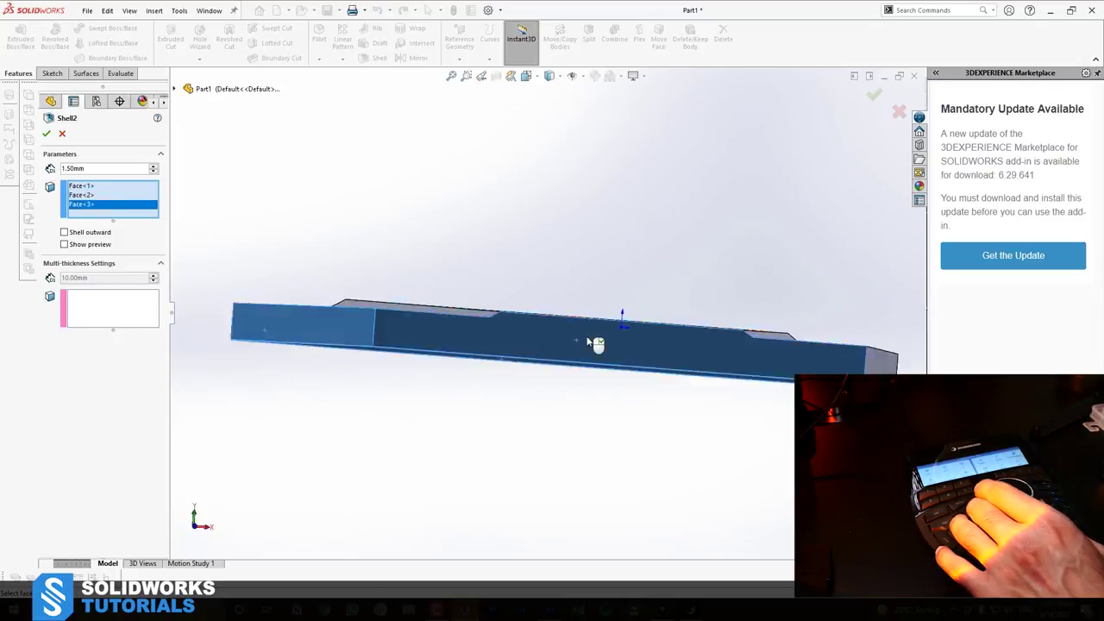
click(517, 370)
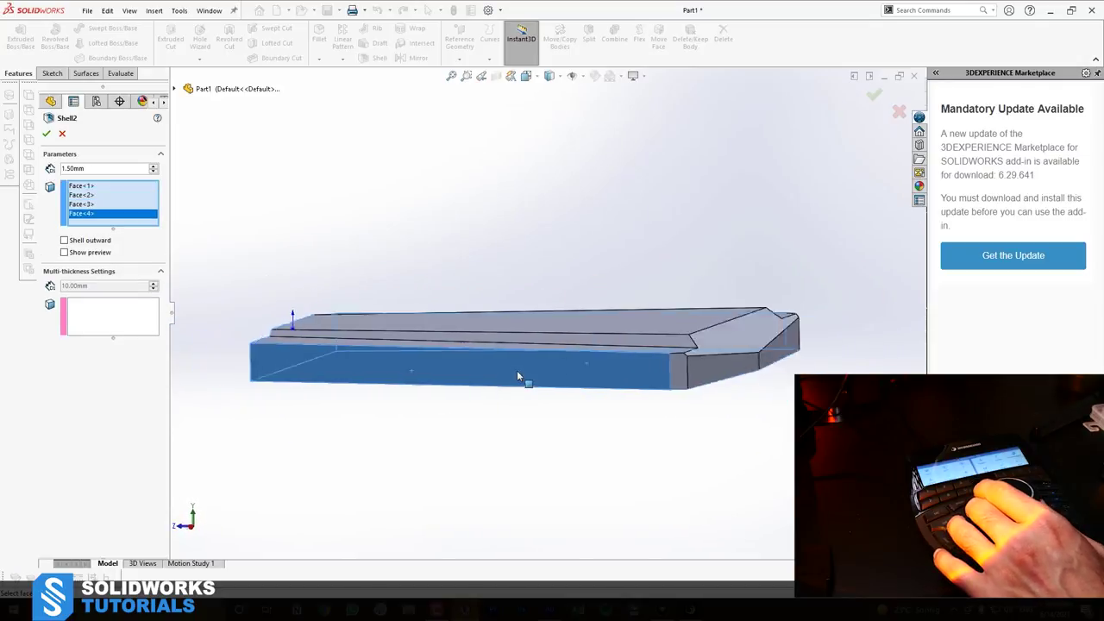
key(Return)
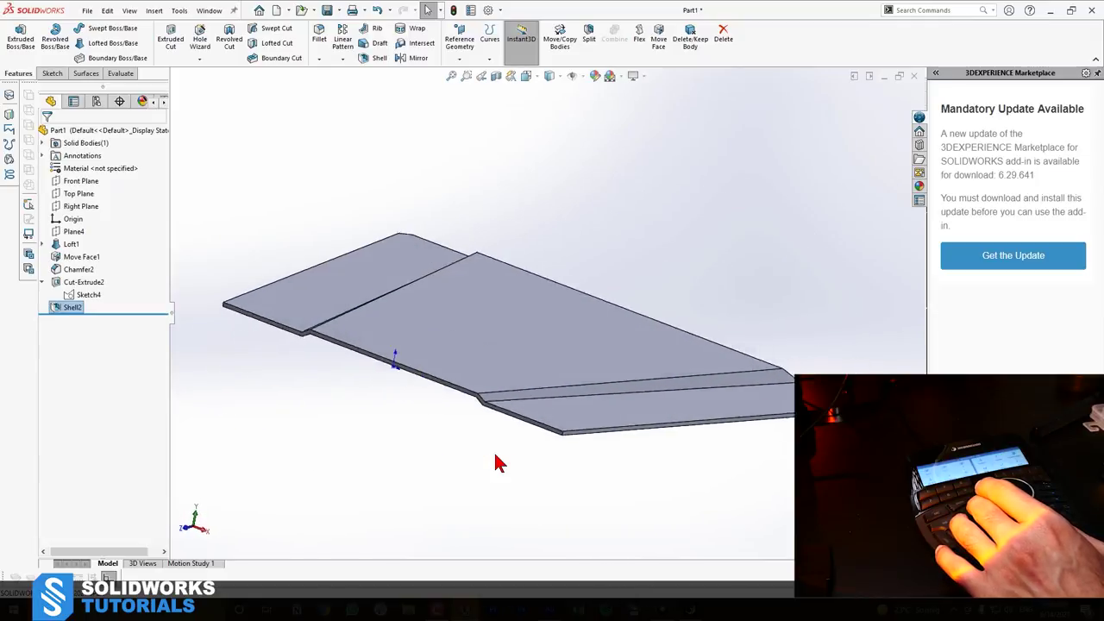
Edit the shell to also remove the wide end's two angled faces and its small corner faces on both sides
click(73, 307)
click(86, 278)
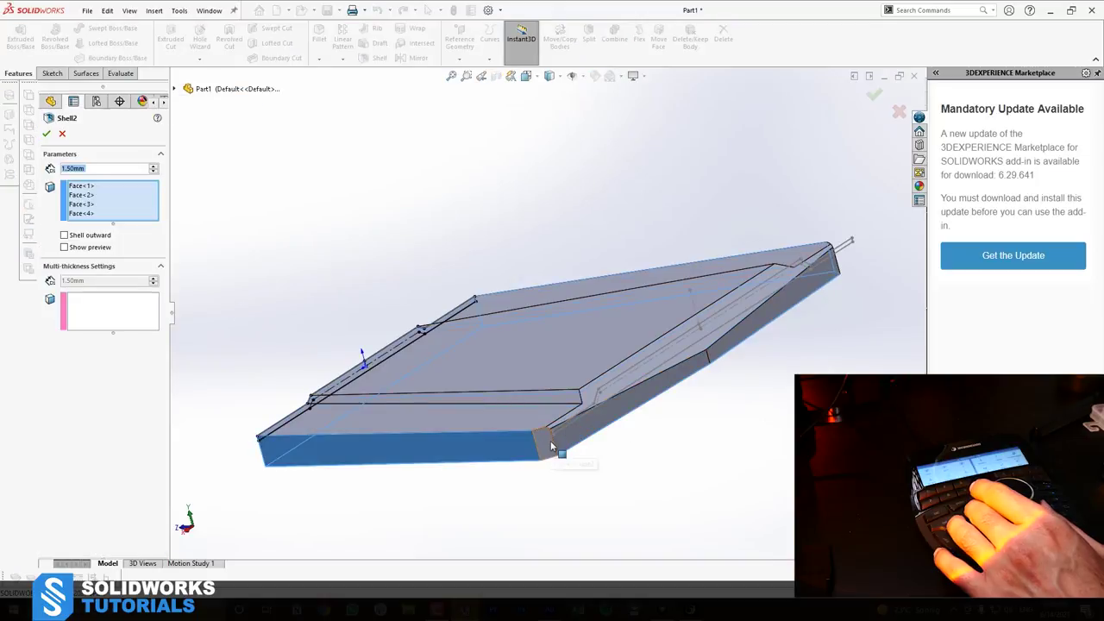
click(552, 446)
click(569, 446)
click(656, 436)
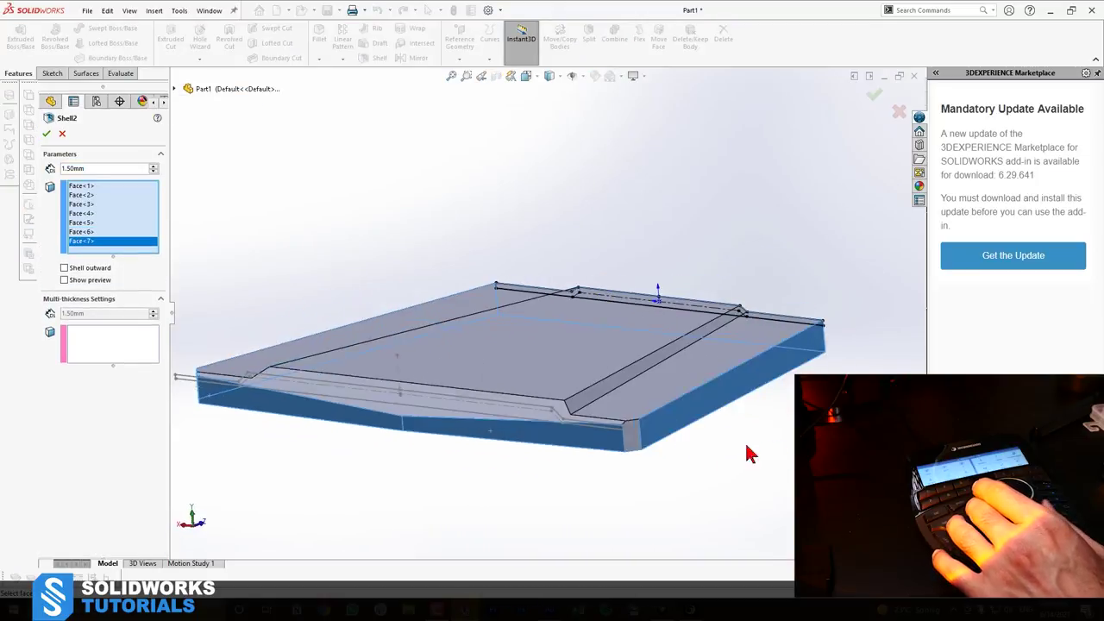
click(632, 450)
key(Return)
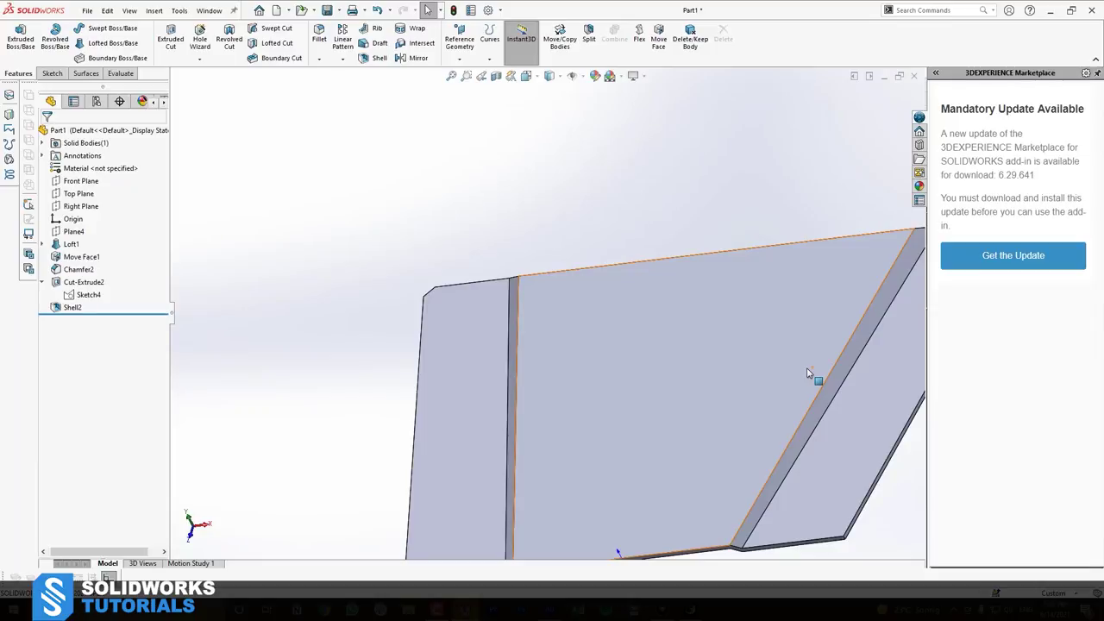
Start a 3D sketch and select the underside edges of one long side, its corner and the angled wide end for Convert Entities
middle_drag(808, 373, 612, 489)
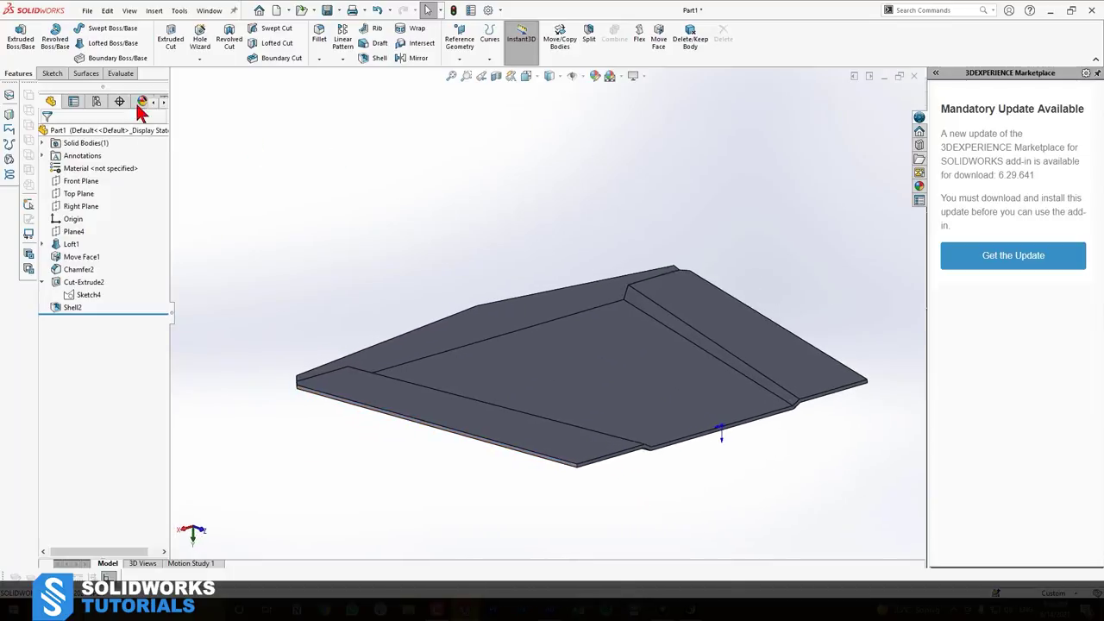
click(52, 72)
click(16, 58)
click(47, 86)
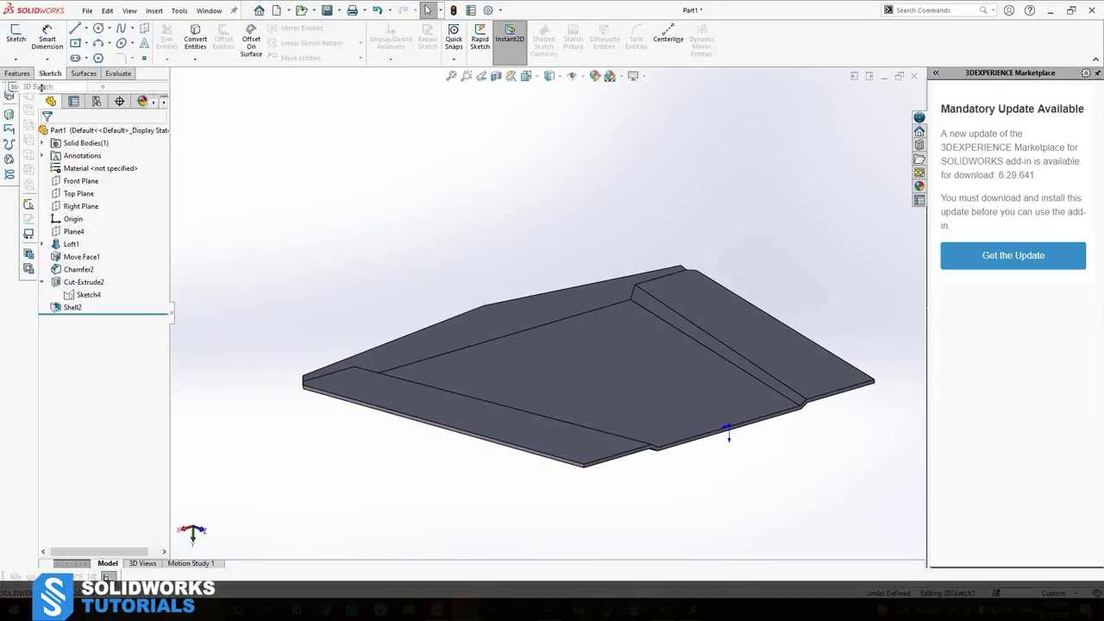
click(195, 39)
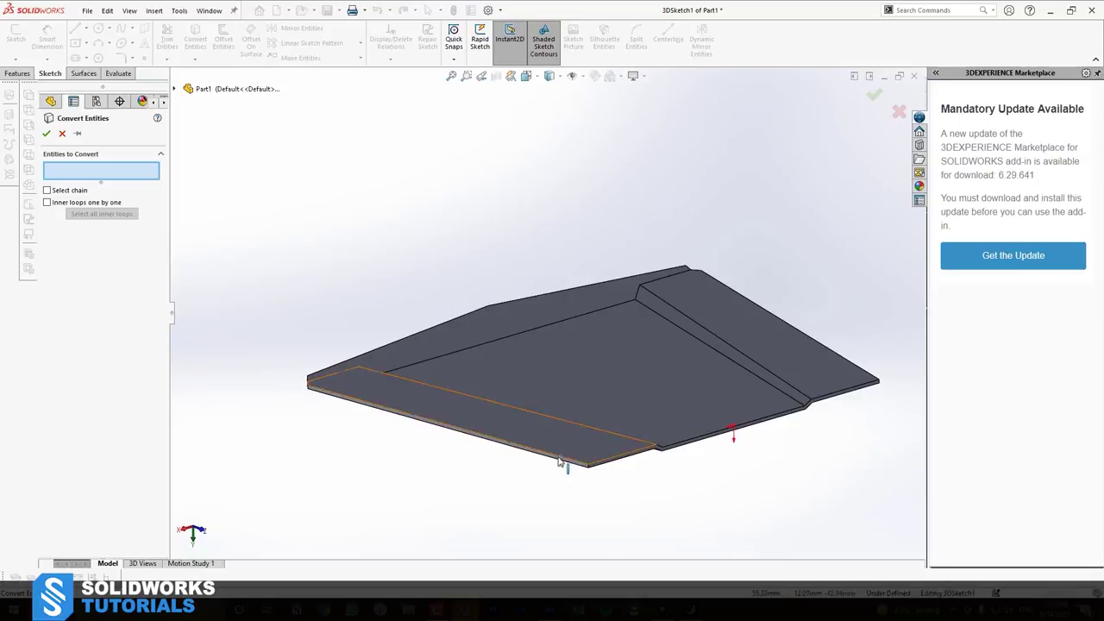
click(559, 462)
scroll(390, 392, down, 3)
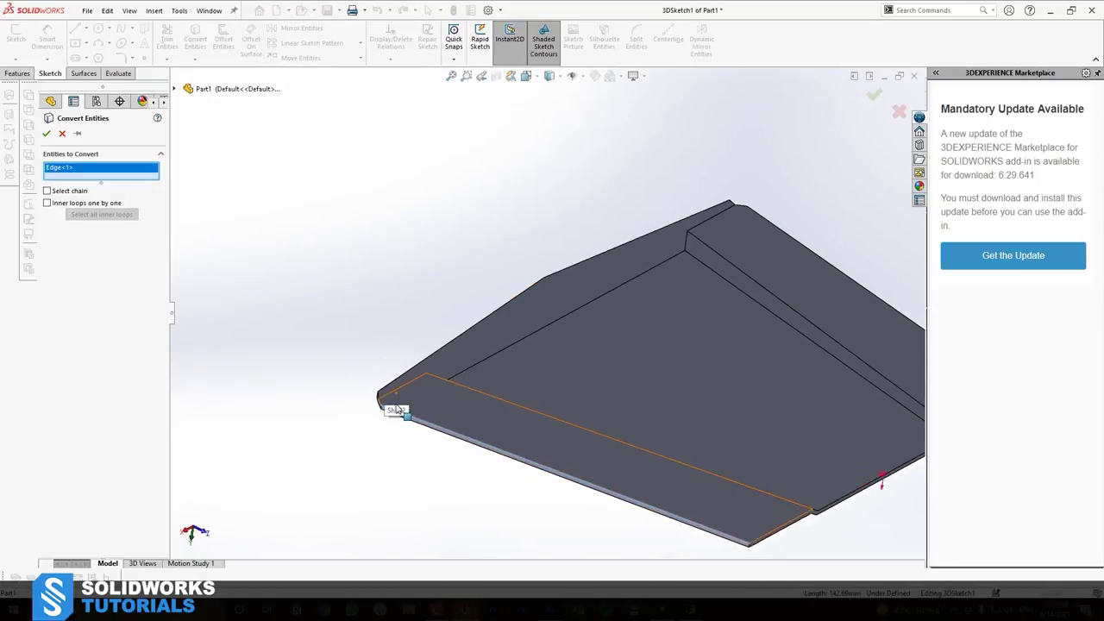
middle_drag(388, 399, 609, 507)
scroll(400, 408, down, 2)
click(649, 523)
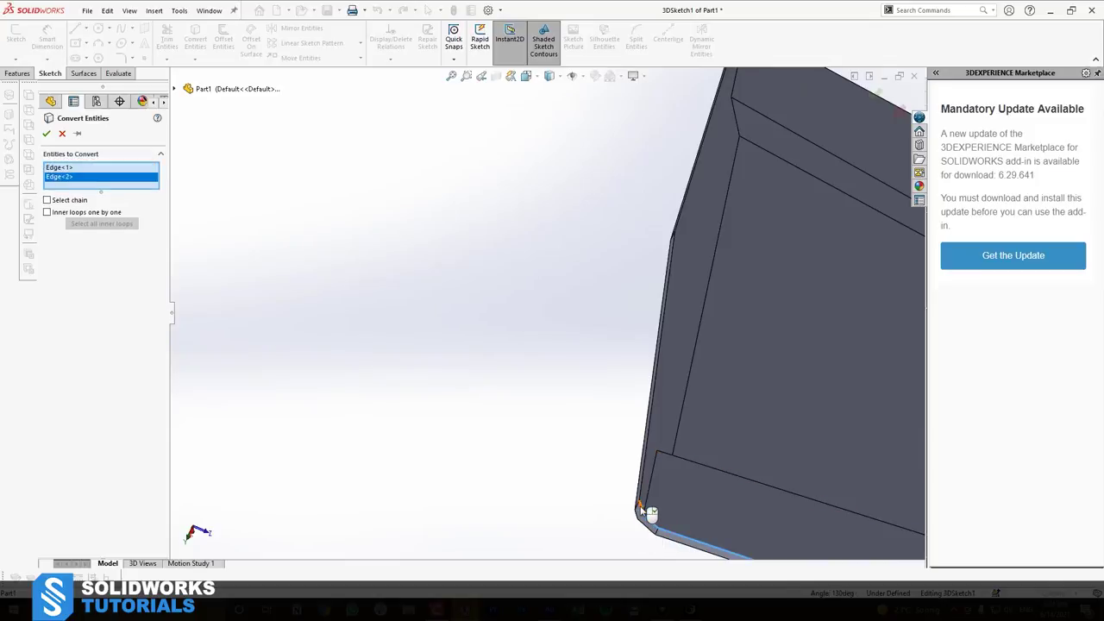
click(643, 513)
click(643, 490)
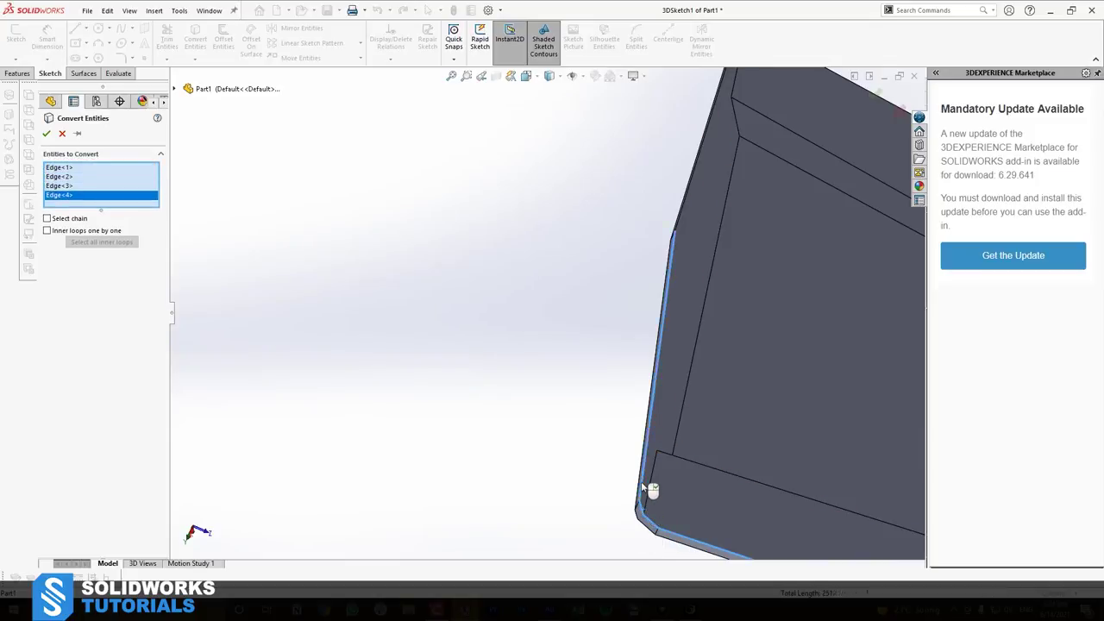
click(687, 199)
Add the opposite corner's edges and long side edge to the selection, convert all the edges and finish the 3D sketch
middle_drag(687, 235, 455, 449)
scroll(391, 299, down, 3)
scroll(388, 447, down, 3)
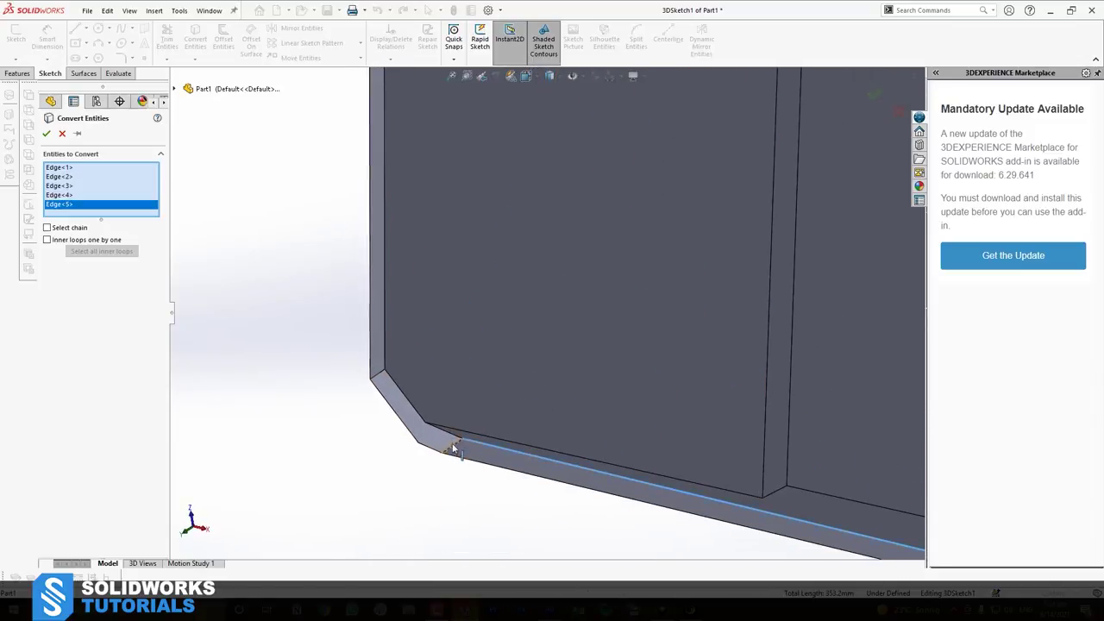
click(449, 439)
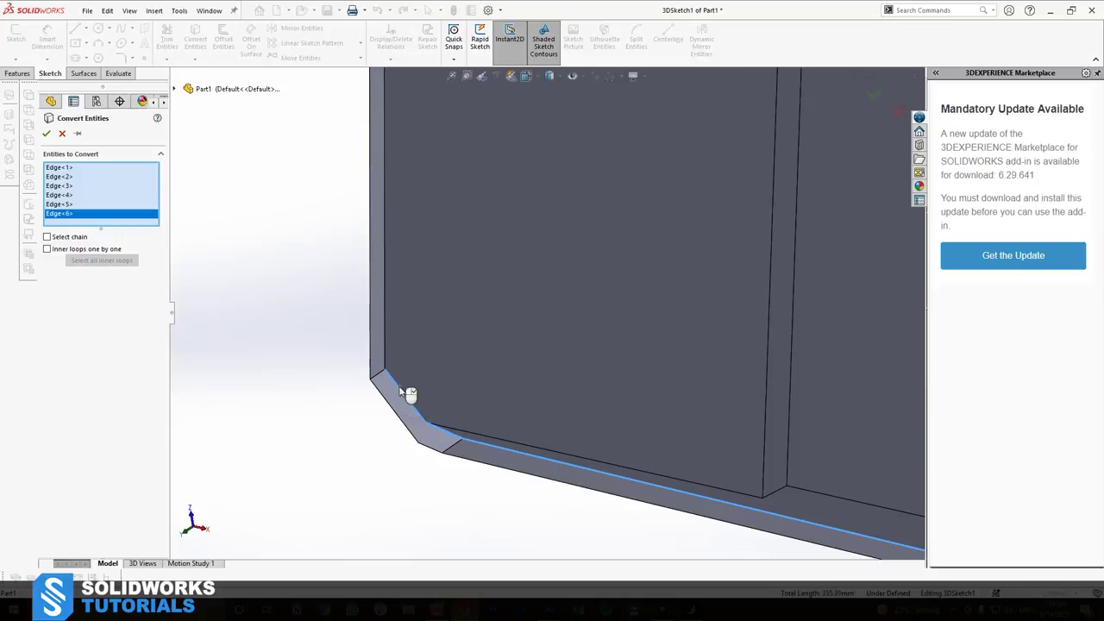
click(400, 393)
click(386, 337)
scroll(429, 388, up, 12)
middle_drag(429, 388, 33, 137)
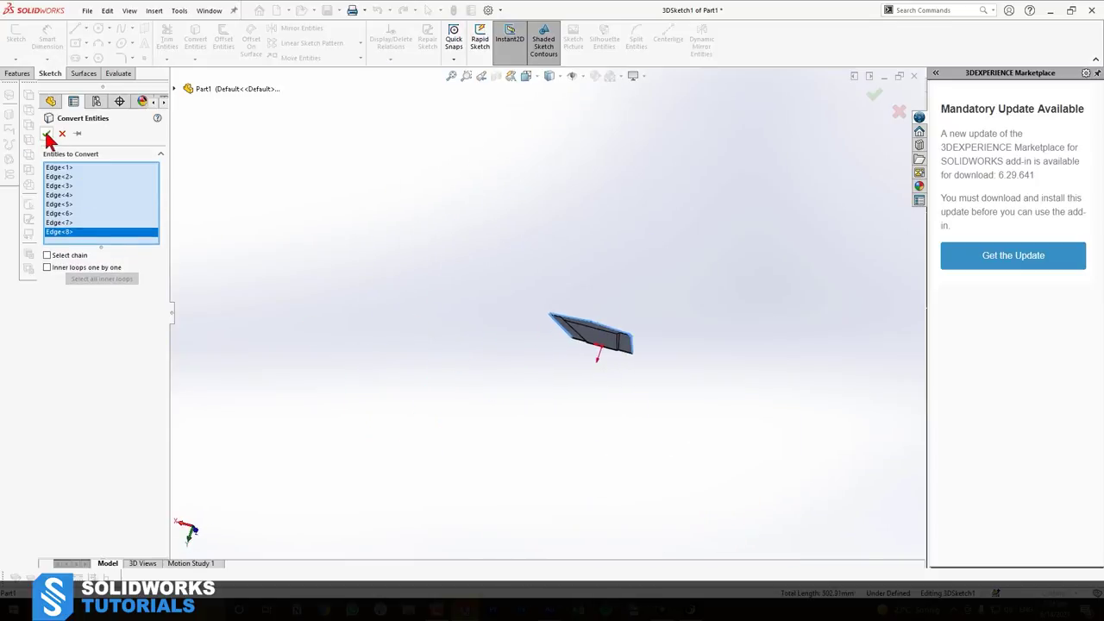
click(46, 133)
scroll(665, 262, up, 4)
scroll(755, 349, down, 3)
middle_drag(754, 351, 871, 187)
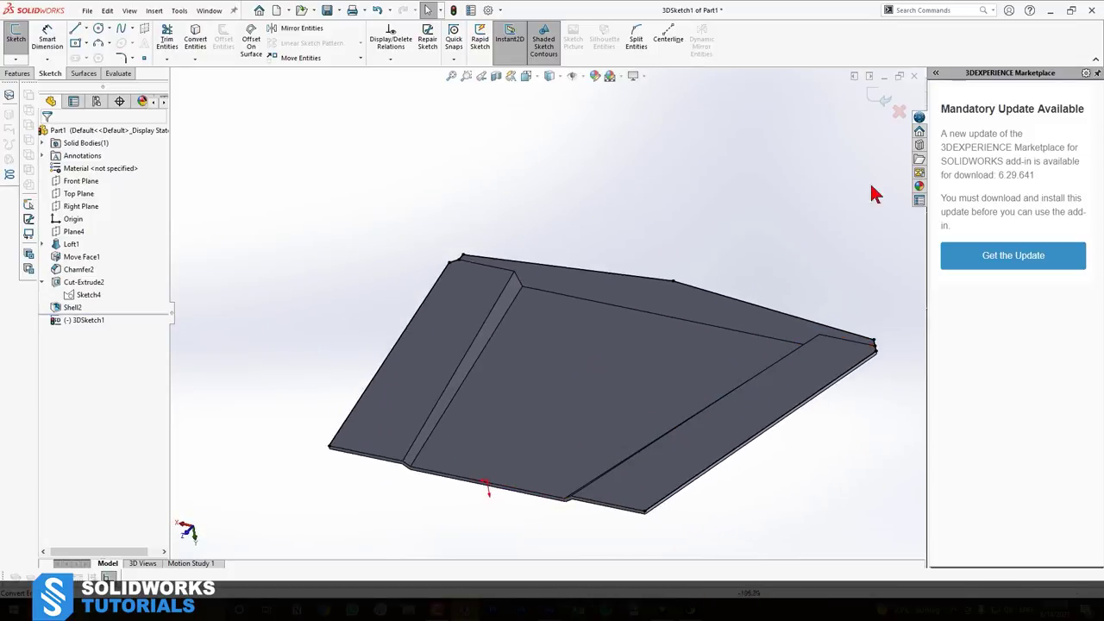
click(875, 95)
Start a sketch on the plate's narrow end face and view it straight on
mouse_move(875, 96)
middle_down()
mouse_move(653, 321)
mouse_move(648, 236)
mouse_move(644, 227)
mouse_move(623, 238)
mouse_move(554, 344)
mouse_move(532, 518)
middle_up()
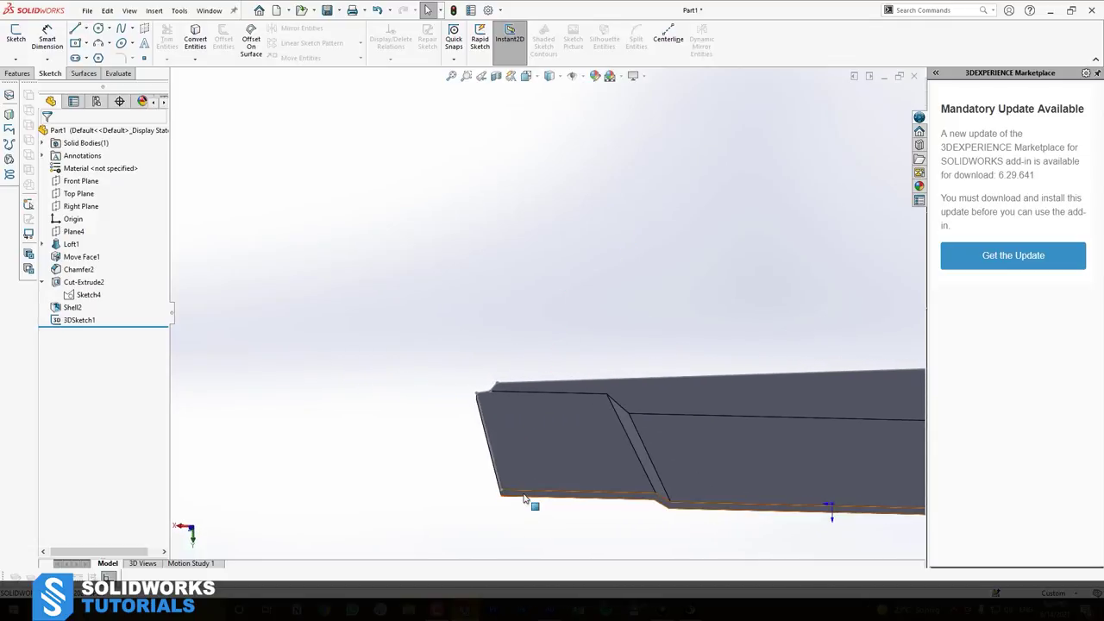
click(523, 498)
click(574, 461)
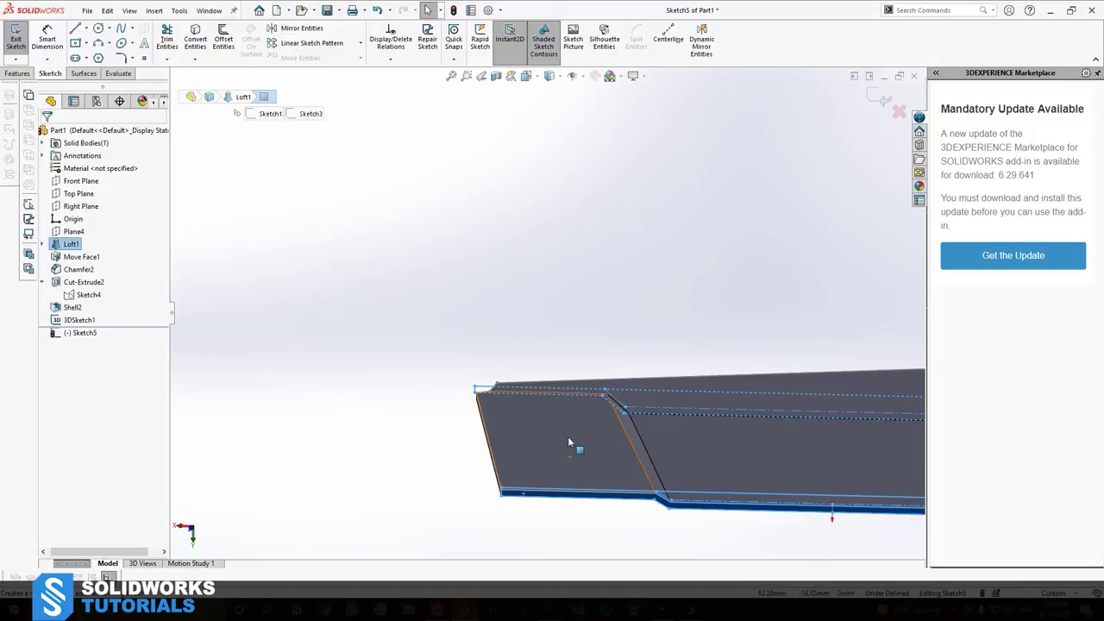
key(space)
click(687, 493)
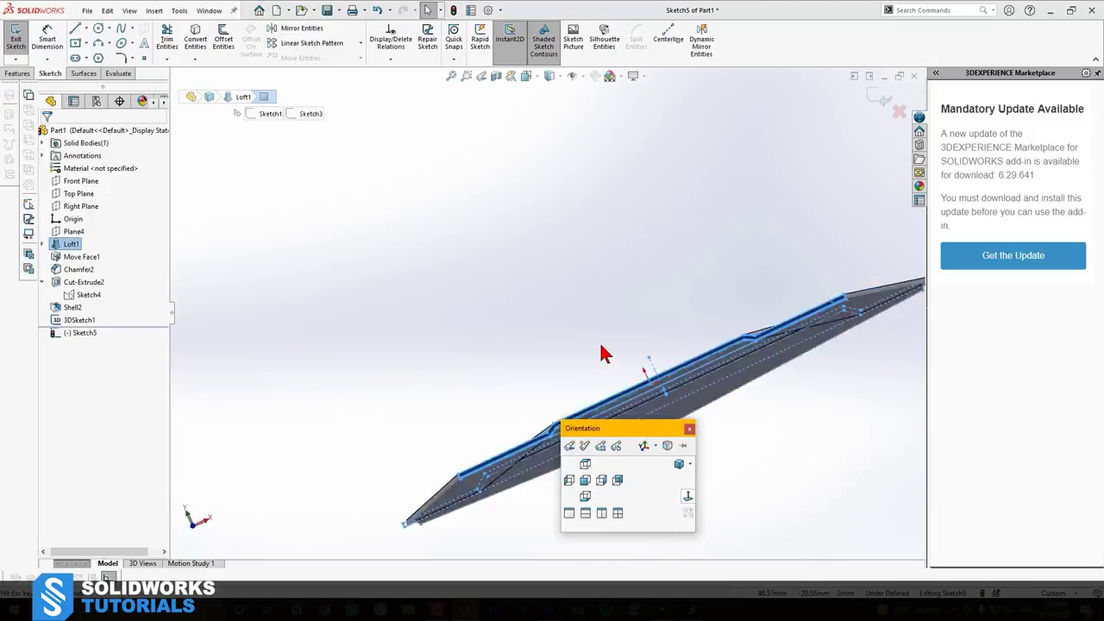
click(756, 374)
scroll(823, 339, down, 6)
scroll(517, 314, down, 2)
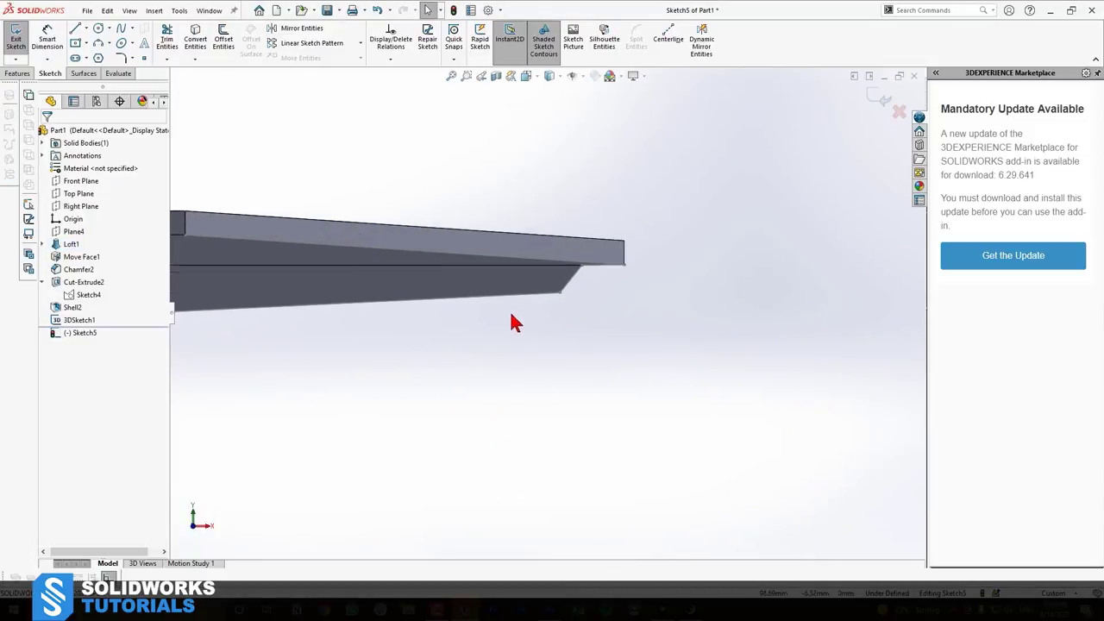
Draw a vertical line down from the narrow end face's lower outer corner and dimension it to 6 mm
middle_drag(682, 276, 664, 276)
key(space)
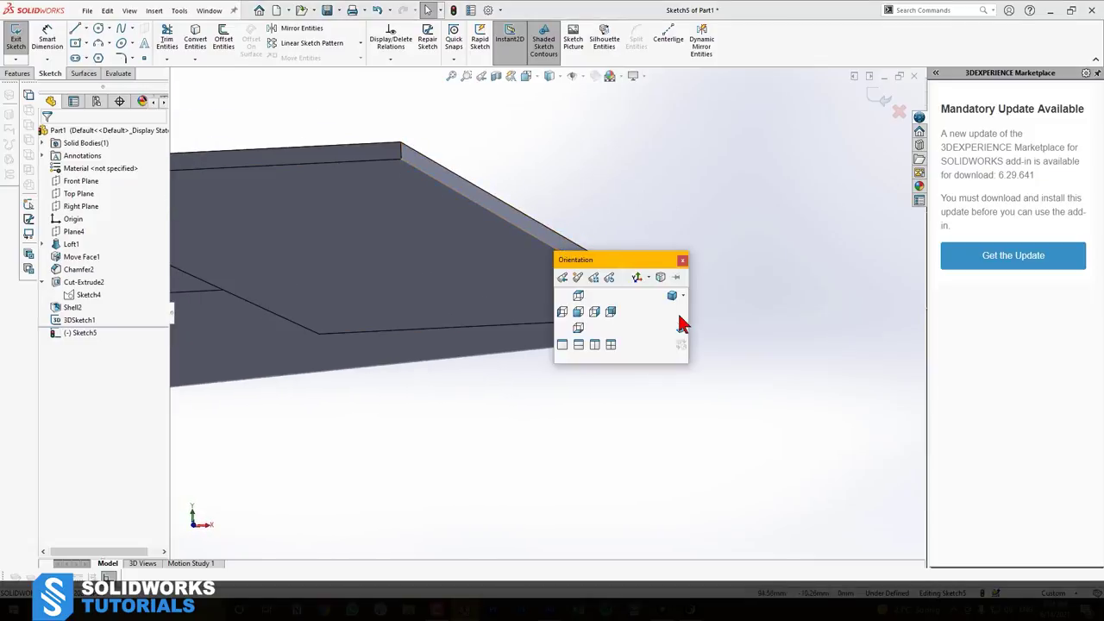
click(682, 329)
scroll(742, 339, down, 7)
scroll(572, 261, down, 3)
key(l)
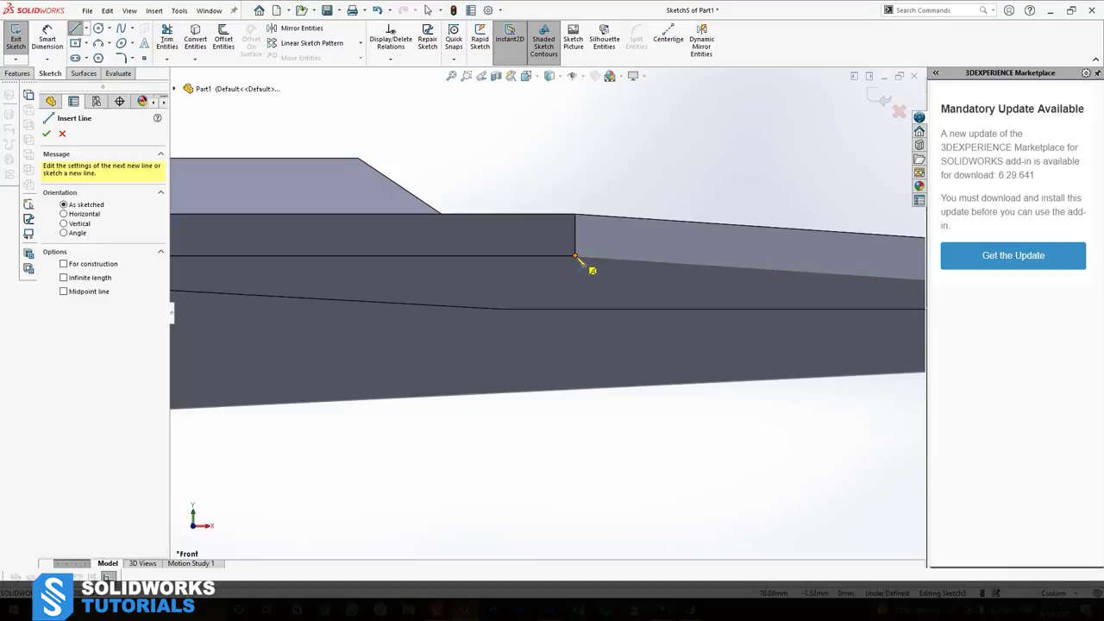
click(576, 258)
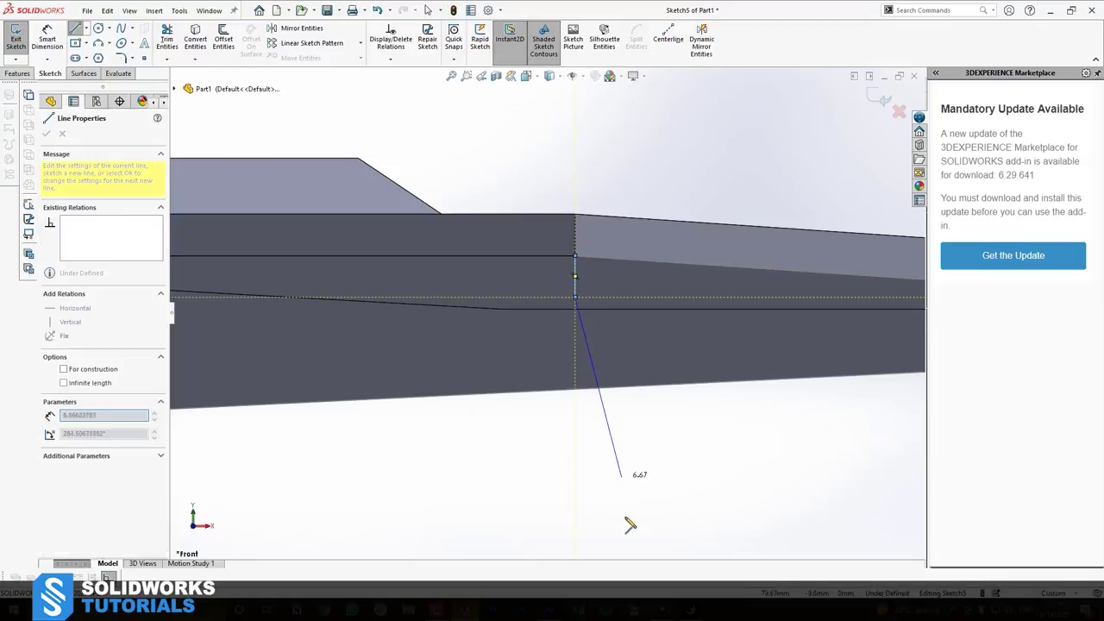
key(Escape)
click(576, 288)
click(634, 251)
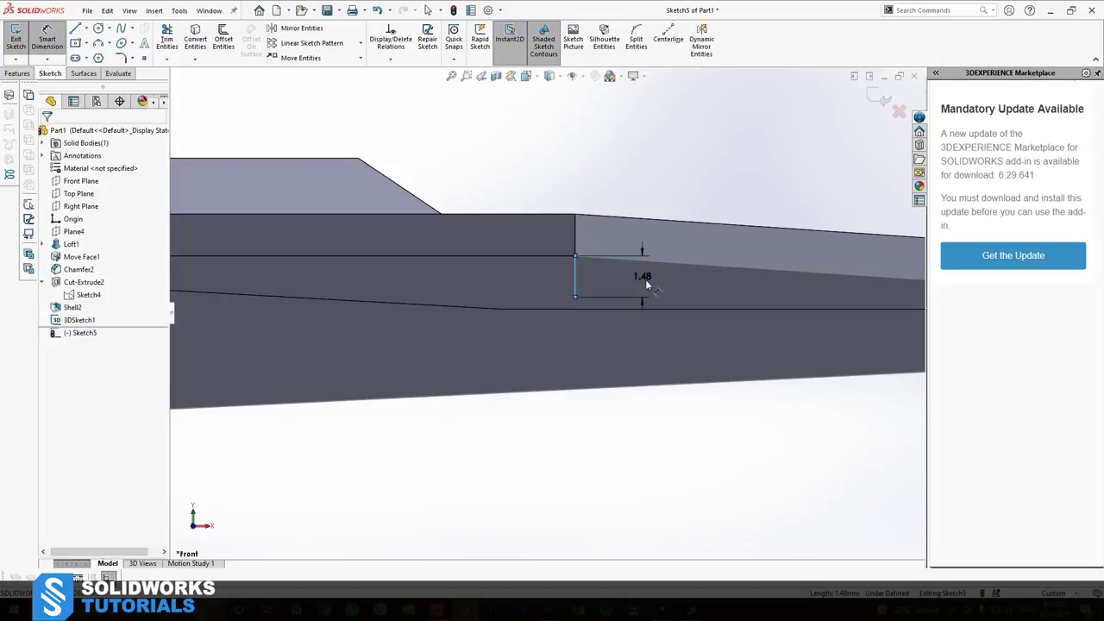
click(644, 277)
key(Return)
click(629, 162)
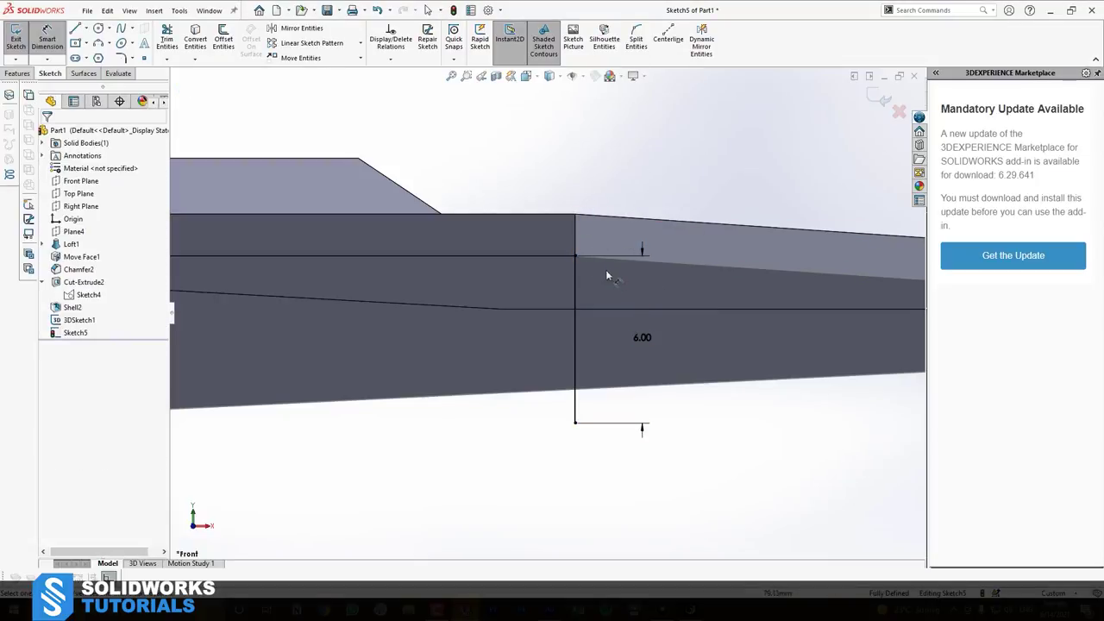
Measure the short vertical edge of the plate directly above the sketched line
click(119, 73)
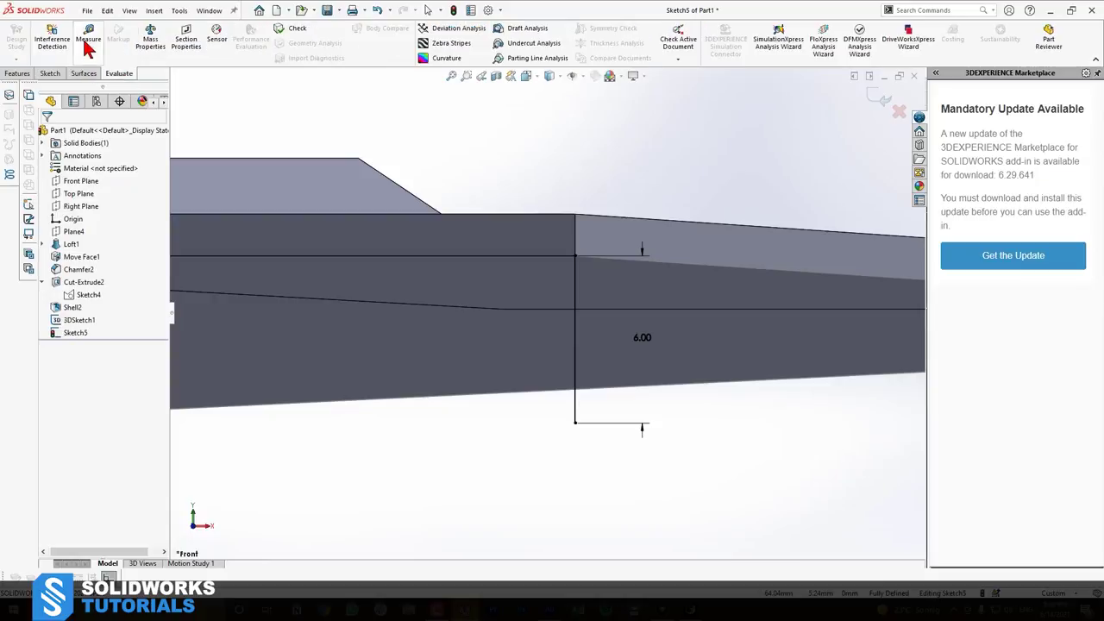
click(88, 39)
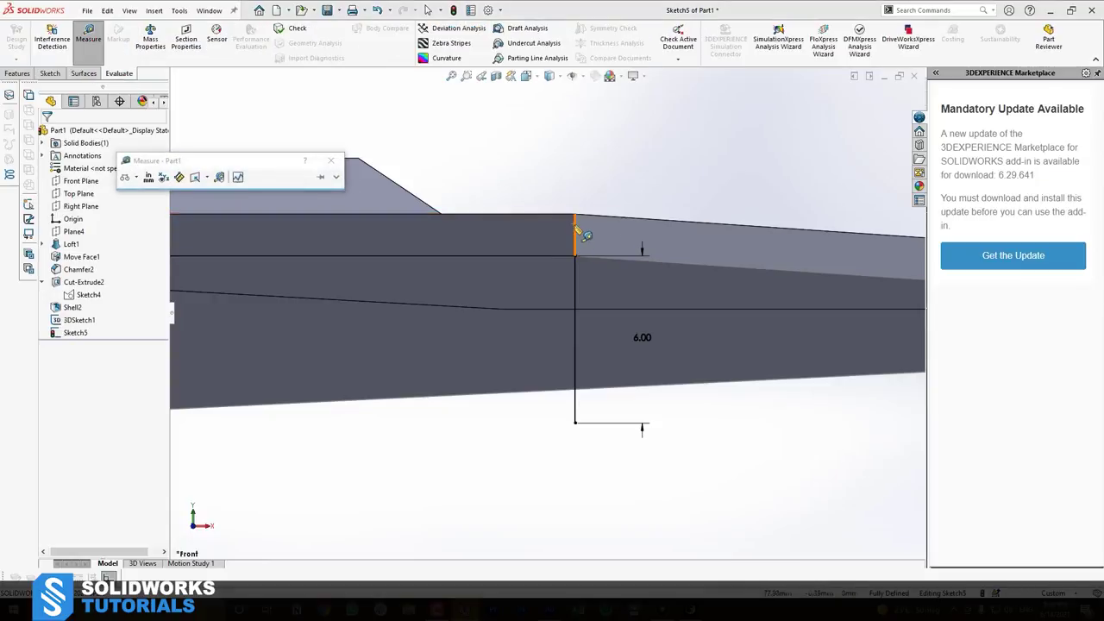
click(583, 235)
key(Escape)
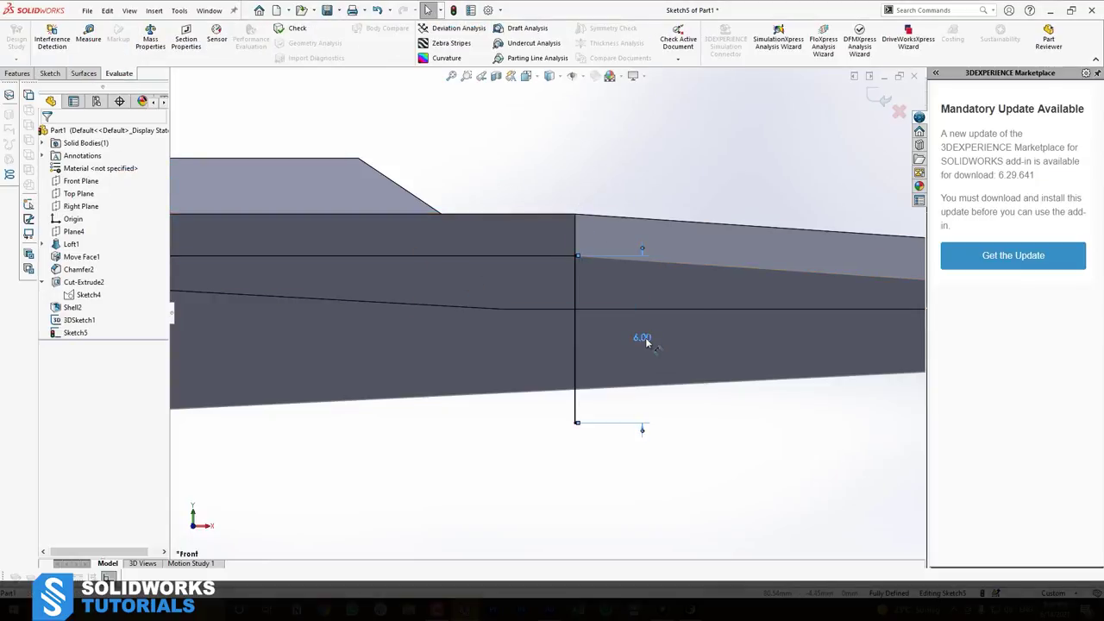
Set the vertical profile line's length to 3.5 mm
double_click(646, 342)
text(3.5)
key(Return)
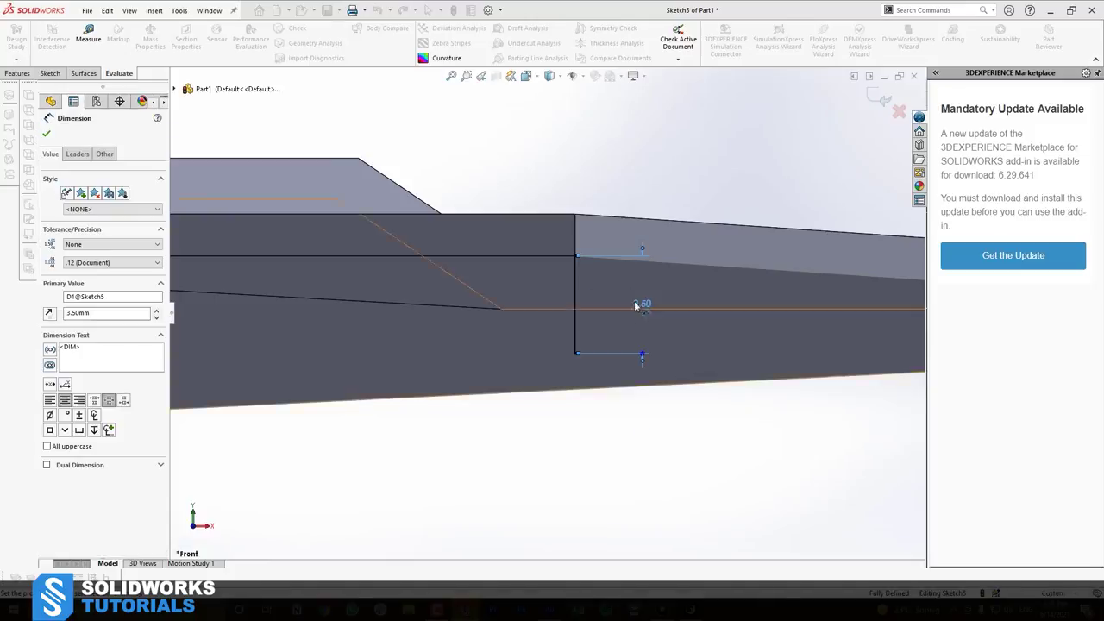
click(673, 188)
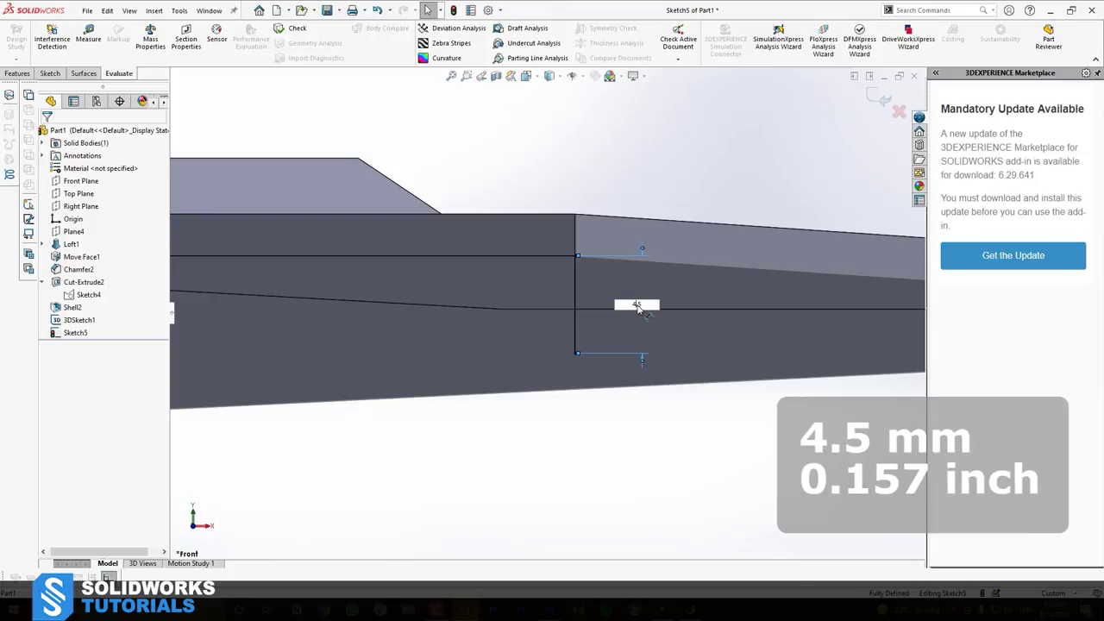
Set the vertical profile line's length to 4.5 mm and finish the sketch
key(Return)
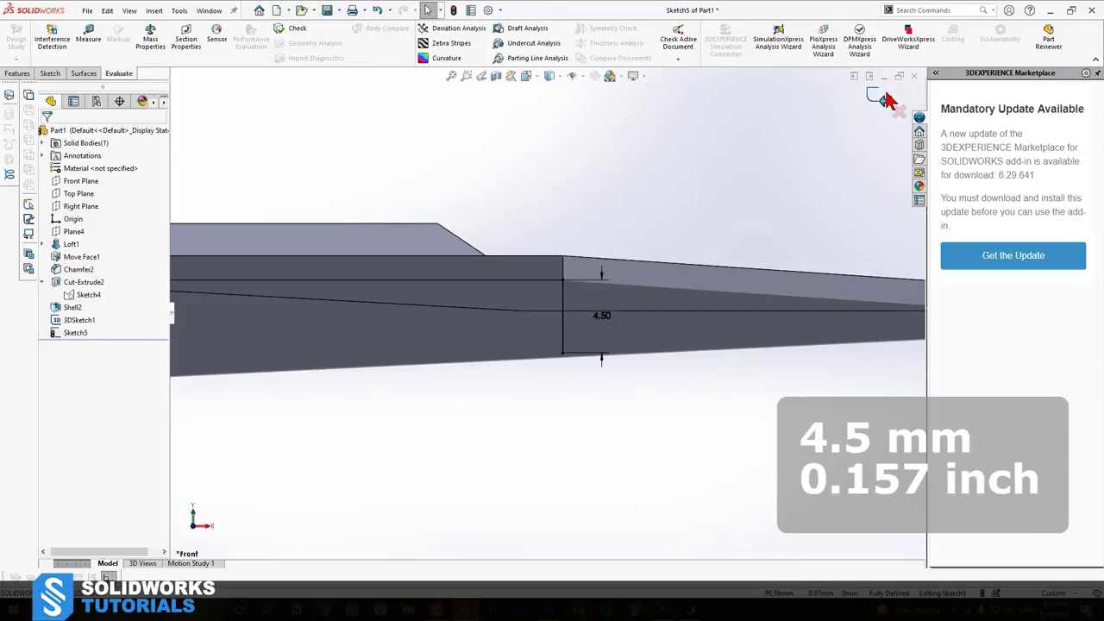
middle_drag(683, 172, 555, 333)
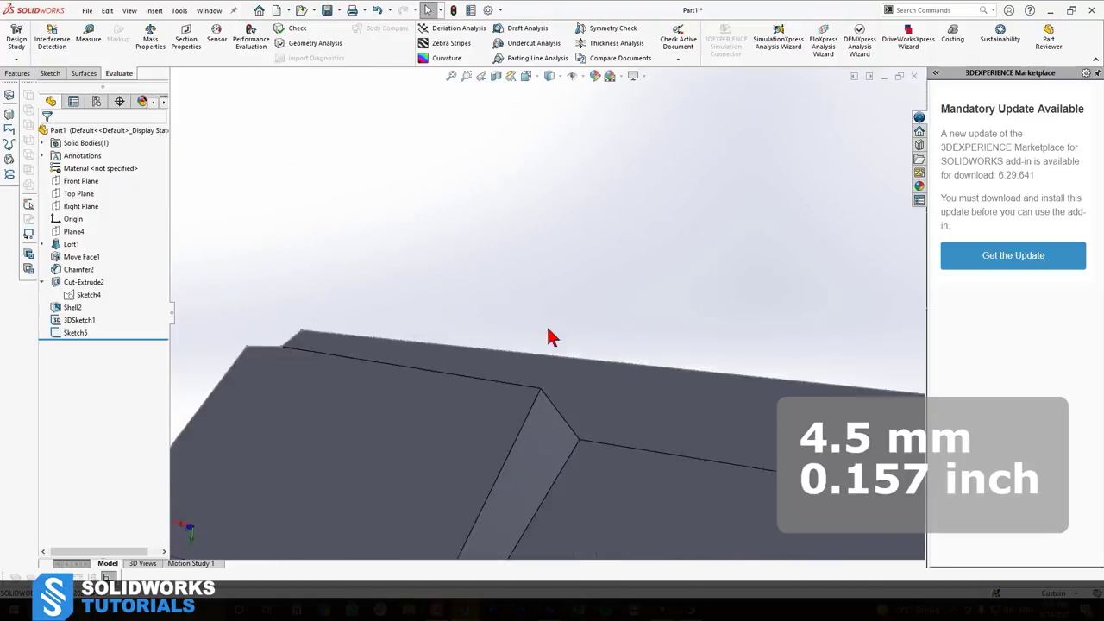
scroll(497, 349, up, 3)
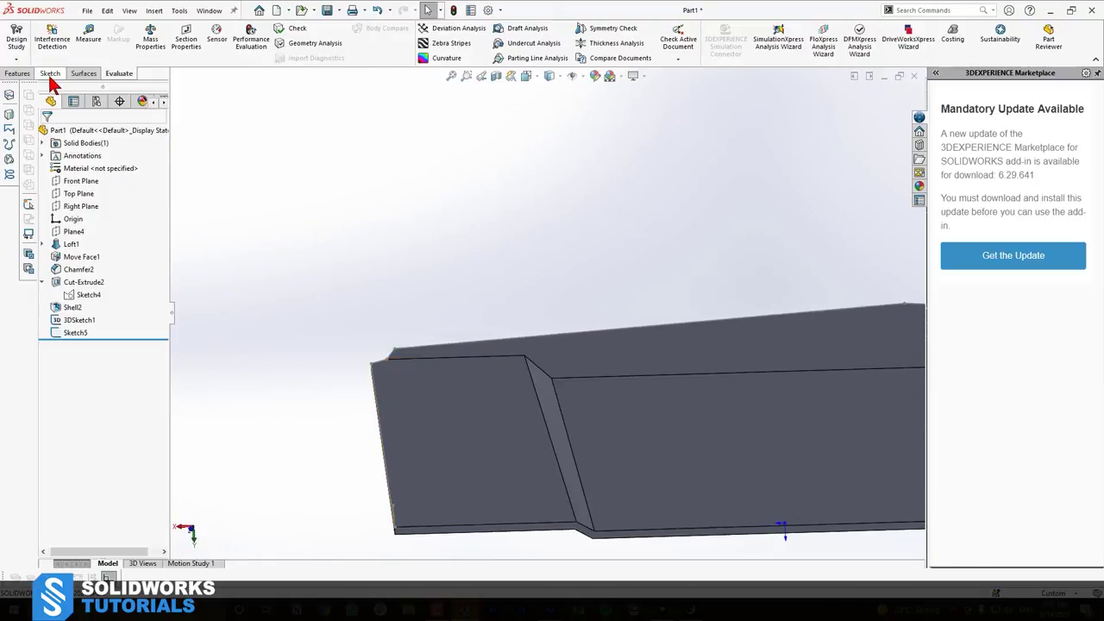
right_click(82, 80)
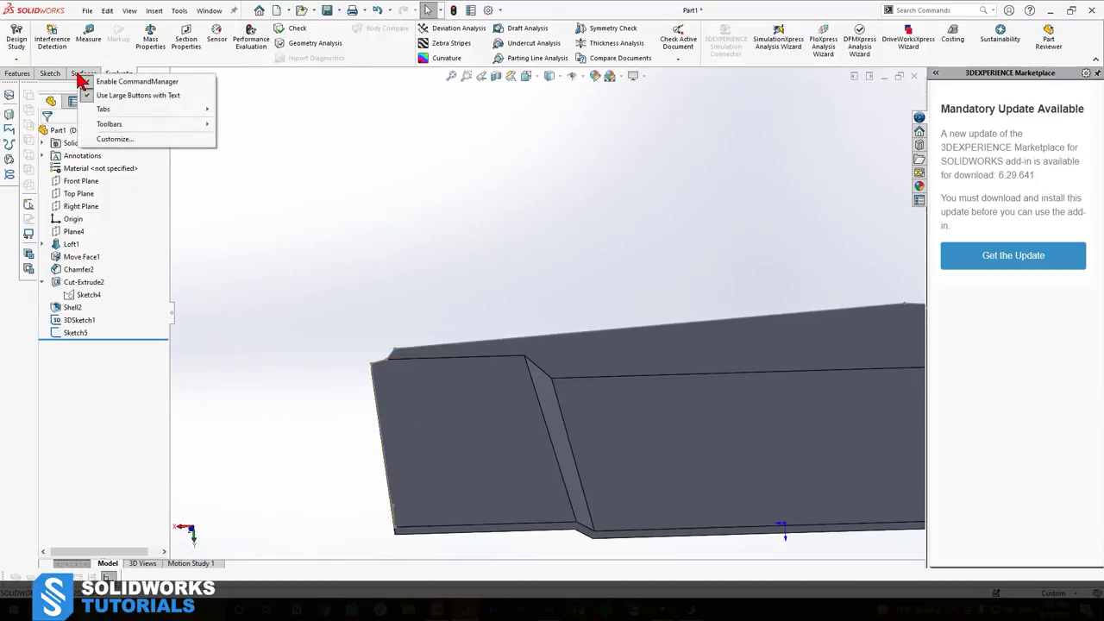
click(26, 78)
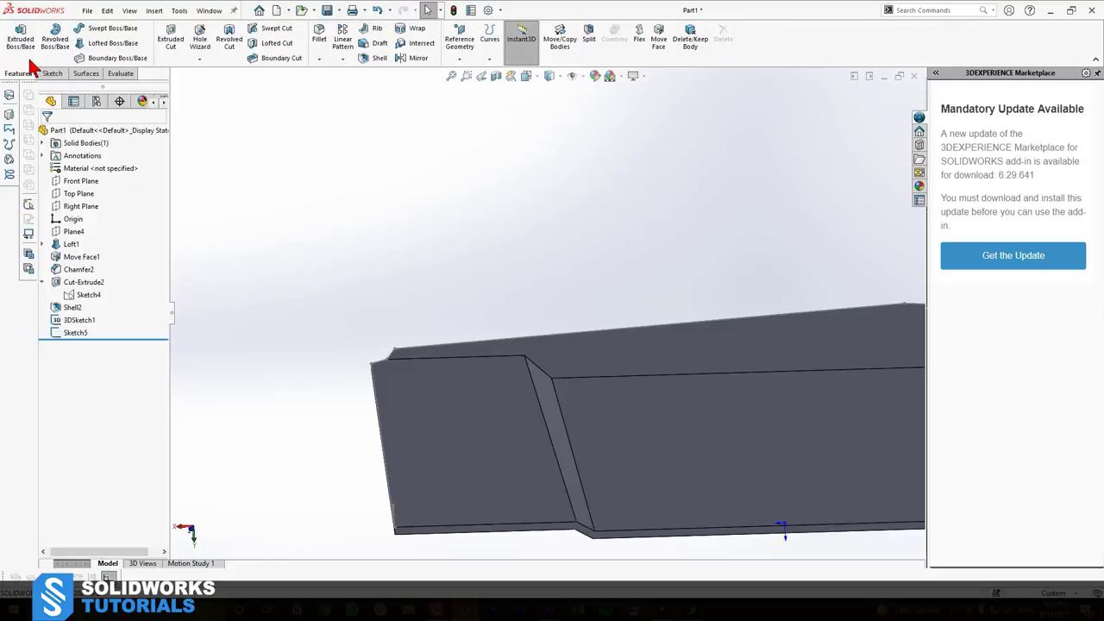
click(110, 28)
middle_drag(414, 544, 460, 524)
click(458, 514)
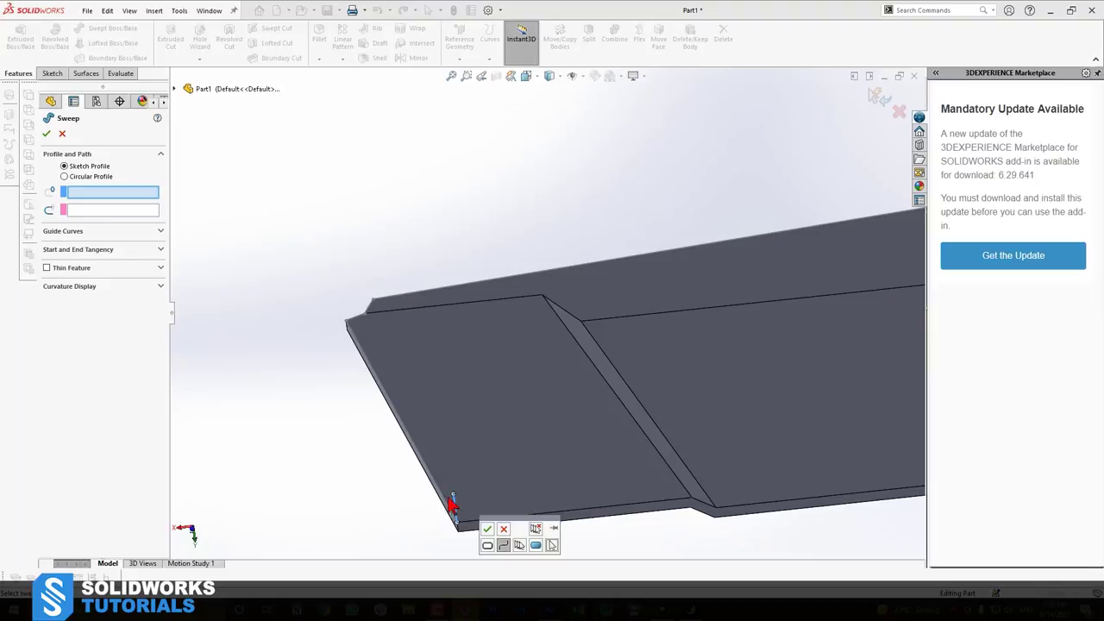
click(488, 529)
click(622, 323)
Create a swept surface using Sketch5 as the profile and 3DSketch1 as the path around the plate's edges
right_click(94, 79)
click(80, 76)
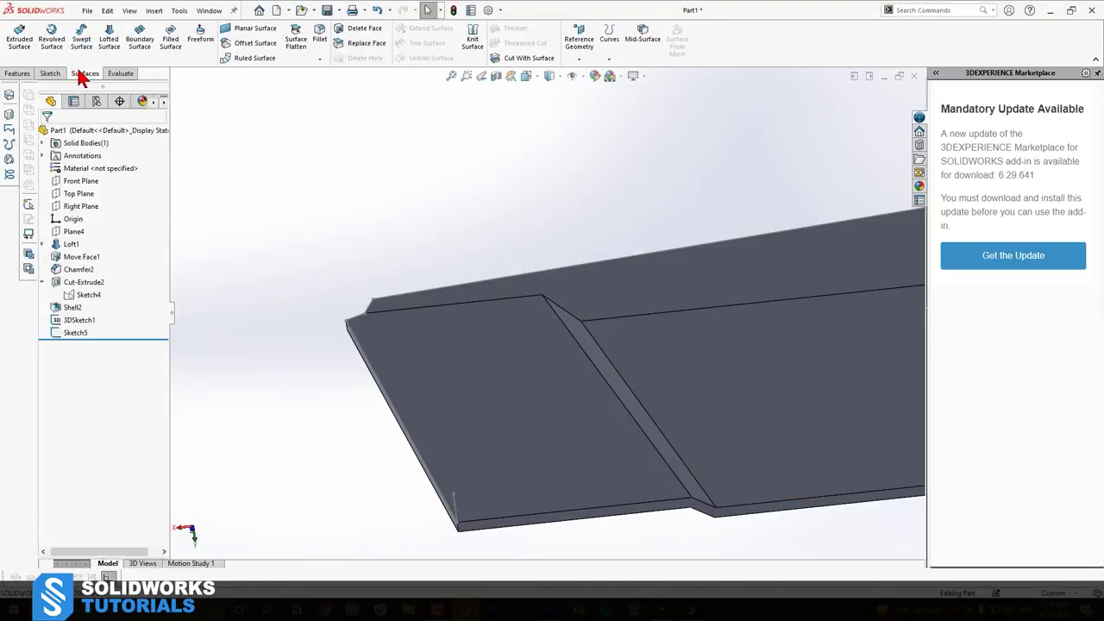
click(437, 490)
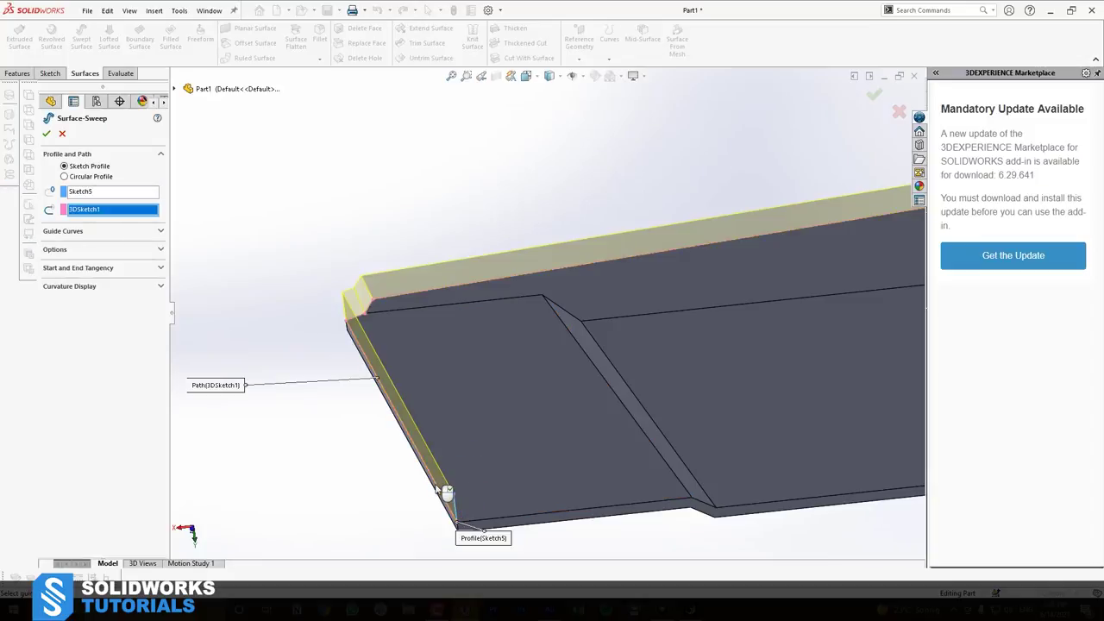
scroll(444, 485, up, 5)
scroll(444, 485, down, 2)
middle_drag(443, 486, 443, 486)
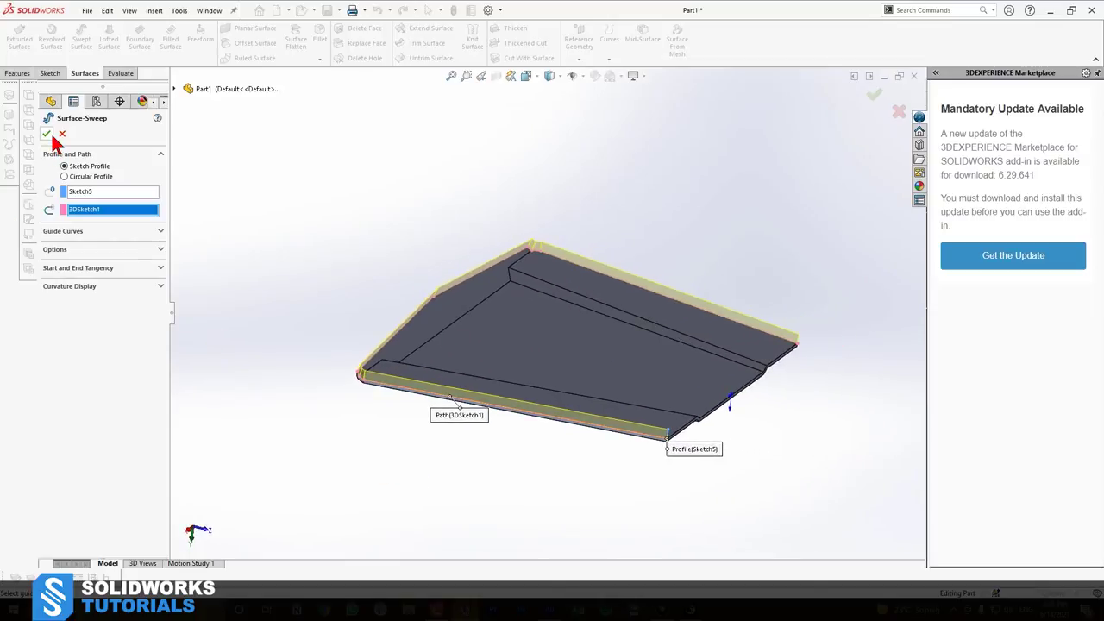
Thicken the swept surface along the plate's edges into a solid rim
scroll(491, 357, down, 2)
middle_drag(491, 357, 475, 356)
click(509, 28)
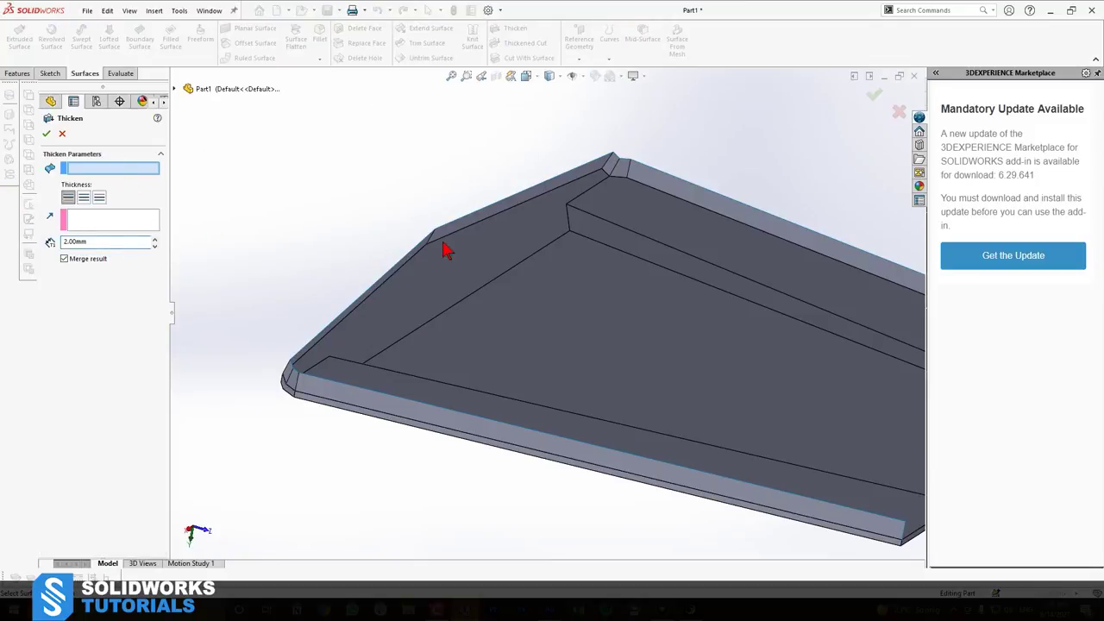
click(454, 233)
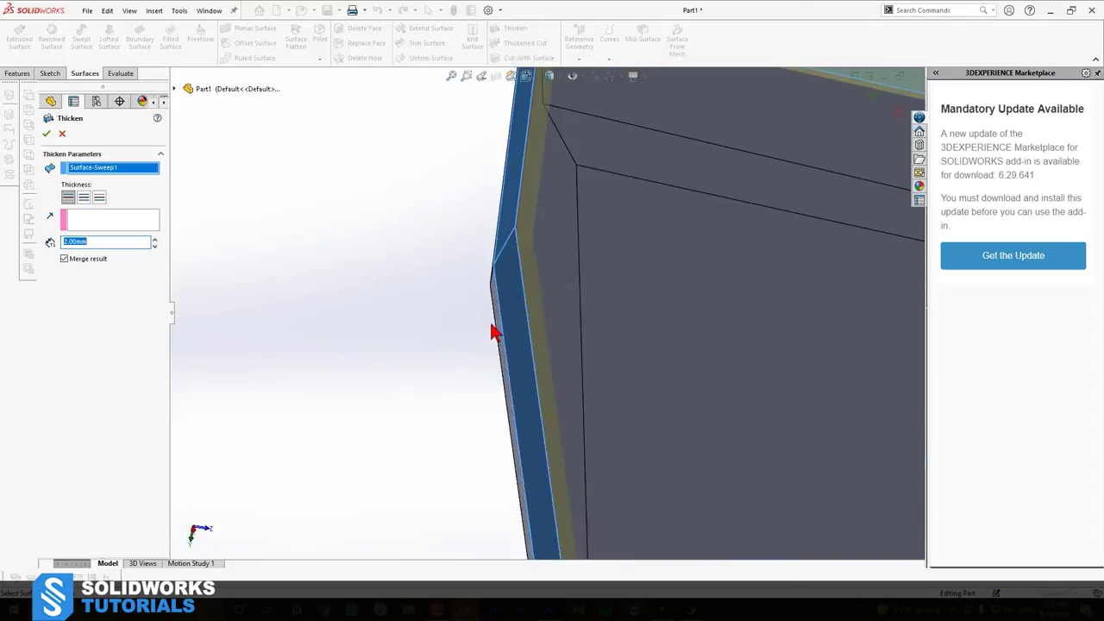
middle_drag(492, 326, 428, 326)
scroll(429, 327, up, 3)
click(48, 134)
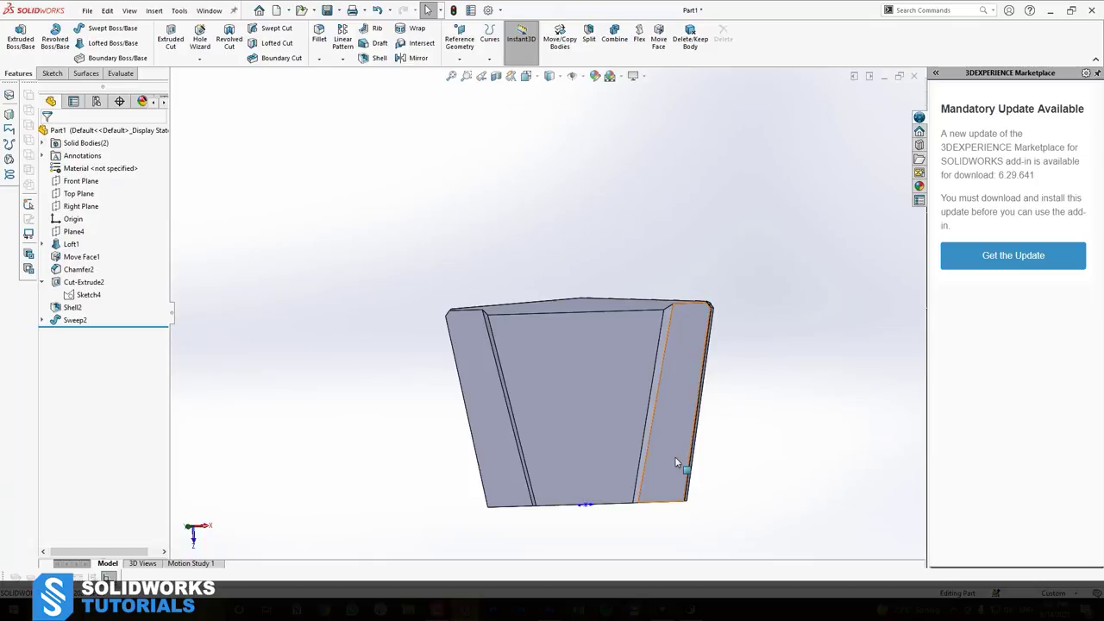
Edit the loft's wide-end profile, Sketch3, and delete the 30 mm dimension of its outer flange
click(42, 244)
click(90, 257)
click(88, 270)
click(96, 235)
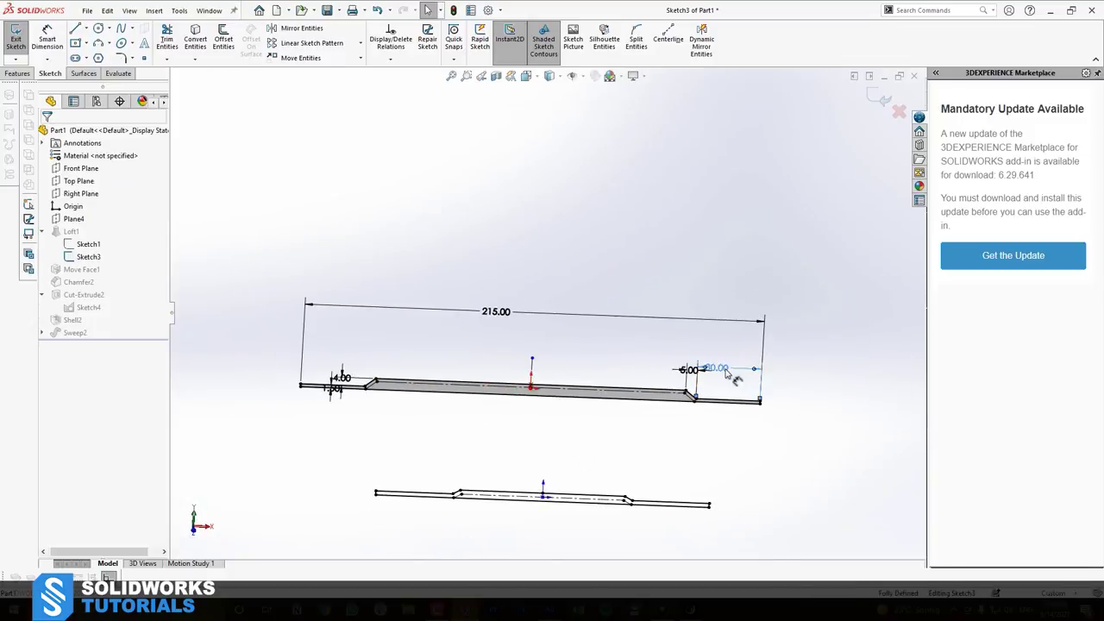
key(Return)
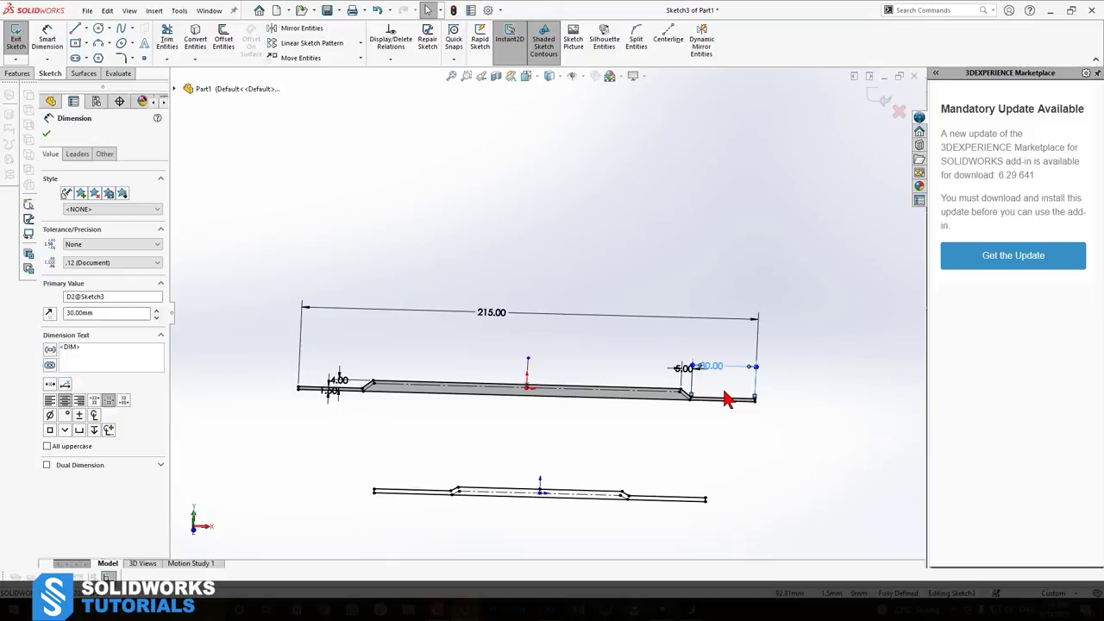
key(Delete)
Dimension the raised middle section's top line in the wide-end profile to 95 mm
right_drag(693, 436, 602, 315)
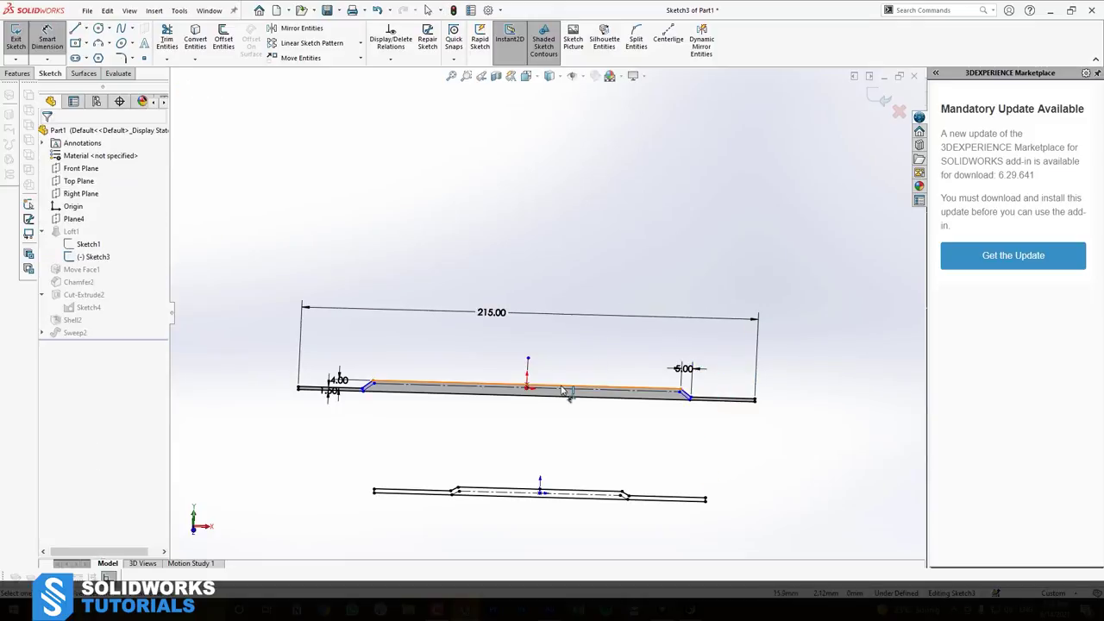
click(562, 388)
click(516, 347)
text(95)
key(Return)
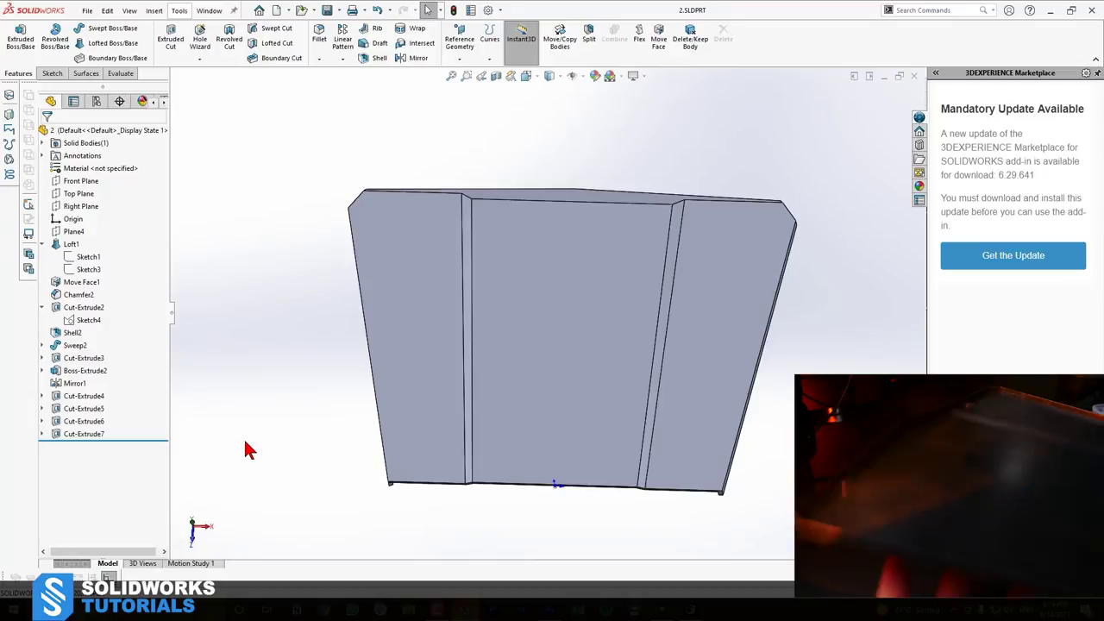
Examine the finished plate in 2.SLDPRT from several angles, including its rimmed underside, corners and stepped upper face
middle_drag(555, 323, 565, 183)
scroll(437, 371, down, 3)
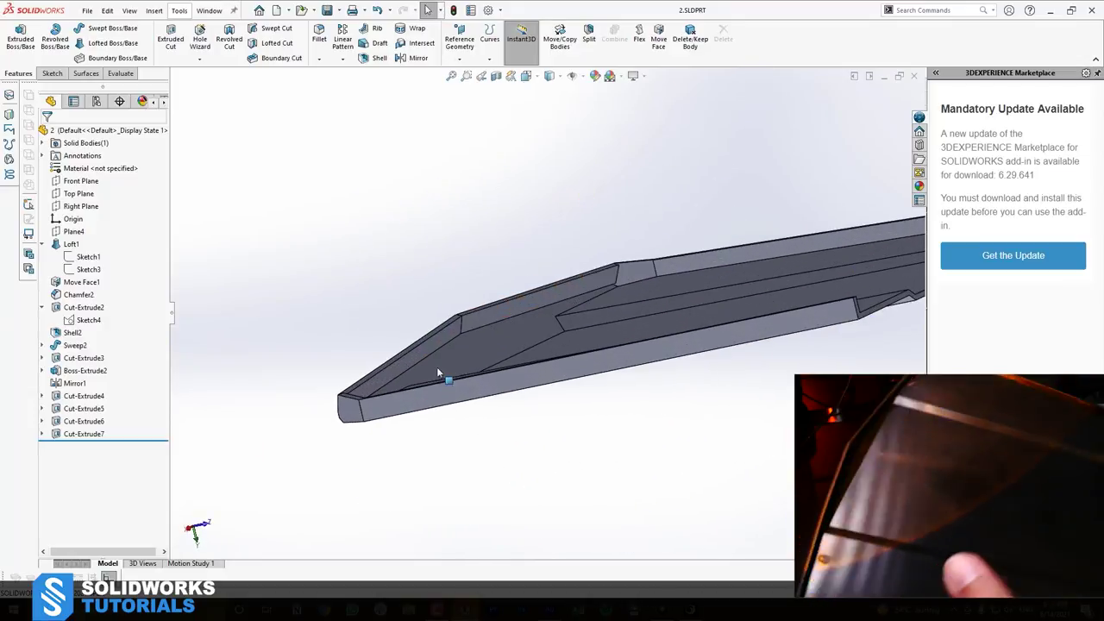
scroll(529, 337, down, 3)
middle_drag(528, 337, 503, 352)
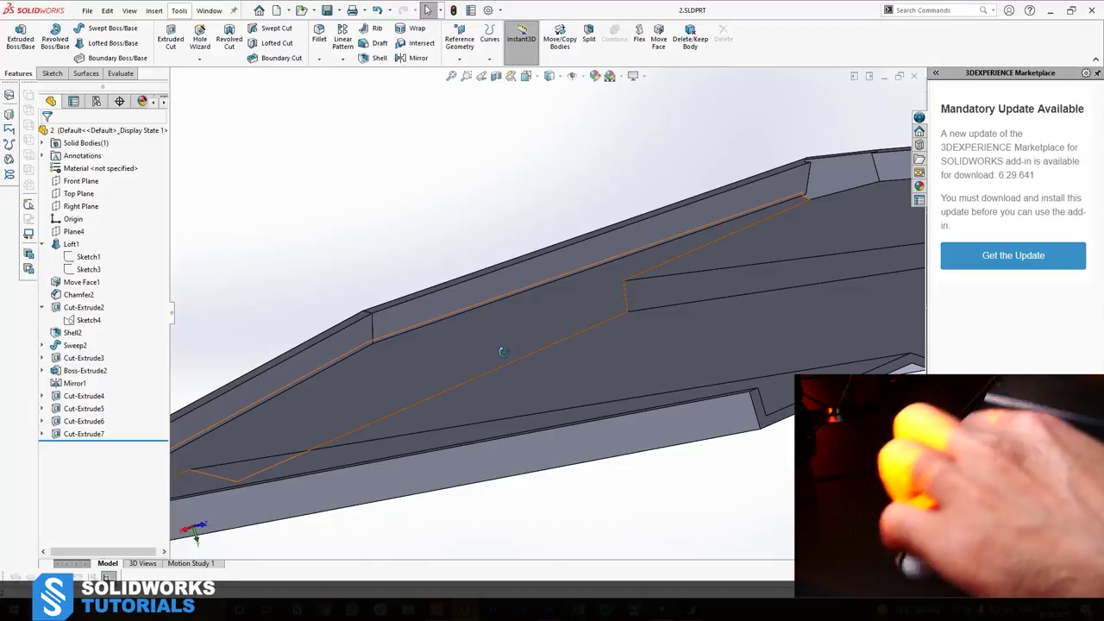
scroll(682, 374, down, 5)
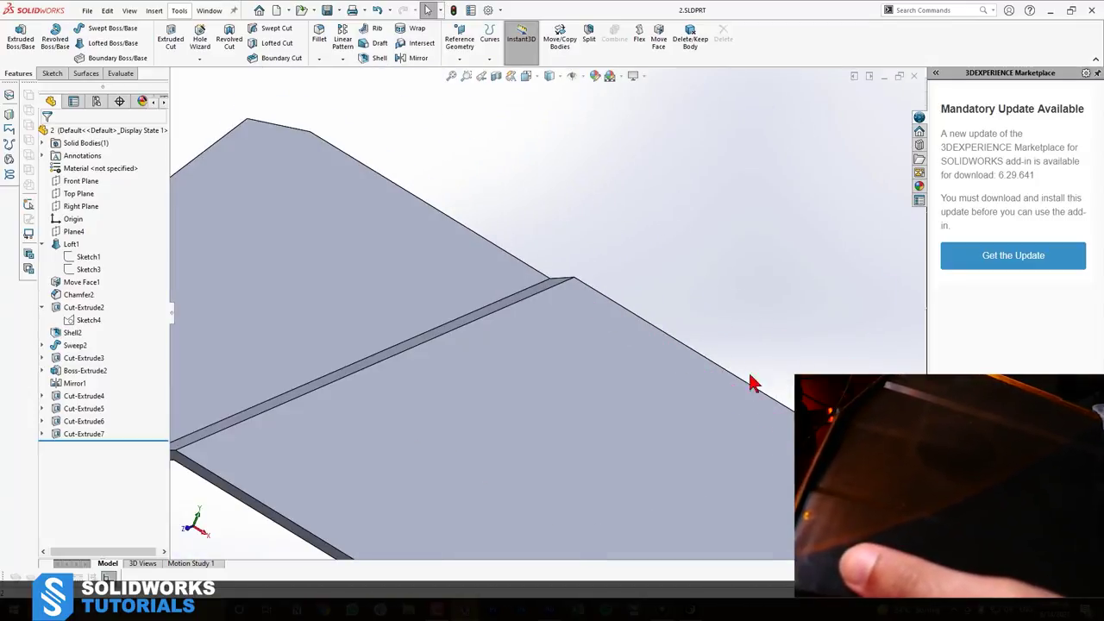
scroll(754, 383, up, 5)
middle_drag(749, 418, 789, 229)
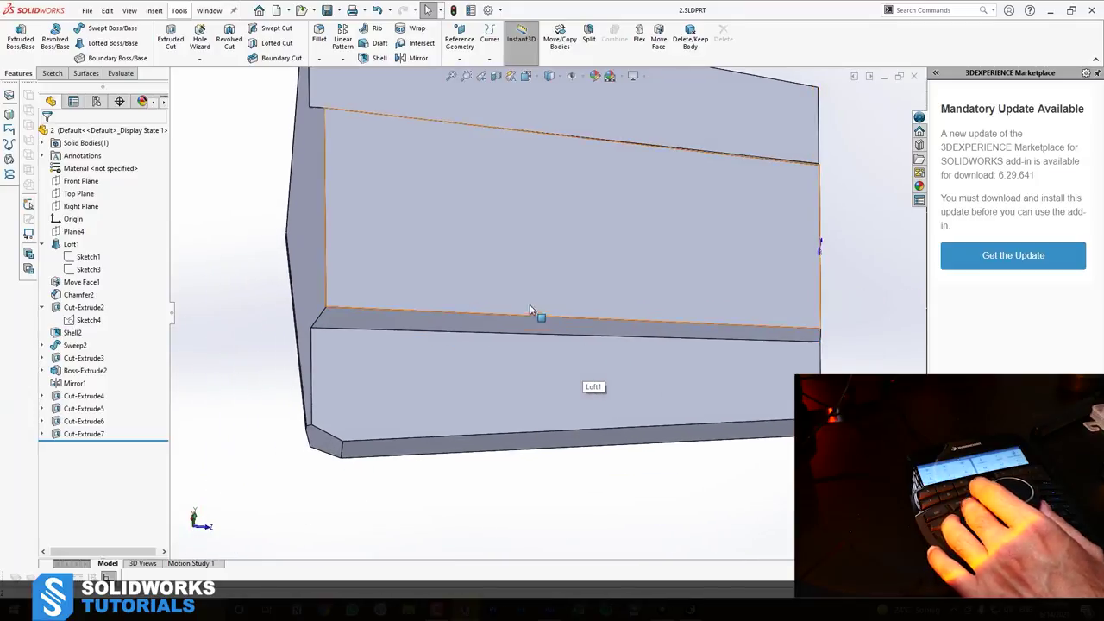
Start a sketch on the plate's raised middle face and view it straight on
click(489, 209)
click(538, 169)
key(space)
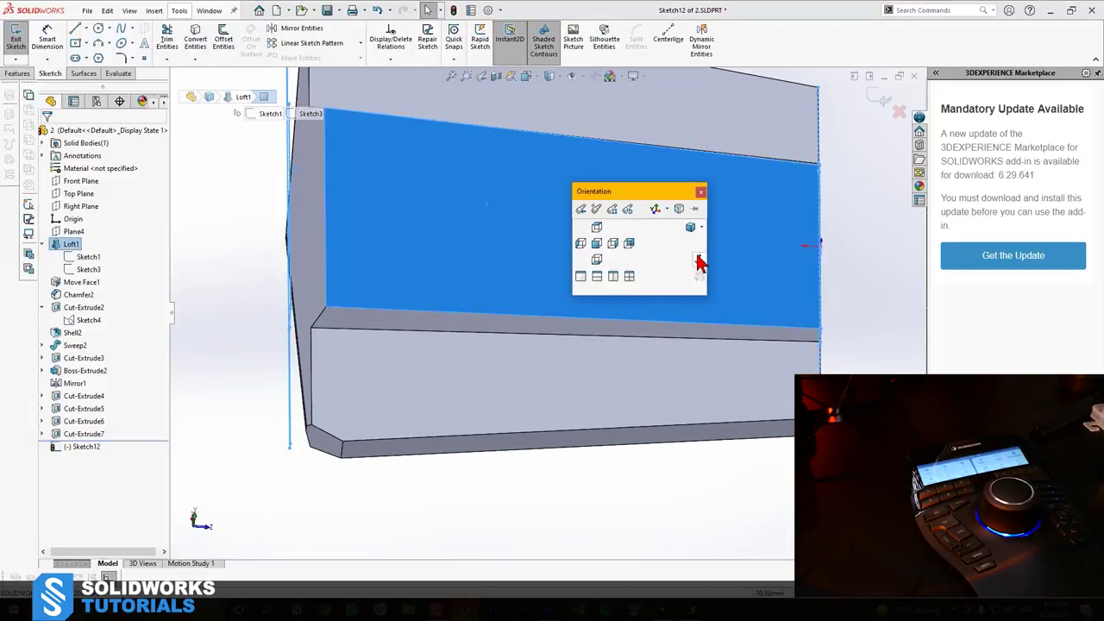
click(698, 263)
Draw a short line inward from the plate's left slanted edge, continuing with a line about 91 mm long to near the plate's centre
key(l)
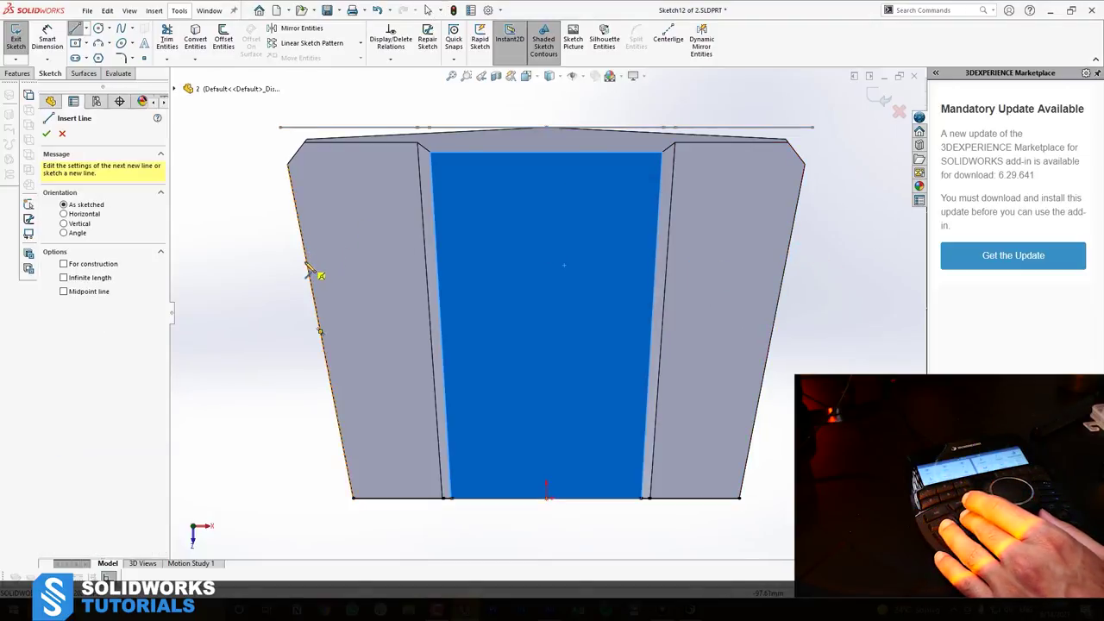
click(310, 259)
click(328, 232)
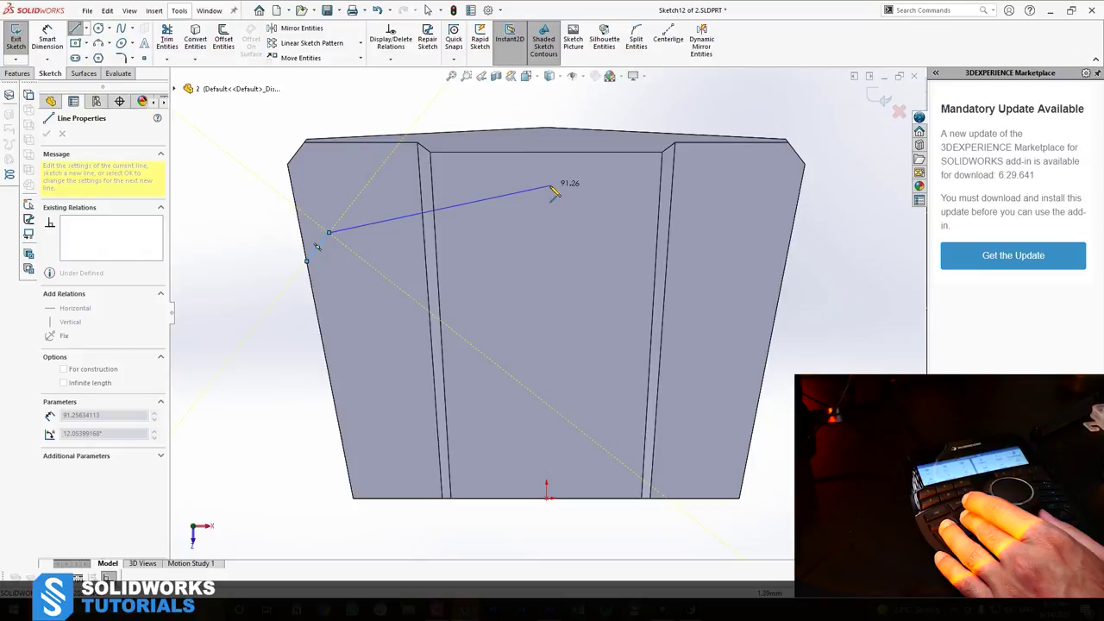
click(551, 191)
key(Escape)
key(Escape)
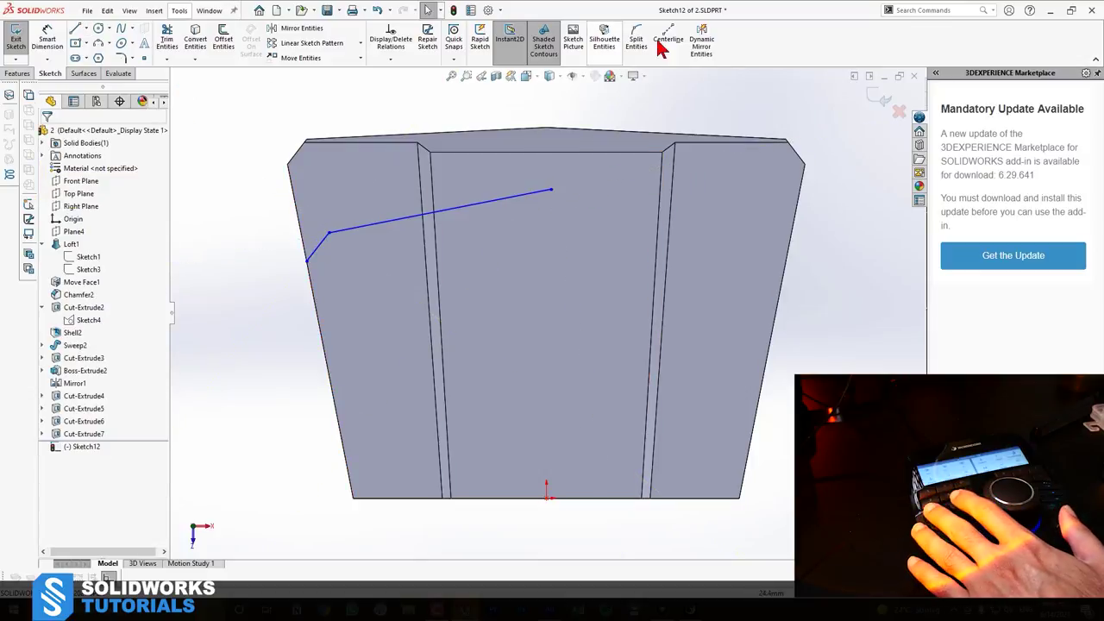
Draw a construction centreline from the long line's inner endpoint down to the origin
key(Return)
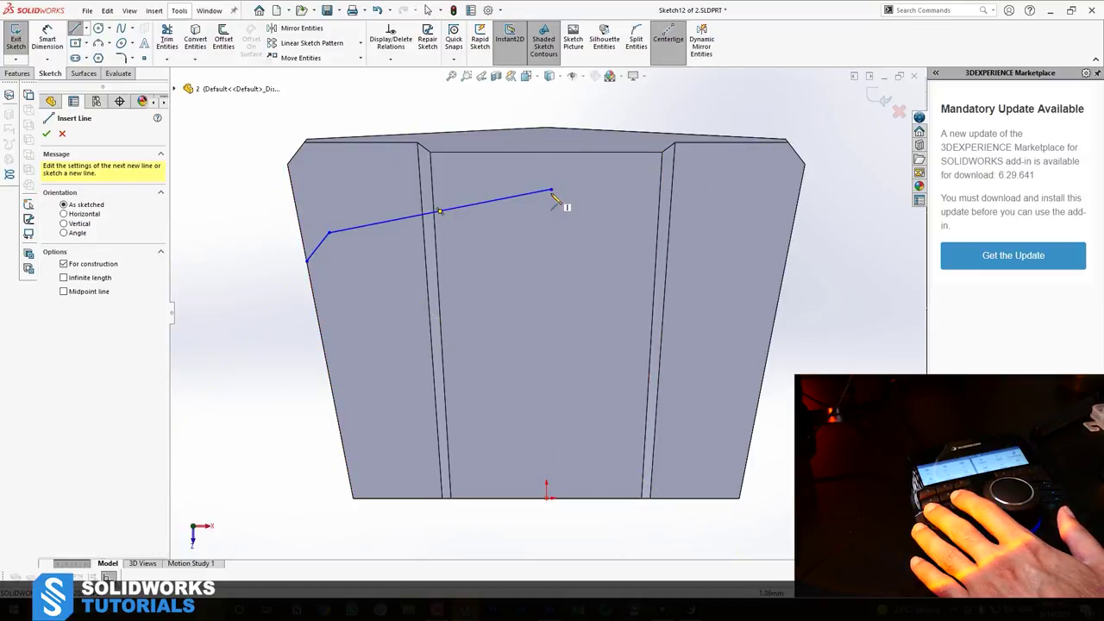
click(551, 191)
key(Escape)
click(669, 39)
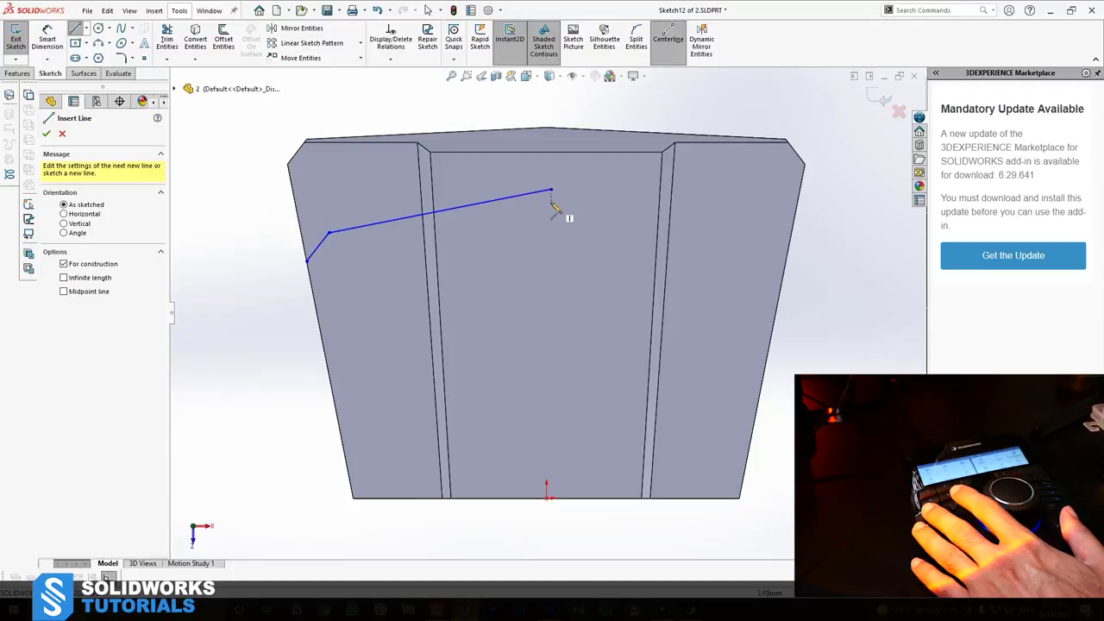
click(551, 191)
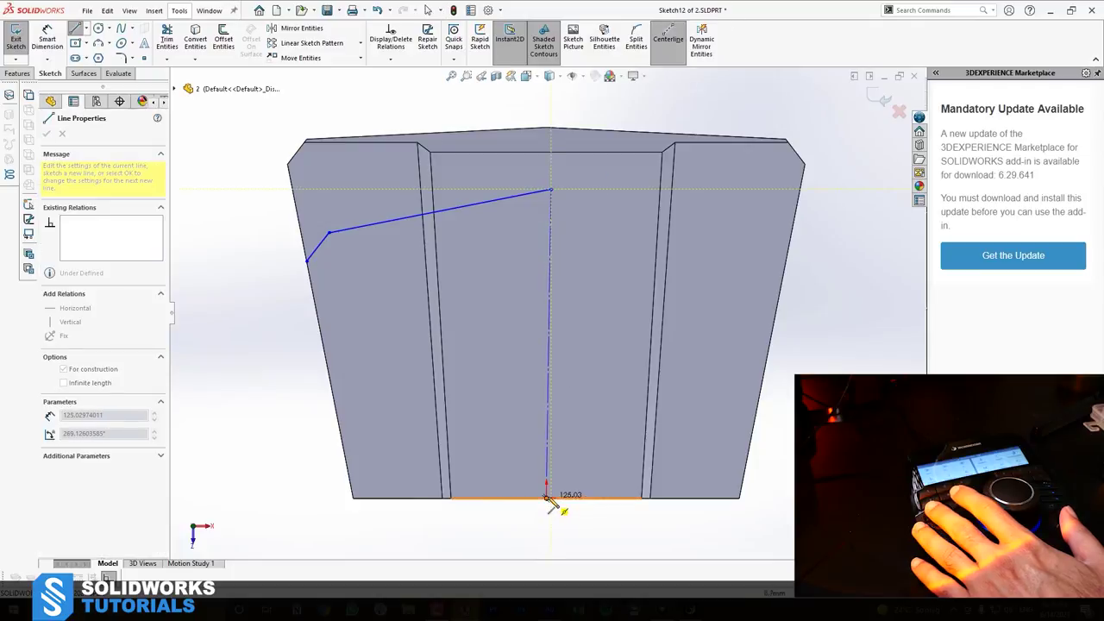
click(547, 497)
key(Escape)
Make the centreline vertical and mirror the two sketched lines about it
click(550, 328)
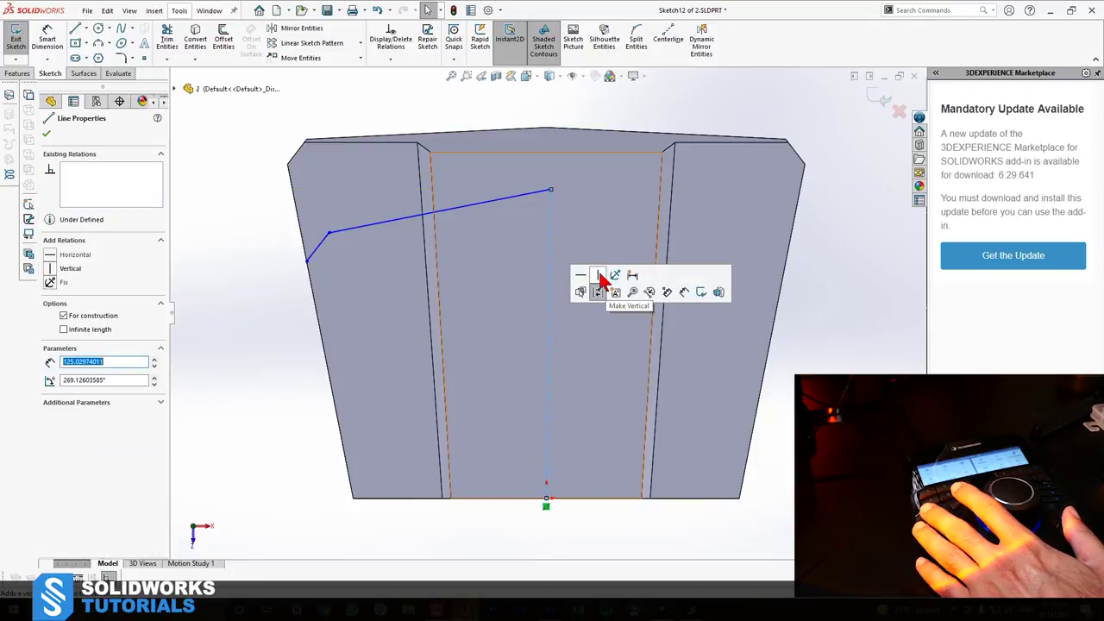
drag(600, 166, 220, 298)
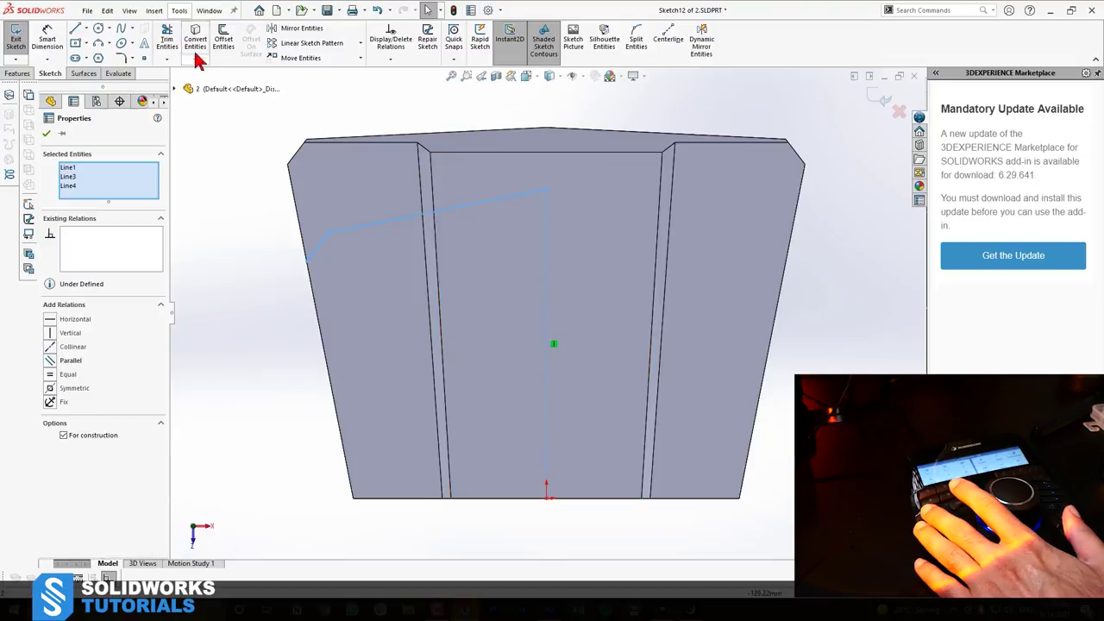
click(316, 32)
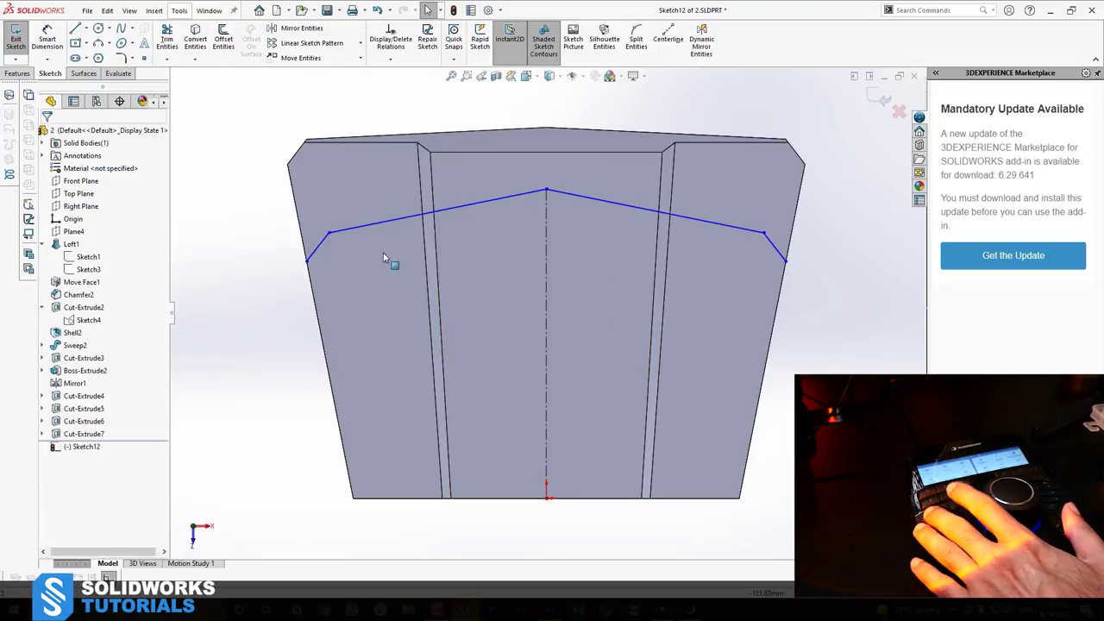
Close the mirrored profile with a chain of lines running outside the plate's wide end, from one side endpoint to the other
key(l)
click(307, 260)
click(235, 130)
click(816, 104)
click(884, 288)
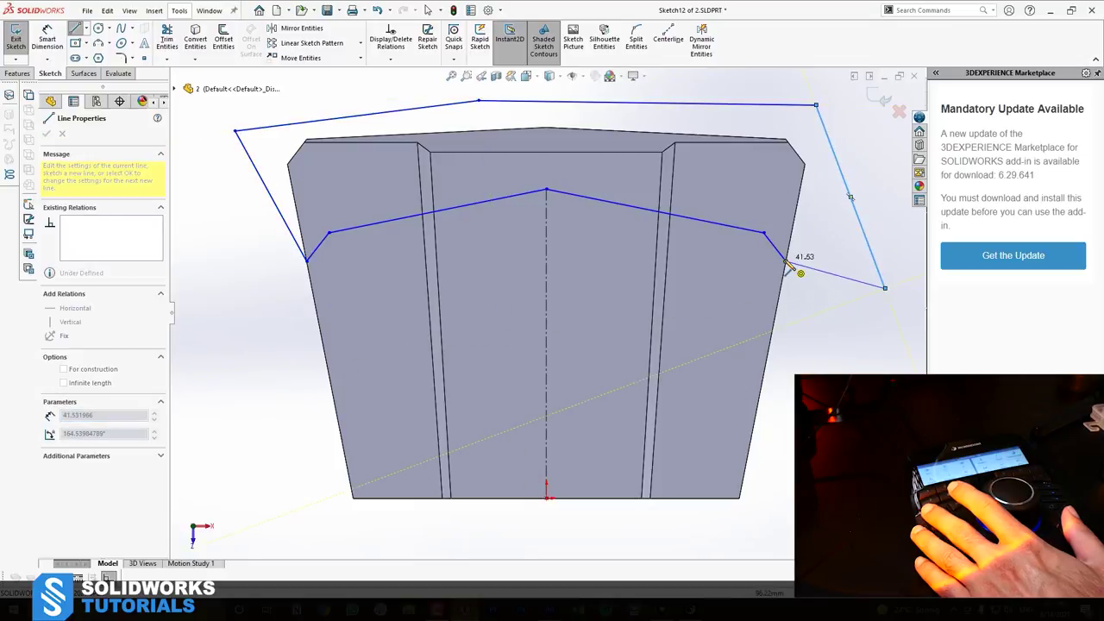
click(786, 261)
key(Escape)
Cut the closed sketch profile from the plate's wide end with an extruded cut set to Through All - Both
click(18, 74)
click(229, 39)
click(172, 43)
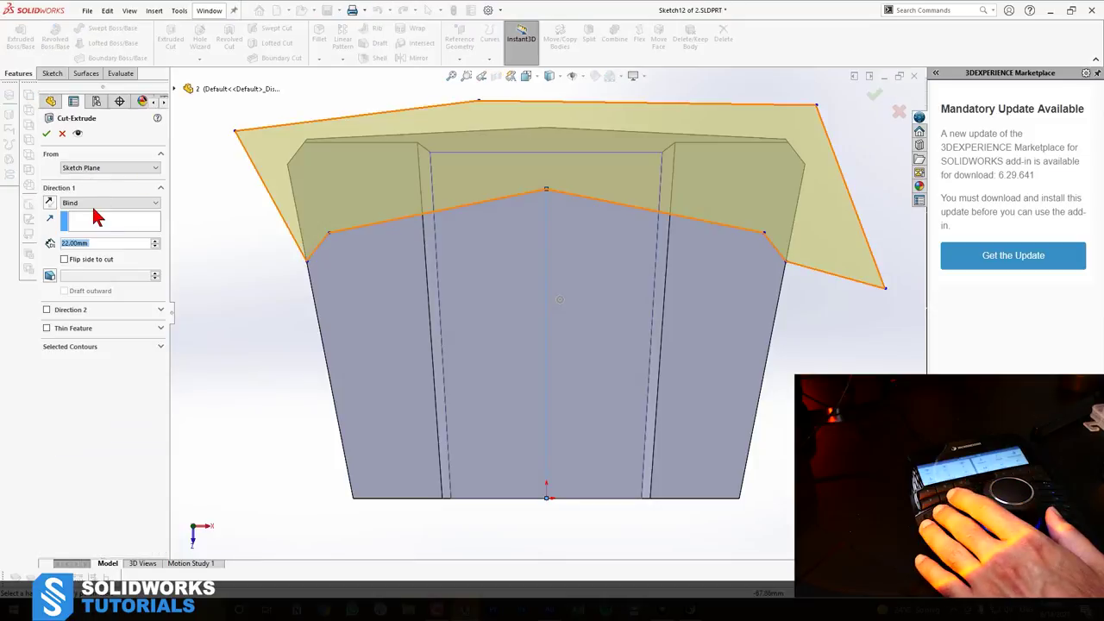
click(95, 204)
click(86, 233)
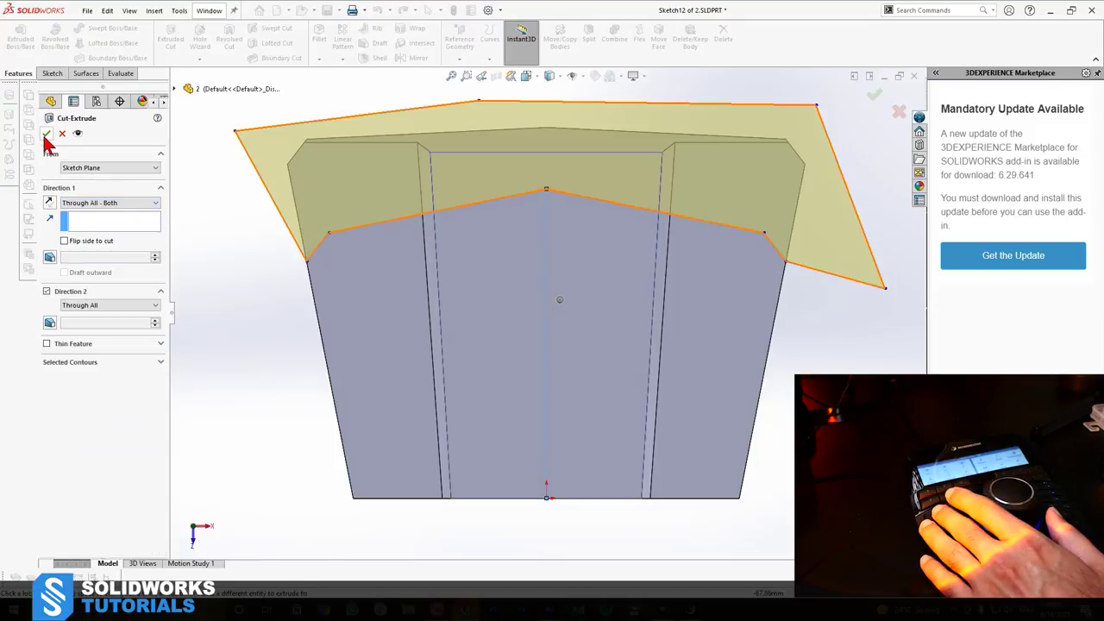
key(Return)
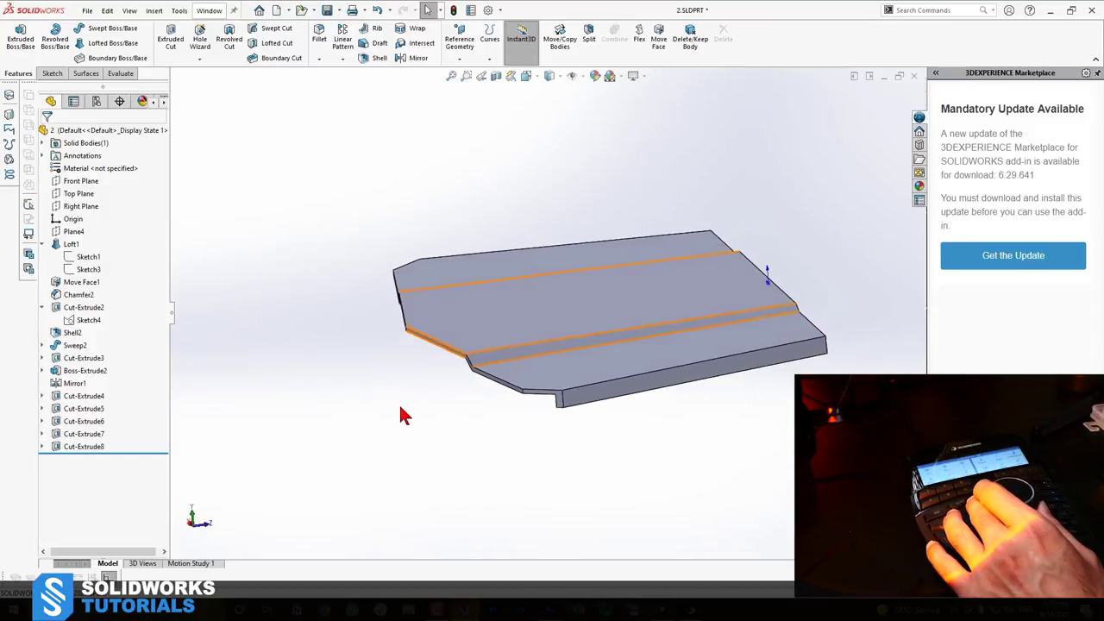
Start a bending Flex on the plate body, rotate its triad, and set the triad's Z rotation to 0 degrees
middle_drag(466, 418, 562, 166)
click(639, 38)
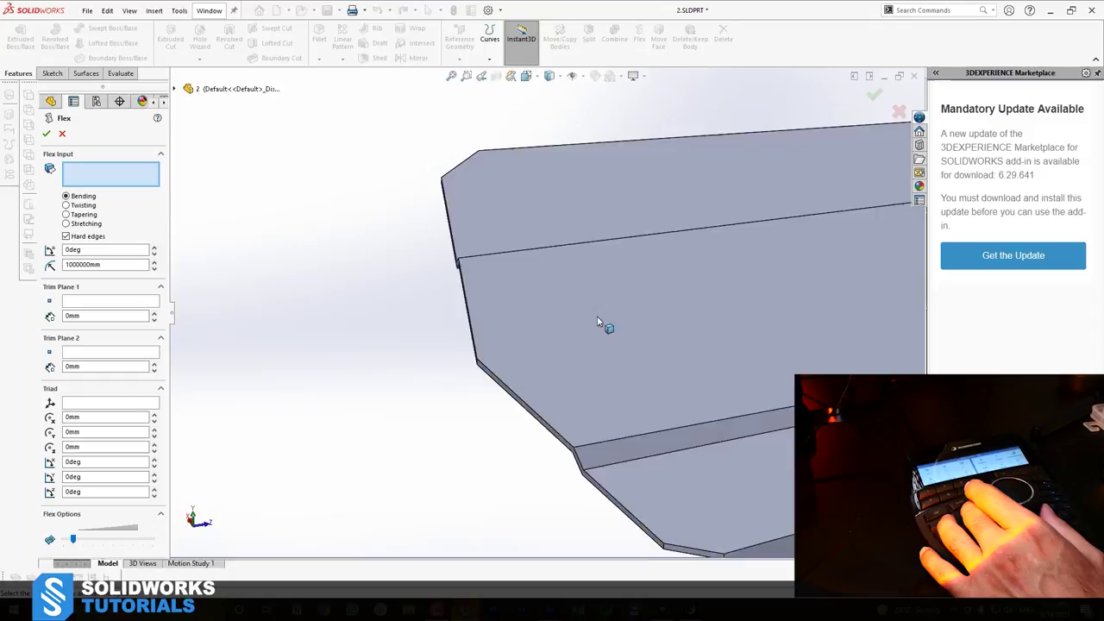
middle_drag(547, 350, 492, 323)
click(496, 321)
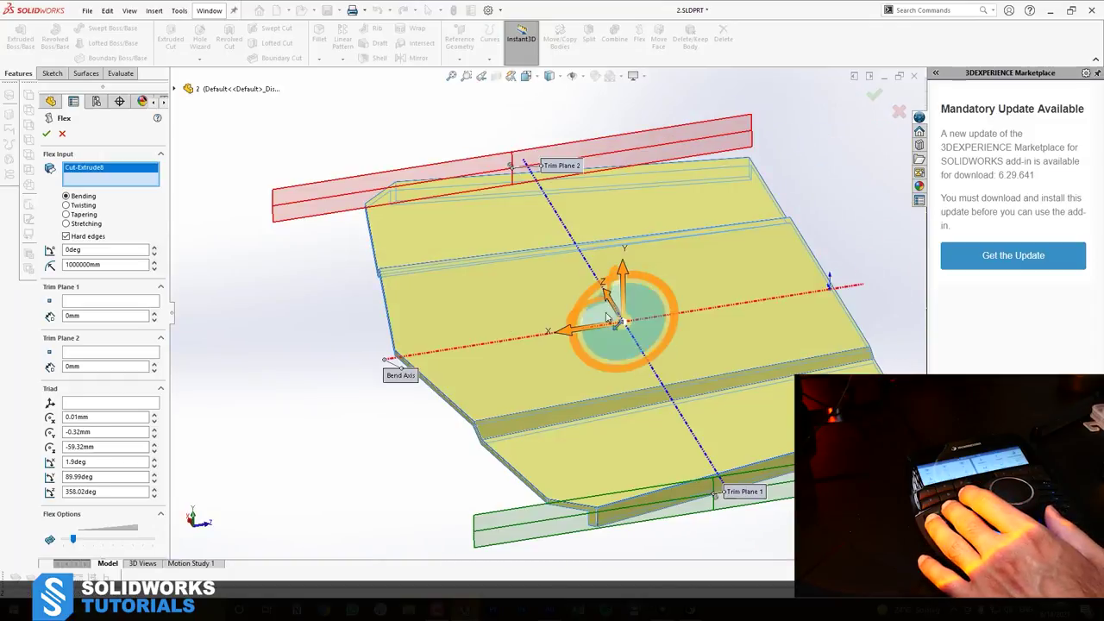
drag(578, 353, 583, 382)
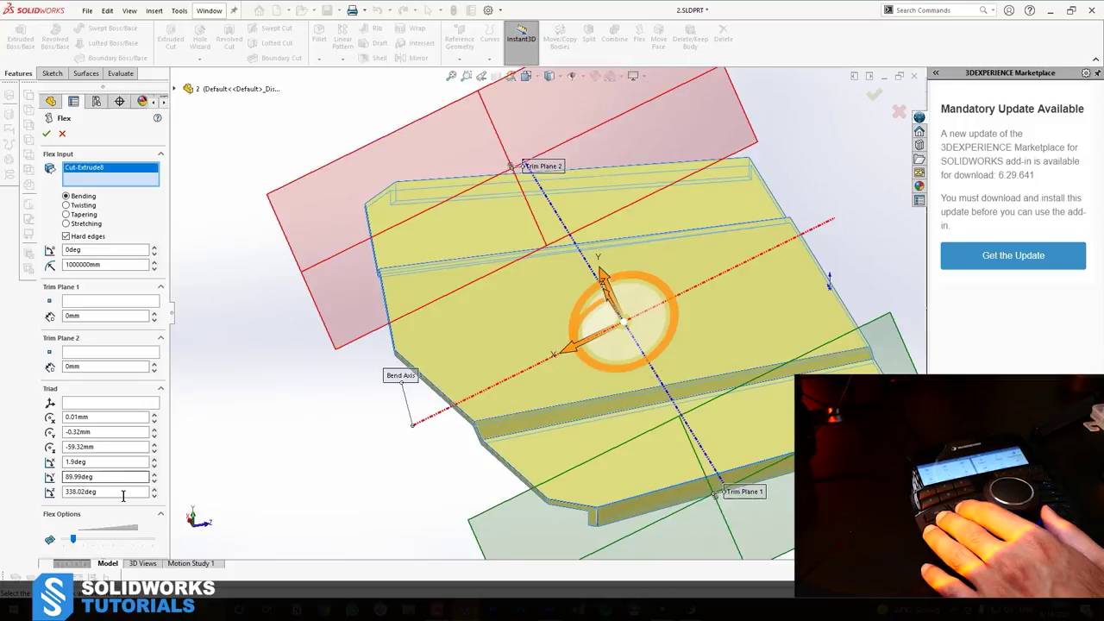
text(0)
key(Return)
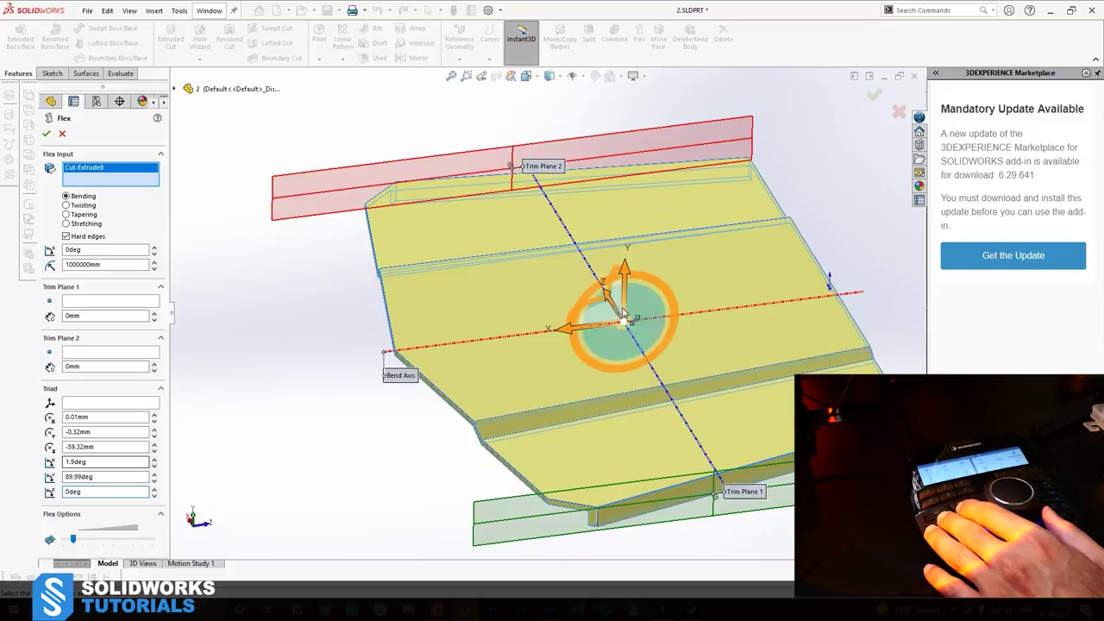
Turn the flex triad toward the plate's length, setting its Y rotation to 0 degrees and its X rotation to 180 degrees
drag(567, 335, 576, 368)
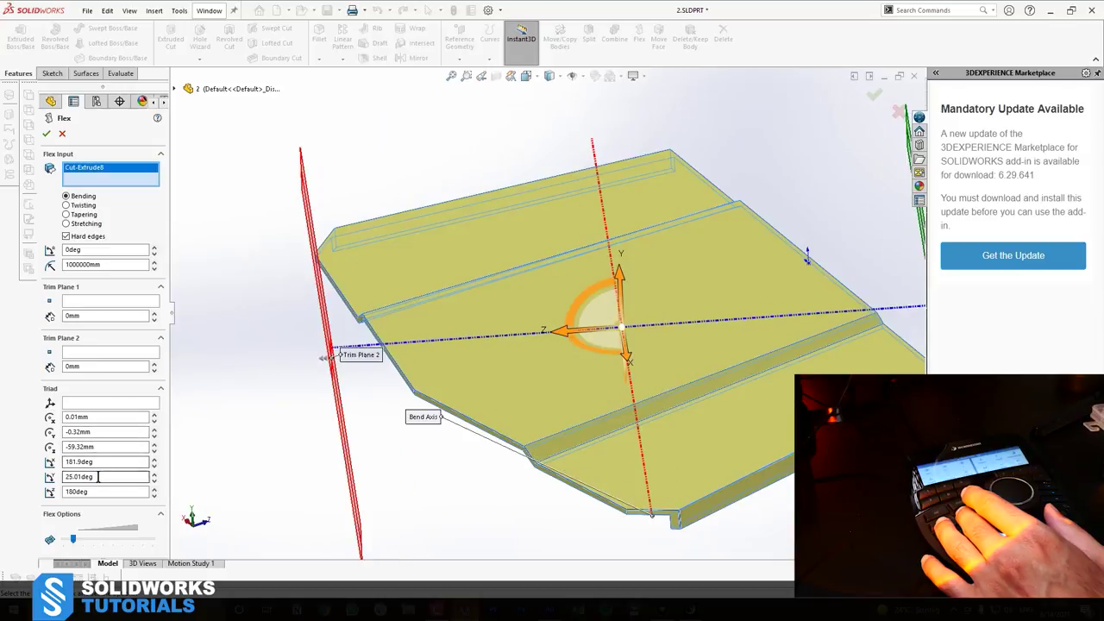
text(0)
key(Return)
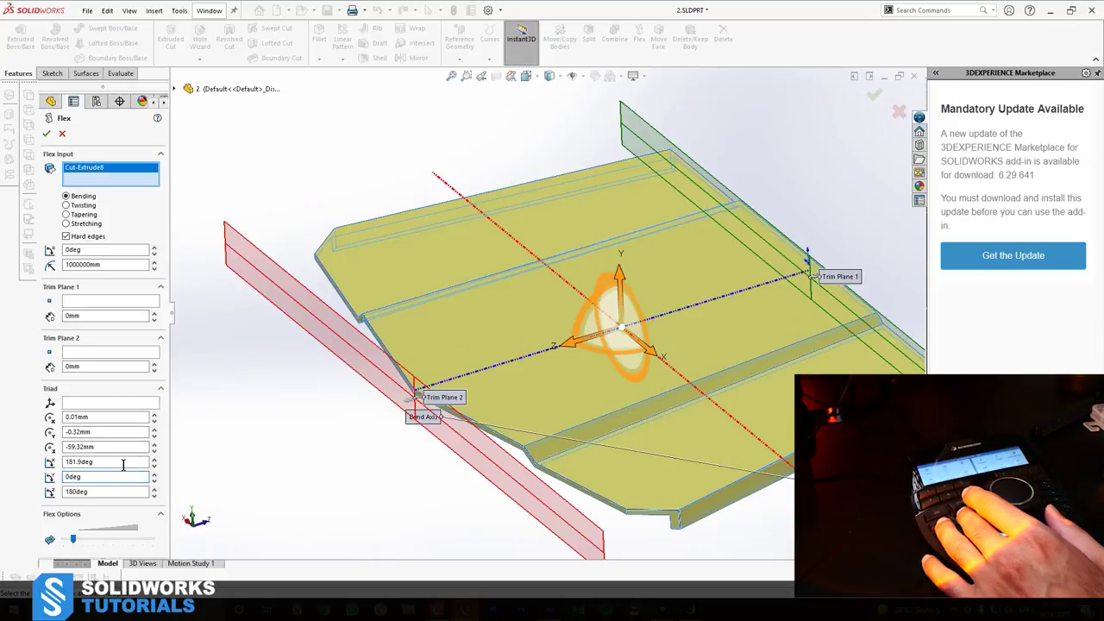
text(18)
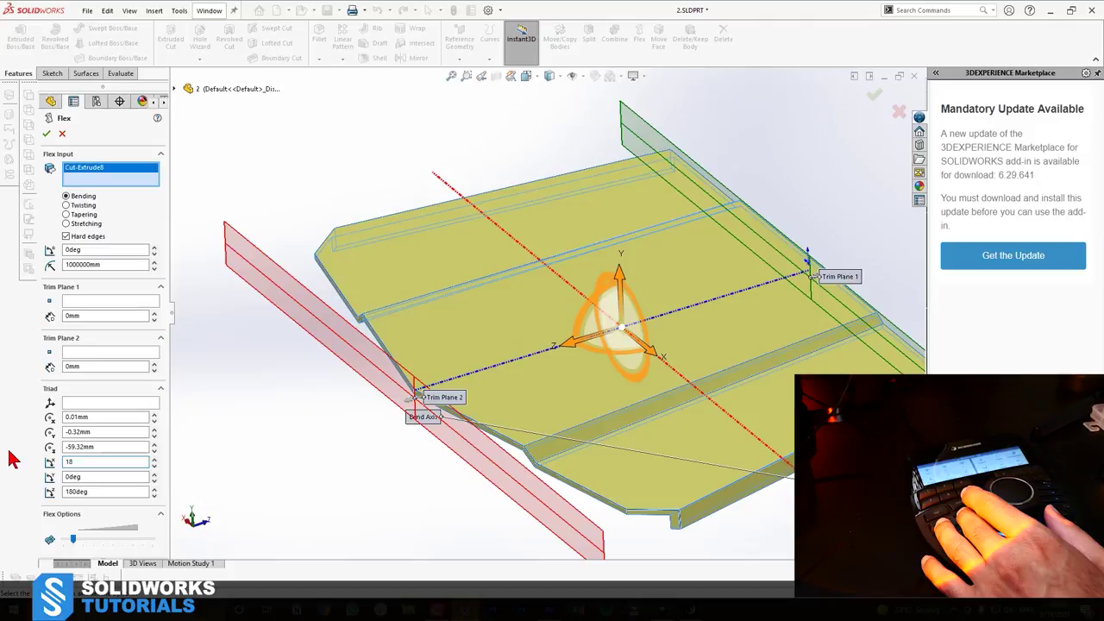
text(0)
key(Return)
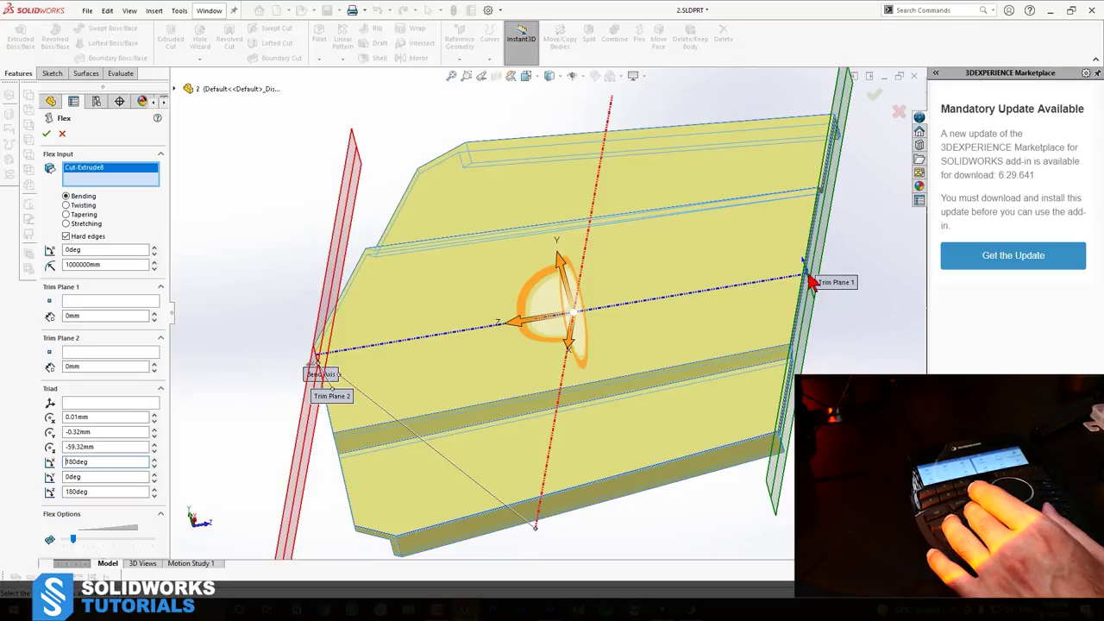
Offset trim plane 2 inward by about 11.43 mm and move trim plane 1 to about 128.33 mm, near the plate's cut end
drag(313, 363, 360, 355)
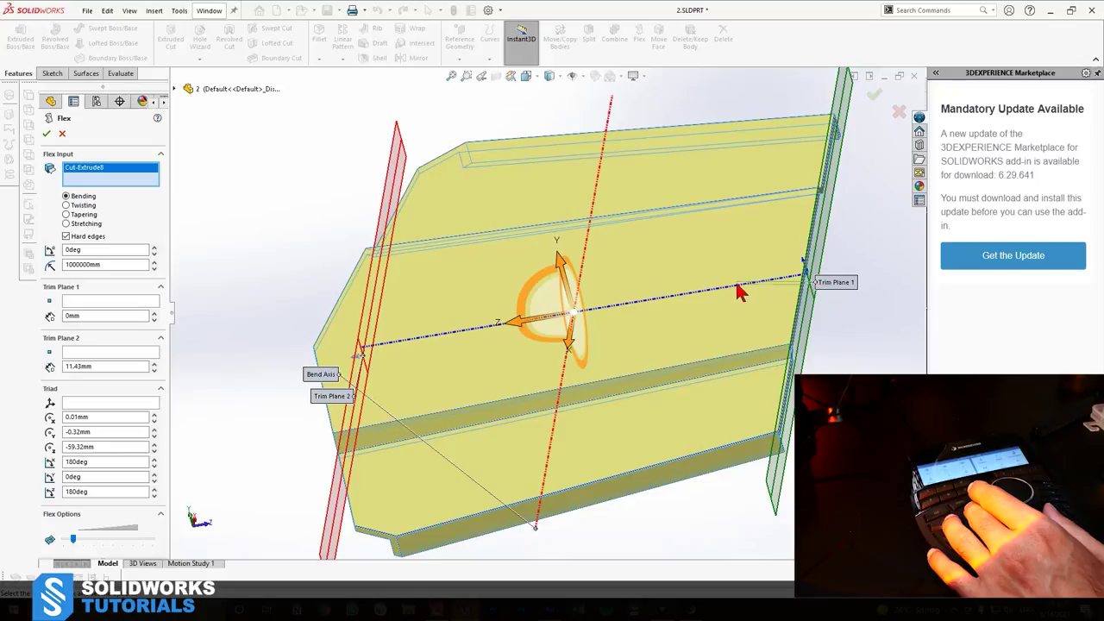
scroll(833, 290, down, 6)
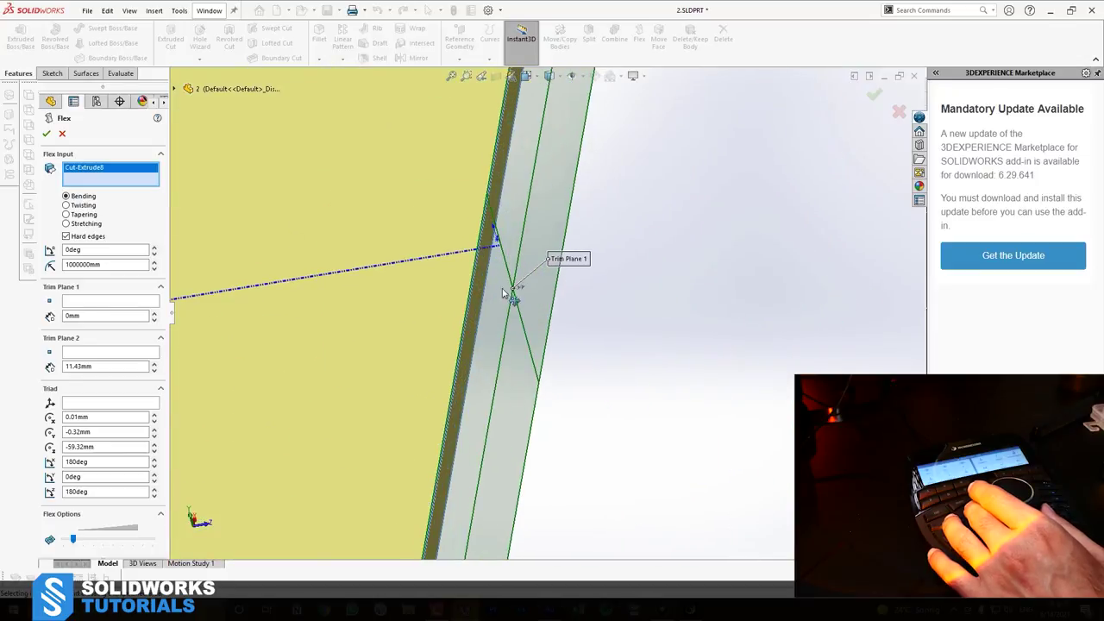
drag(503, 294, 394, 353)
scroll(395, 353, up, 6)
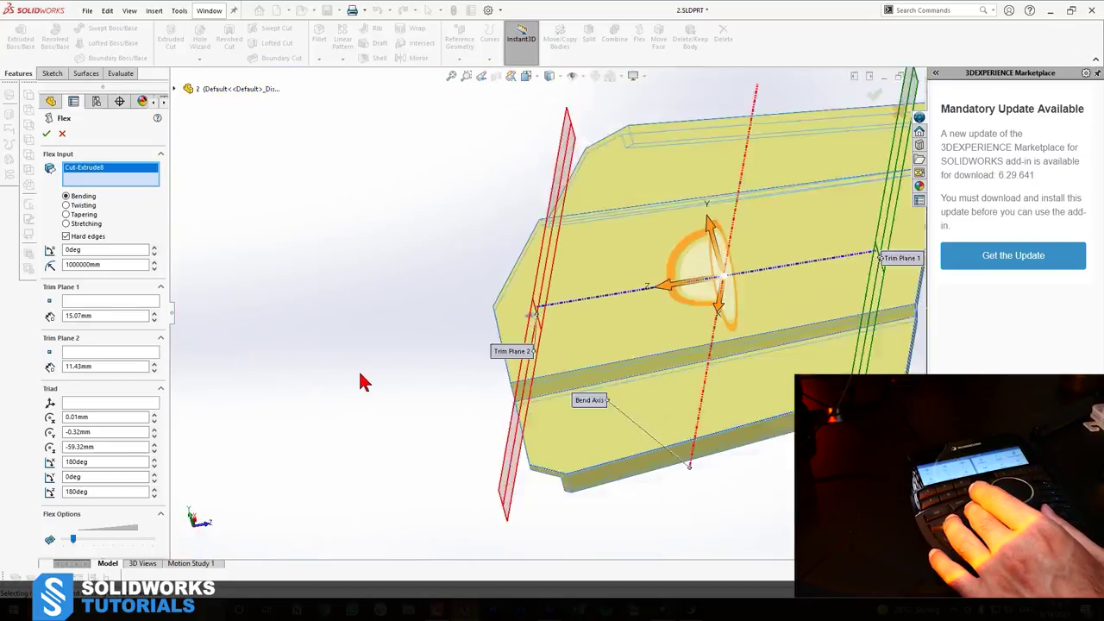
scroll(884, 315, down, 2)
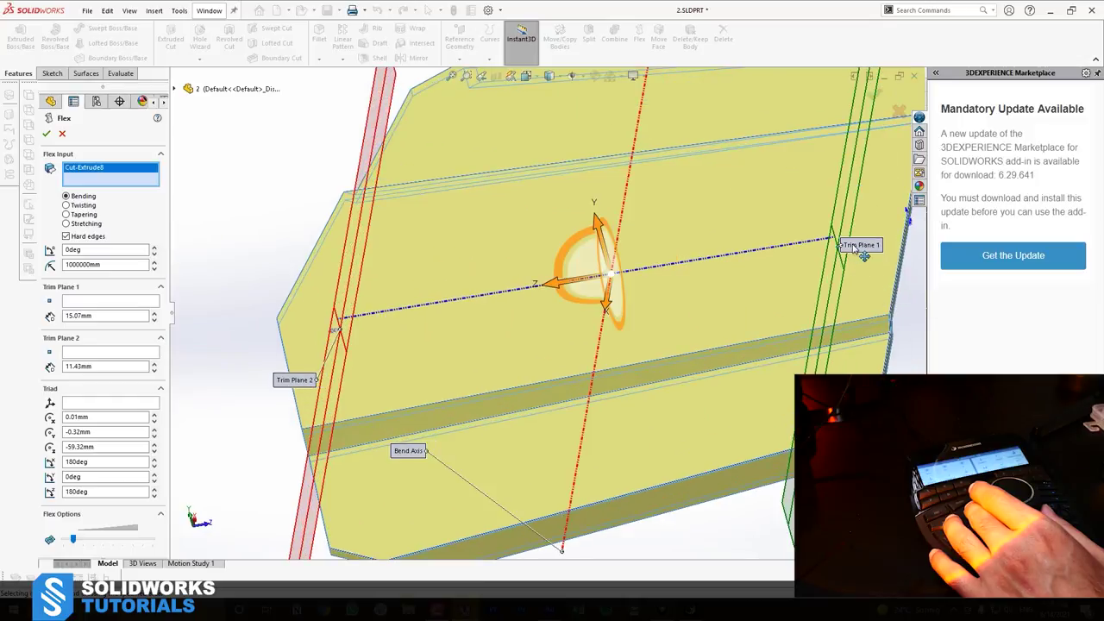
drag(854, 249, 851, 159)
drag(858, 256, 278, 299)
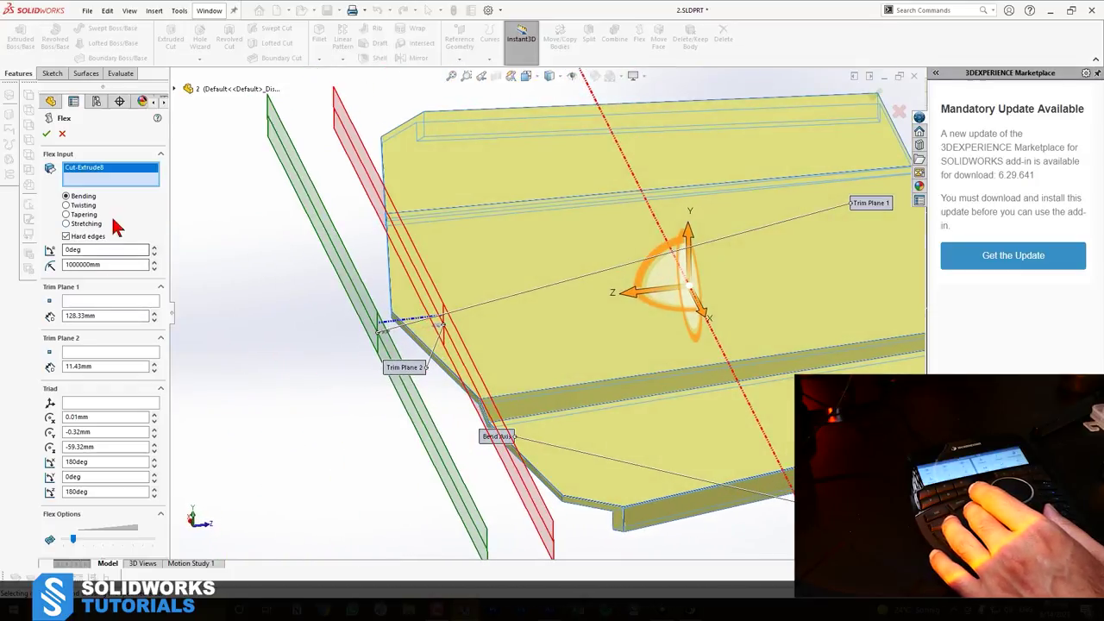
Try positive and negative bend angles down to -78 degrees on the flex, and reset the angle to 0 degrees
click(156, 247)
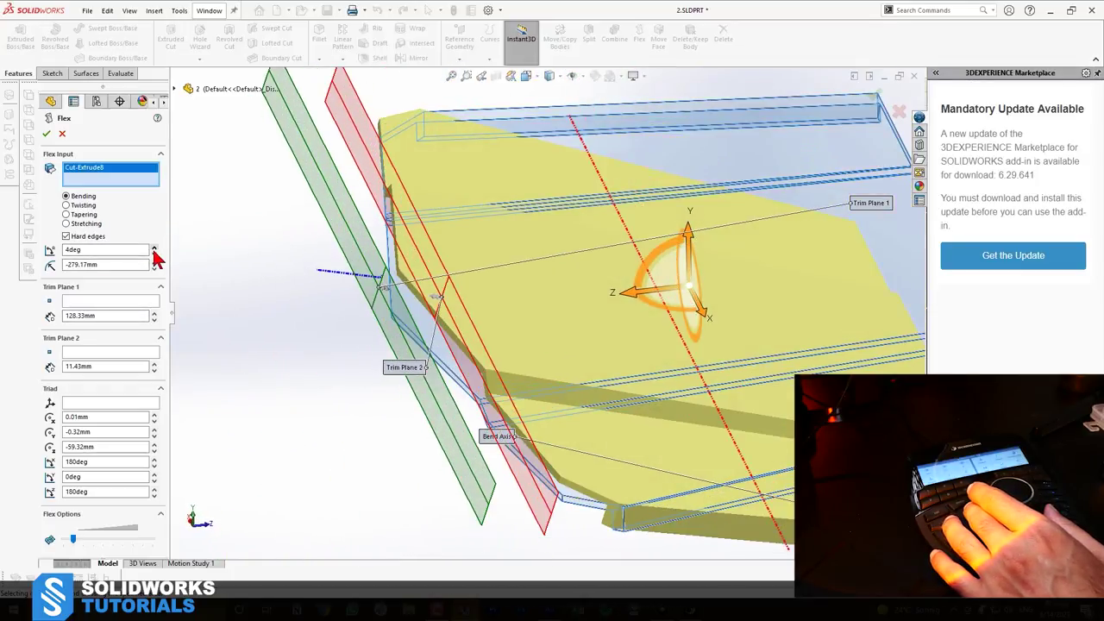
click(154, 253)
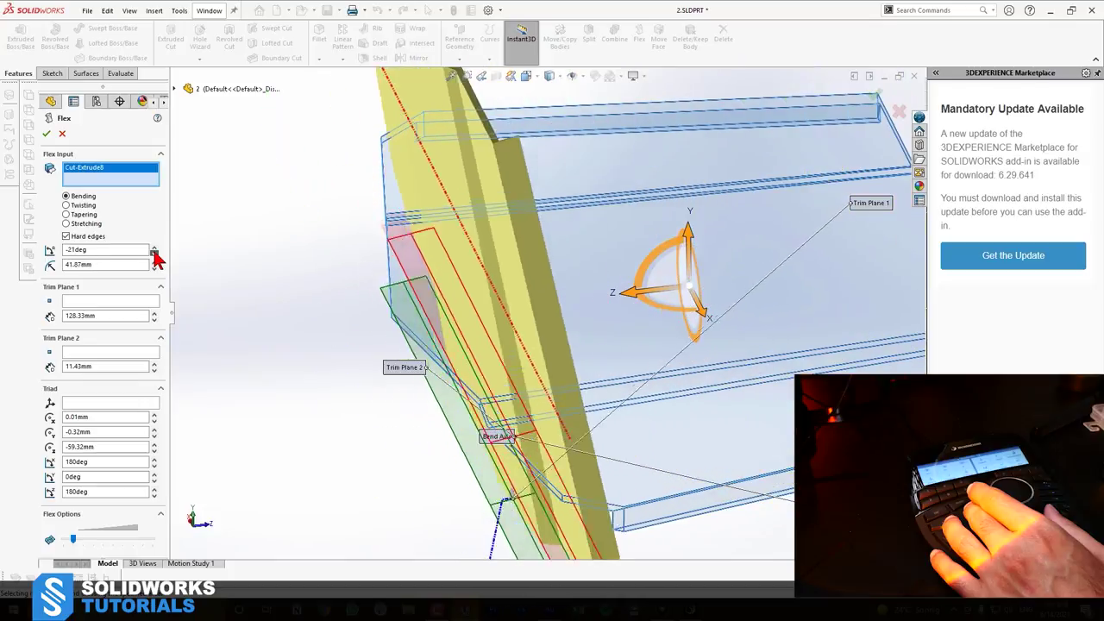
drag(155, 254, 154, 254)
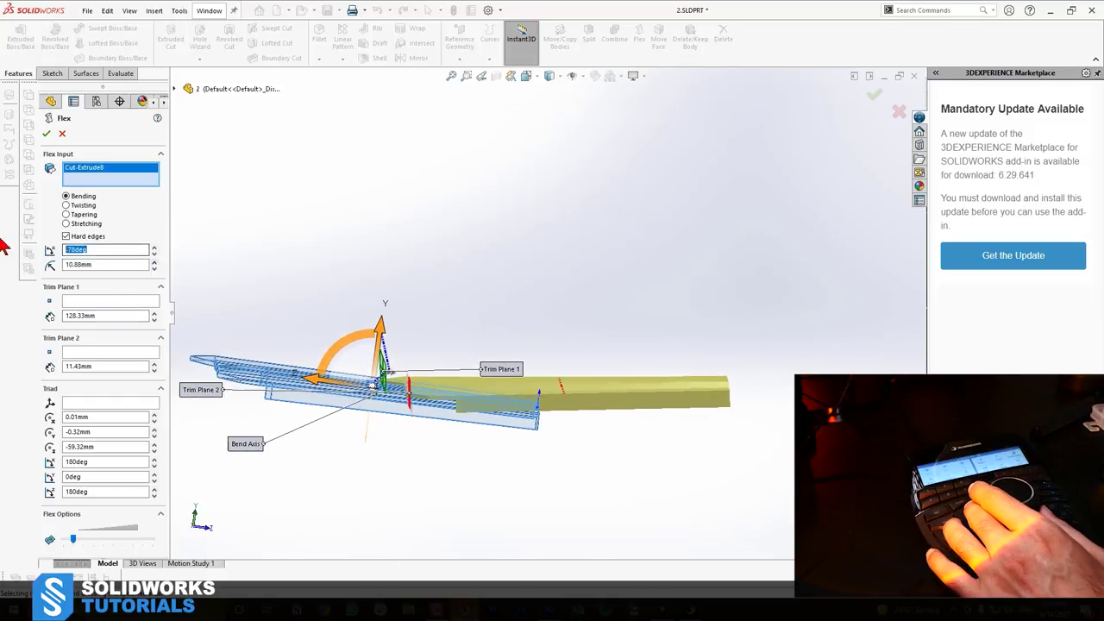
key(Return)
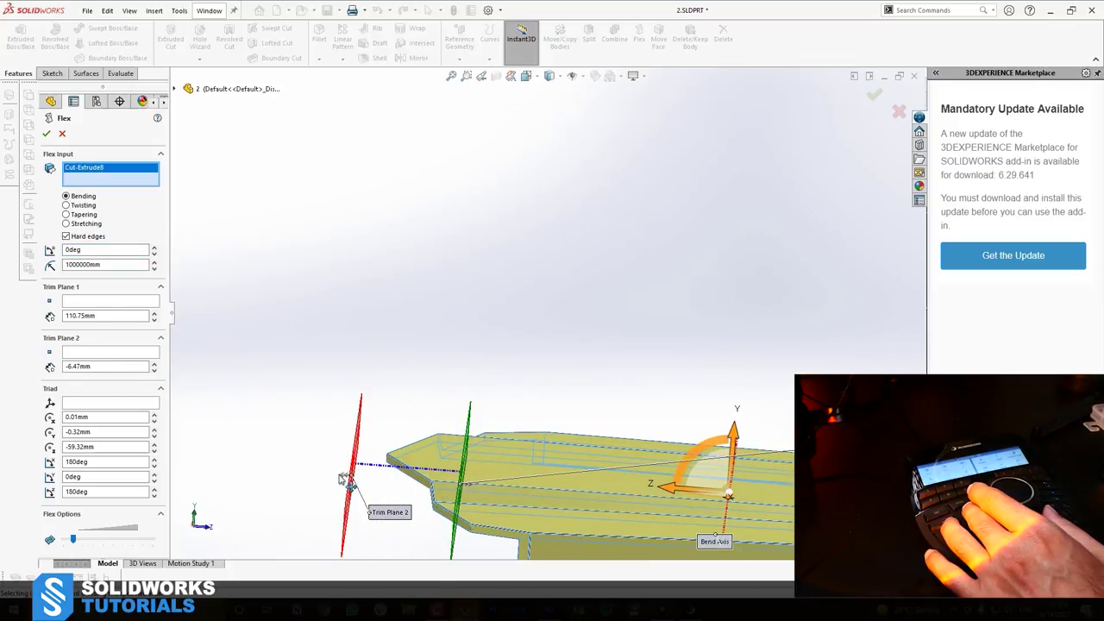
Bend the plate's cut end with a flex angle of about 61 degrees and complete the Flex
click(154, 247)
click(154, 248)
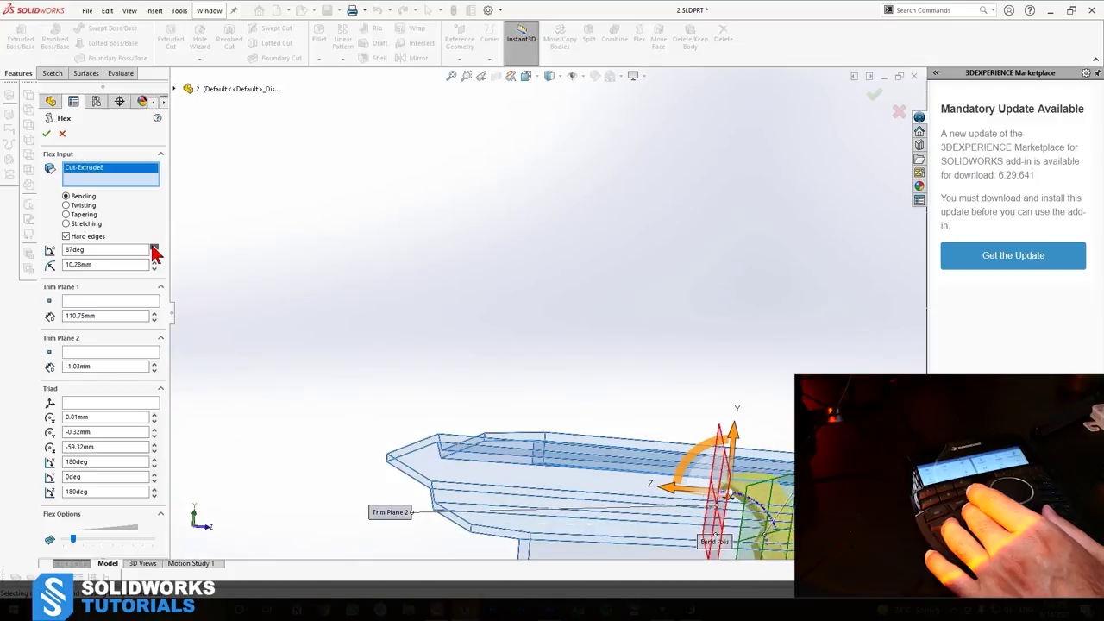
click(154, 248)
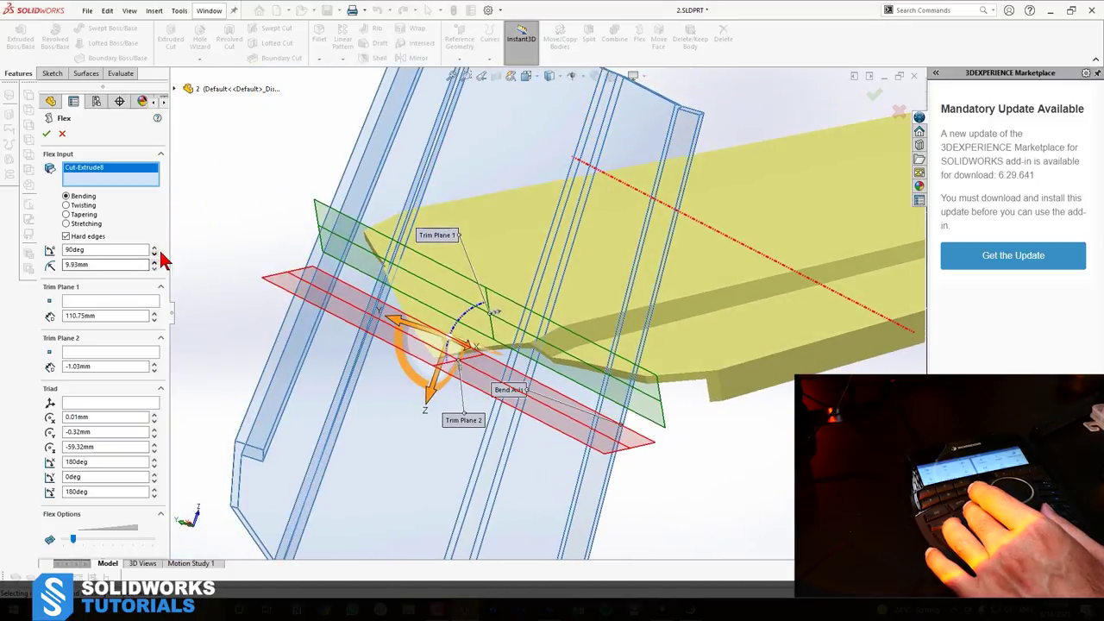
click(154, 252)
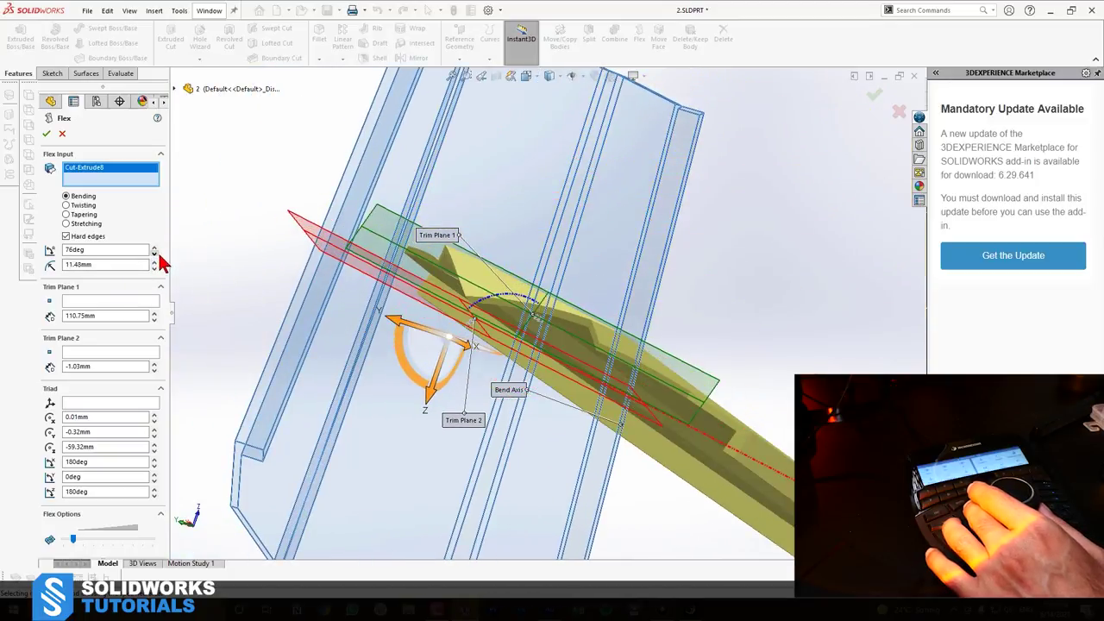
click(153, 252)
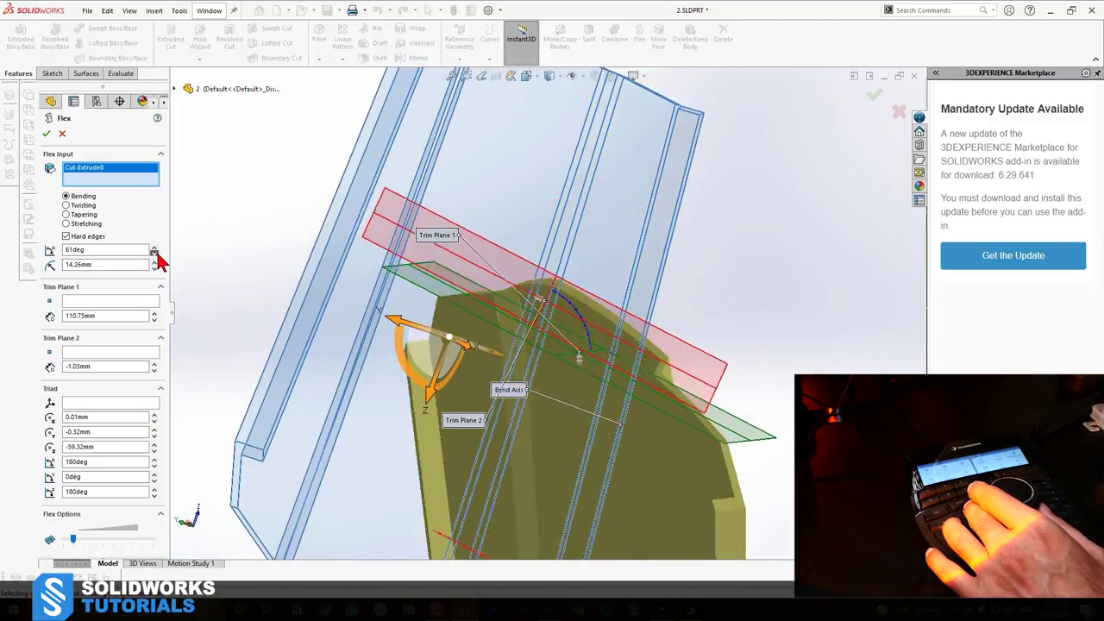
key(Return)
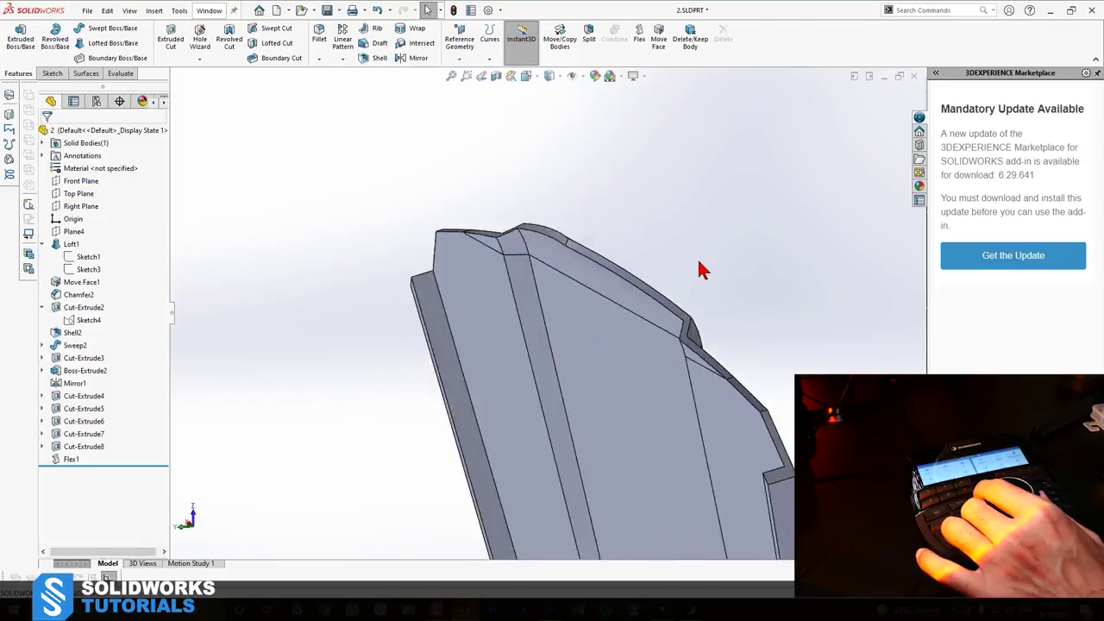